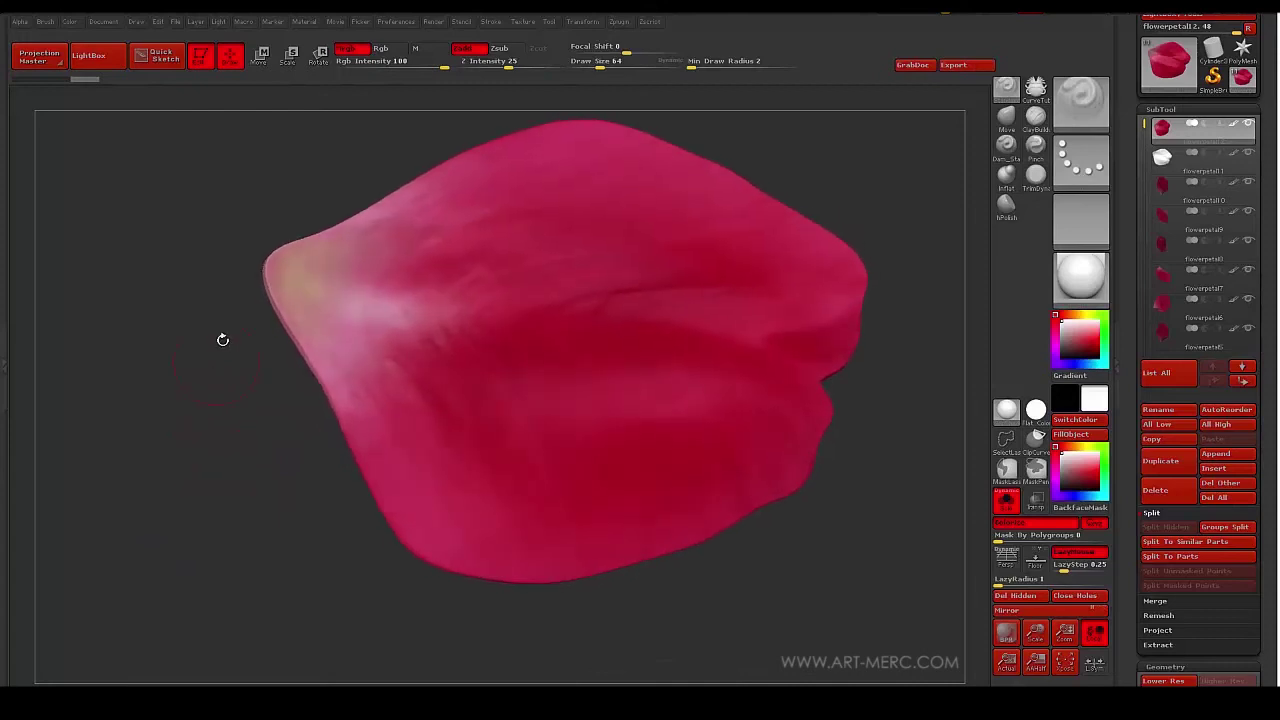
Make the white petal flowerpetal11 the active subtool.
mouse_move(228, 444)
mouse_down()
mouse_move(232, 400)
mouse_move(238, 470)
mouse_move(249, 397)
mouse_move(214, 391)
mouse_move(224, 354)
mouse_move(234, 430)
mouse_move(239, 417)
mouse_move(223, 417)
mouse_move(231, 366)
mouse_move(229, 449)
mouse_move(211, 486)
mouse_move(225, 371)
mouse_move(238, 436)
mouse_move(232, 400)
mouse_move(209, 381)
mouse_move(194, 443)
mouse_move(217, 437)
mouse_move(214, 401)
mouse_move(208, 426)
mouse_move(163, 340)
mouse_move(182, 405)
mouse_move(211, 300)
mouse_move(223, 337)
mouse_move(214, 323)
mouse_move(214, 394)
mouse_move(326, 453)
mouse_move(240, 357)
mouse_move(245, 399)
mouse_move(217, 366)
mouse_move(245, 448)
mouse_move(229, 369)
mouse_move(217, 409)
mouse_move(223, 349)
mouse_move(243, 354)
mouse_move(246, 415)
mouse_up()
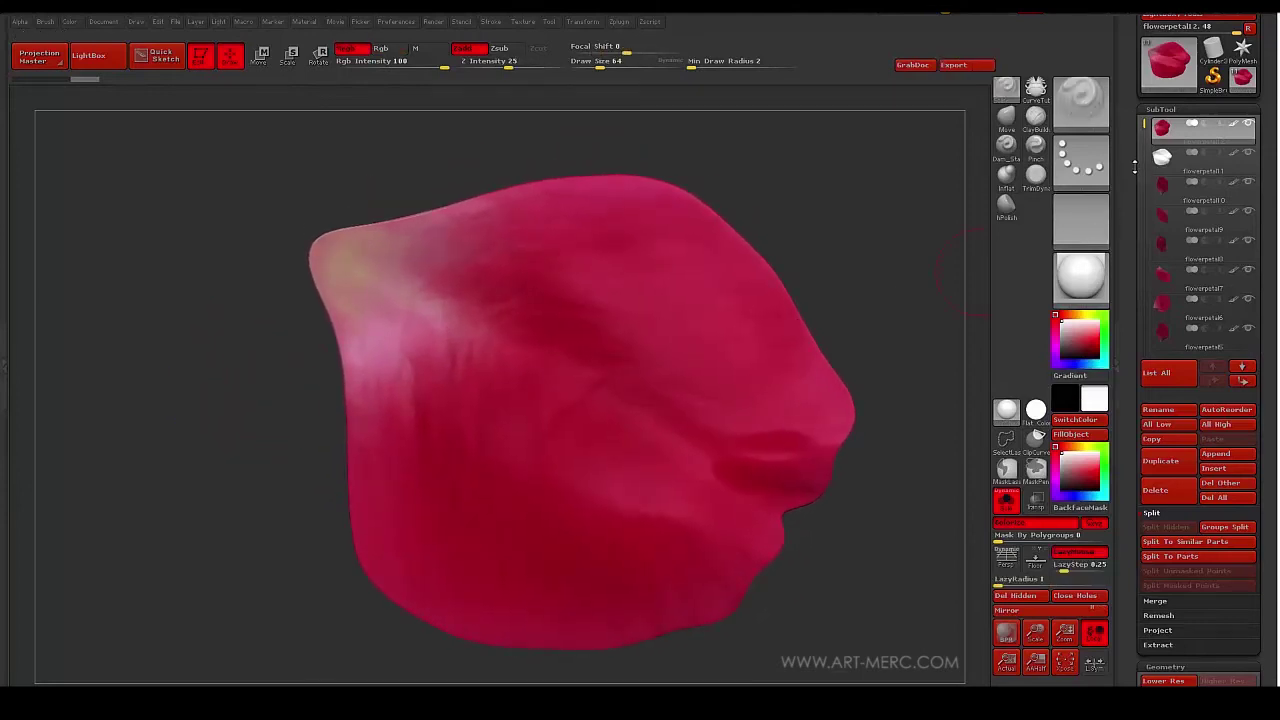
mouse_move(1163, 157)
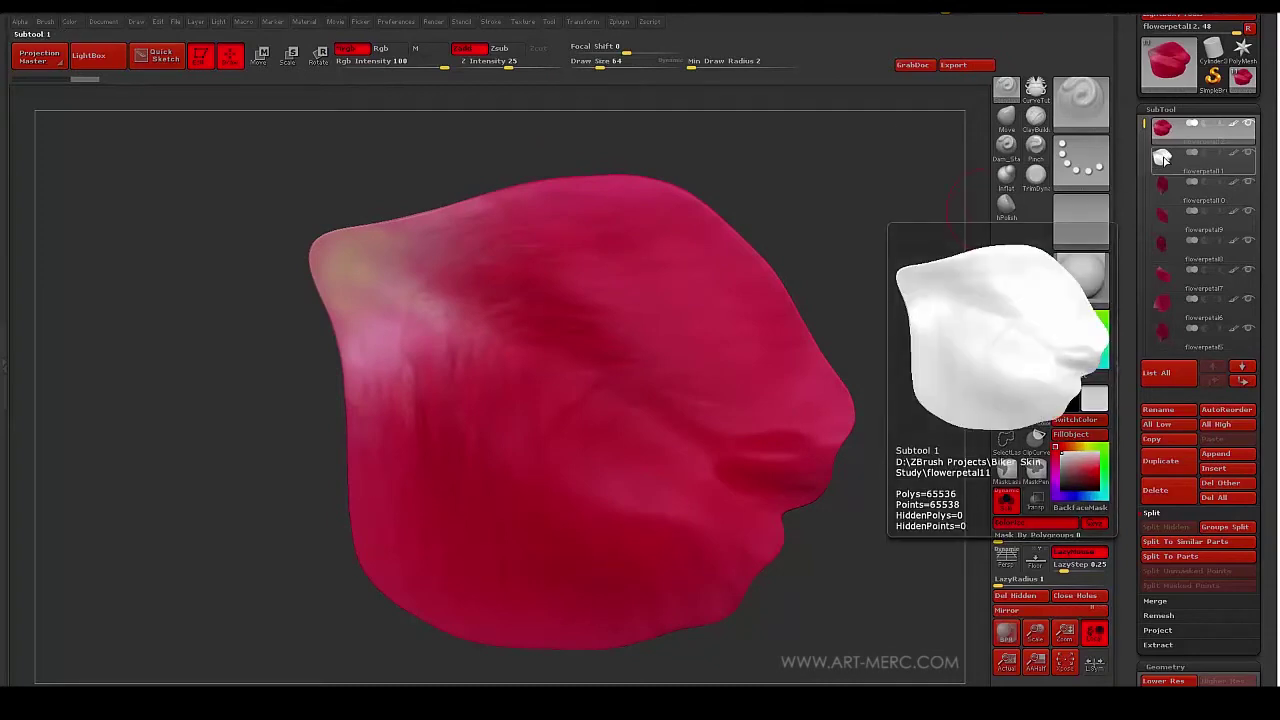
click(1165, 157)
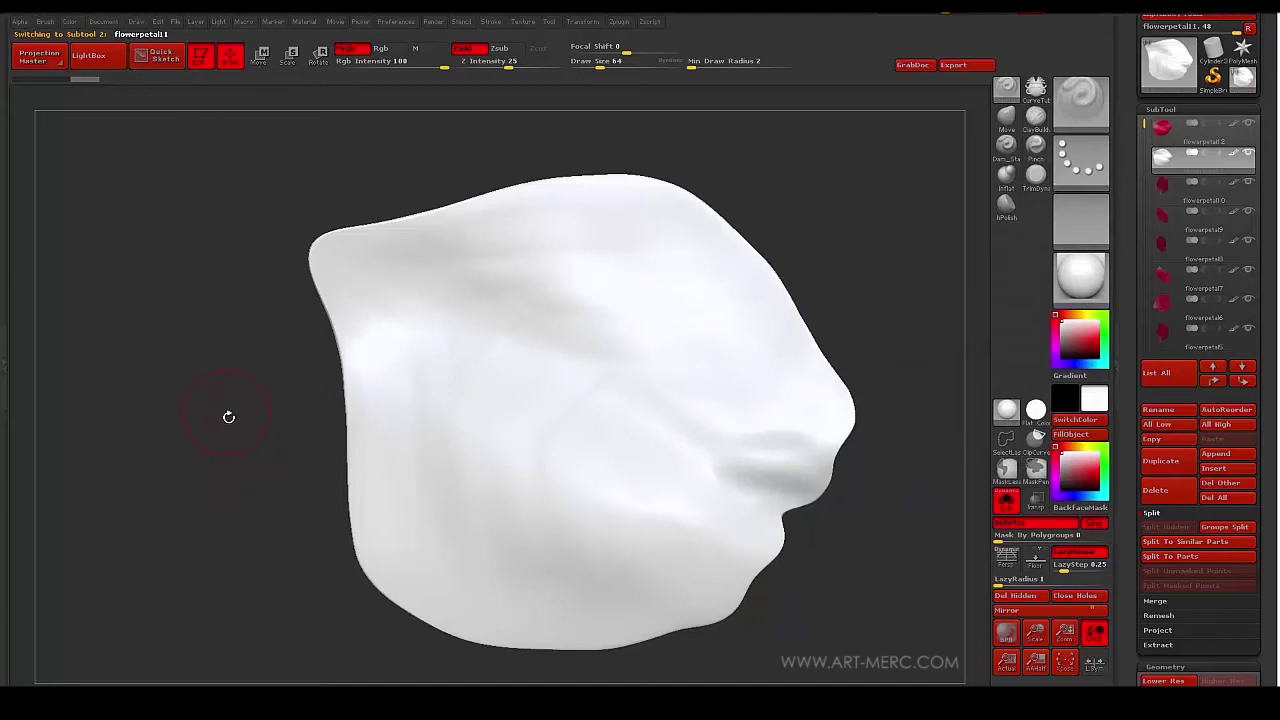
mouse_move(254, 469)
alt+mouse_down()
mouse_move(223, 374)
mouse_move(366, 211)
mouse_move(245, 500)
mouse_move(112, 216)
mouse_move(175, 310)
mouse_move(186, 369)
mouse_move(305, 328)
alt+mouse_up()
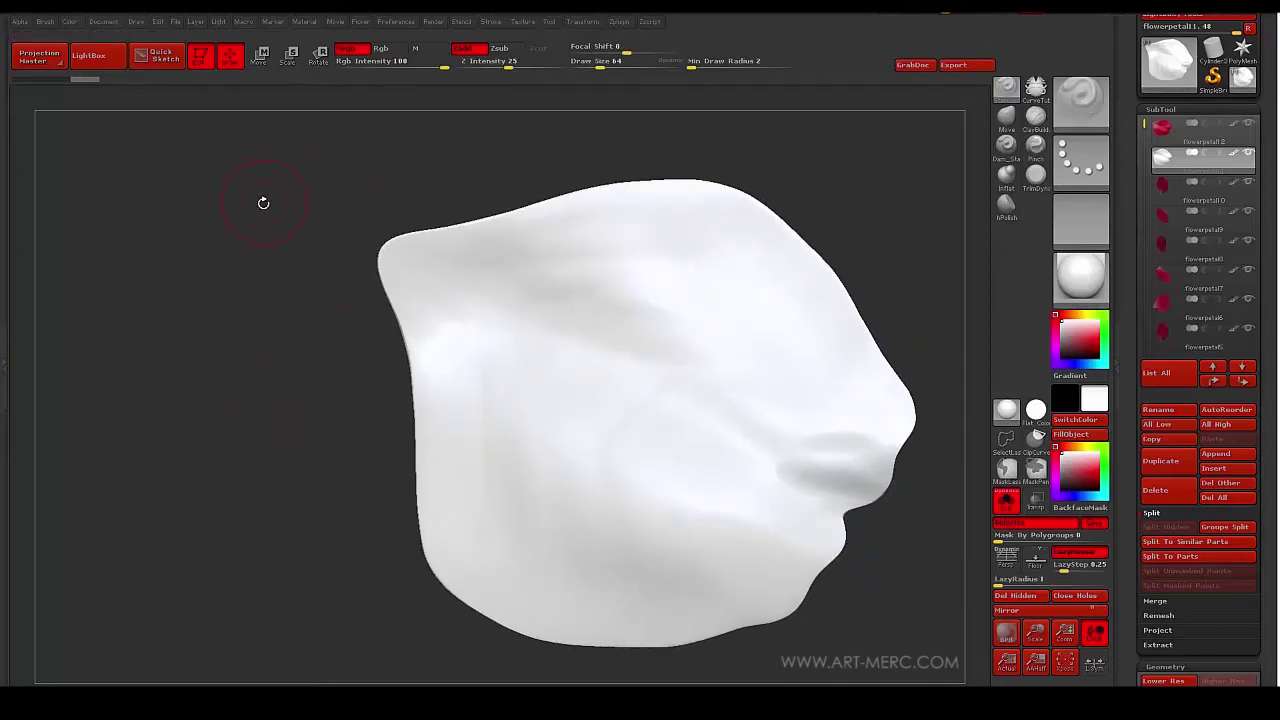
drag(228, 281, 271, 355)
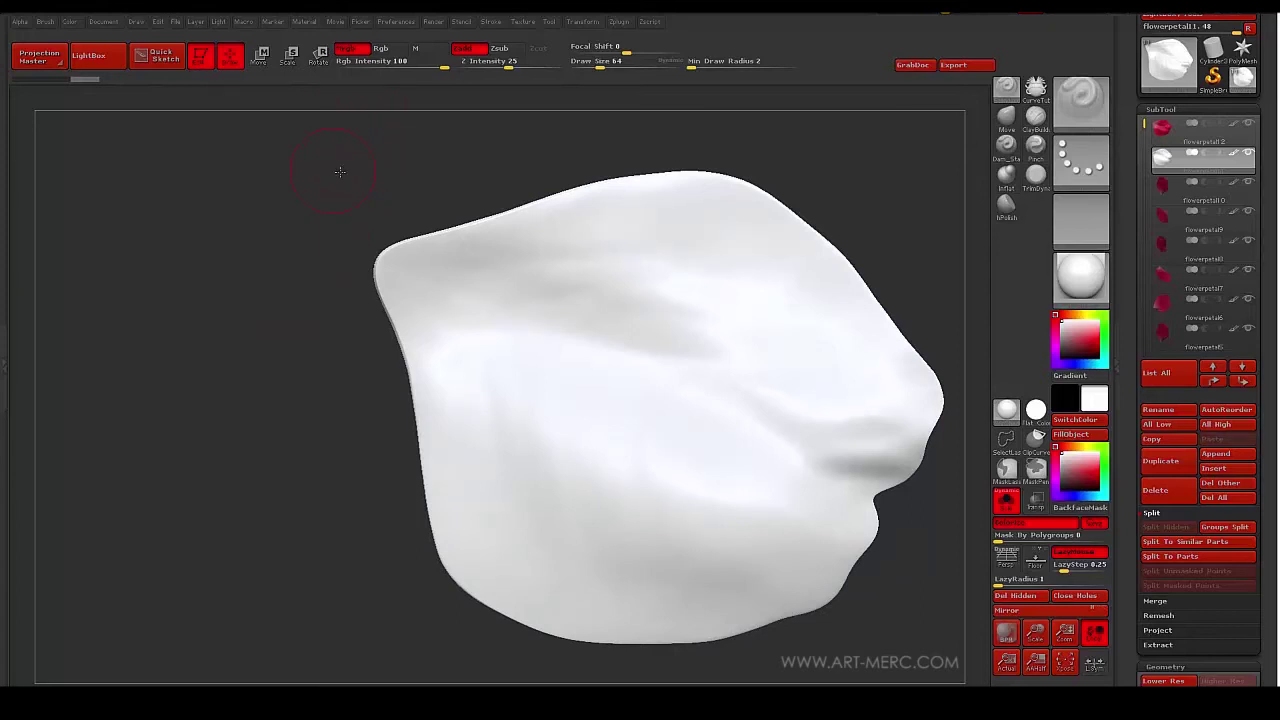
drag(340, 172, 365, 89)
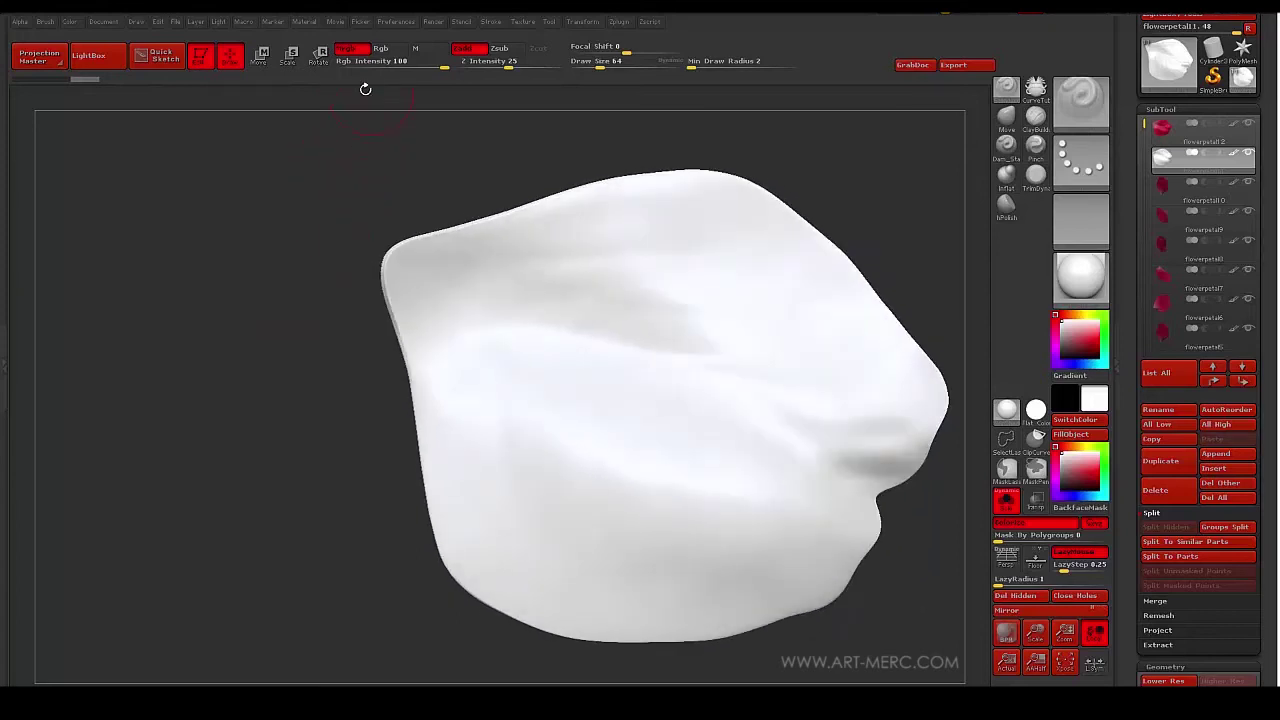
Restore the standard user interface layout.
click(397, 22)
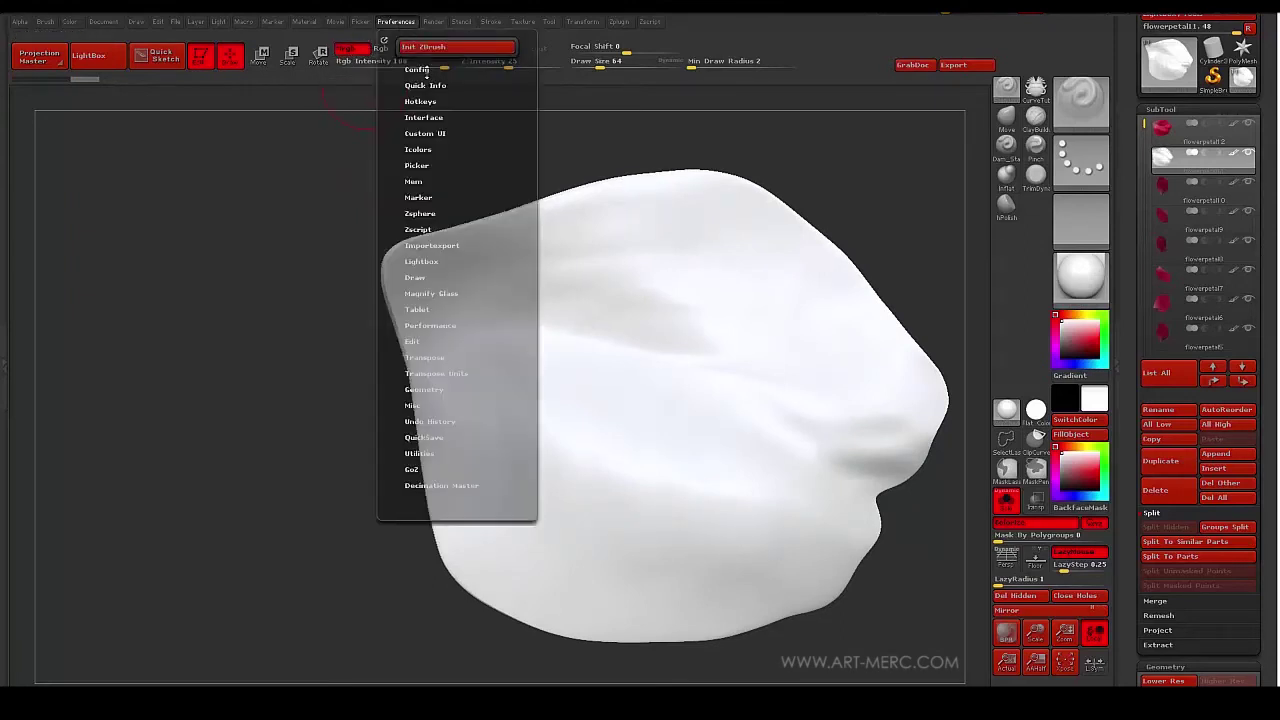
click(417, 69)
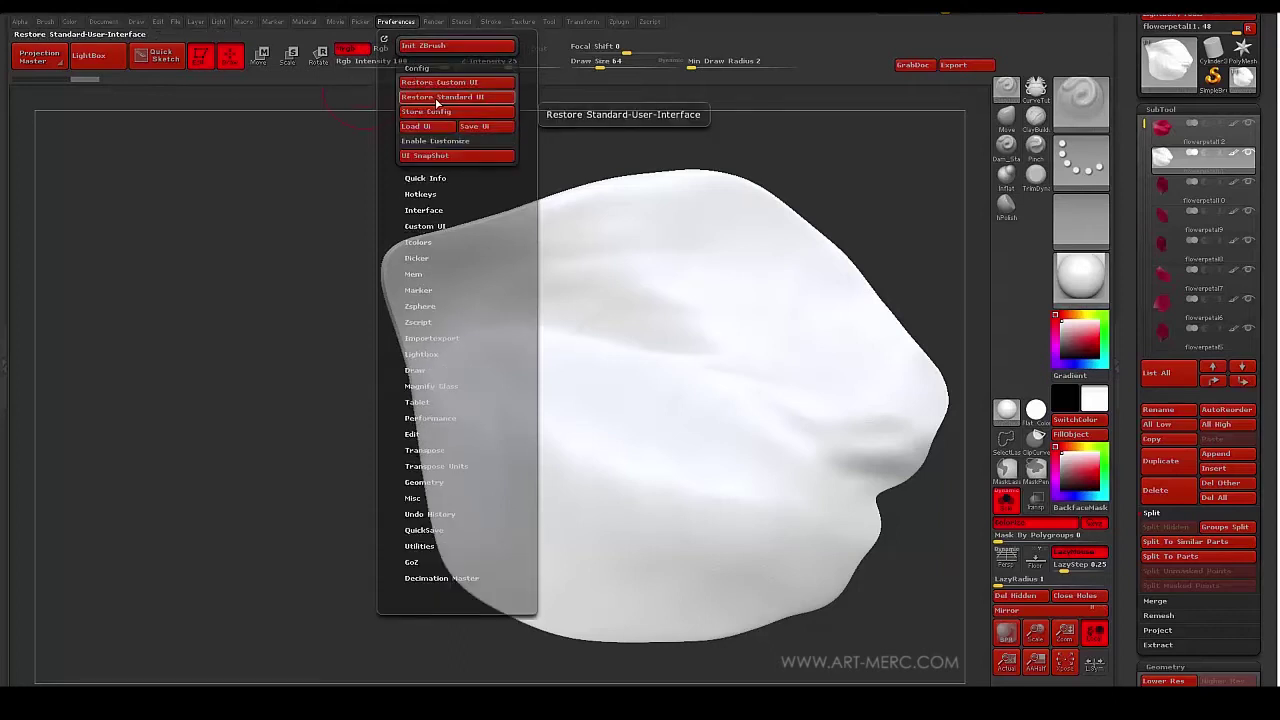
click(437, 99)
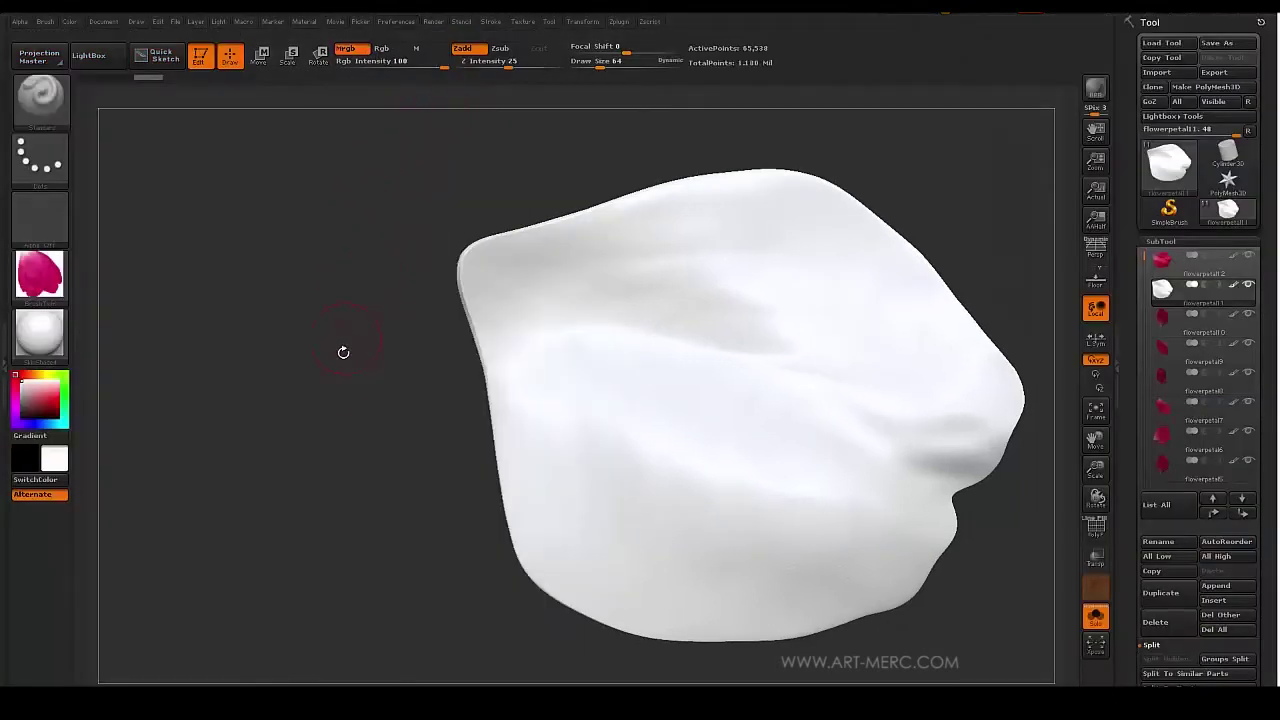
Dock the Material palette alongside the canvas, above the Tool palette.
mouse_move(363, 385)
mouse_down()
mouse_move(271, 323)
mouse_move(277, 337)
mouse_move(263, 325)
mouse_move(249, 337)
mouse_move(249, 360)
mouse_move(268, 360)
mouse_move(266, 346)
mouse_move(223, 340)
mouse_move(288, 253)
mouse_up()
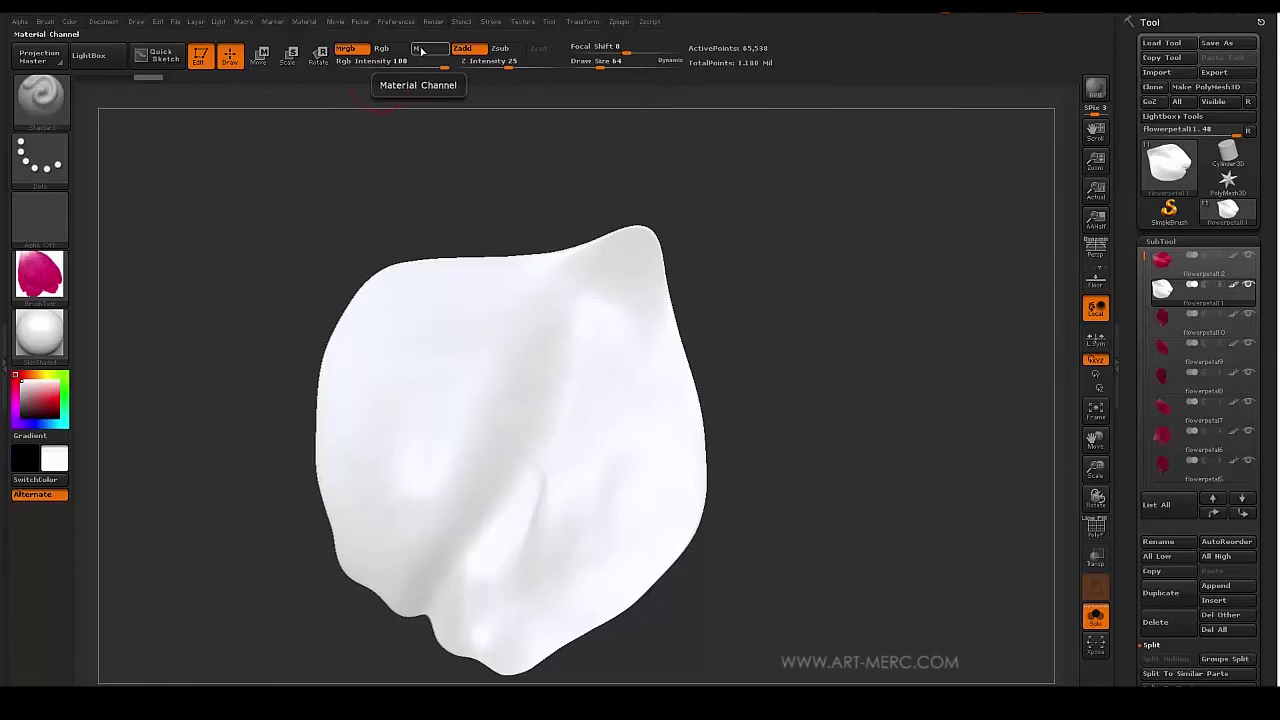
drag(289, 226, 414, 244)
drag(332, 237, 331, 186)
mouse_move(323, 275)
alt+mouse_down()
mouse_move(333, 199)
mouse_move(333, 253)
mouse_move(331, 236)
mouse_move(314, 277)
mouse_move(331, 214)
mouse_move(322, 258)
mouse_move(305, 235)
mouse_move(320, 211)
mouse_move(319, 253)
alt+mouse_up()
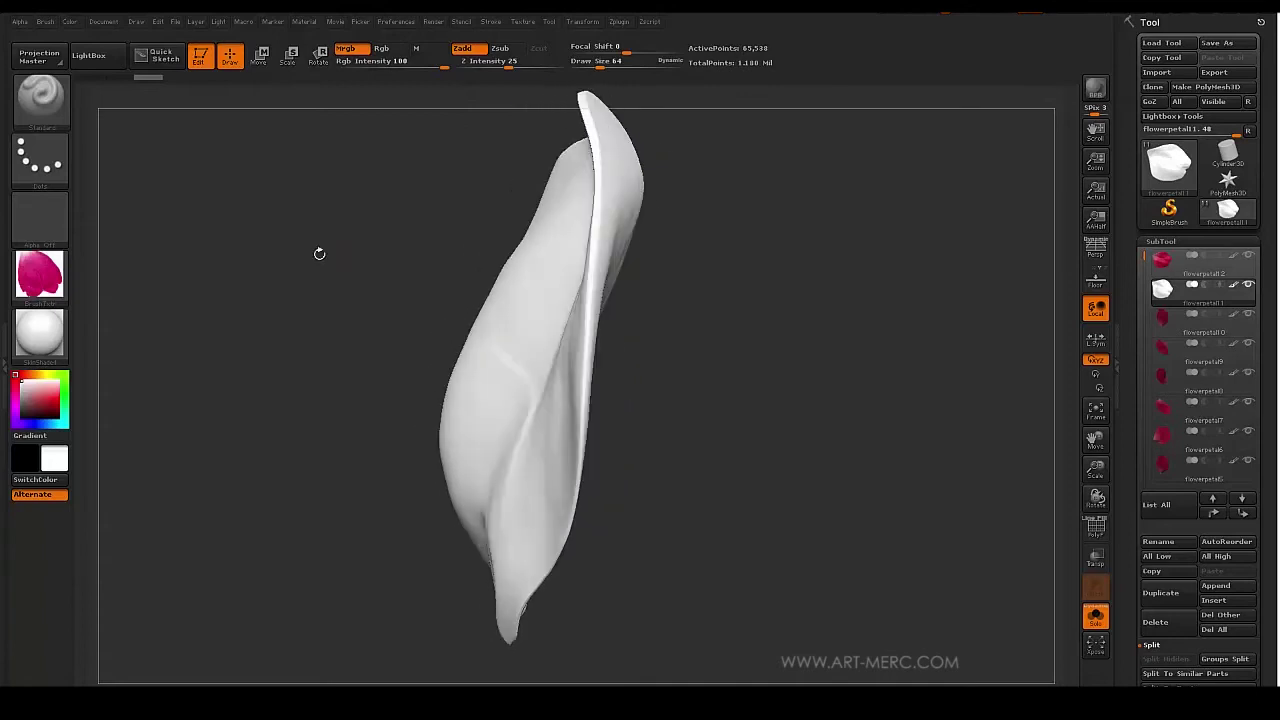
click(40, 333)
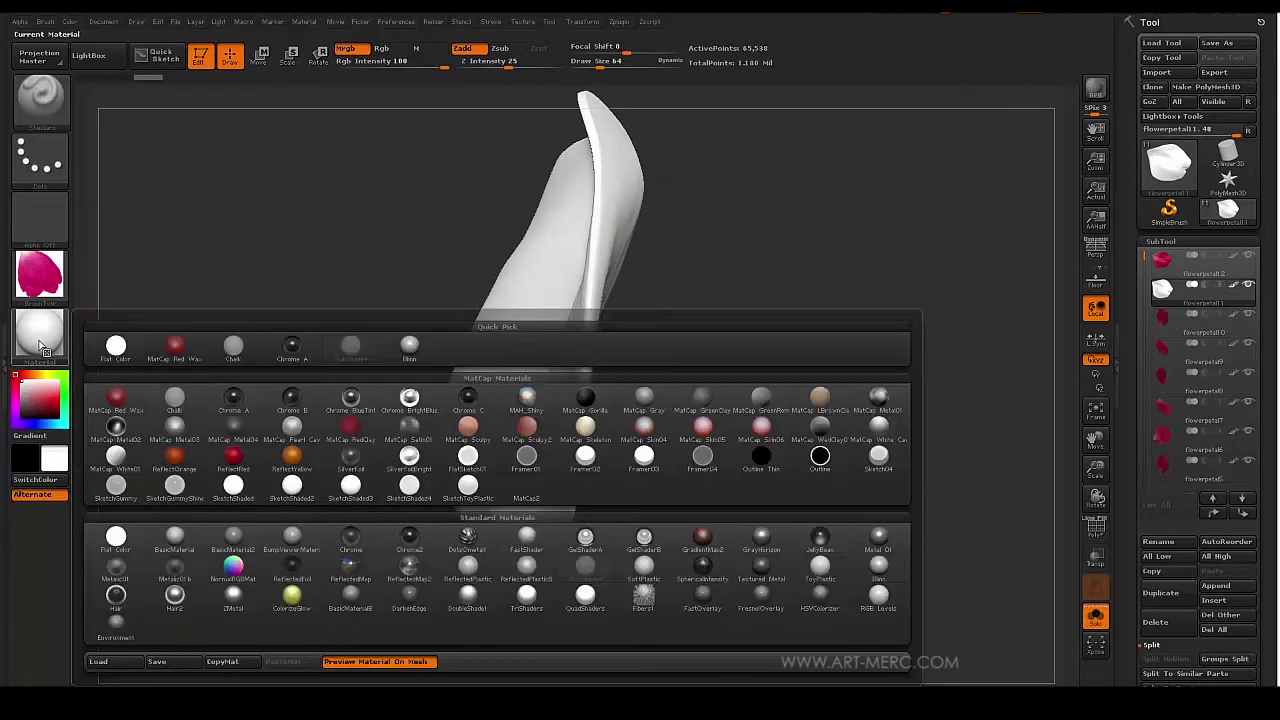
click(300, 24)
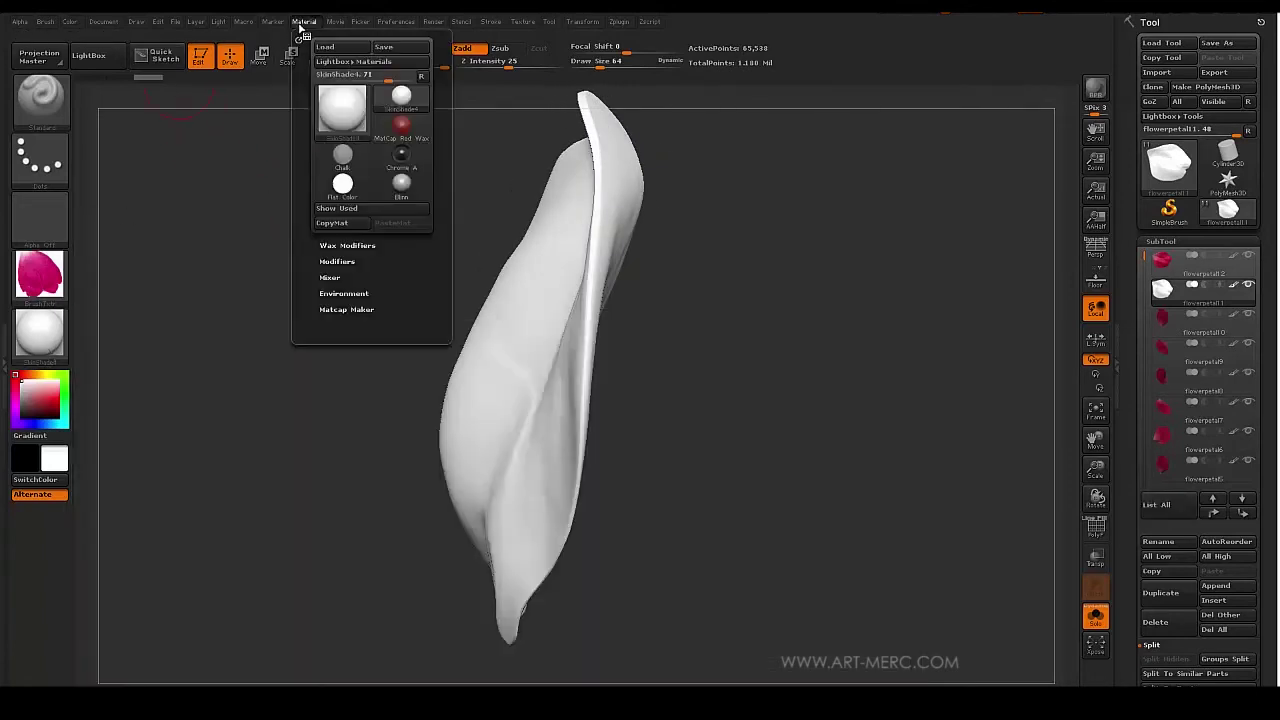
click(298, 37)
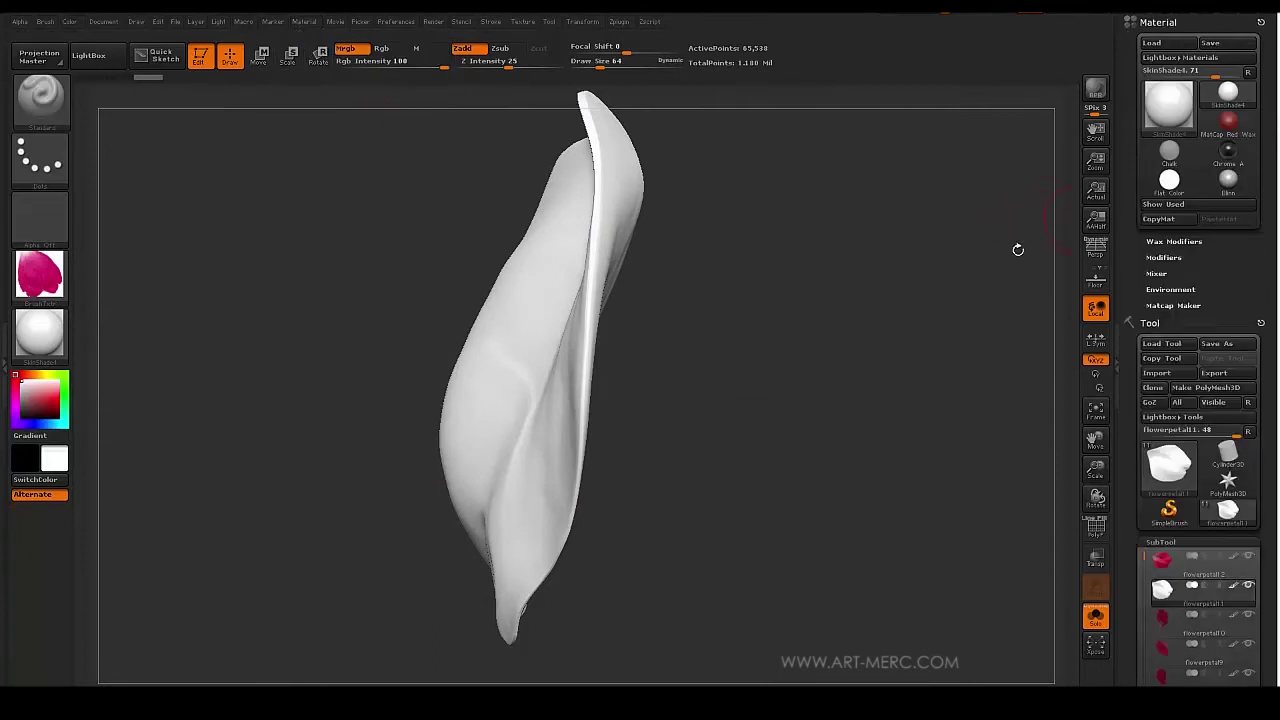
Preview Chrome A, Blinn, Flat Color, Chalk and MatCap Red Wax on the white petal, and return to SkinShade4.
drag(790, 327, 912, 386)
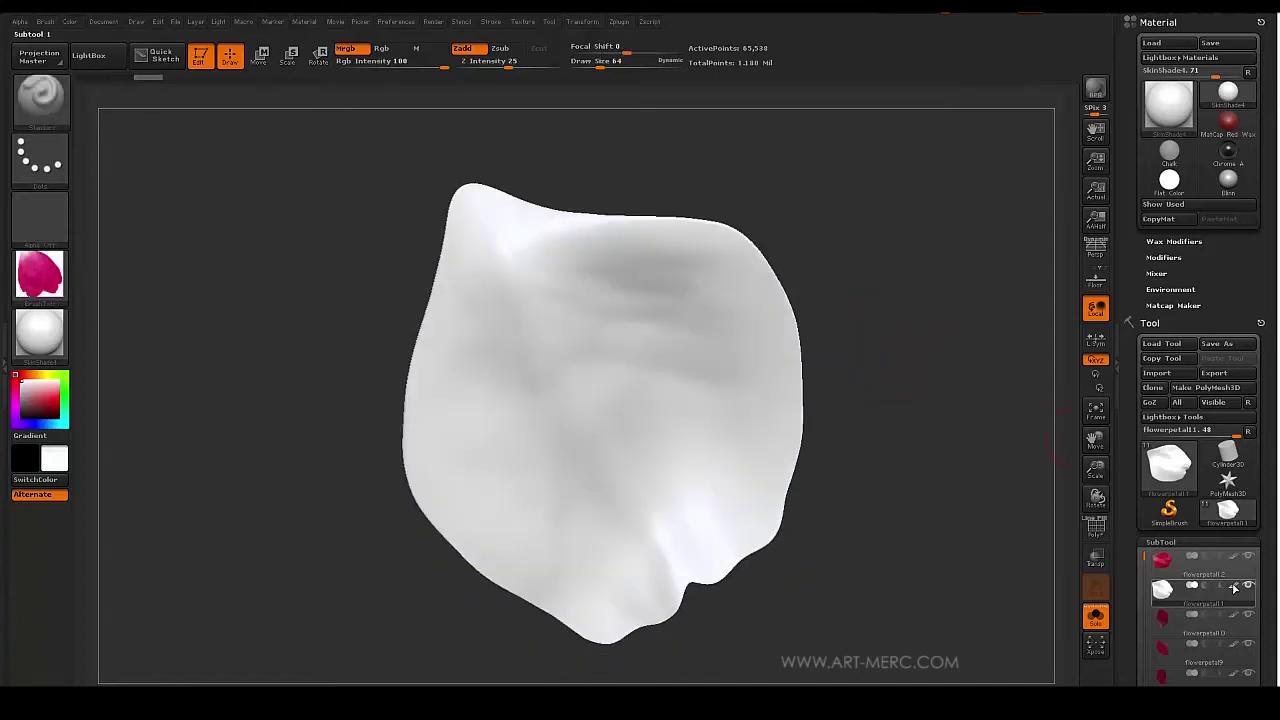
drag(880, 380, 906, 375)
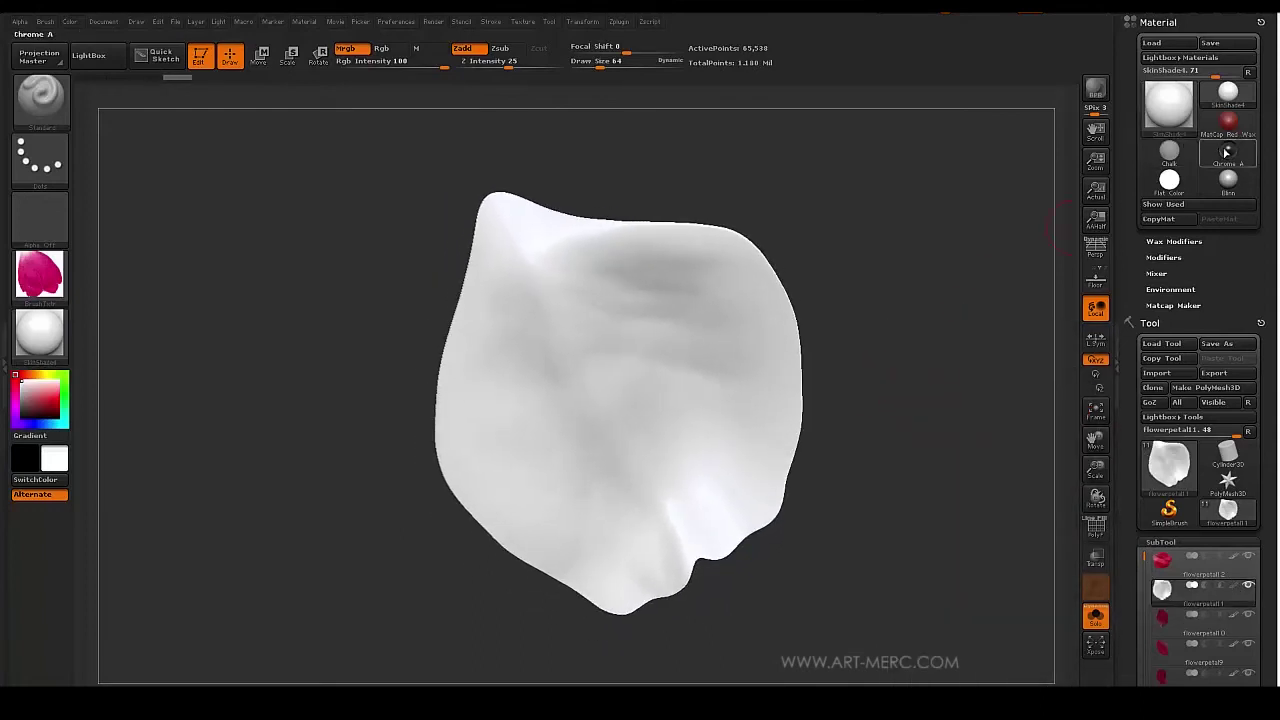
click(1227, 152)
click(1228, 181)
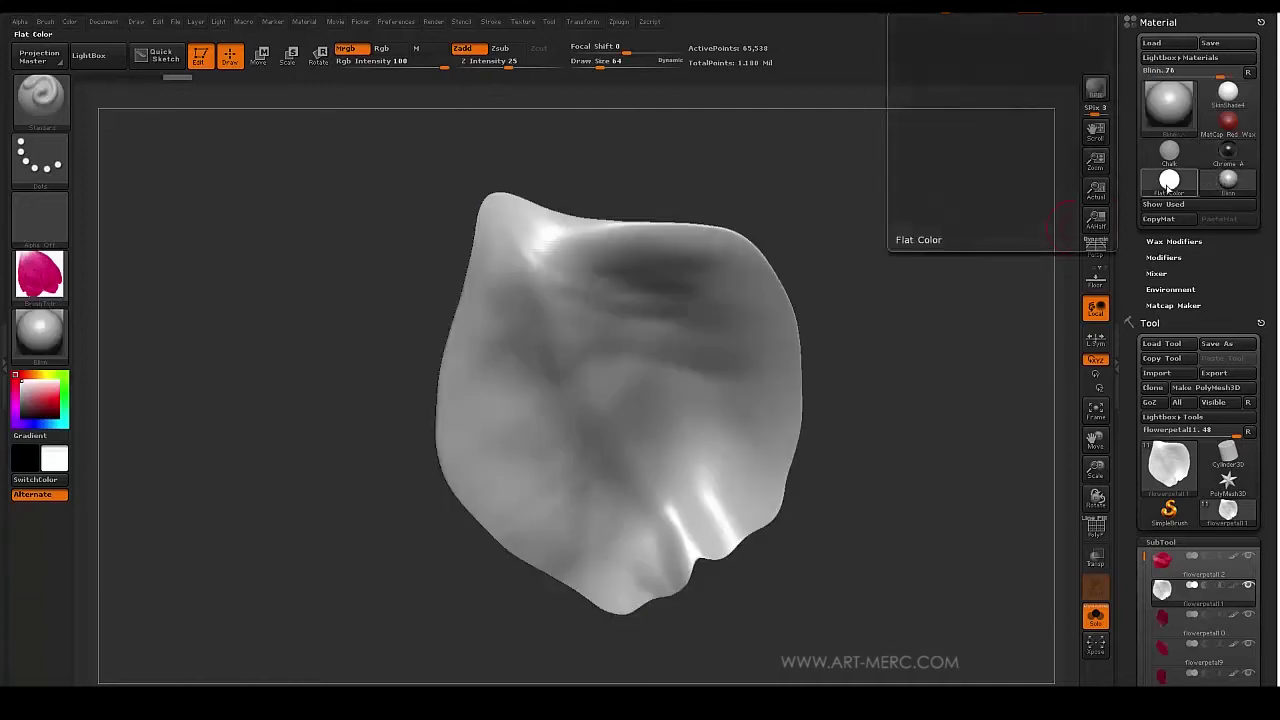
click(1170, 182)
click(1170, 152)
click(1226, 123)
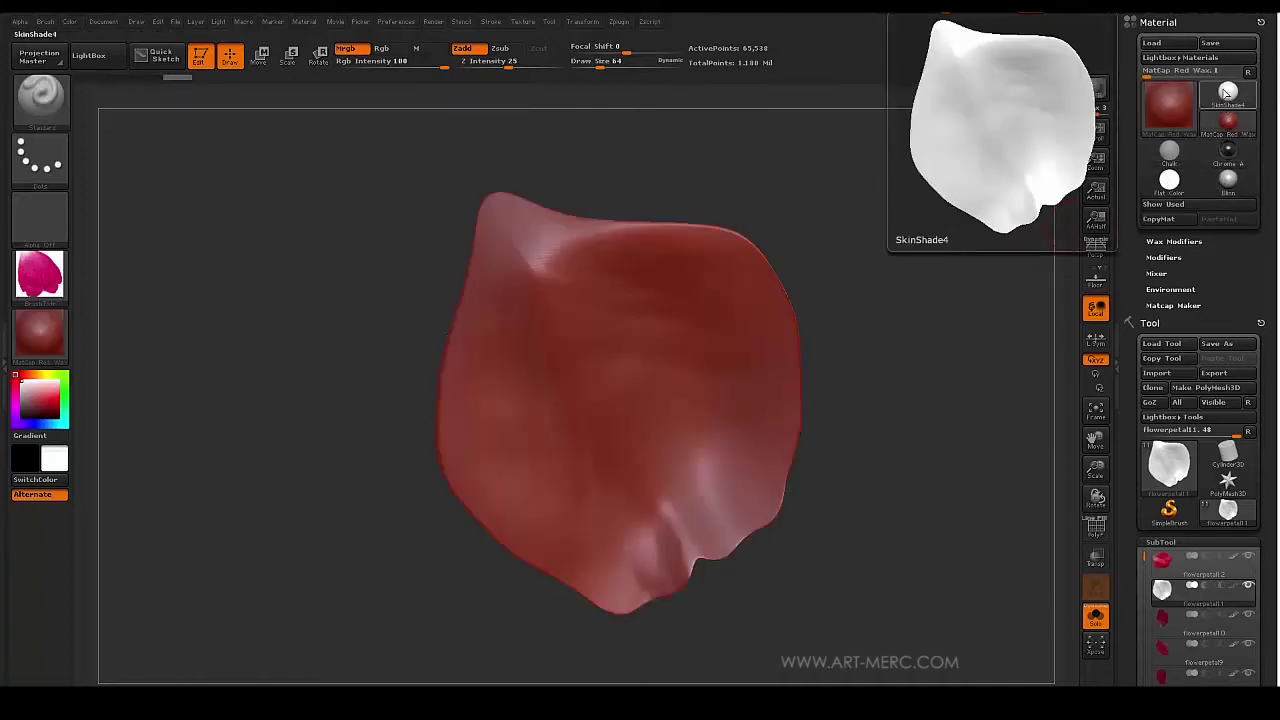
click(1228, 93)
click(1228, 155)
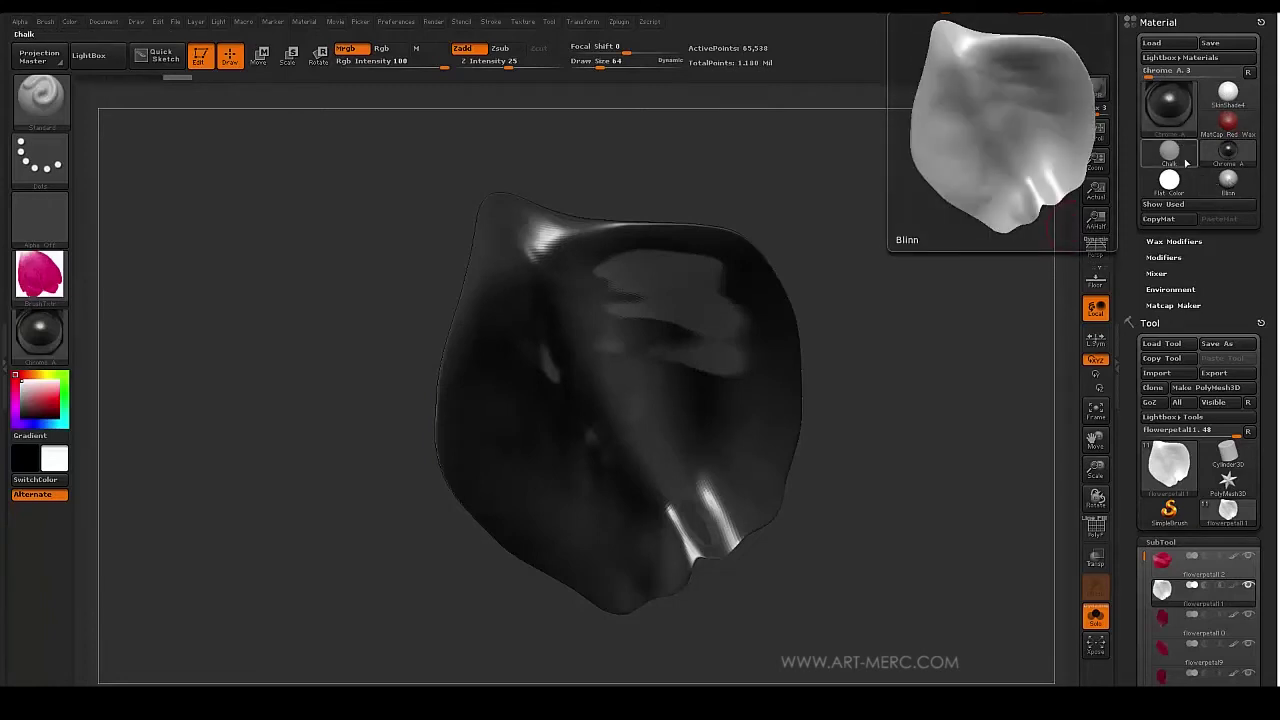
click(1228, 93)
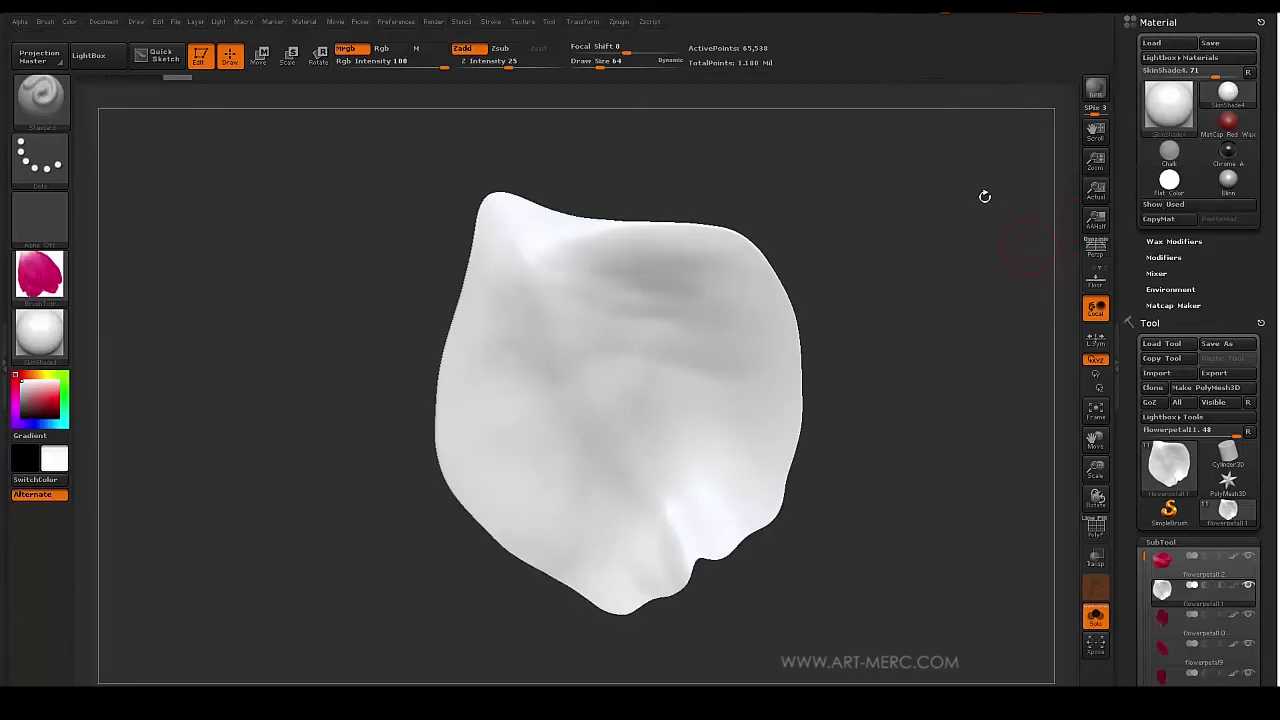
Turn on the polypaint display for the flowerpetal11 subtool.
mouse_move(897, 255)
mouse_down()
mouse_move(880, 300)
mouse_move(886, 281)
mouse_move(908, 307)
mouse_up()
drag(1127, 421, 1125, 316)
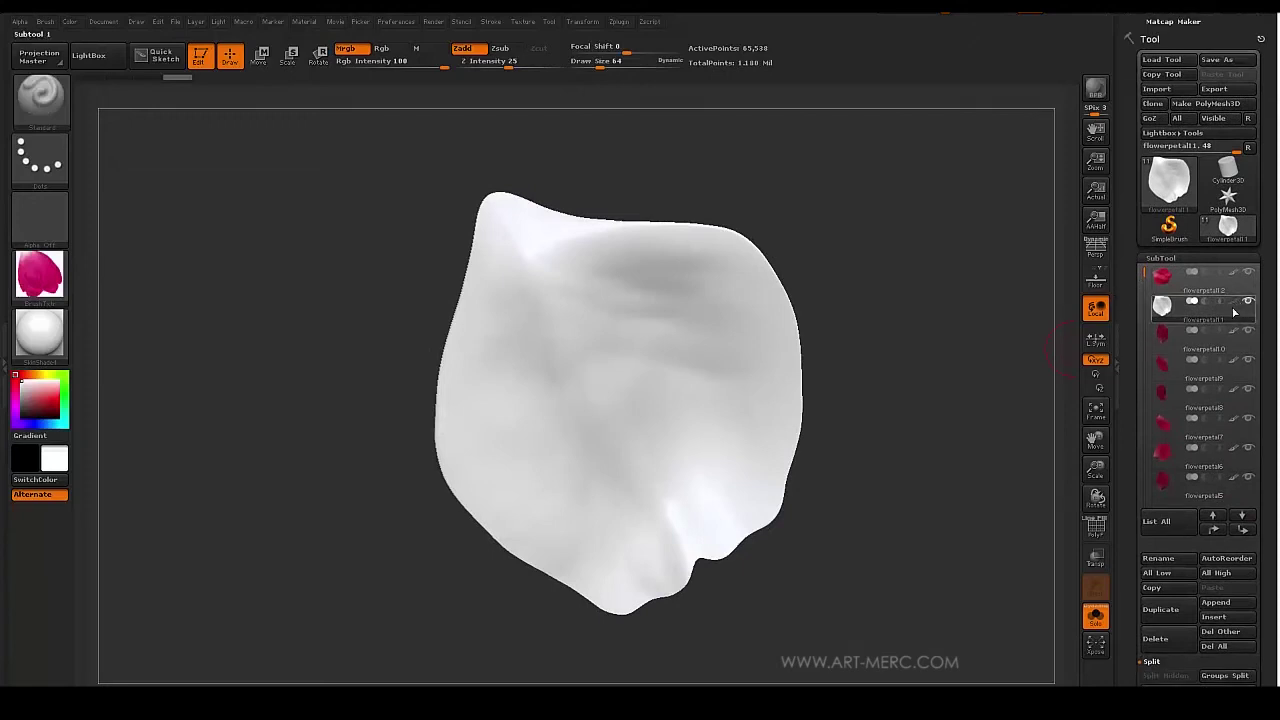
mouse_move(1235, 309)
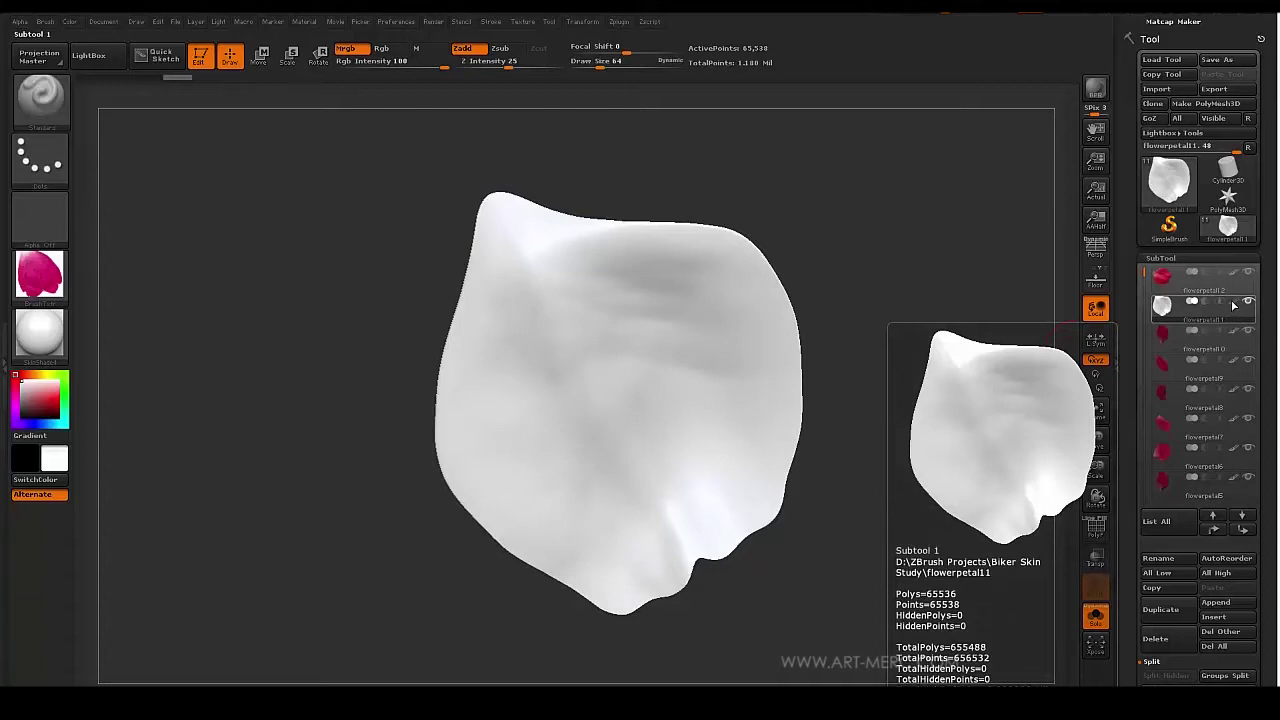
scroll(1127, 168, up, 5)
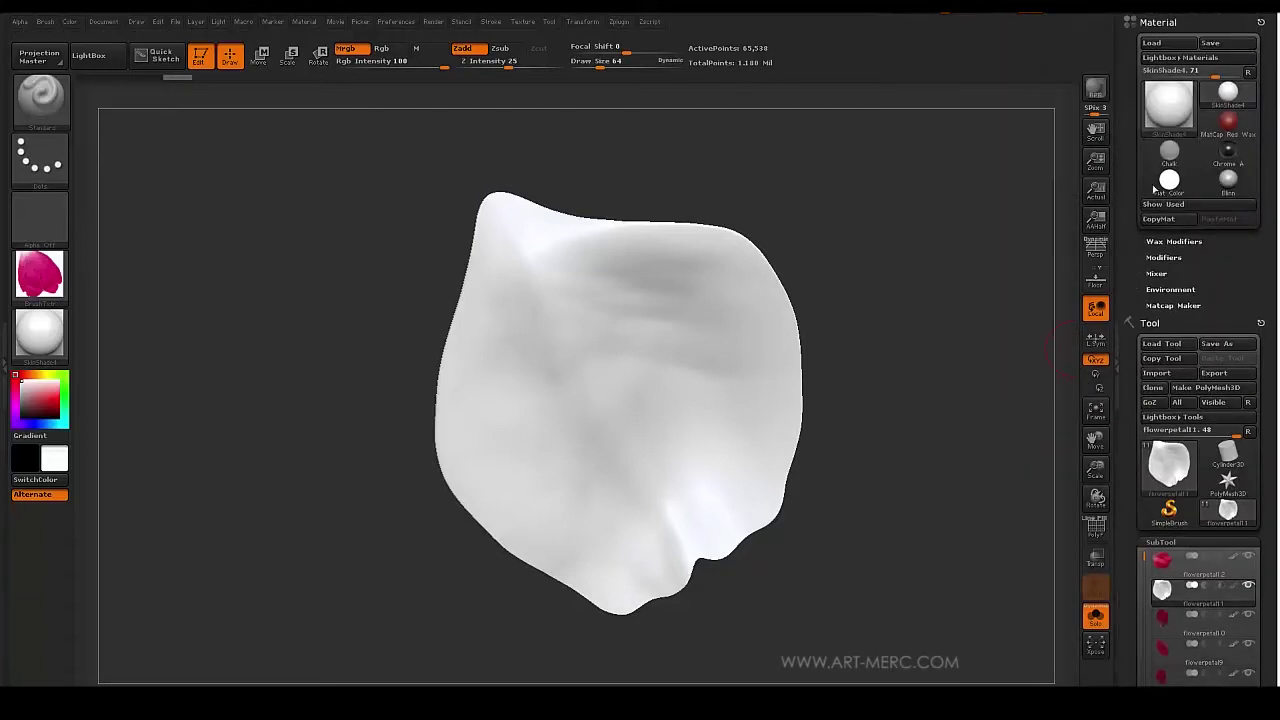
scroll(1133, 282, down, 4)
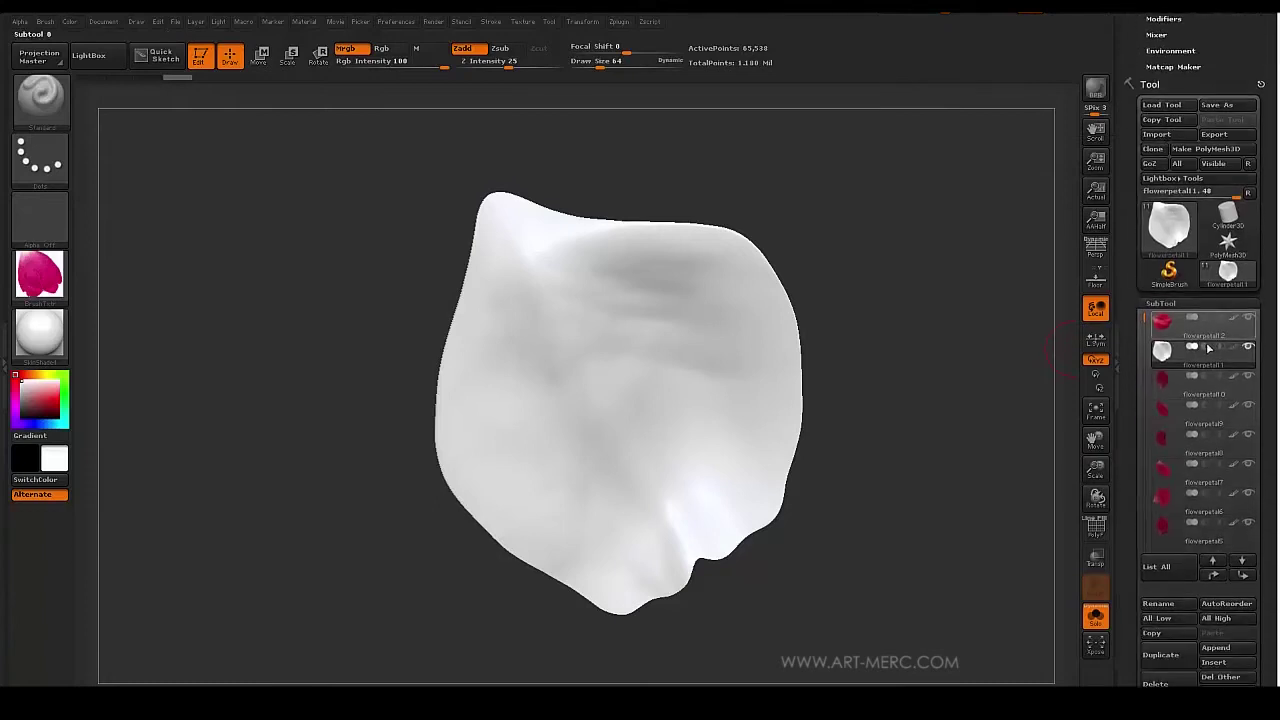
scroll(1127, 195, up, 4)
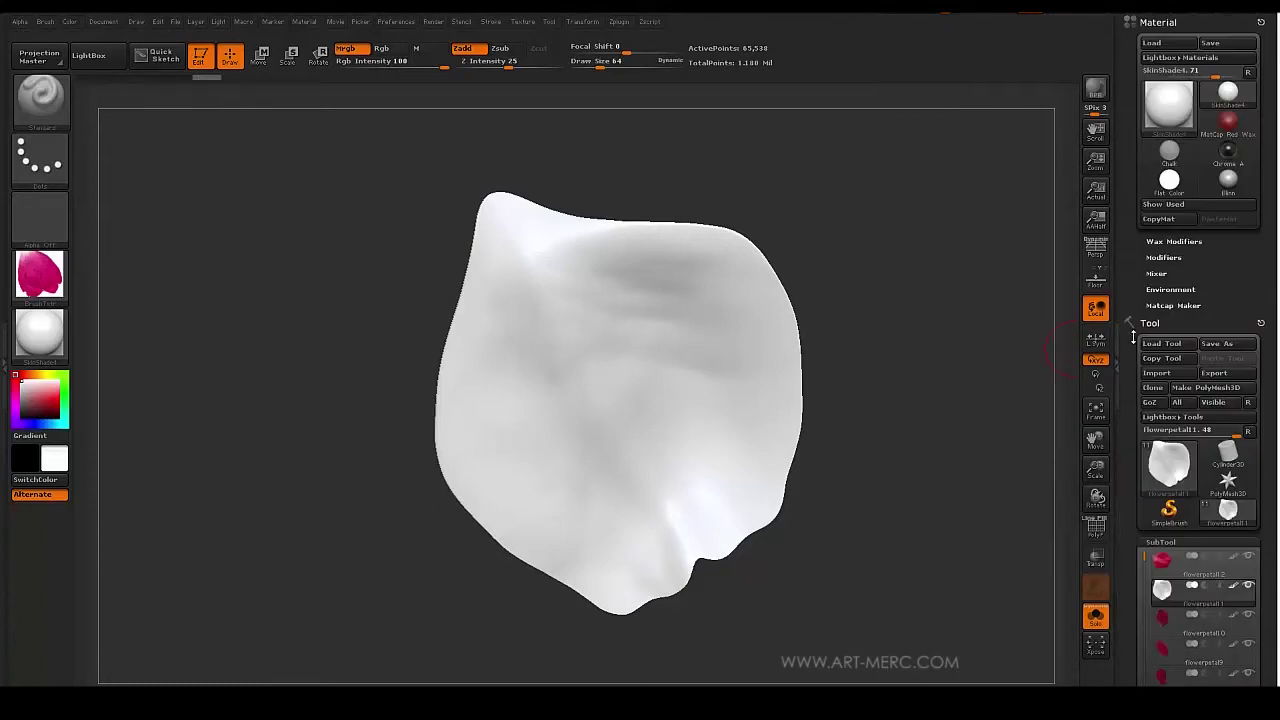
Test MatCap Red Wax and Chrome A with polypaint enabled on the petal, and switch back to SkinShade4.
click(1224, 133)
click(1228, 158)
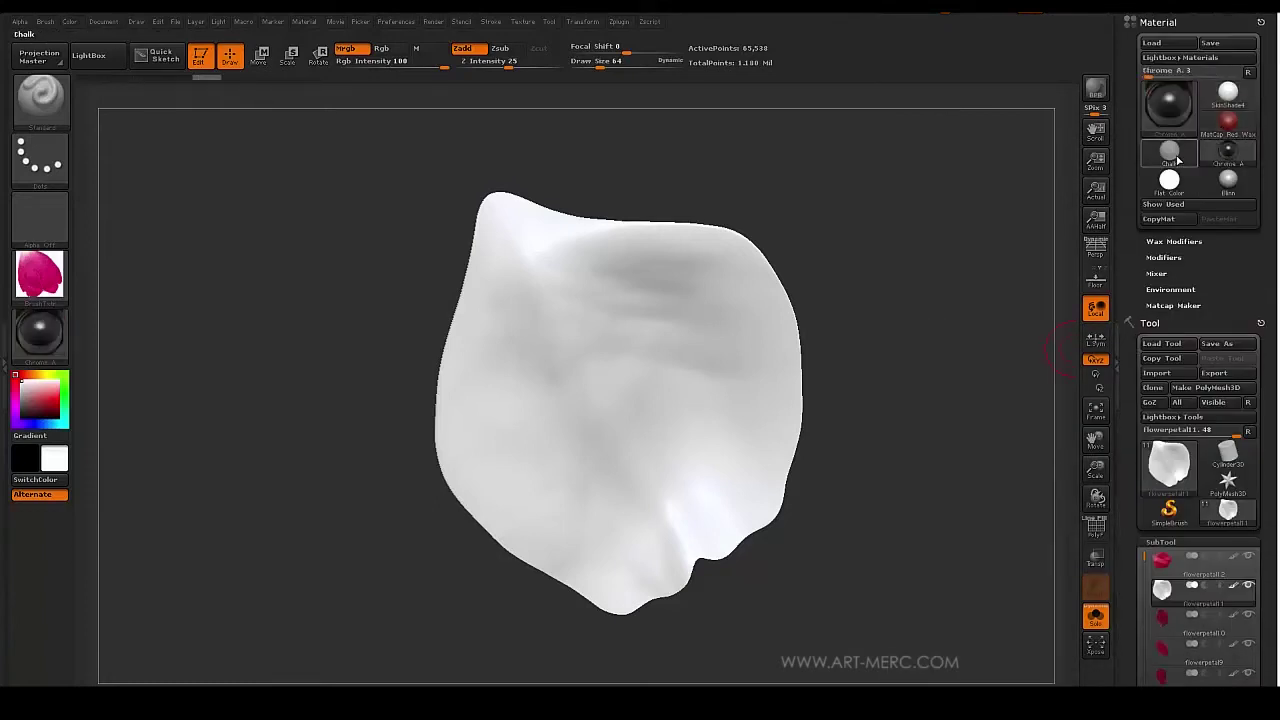
click(1228, 93)
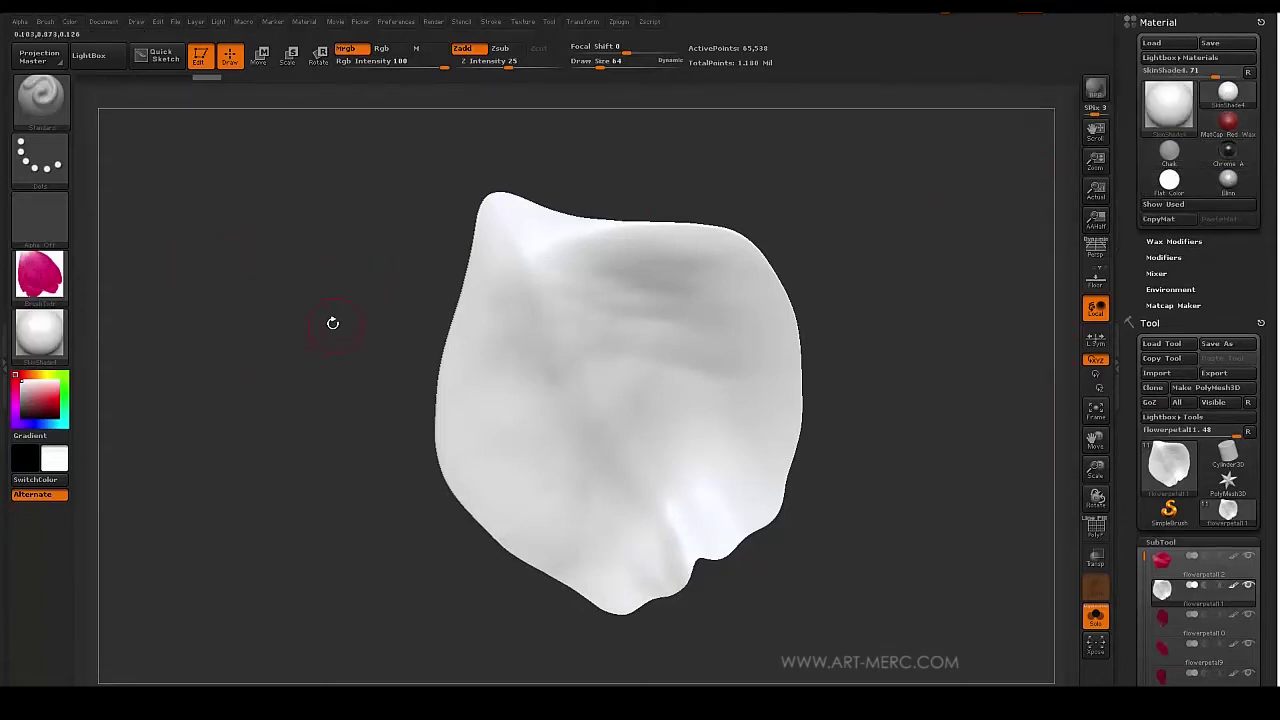
Turn off Zadd for the Standard brush.
drag(347, 391, 331, 288)
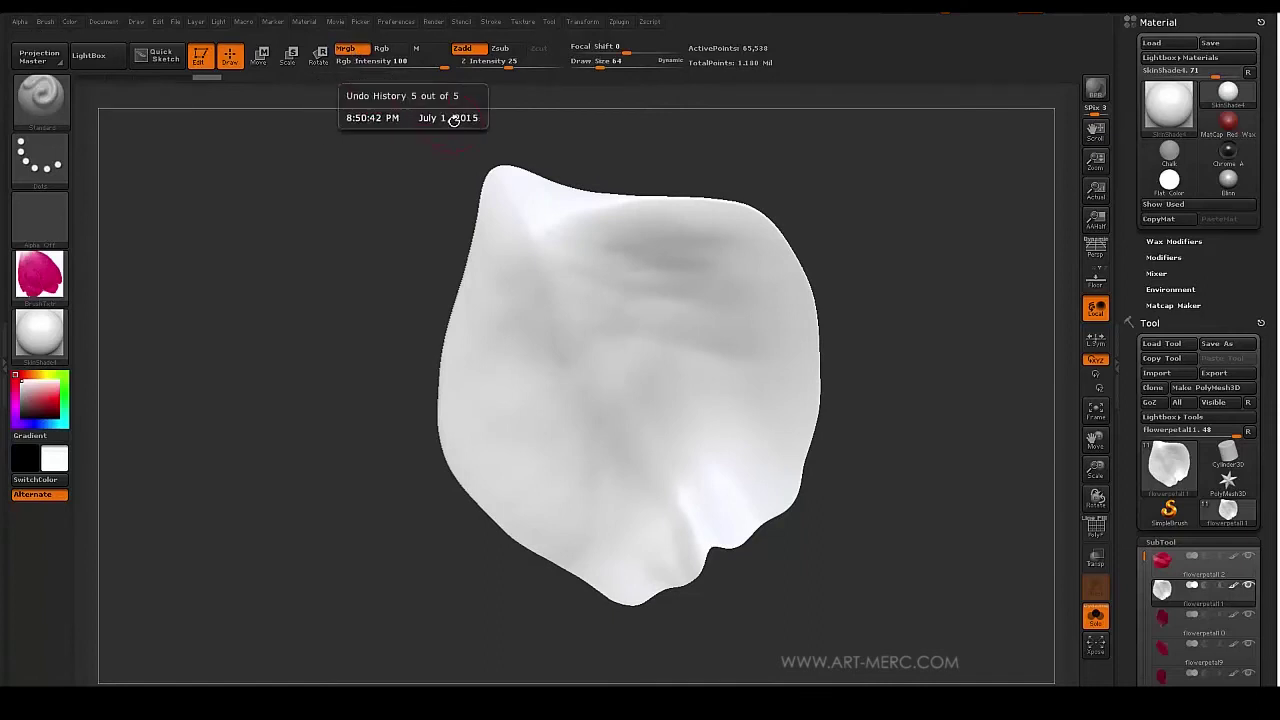
drag(350, 223, 359, 198)
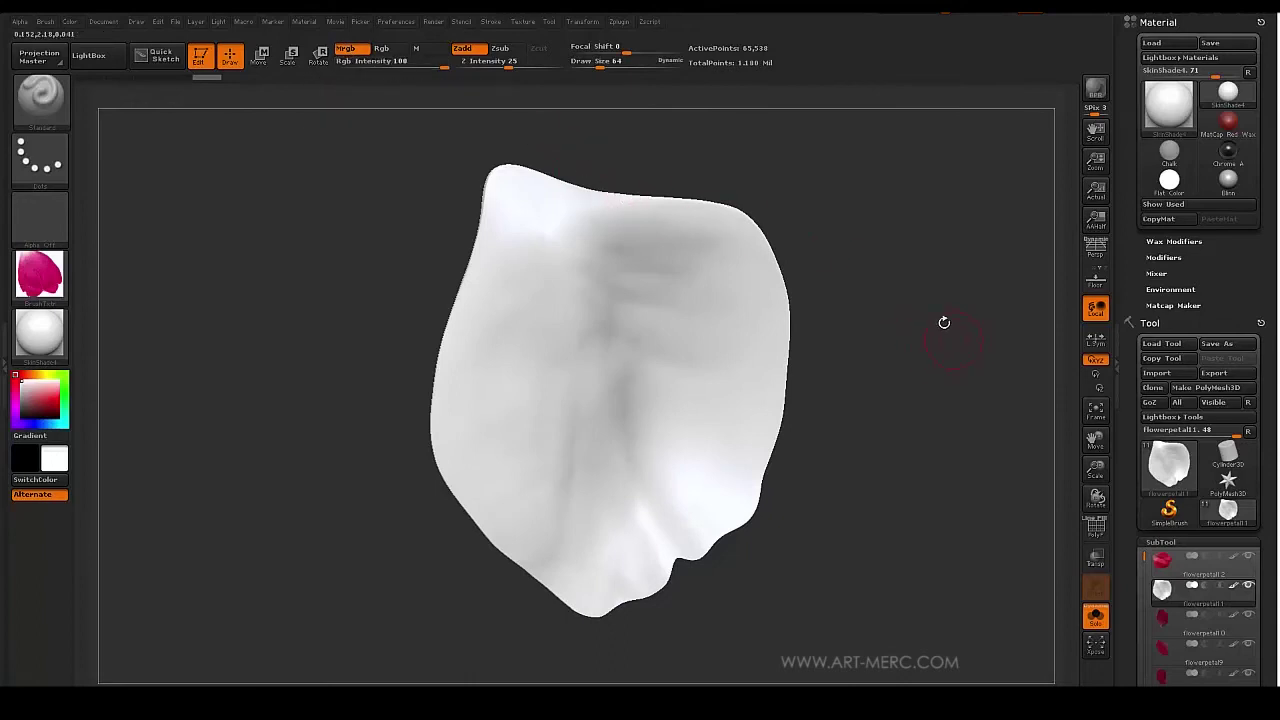
mouse_move(944, 322)
mouse_down()
mouse_move(914, 266)
mouse_move(881, 286)
mouse_move(897, 306)
mouse_move(866, 251)
mouse_move(919, 272)
mouse_move(913, 296)
mouse_up()
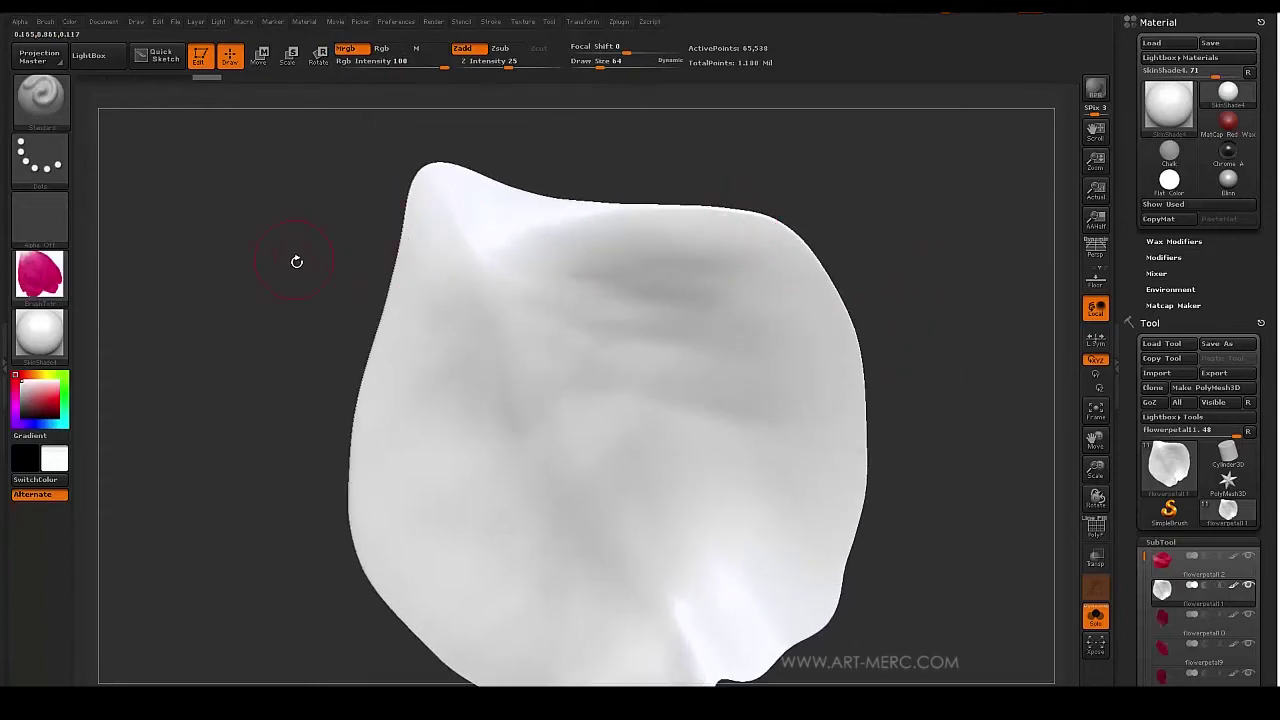
drag(296, 261, 338, 133)
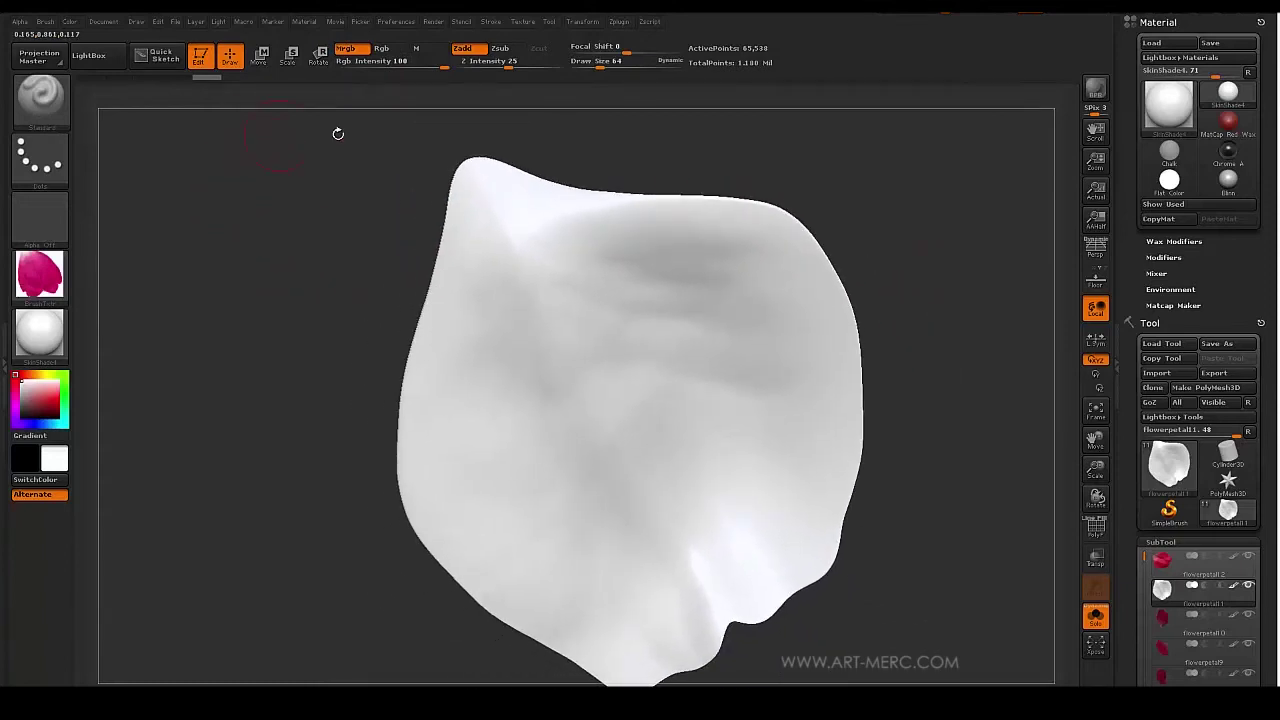
click(464, 49)
mouse_move(299, 335)
mouse_down()
mouse_move(317, 234)
mouse_move(306, 285)
mouse_move(342, 198)
mouse_move(354, 276)
mouse_move(309, 251)
mouse_move(340, 266)
mouse_move(369, 323)
mouse_move(314, 266)
mouse_move(323, 257)
mouse_move(330, 280)
mouse_up()
mouse_move(308, 339)
alt+mouse_down()
mouse_move(313, 320)
mouse_move(323, 337)
alt+mouse_up()
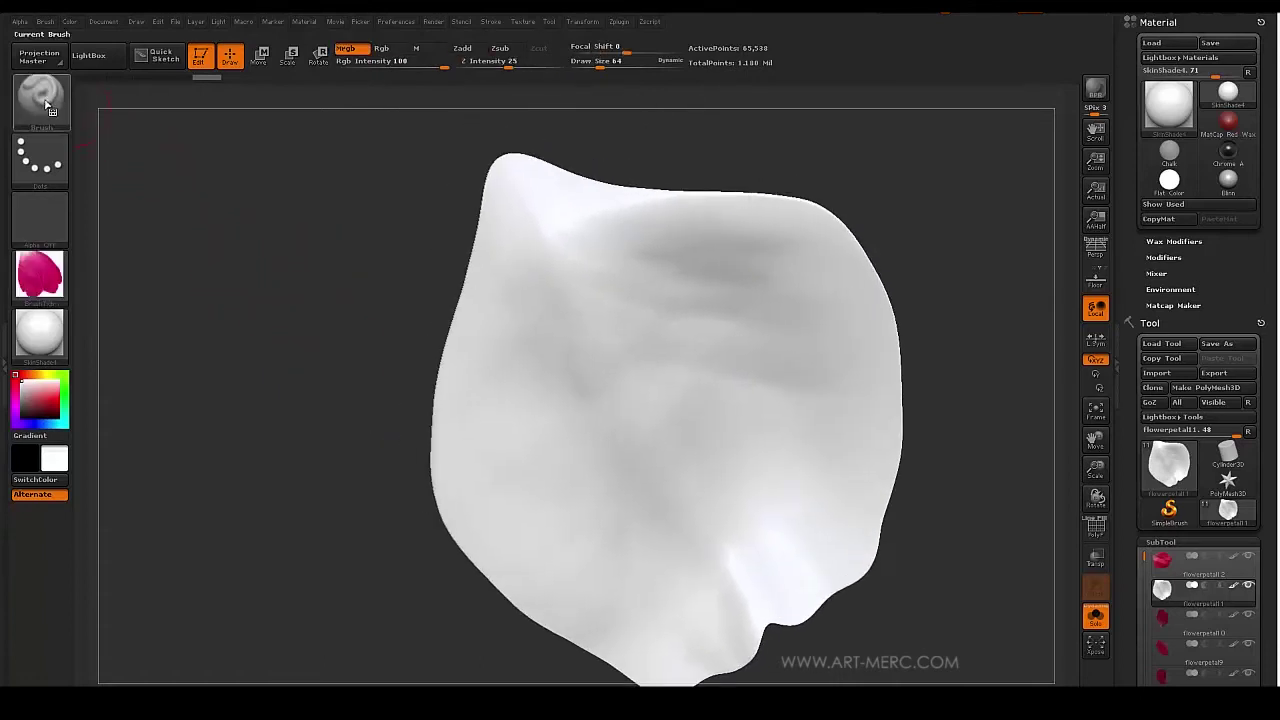
Set the Standard brush's stroke type to Spray.
click(42, 155)
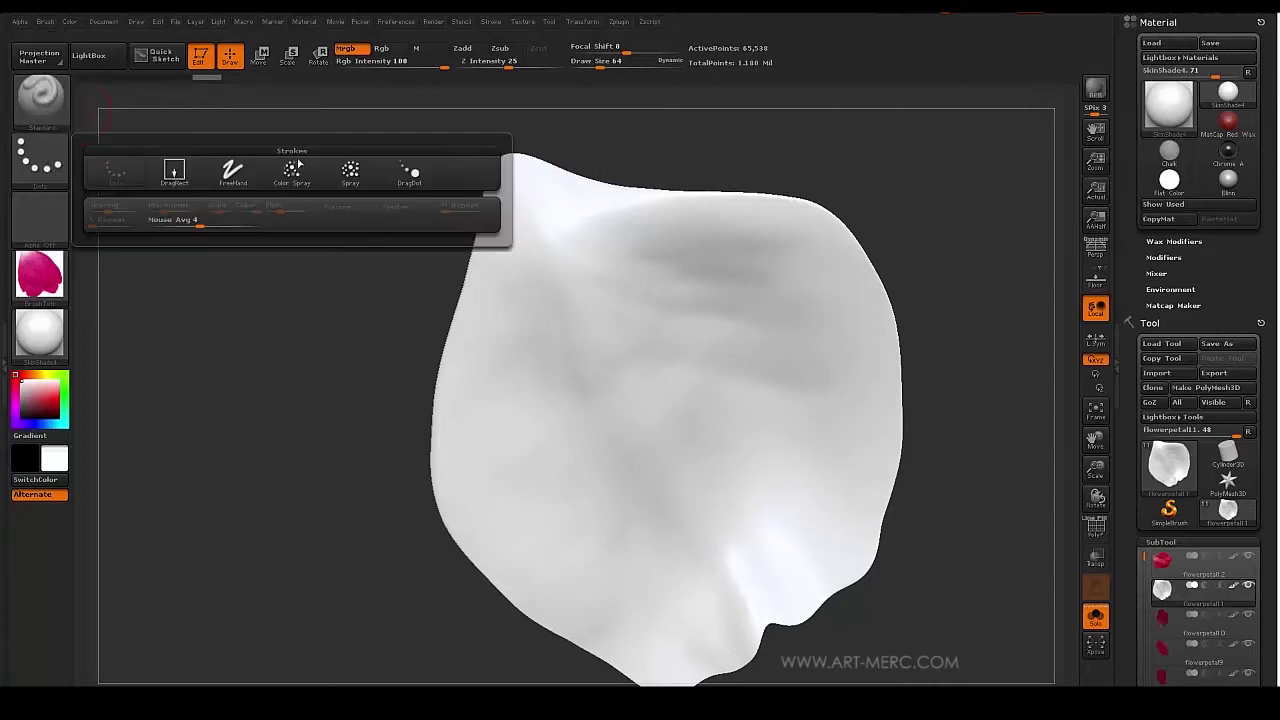
click(350, 172)
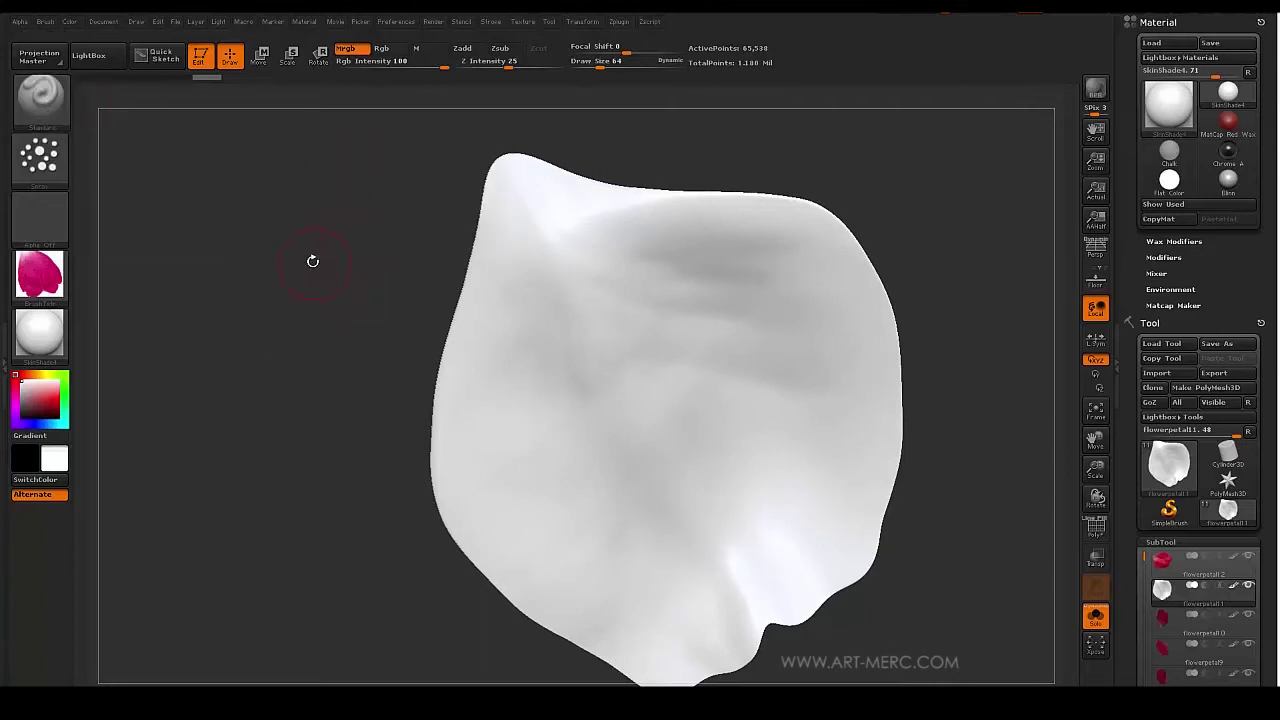
alt+drag(342, 317, 331, 119)
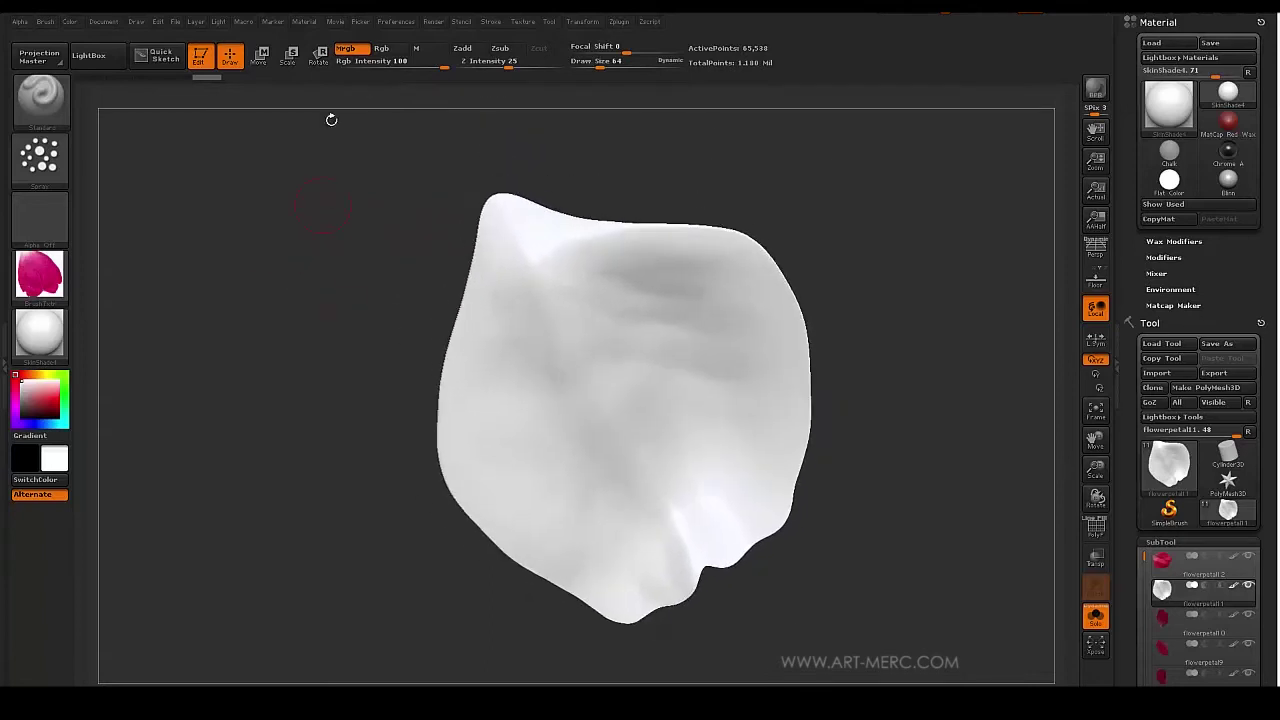
Choose Chrome A with a dark reddish-brown colour and paint a Mrgb test stroke across the petal's upper area.
click(1229, 152)
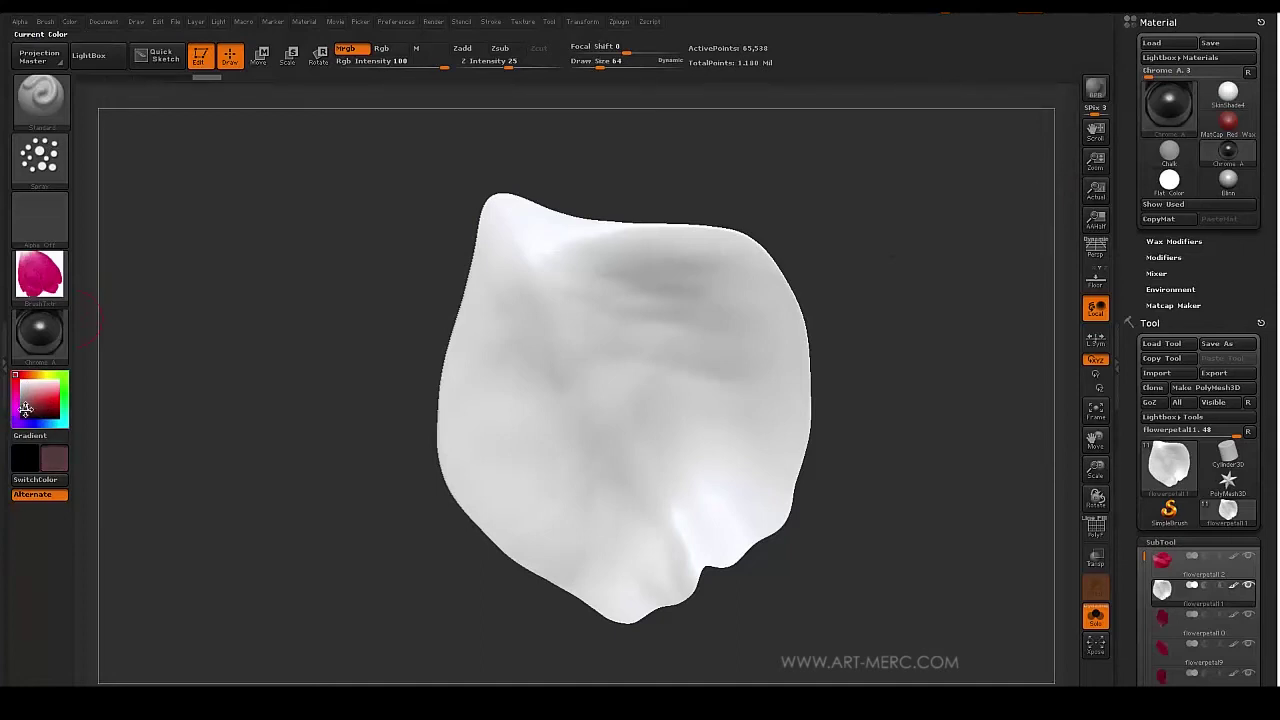
mouse_move(357, 319)
mouse_down()
mouse_move(328, 304)
mouse_move(354, 307)
mouse_up()
mouse_move(655, 320)
mouse_down()
mouse_move(520, 380)
mouse_move(560, 405)
mouse_move(700, 320)
mouse_move(554, 360)
mouse_up()
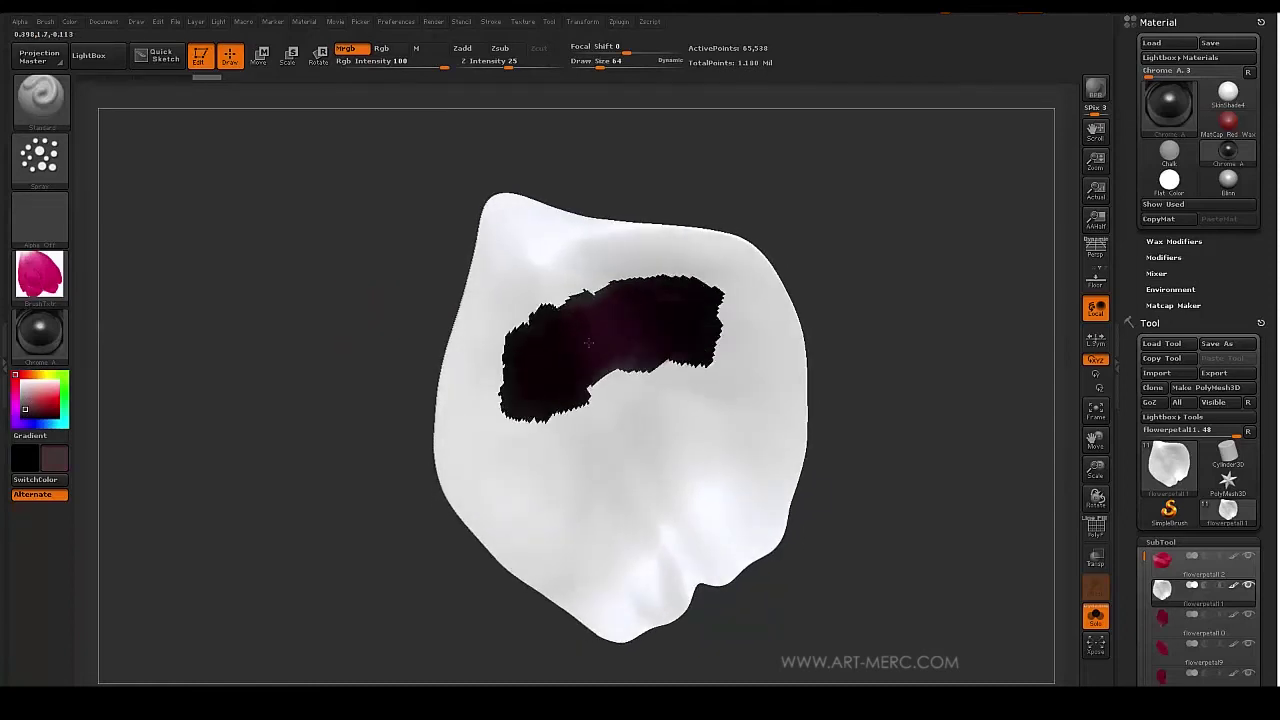
Restrict the brush to Rgb and spray a patch of the pink petal texture beside the dark Chrome A stroke.
drag(420, 290, 368, 206)
click(384, 49)
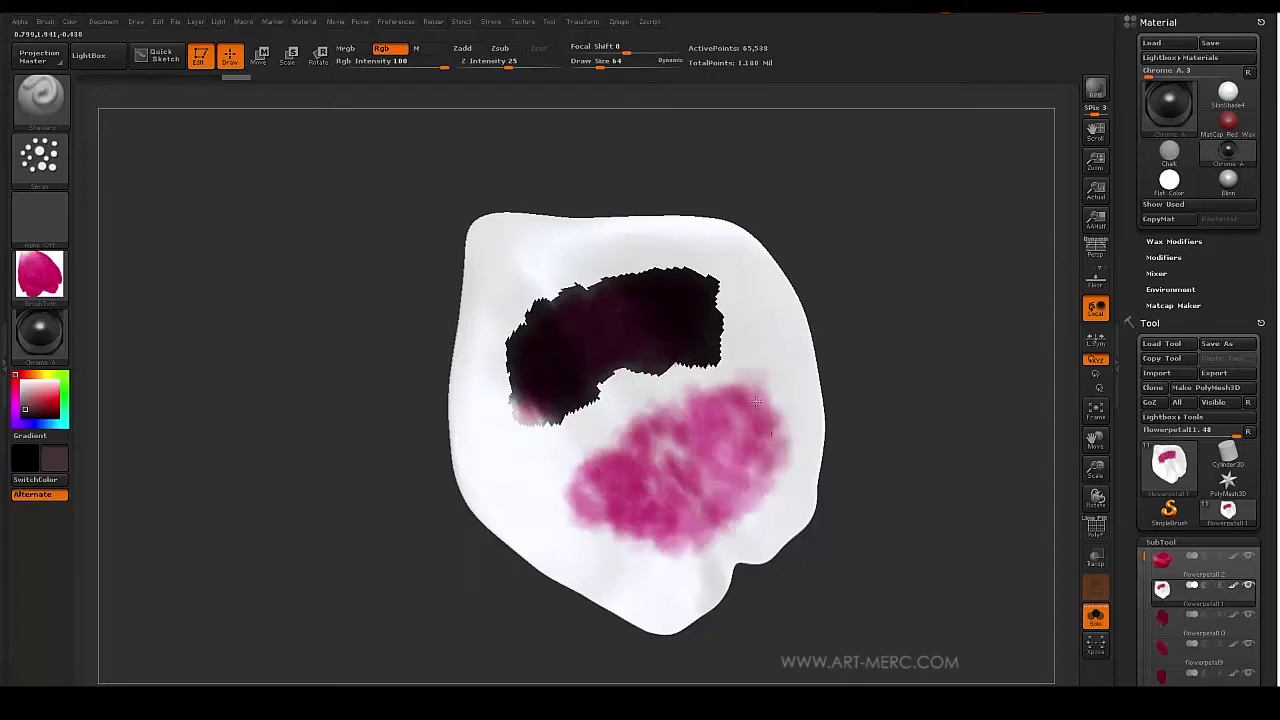
mouse_move(334, 230)
mouse_down()
mouse_move(351, 303)
mouse_move(331, 194)
mouse_move(337, 271)
mouse_move(363, 280)
mouse_move(345, 200)
mouse_move(331, 280)
mouse_move(344, 207)
mouse_move(334, 251)
mouse_move(381, 131)
mouse_move(351, 337)
mouse_move(333, 308)
mouse_move(342, 218)
mouse_move(327, 272)
mouse_move(336, 221)
mouse_move(317, 214)
mouse_move(357, 174)
mouse_move(673, 231)
mouse_up()
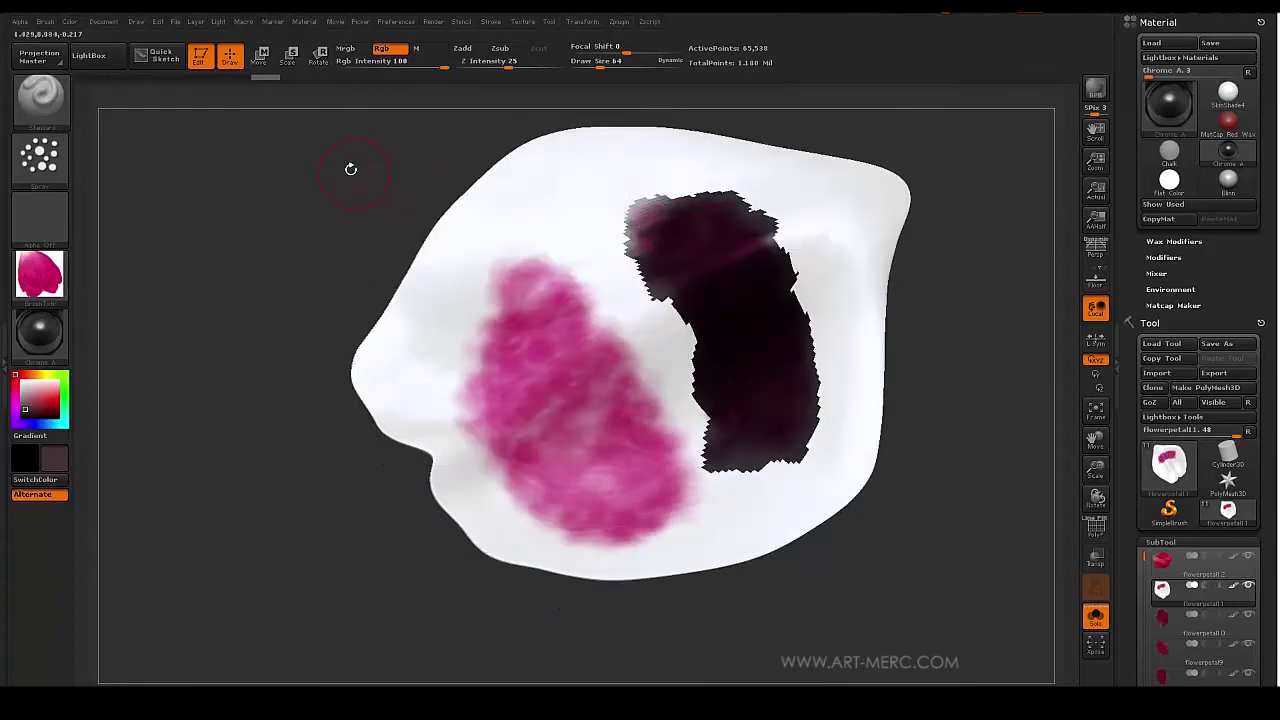
drag(351, 168, 383, 230)
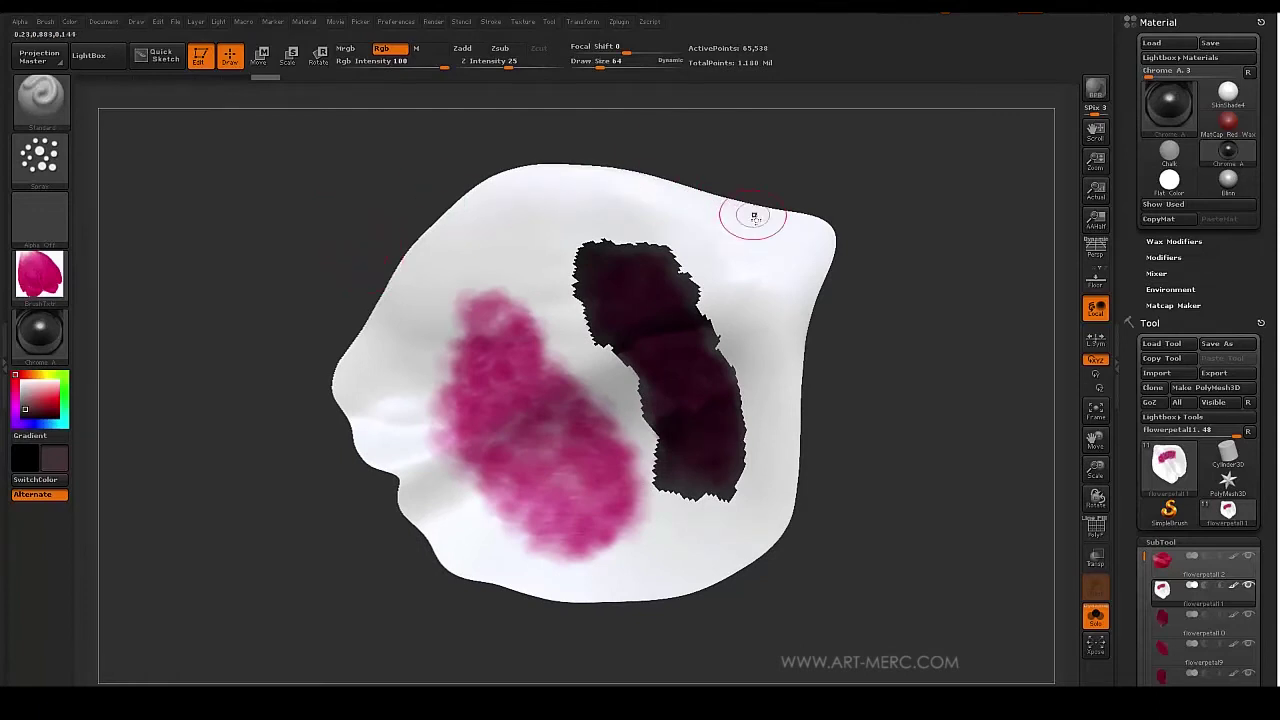
Mask the petal's pointed corner with the MaskLasso brush.
alt+drag(740, 129, 668, 168)
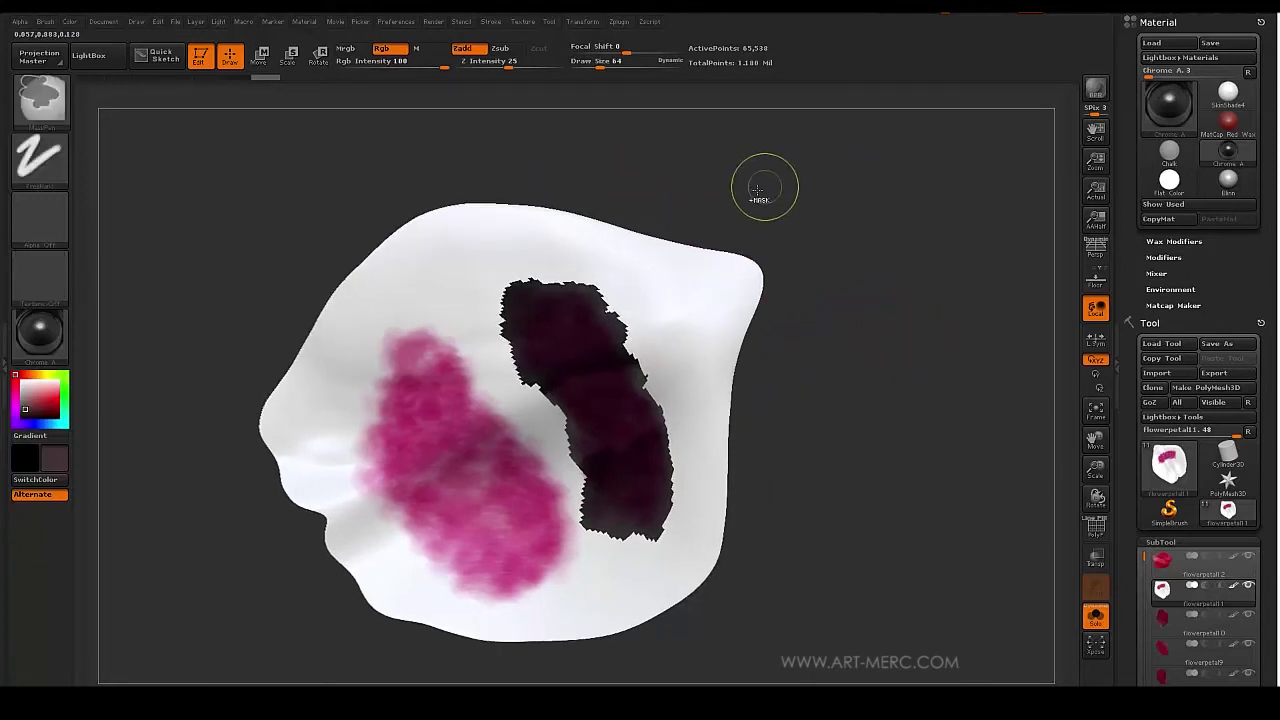
ctrl+click(45, 115)
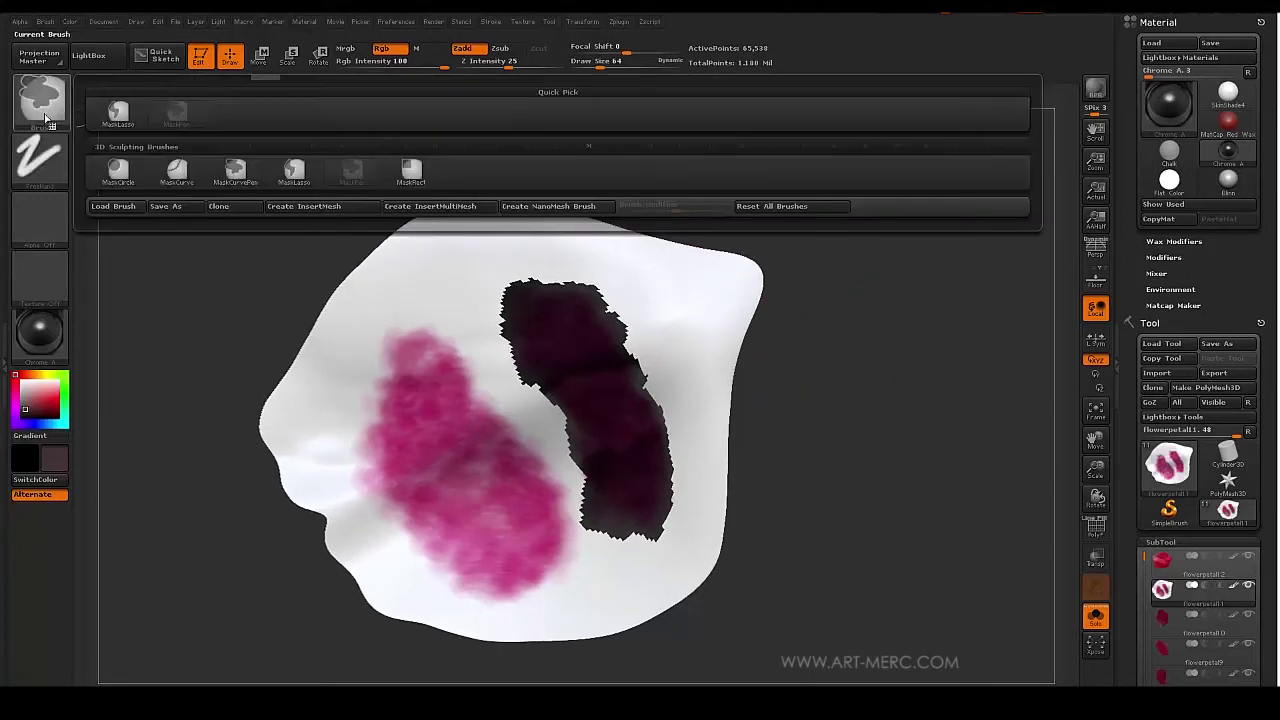
click(117, 113)
mouse_move(950, 244)
ctrl+mouse_down()
mouse_move(625, 218)
mouse_move(622, 252)
mouse_move(775, 470)
ctrl+mouse_up()
mouse_move(737, 400)
mouse_down()
mouse_move(820, 397)
mouse_move(840, 470)
mouse_move(859, 318)
mouse_move(886, 386)
mouse_move(890, 375)
mouse_up()
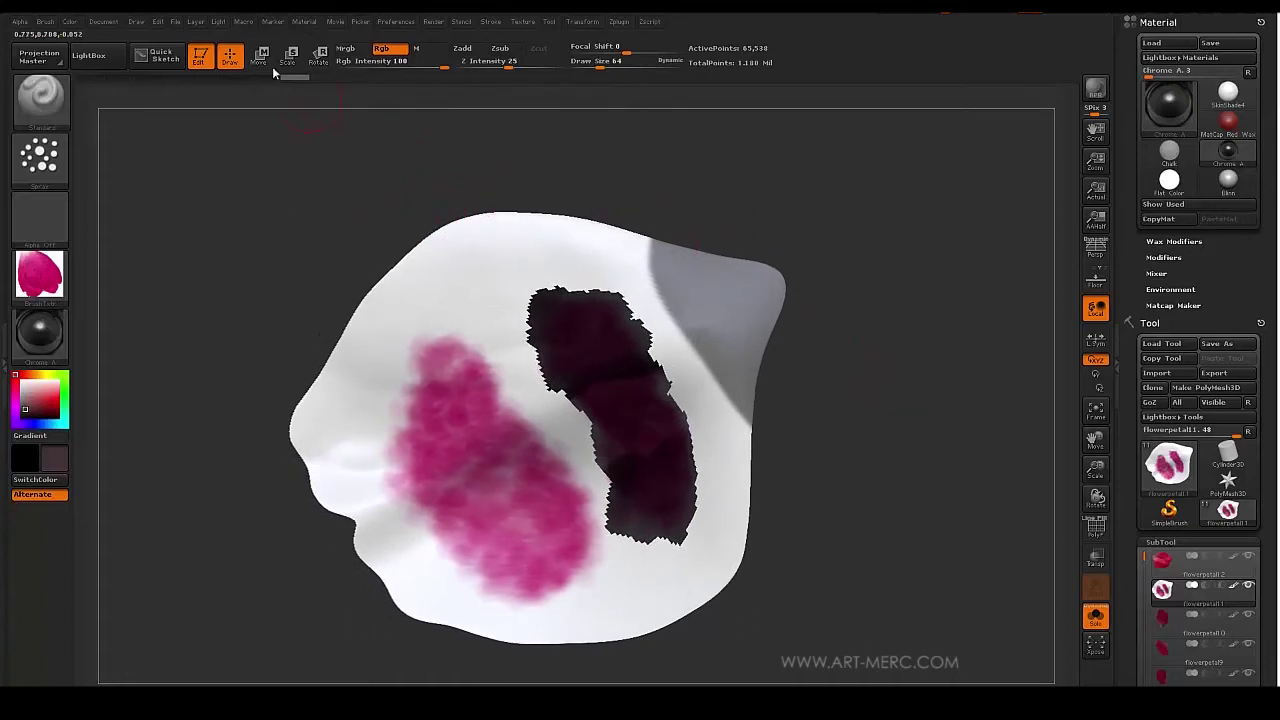
Try filling the unmasked part of the petal with Chrome A and the dark colour in Mrgb mode.
click(346, 49)
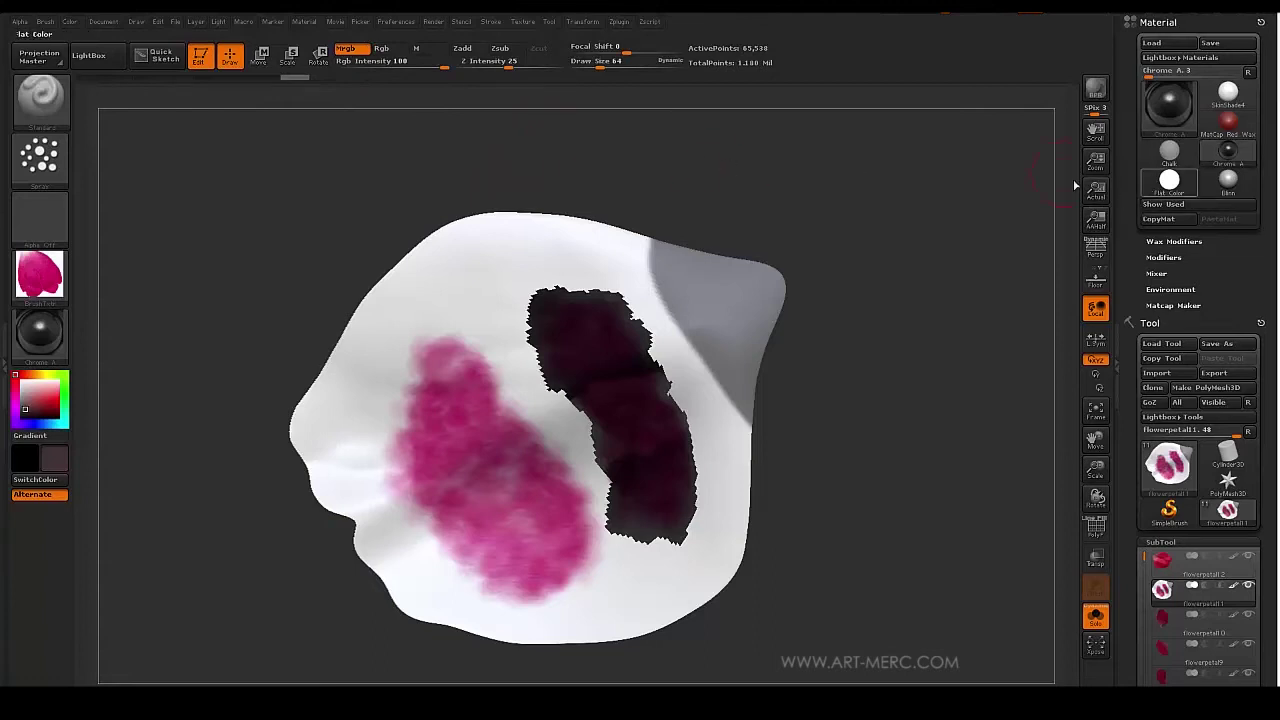
click(70, 22)
click(107, 291)
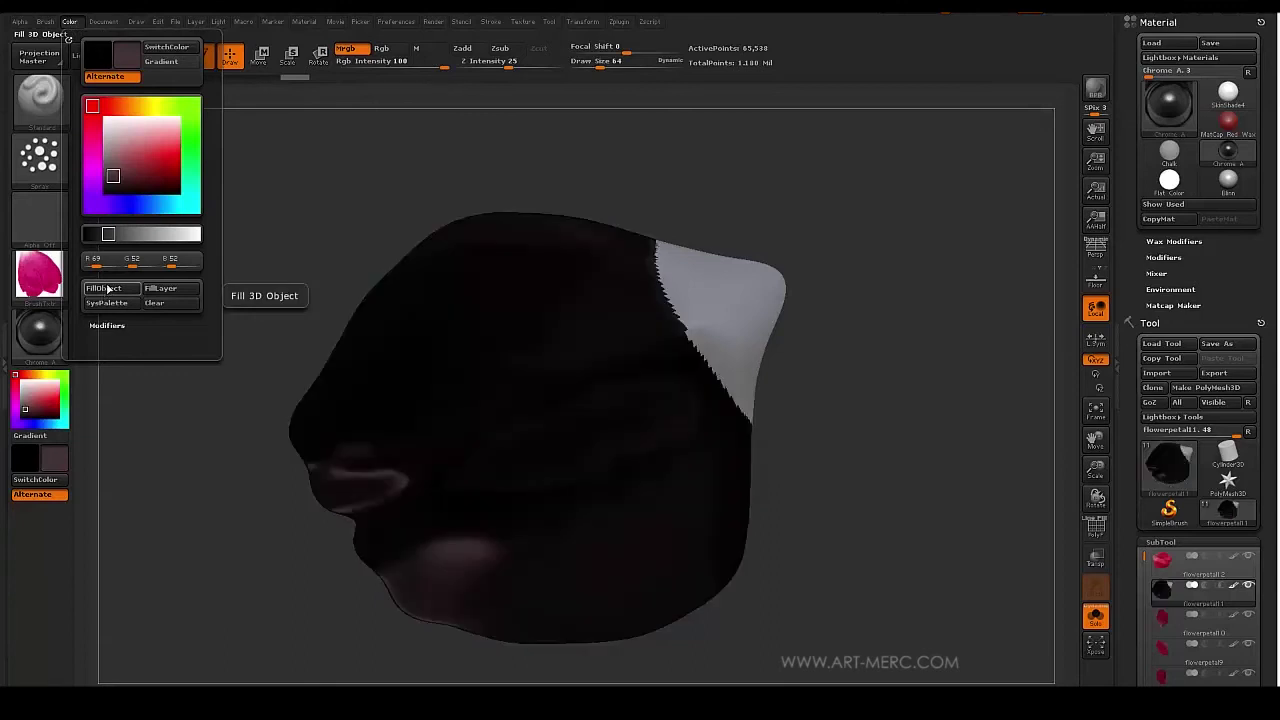
drag(354, 197, 294, 266)
Undo the dark fill and clear the mask from the petal's corner.
key(ctrl)
drag(285, 315, 295, 352)
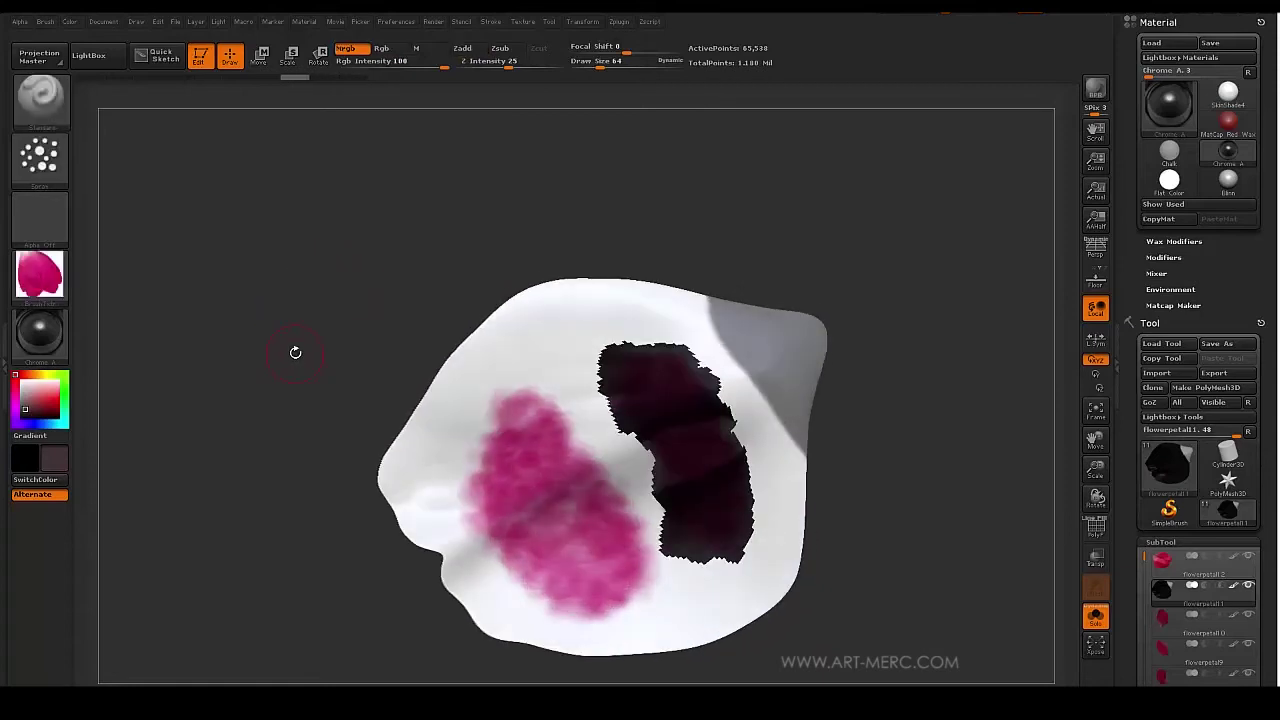
mouse_move(317, 257)
ctrl+mouse_down()
mouse_move(317, 303)
mouse_move(306, 279)
ctrl+mouse_up()
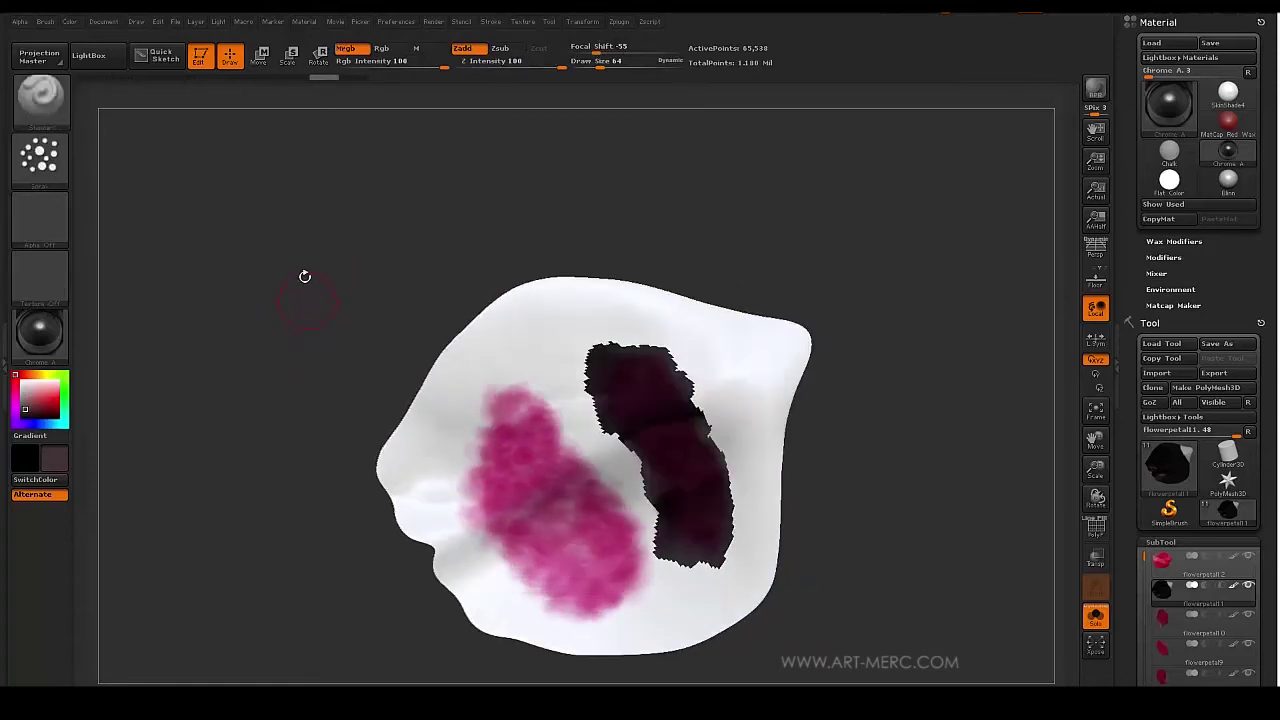
Switch the petal's material back to SkinShade4.
click(1224, 94)
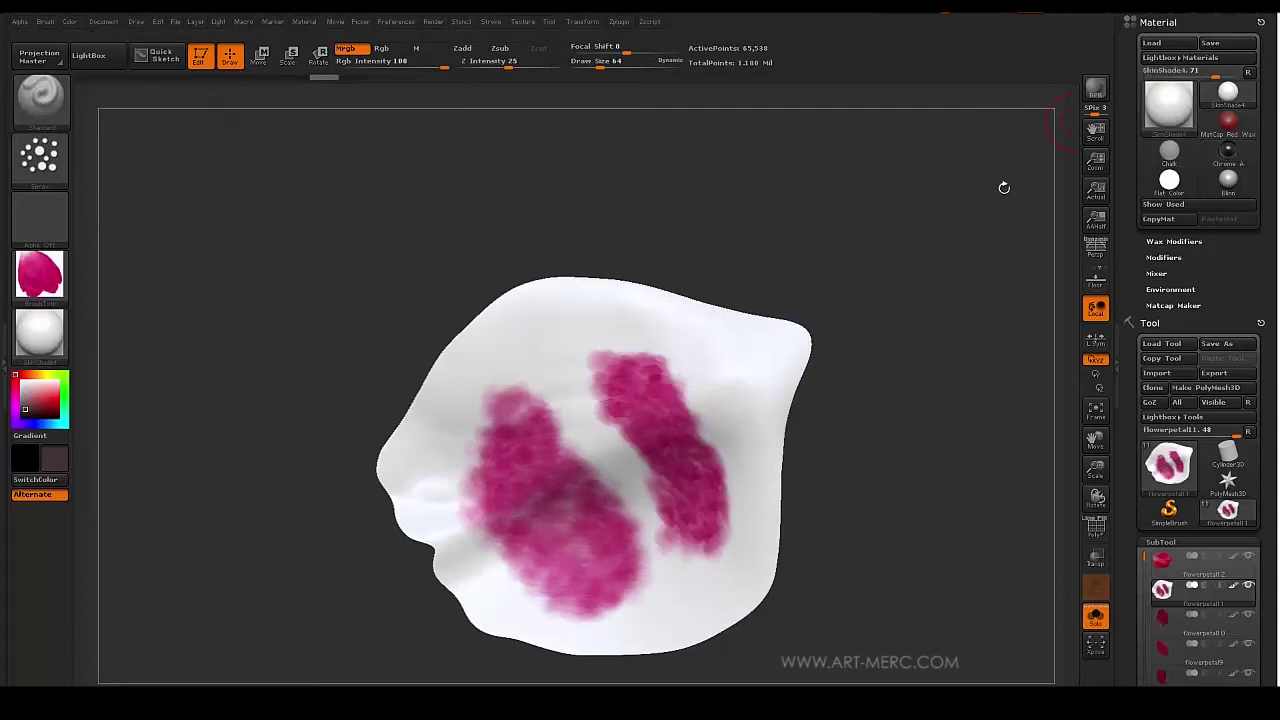
mouse_move(390, 248)
mouse_down()
mouse_move(382, 320)
mouse_move(352, 258)
mouse_move(357, 234)
mouse_up()
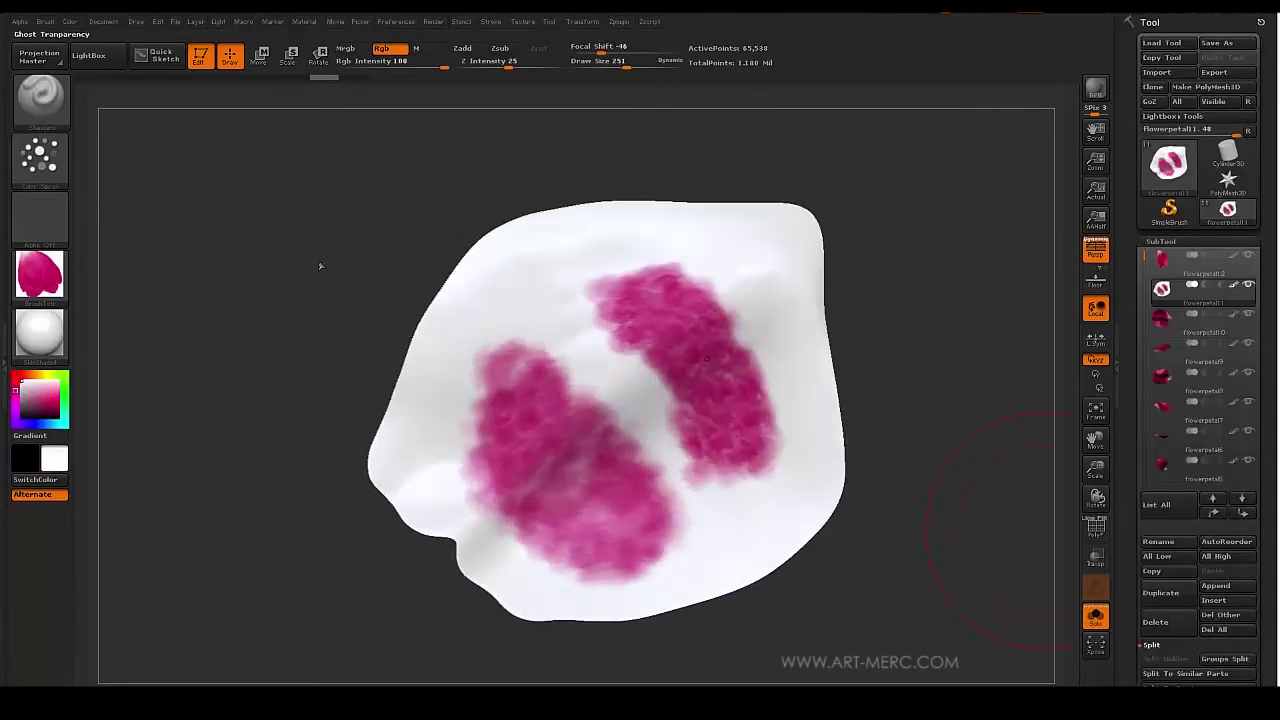
Preview the current petal texture, try a magenta and a light grey brush colour, and set the stroke type to FreeHand.
drag(320, 266, 263, 217)
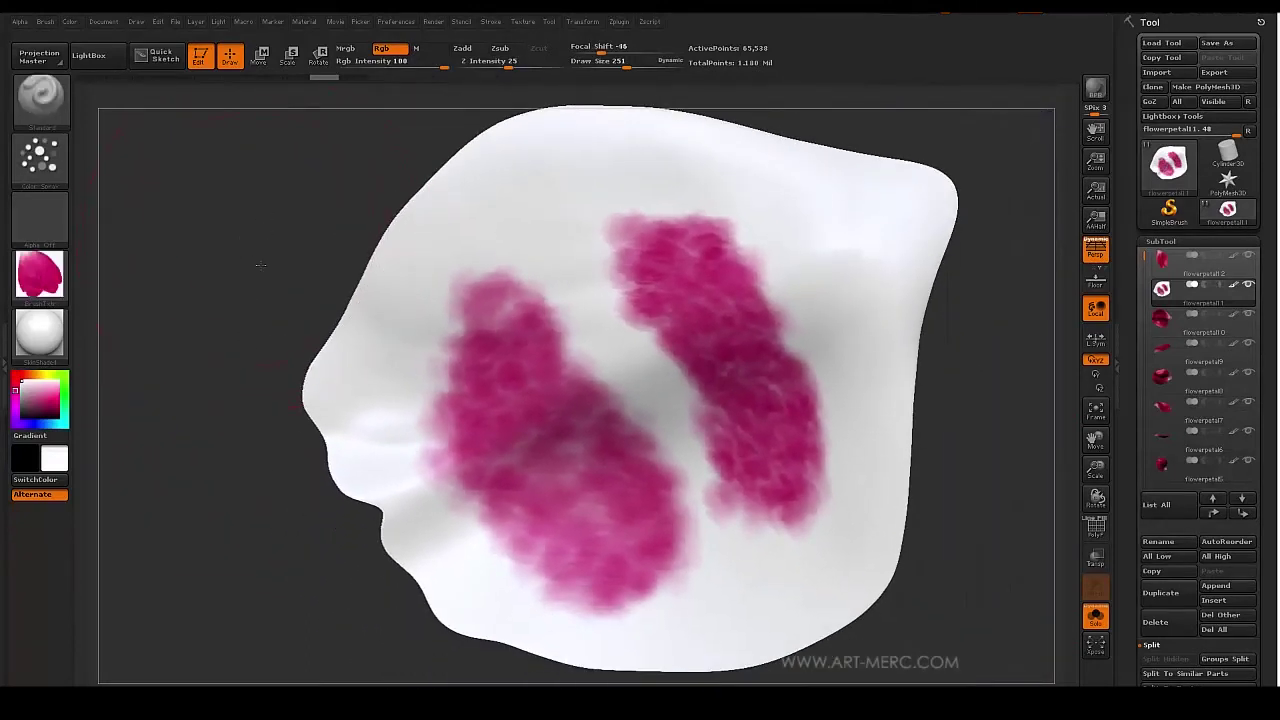
mouse_move(261, 265)
mouse_down()
mouse_move(301, 241)
mouse_move(277, 271)
mouse_move(280, 231)
mouse_move(277, 278)
mouse_up()
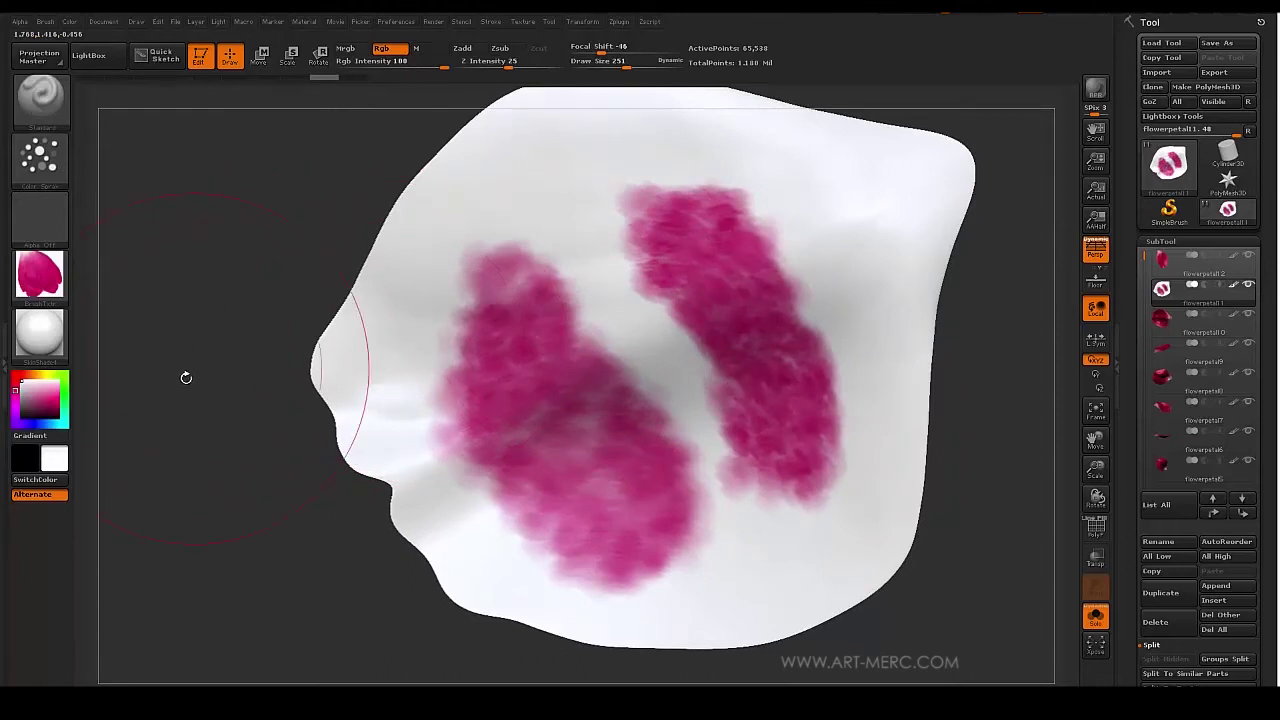
mouse_move(38, 282)
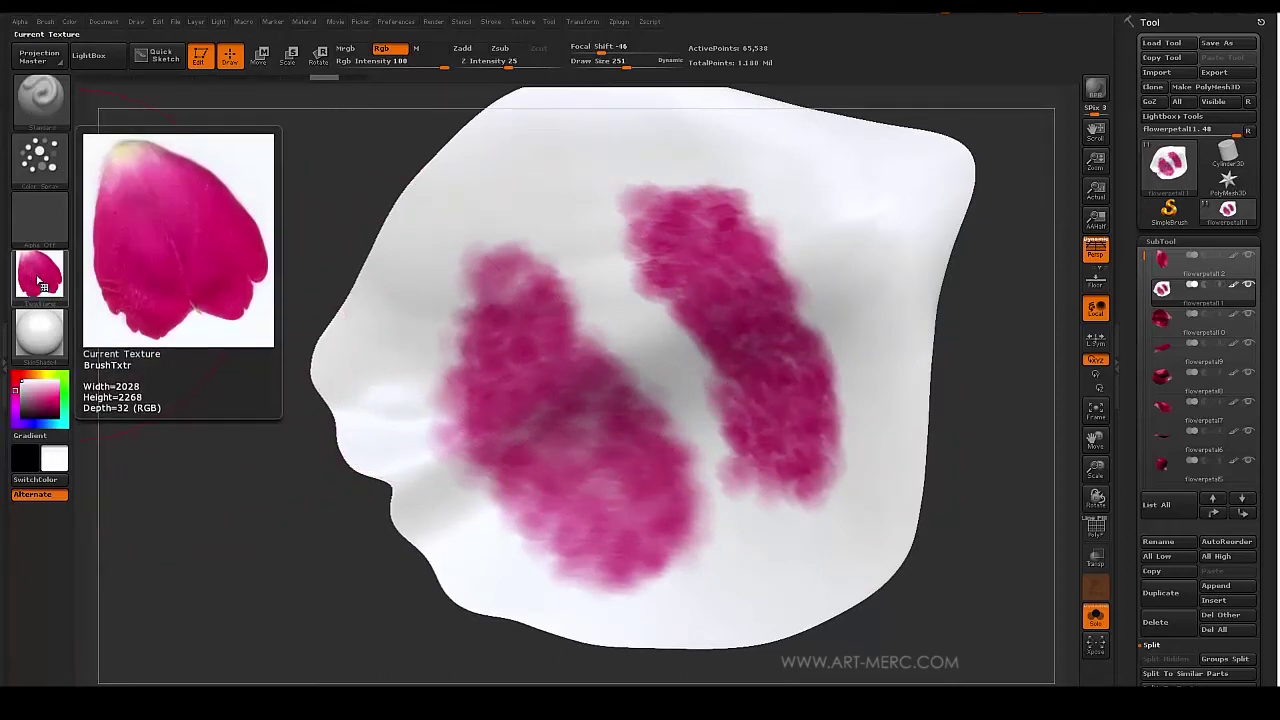
click(46, 403)
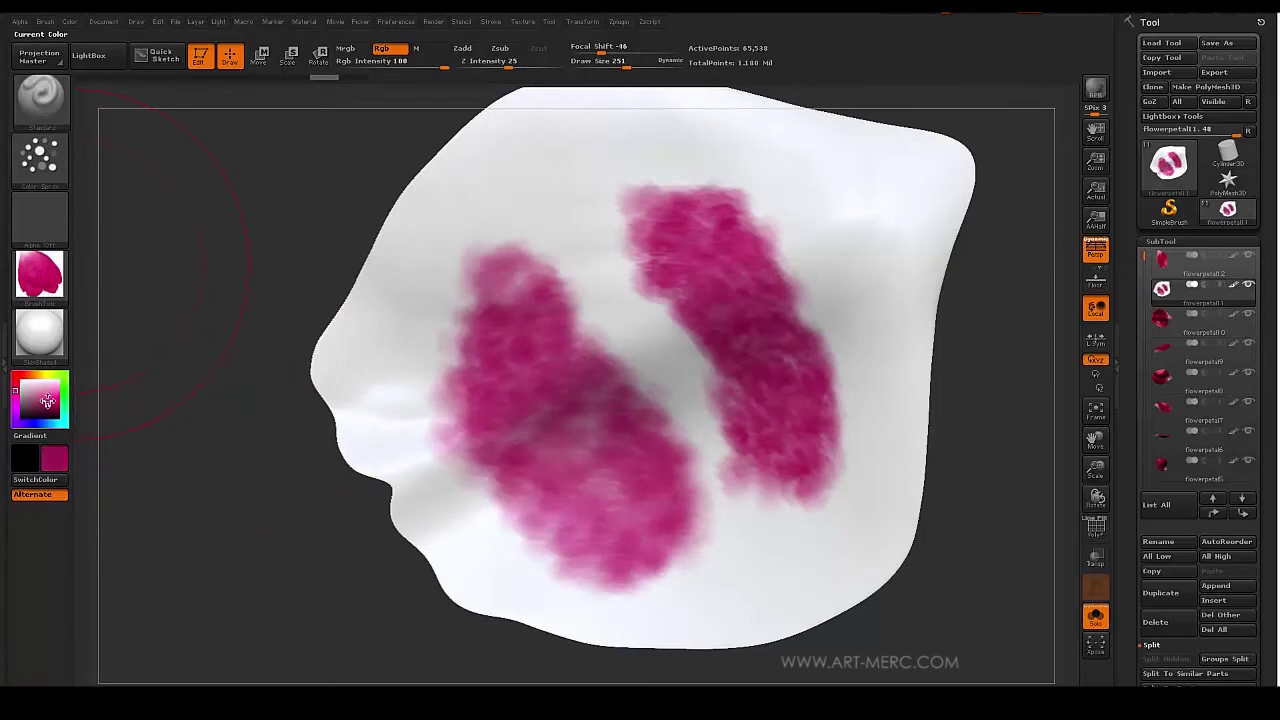
drag(52, 402, 21, 390)
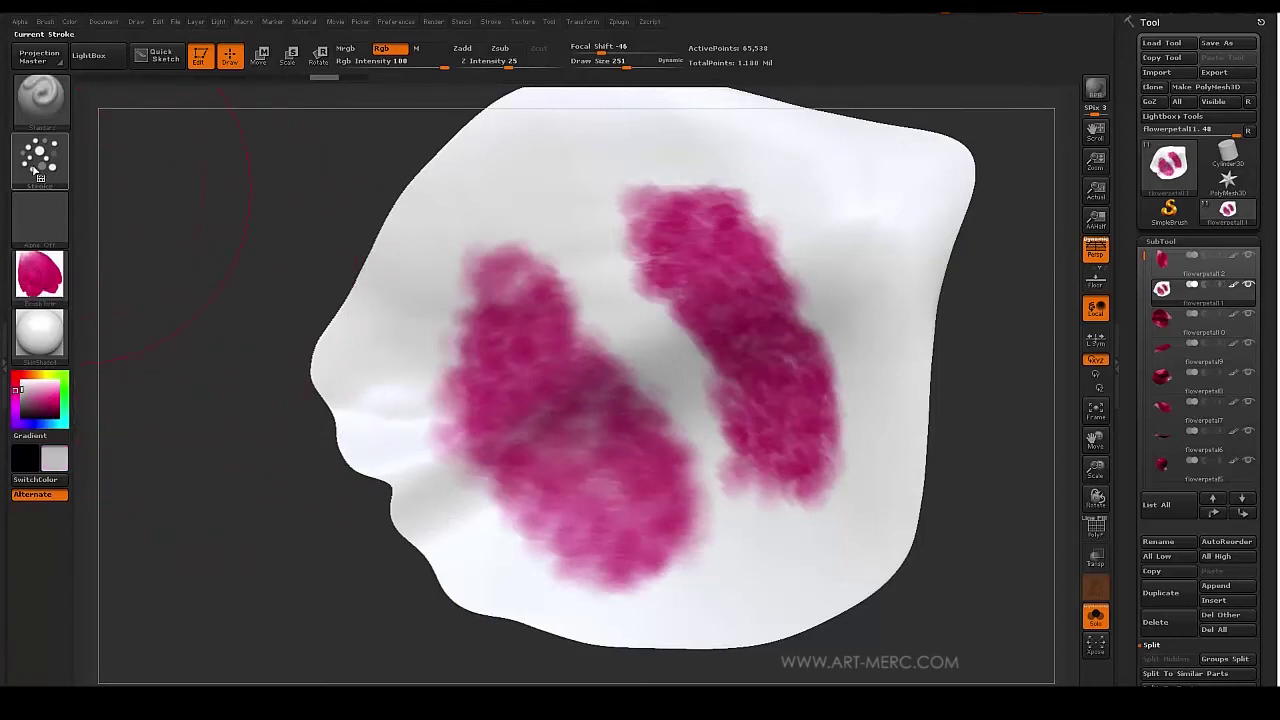
click(38, 165)
click(230, 172)
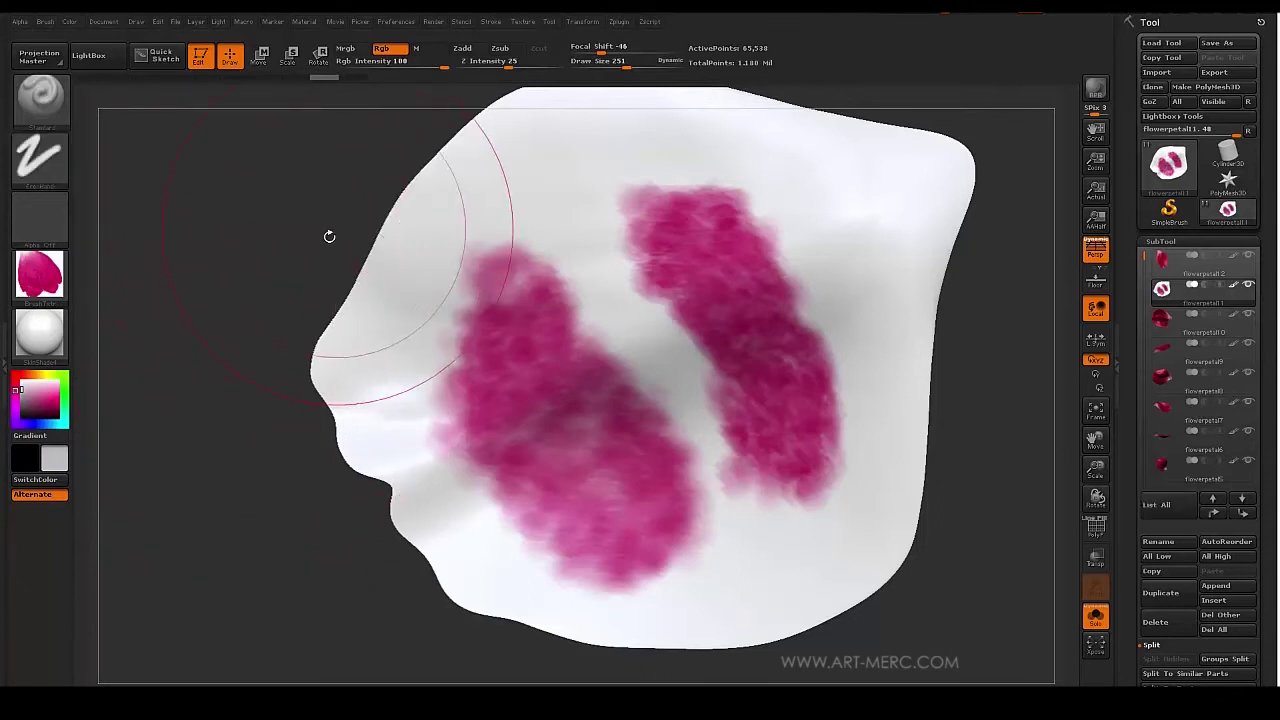
Reduce the draw size to 42 and paint a small FreeHand patch of the texture near the petal's wavy edge.
alt+drag(323, 246, 390, 447)
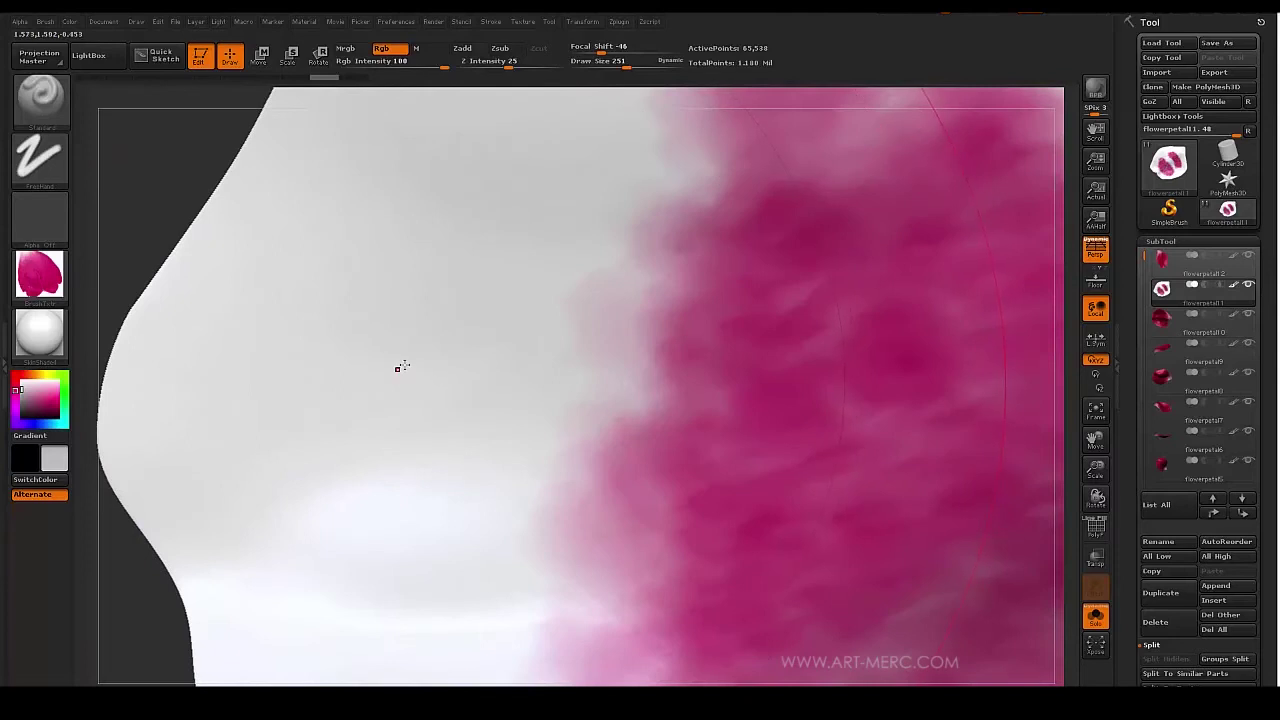
key(s)
drag(412, 373, 383, 369)
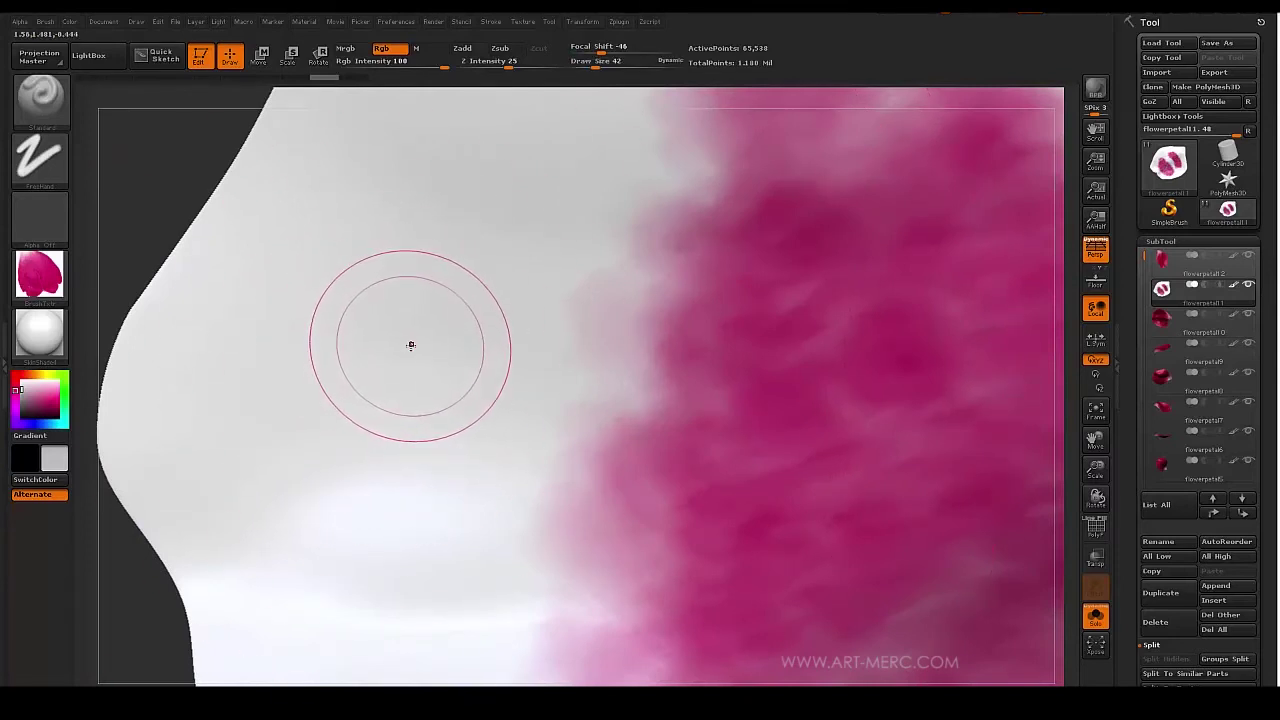
click(411, 342)
drag(408, 340, 411, 350)
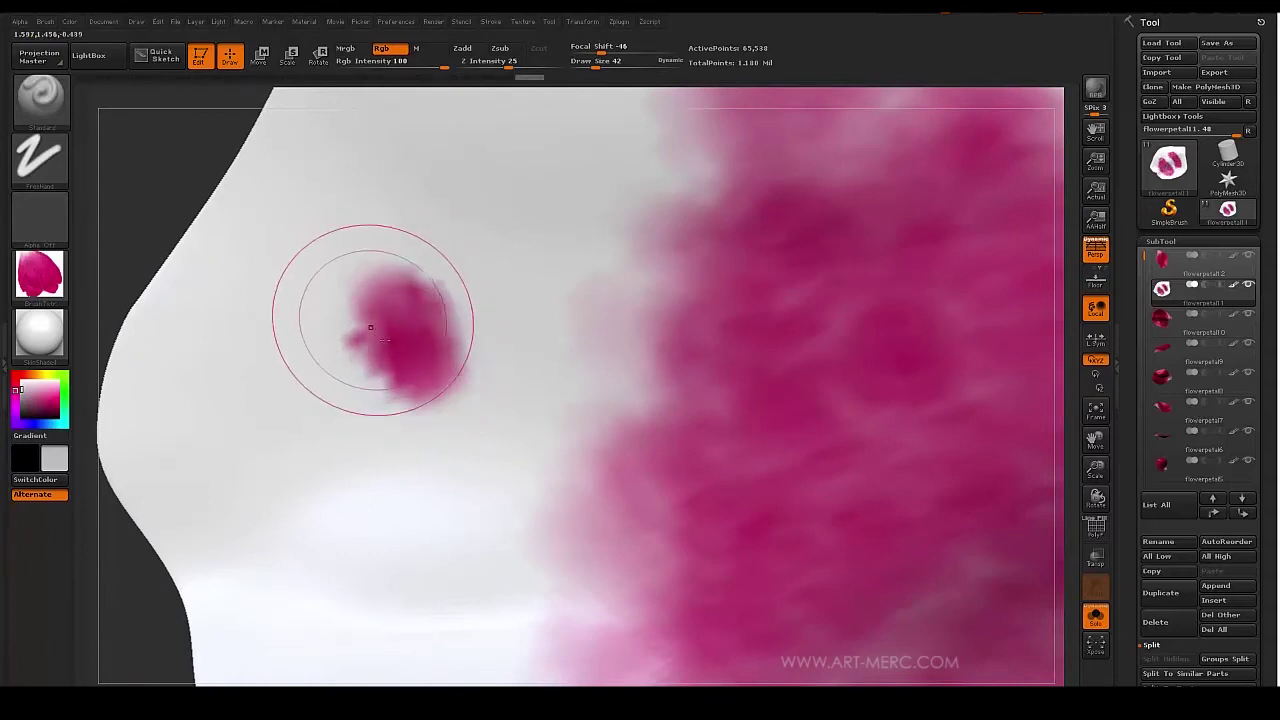
mouse_move(351, 331)
mouse_down()
mouse_move(400, 385)
mouse_move(268, 325)
mouse_up()
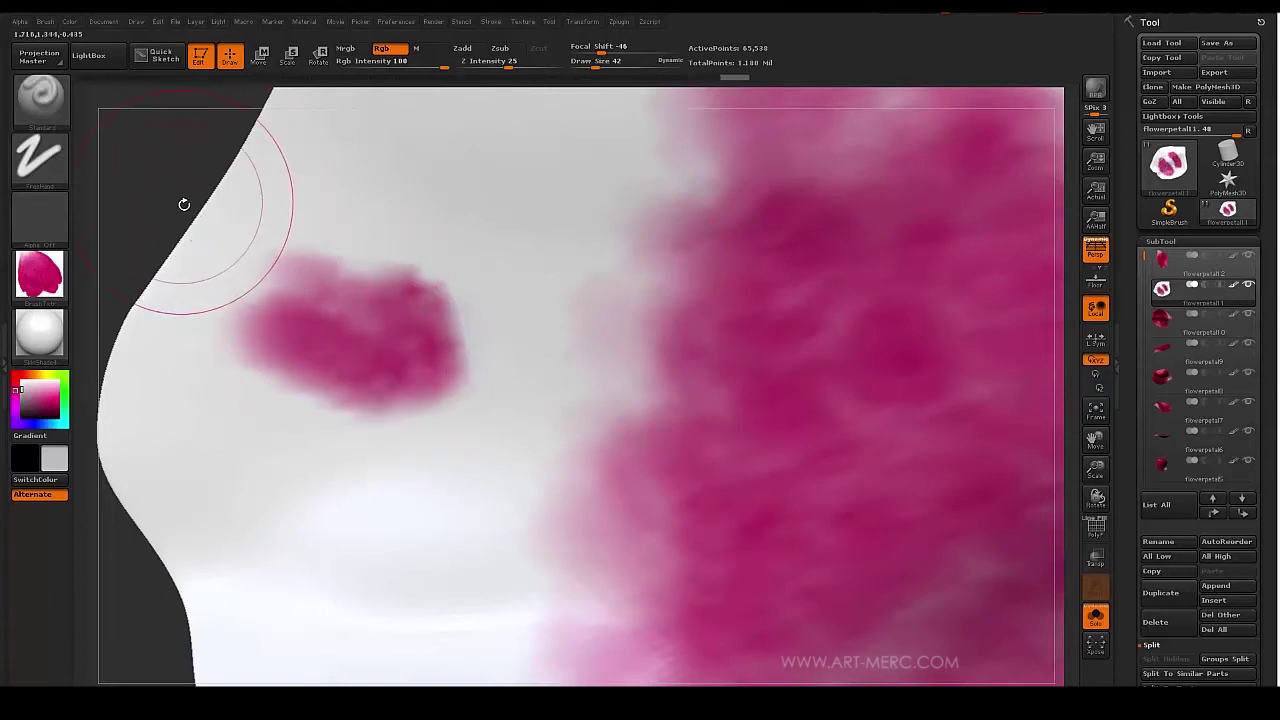
drag(183, 203, 157, 149)
Change the stroke type to DragRect and stamp the petal texture once beside the FreeHand patch.
click(44, 175)
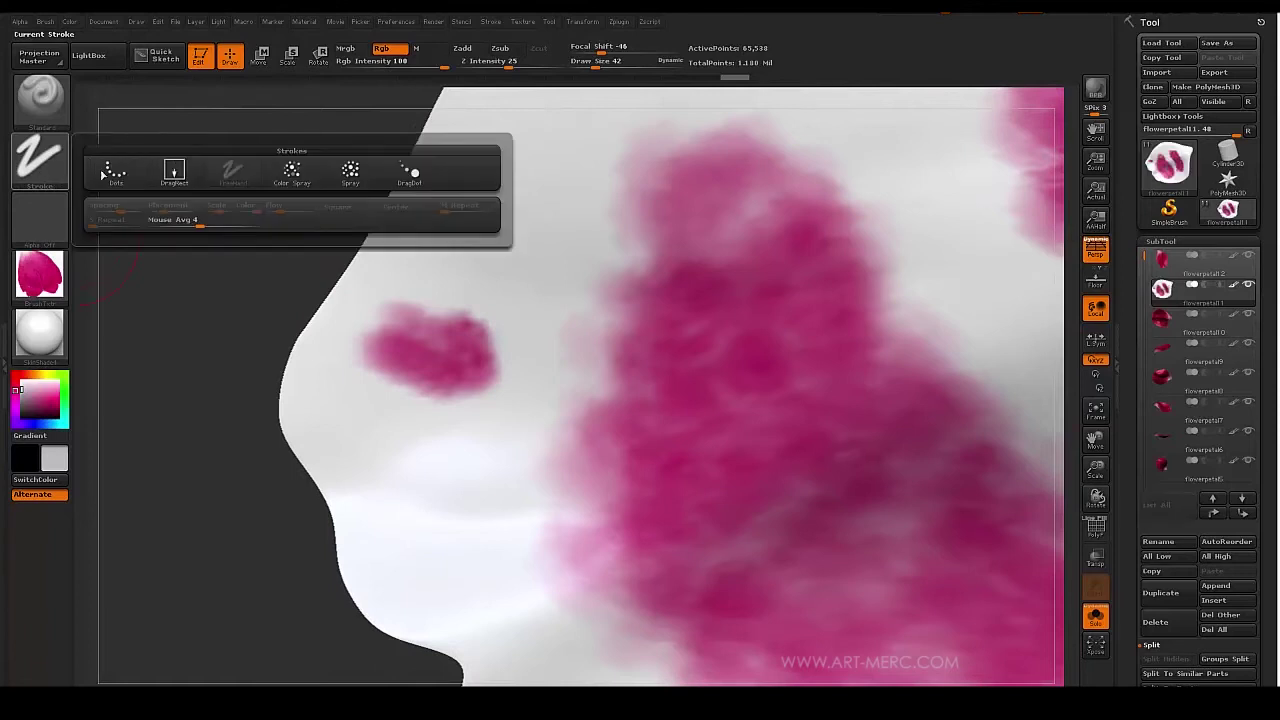
click(229, 172)
mouse_move(474, 477)
mouse_down()
mouse_move(426, 589)
mouse_move(457, 640)
mouse_move(425, 594)
mouse_up()
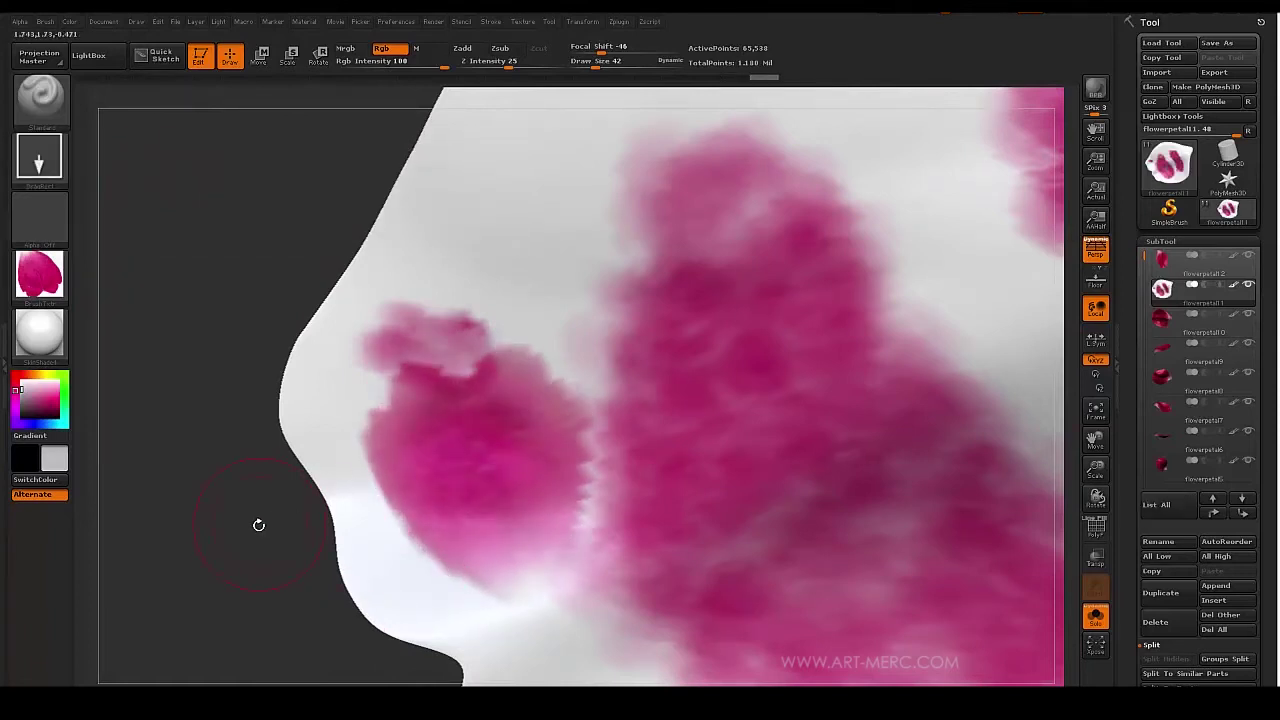
mouse_move(260, 537)
mouse_down()
mouse_move(271, 300)
mouse_move(223, 294)
mouse_move(242, 346)
mouse_move(226, 306)
mouse_move(216, 410)
mouse_move(237, 386)
mouse_move(241, 330)
mouse_up()
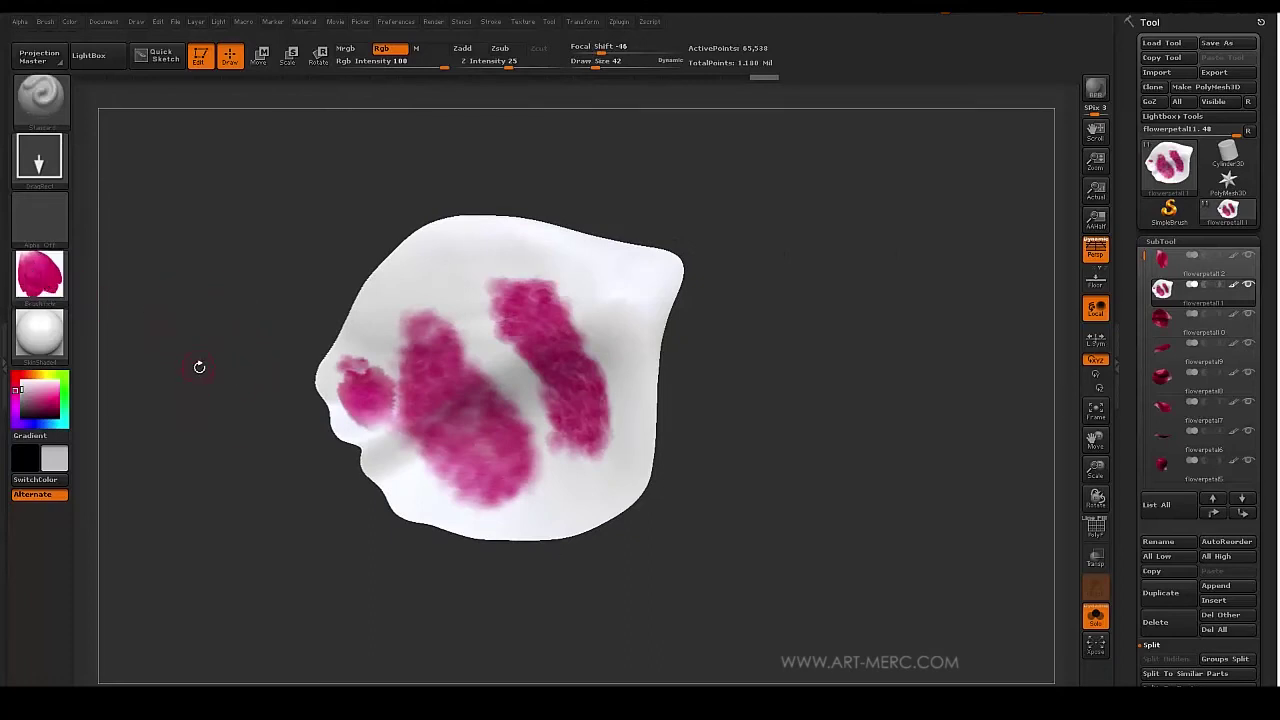
alt+drag(215, 357, 210, 425)
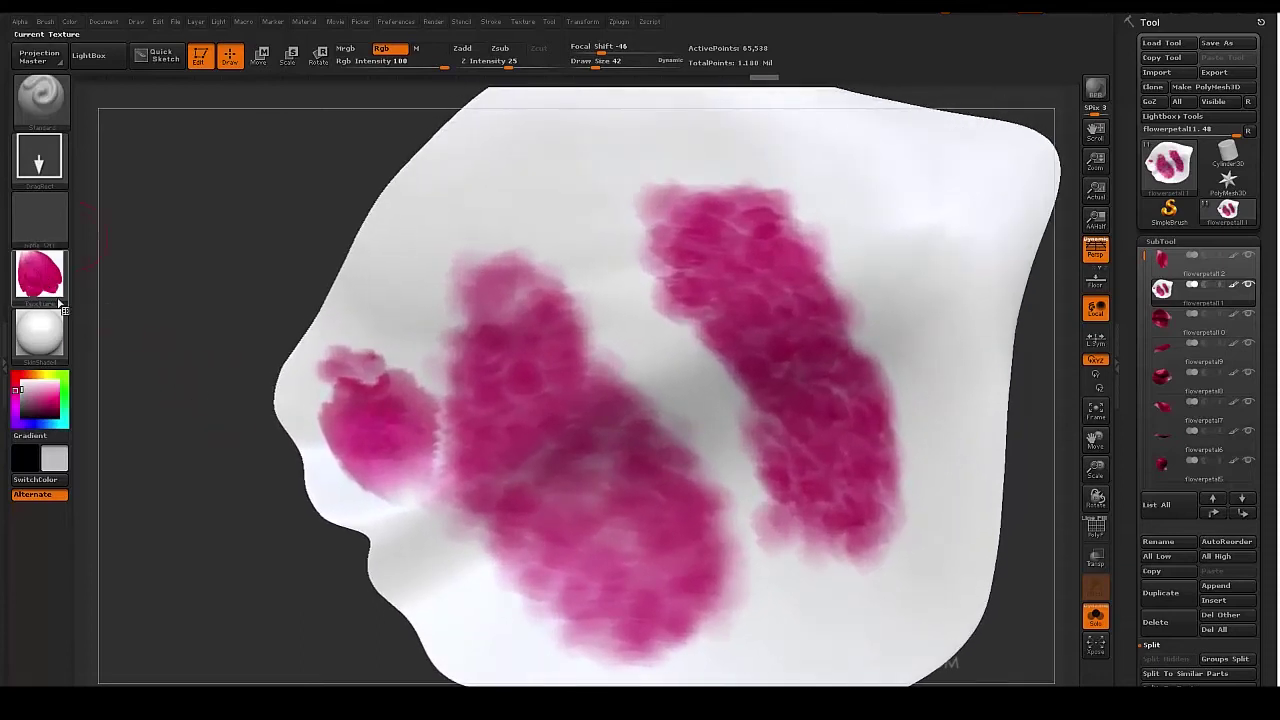
alt+drag(186, 421, 220, 334)
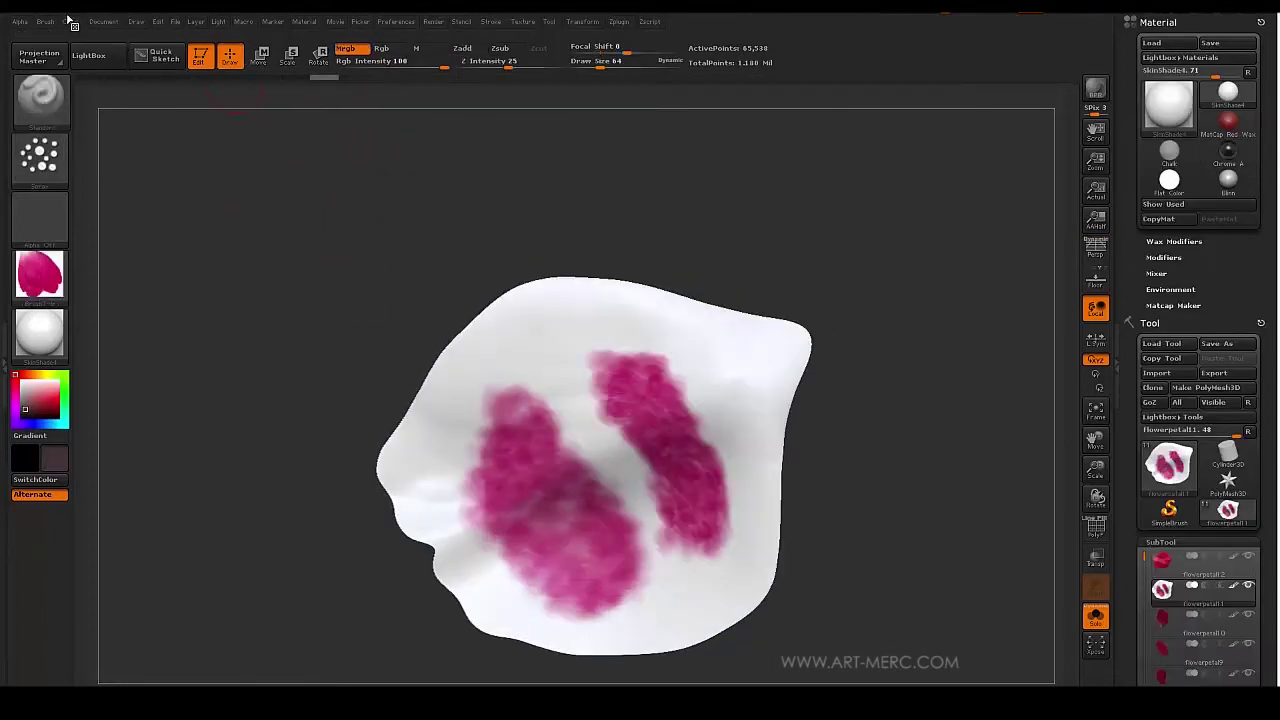
Fill the whole petal with near-white RGB 235, 235, 235 and SkinShade4 in Mrgb mode.
click(70, 20)
click(48, 118)
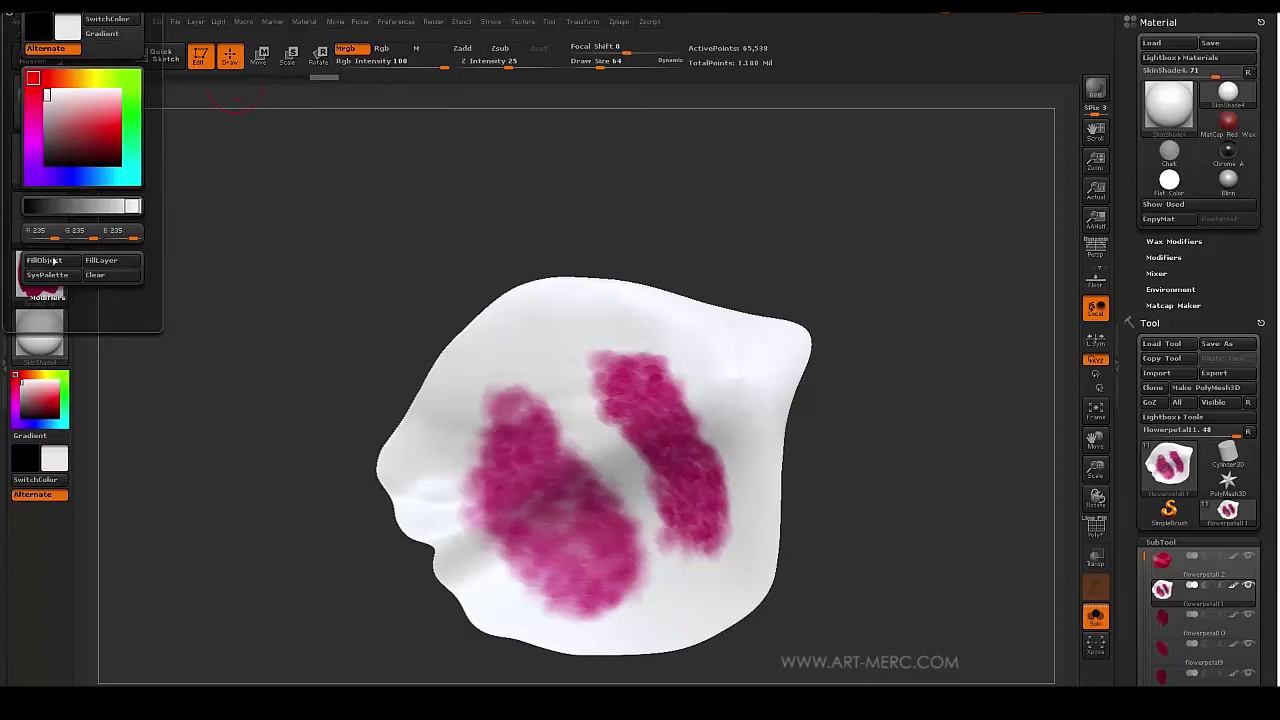
click(52, 261)
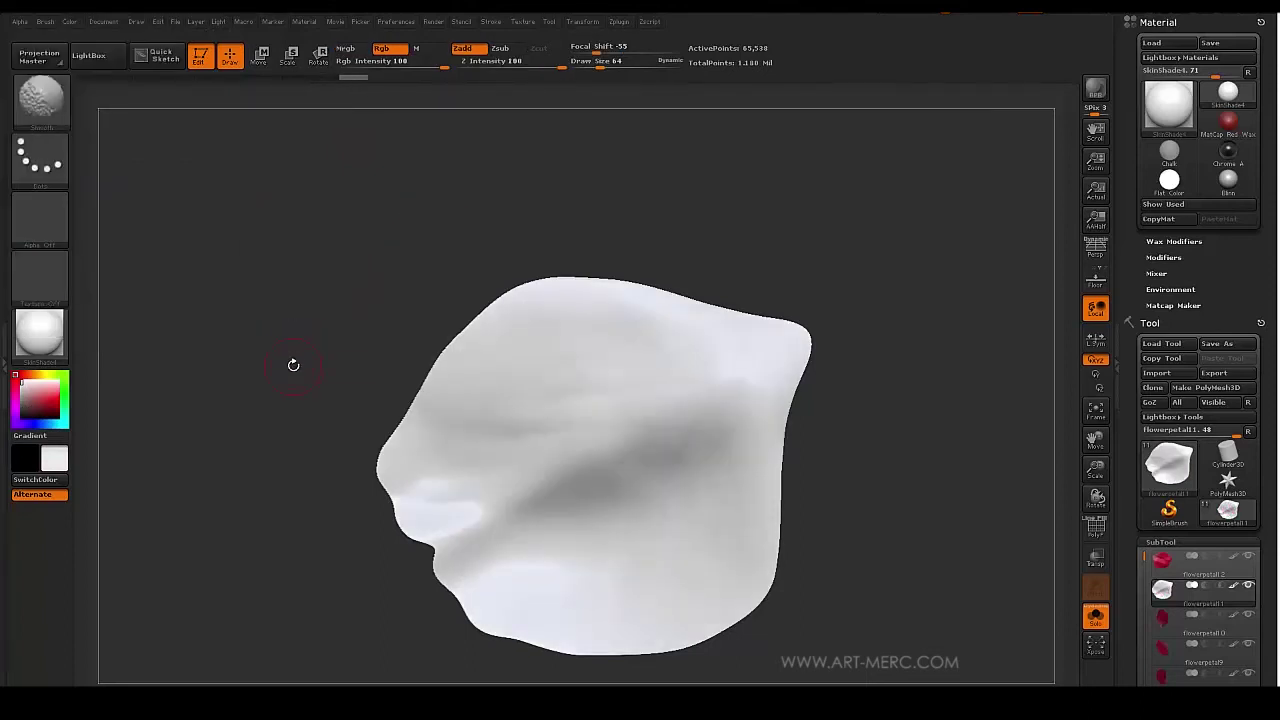
Restrict the Standard brush to Rgb and turn on the PolyFrame display of the blank petal.
alt+drag(294, 361, 250, 251)
mouse_move(250, 251)
mouse_down()
mouse_move(306, 261)
mouse_move(278, 234)
mouse_move(308, 212)
mouse_move(263, 215)
mouse_move(257, 271)
mouse_move(240, 264)
mouse_move(265, 212)
mouse_move(268, 358)
mouse_up()
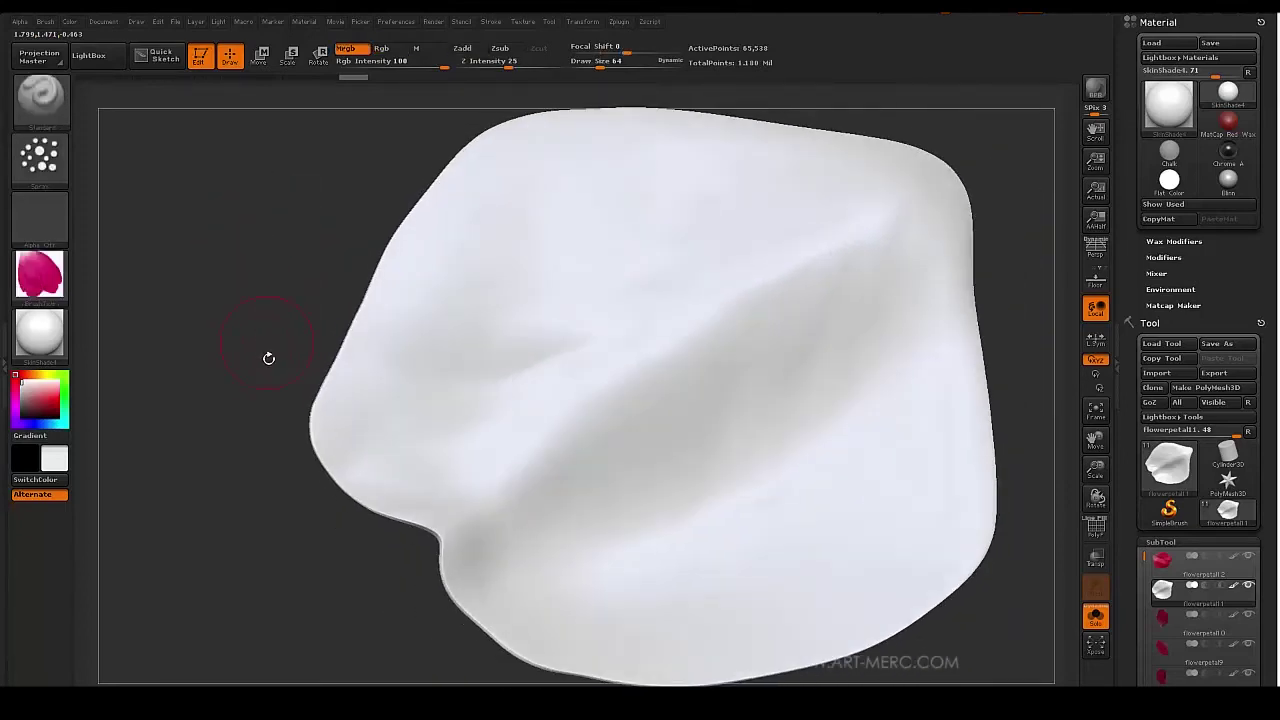
drag(222, 323, 277, 350)
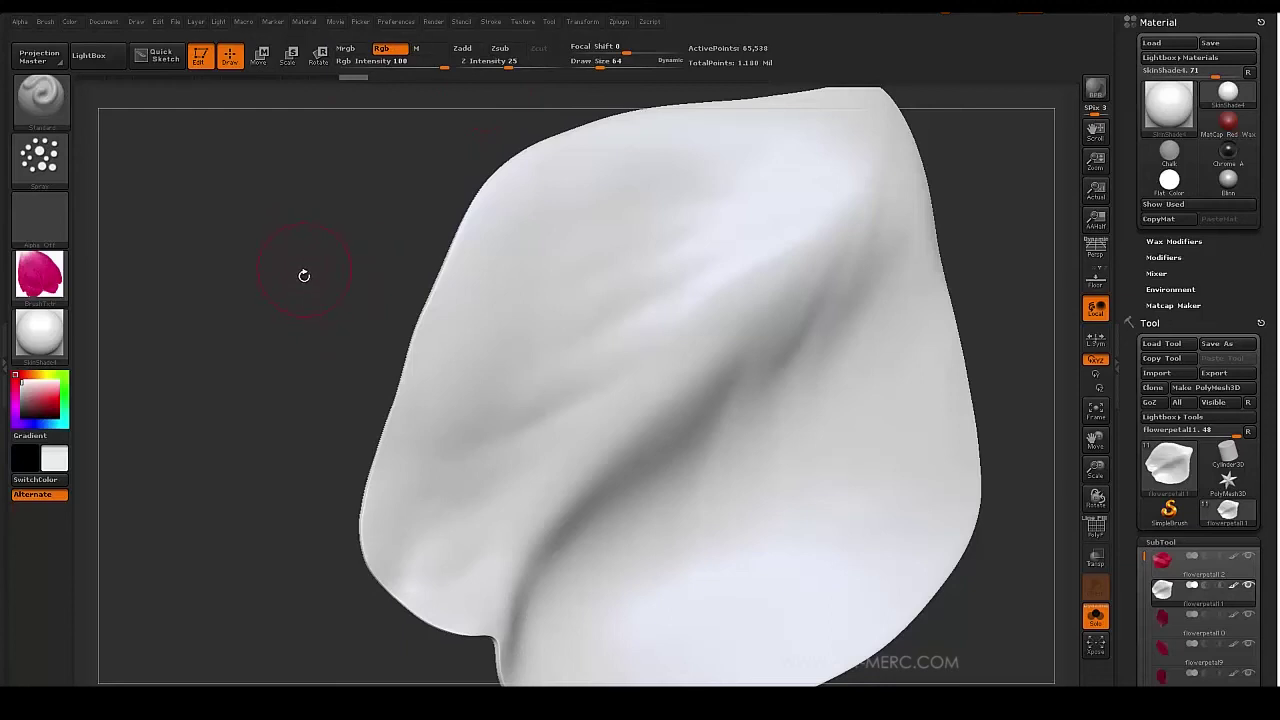
mouse_move(304, 276)
mouse_down()
mouse_move(322, 290)
mouse_move(305, 280)
mouse_up()
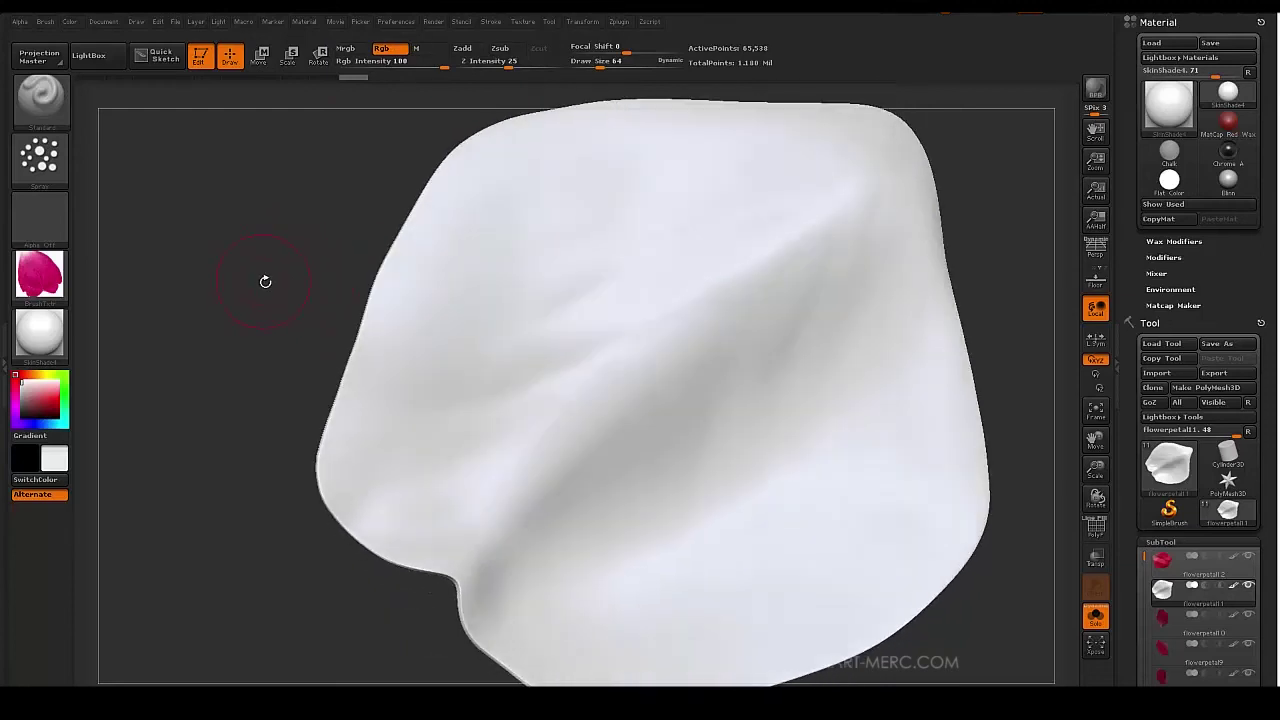
key(shift+f)
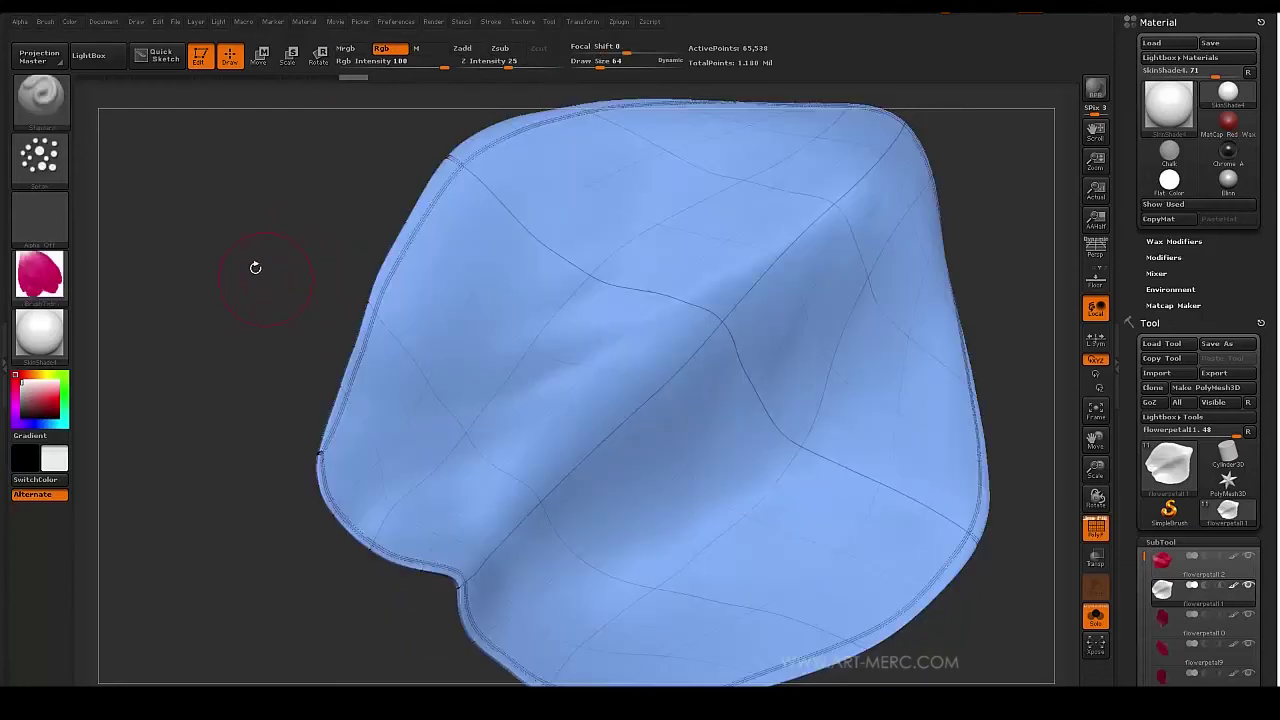
Lower the petal by four subdivision levels to its faceted low-resolution mesh and turn off the PolyFrame display.
drag(254, 266, 251, 290)
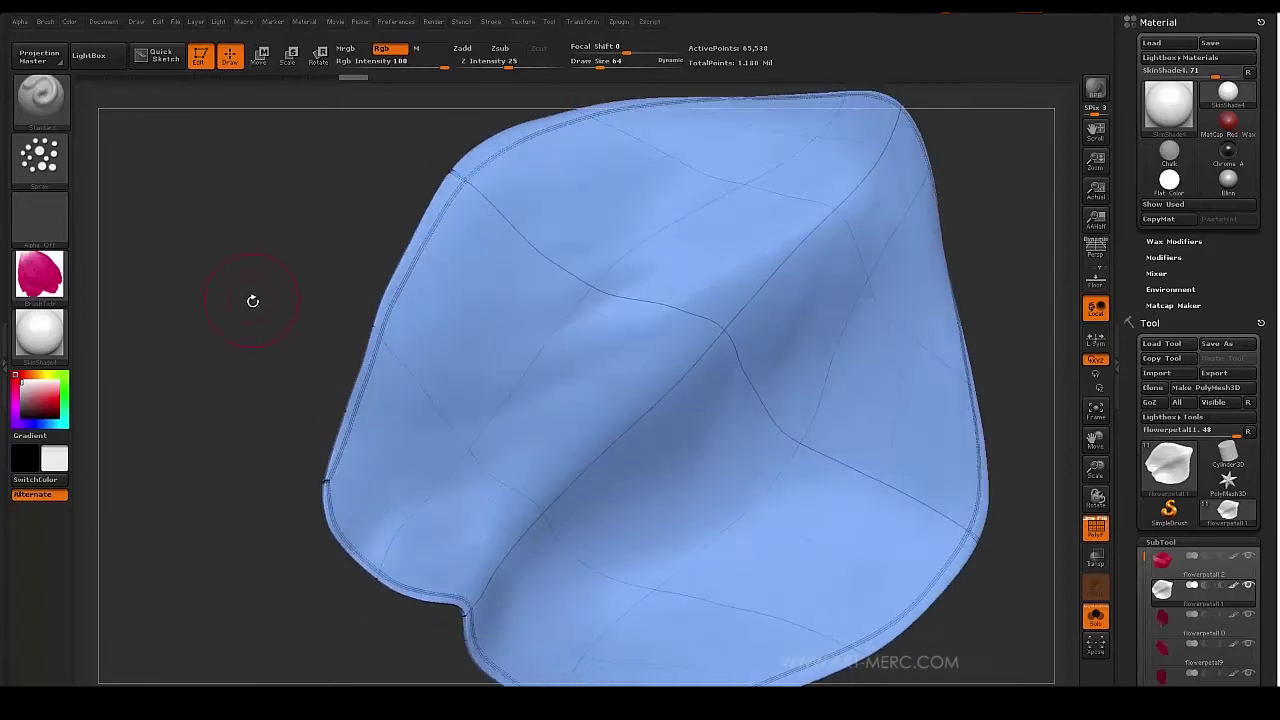
key(shift)
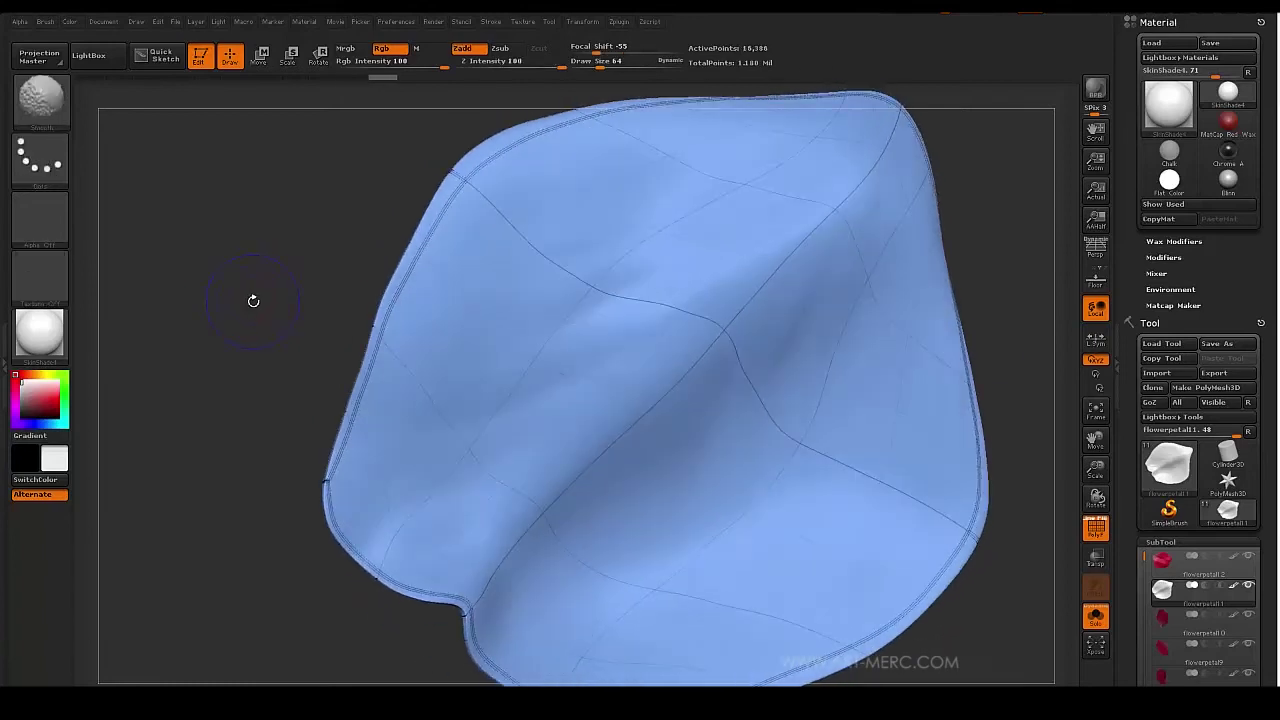
key(shift+d)
key(shift+d)
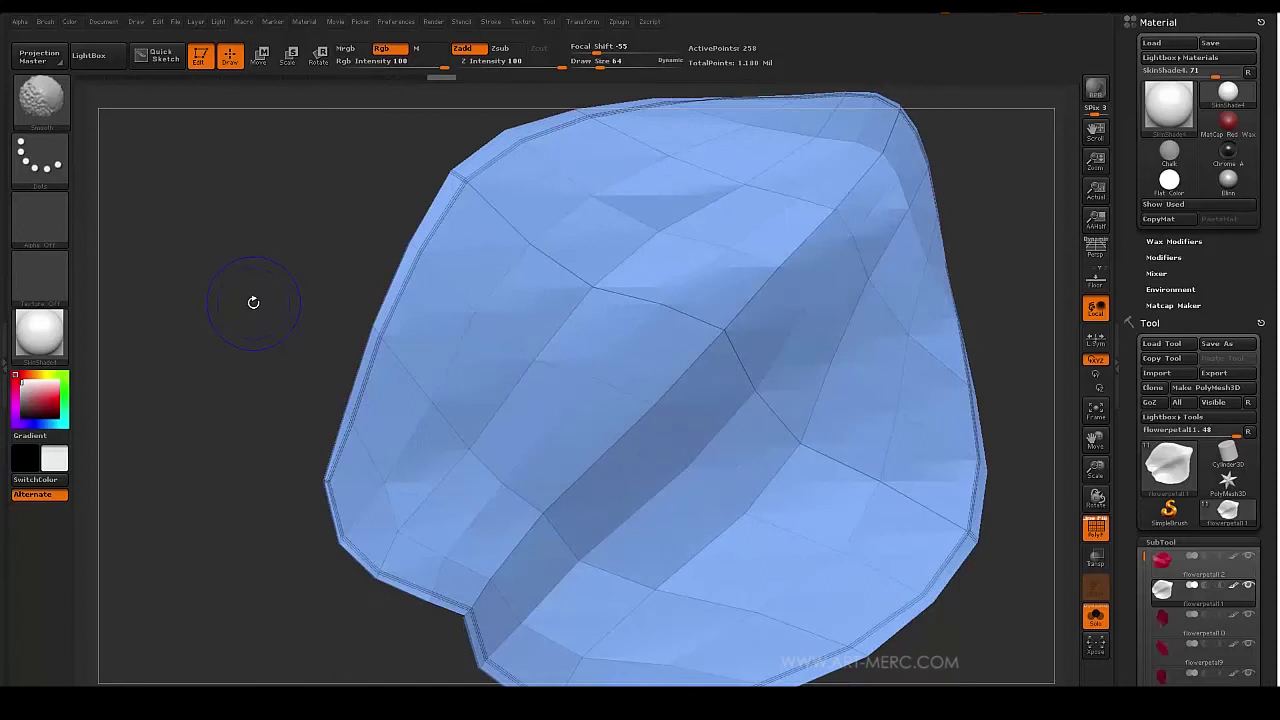
key(shift+d)
mouse_move(236, 280)
mouse_down()
mouse_move(258, 336)
mouse_move(233, 296)
mouse_move(274, 235)
mouse_move(235, 212)
mouse_move(235, 337)
mouse_move(214, 203)
mouse_move(229, 337)
mouse_move(191, 189)
mouse_move(206, 251)
mouse_move(207, 217)
mouse_move(187, 191)
mouse_move(195, 220)
mouse_up()
key(d)
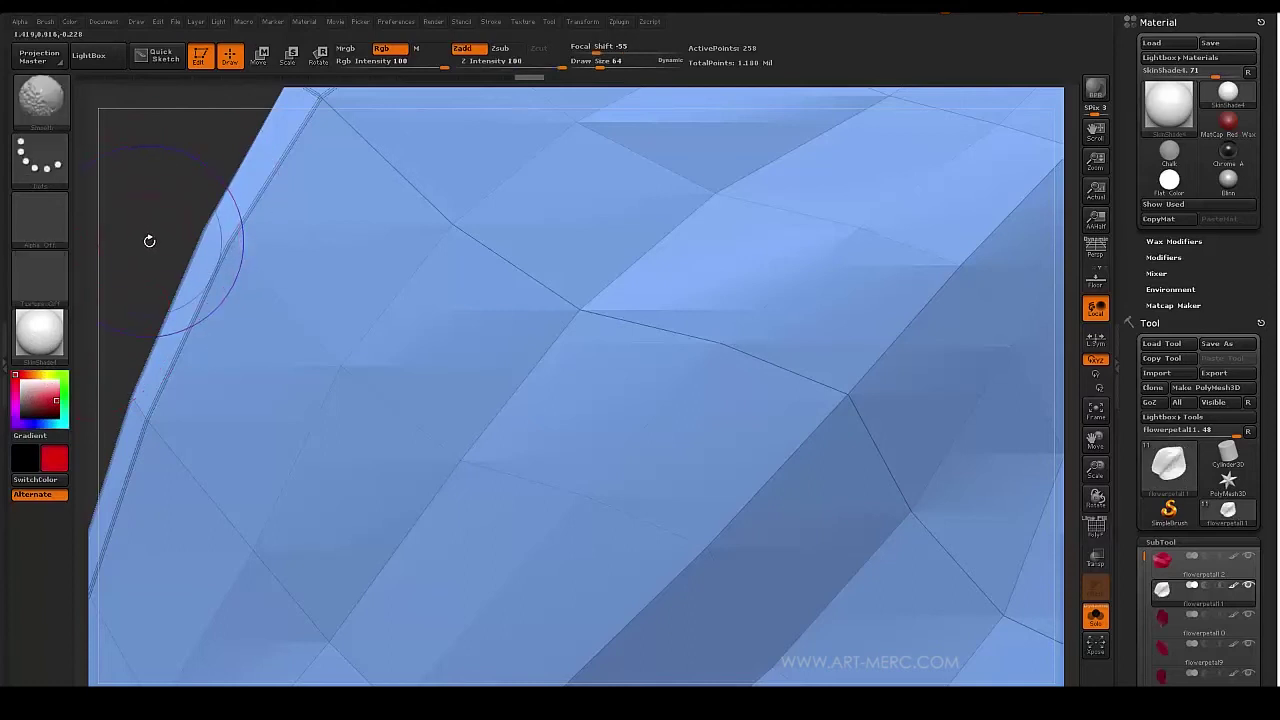
key(shift+f)
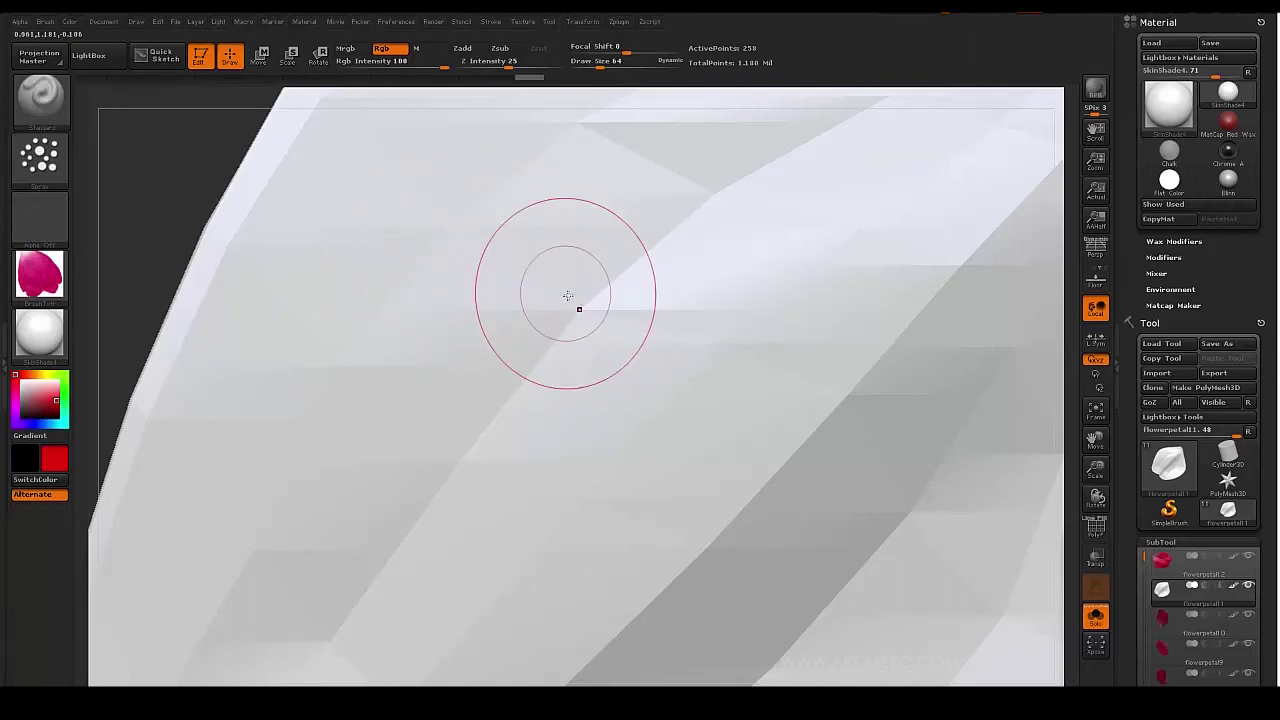
Spray the pink petal texture in Rgb mode over the low-resolution petal, building up a patch beside its outer edge.
drag(577, 310, 556, 315)
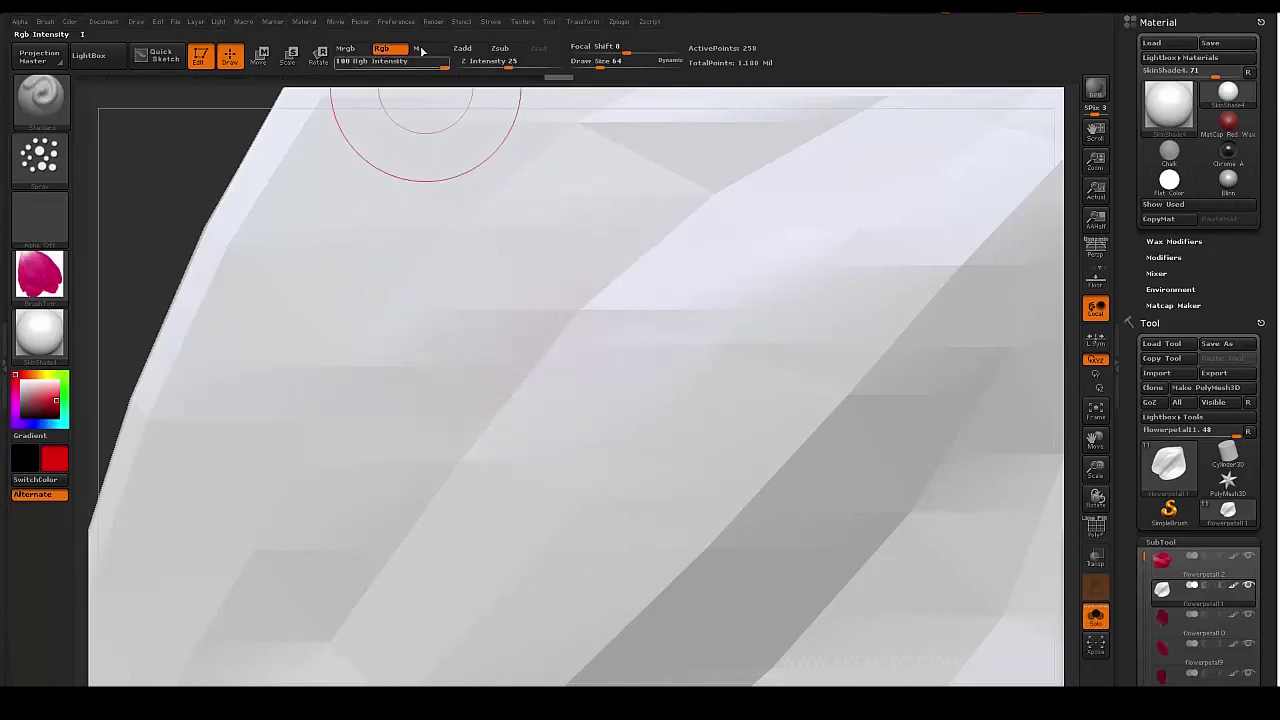
click(490, 22)
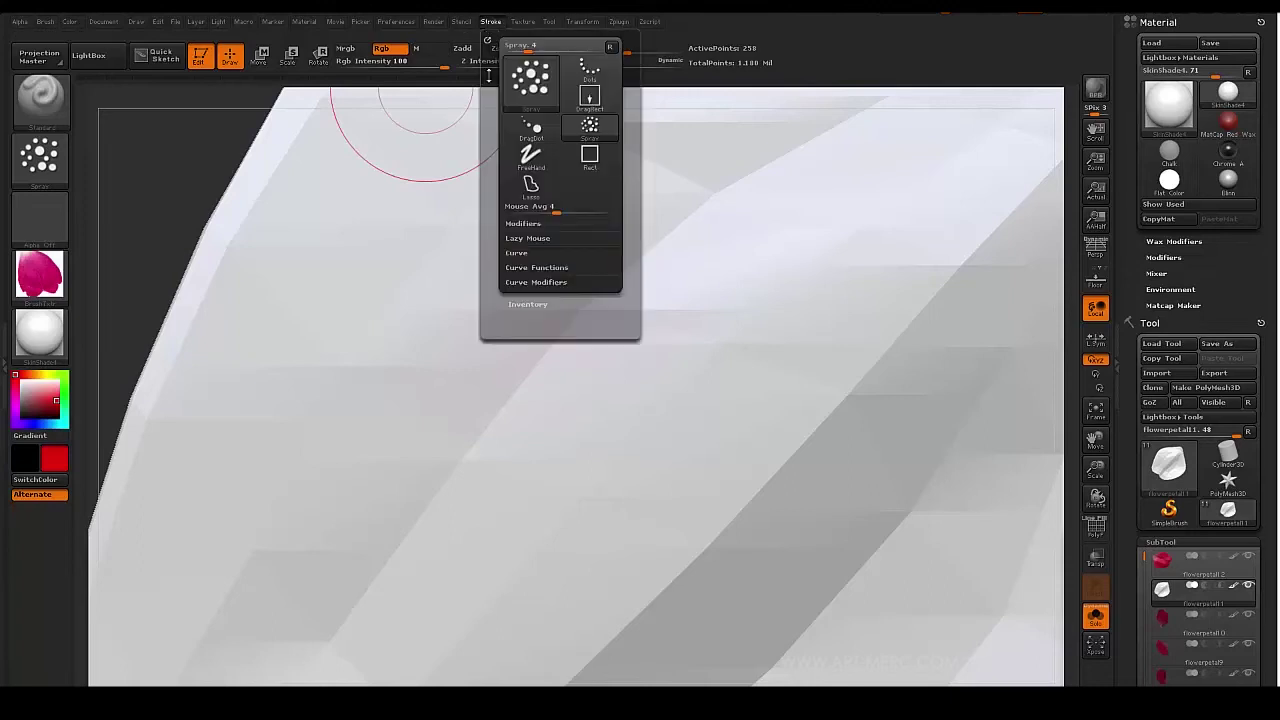
click(527, 240)
click(526, 255)
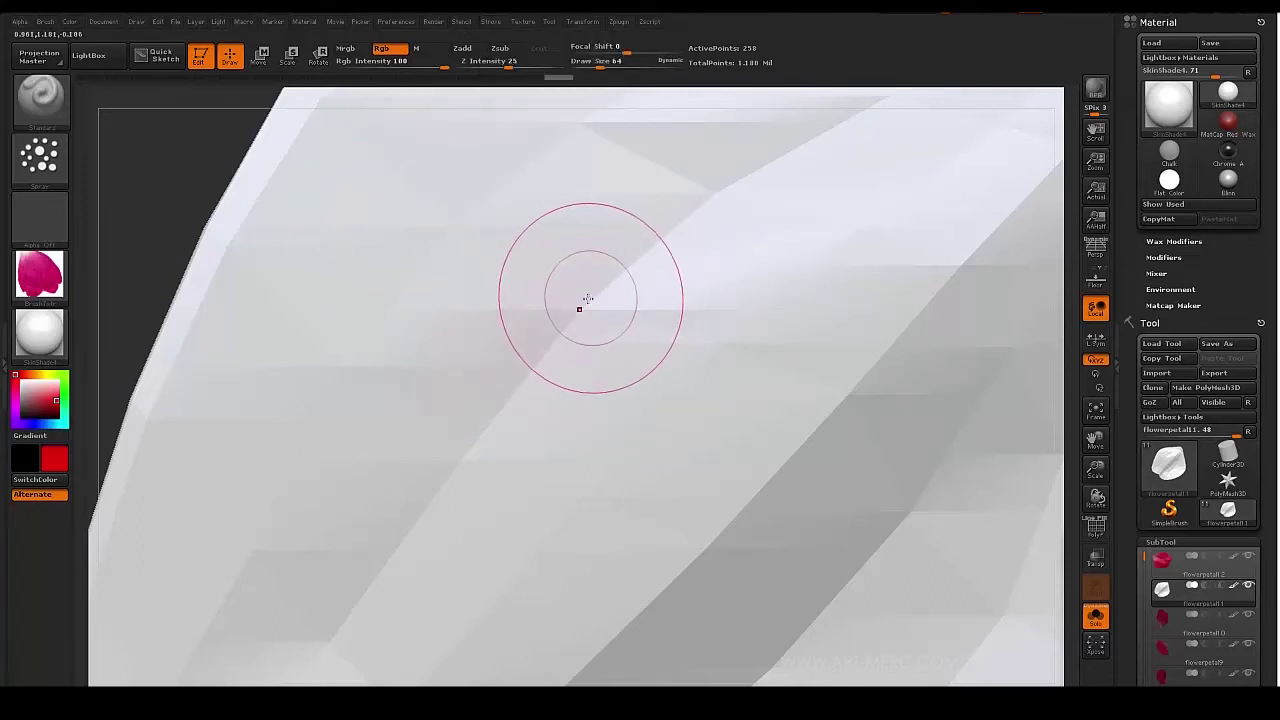
drag(588, 299, 566, 310)
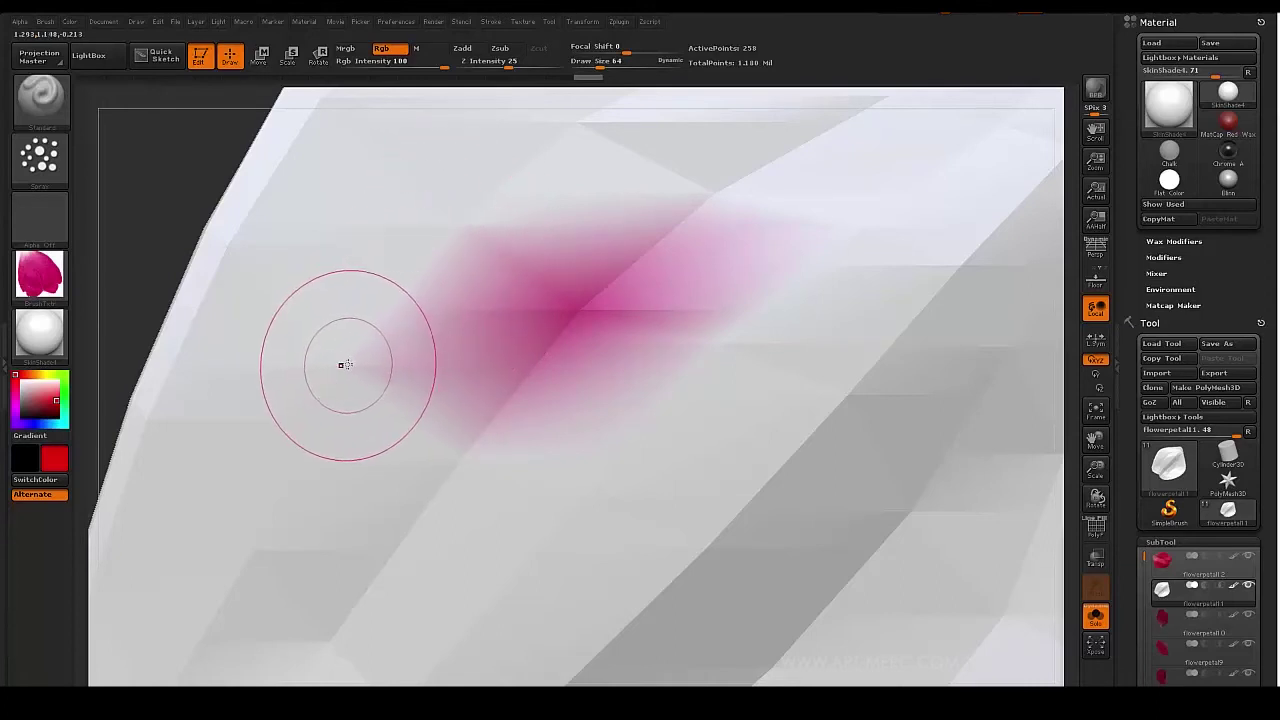
mouse_move(345, 364)
mouse_down()
mouse_move(250, 400)
mouse_move(361, 296)
mouse_up()
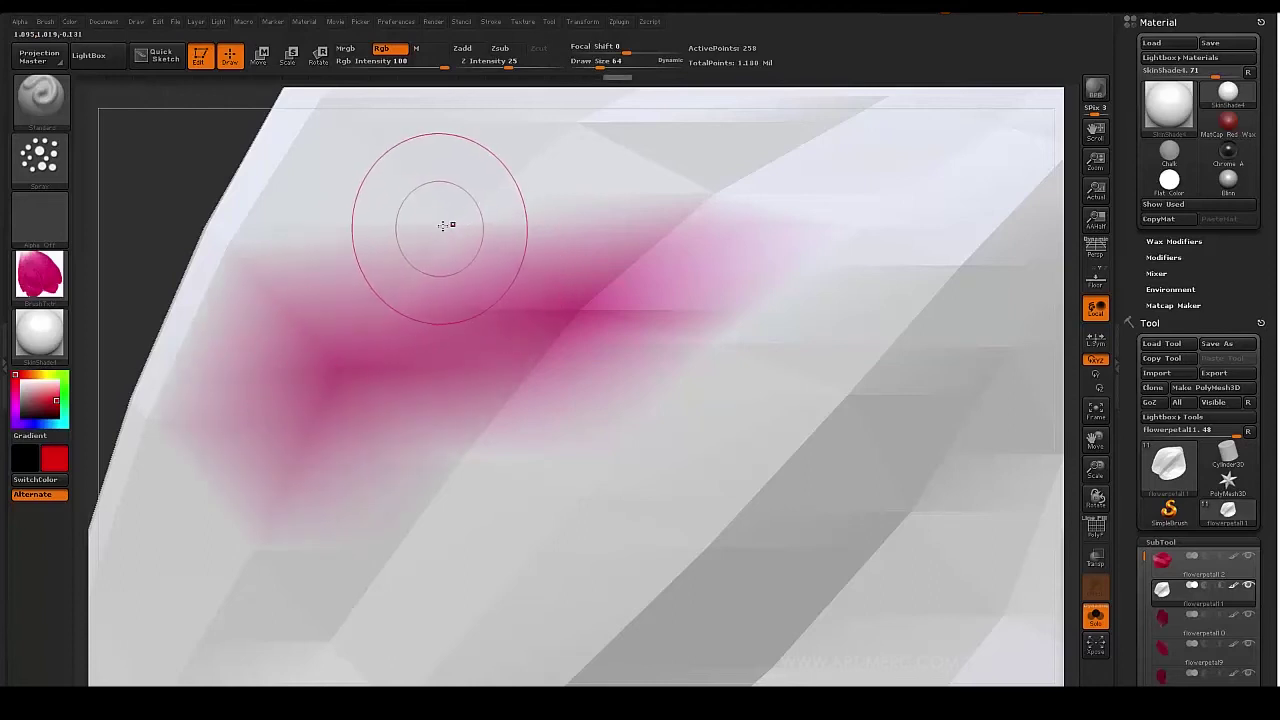
drag(455, 223, 454, 218)
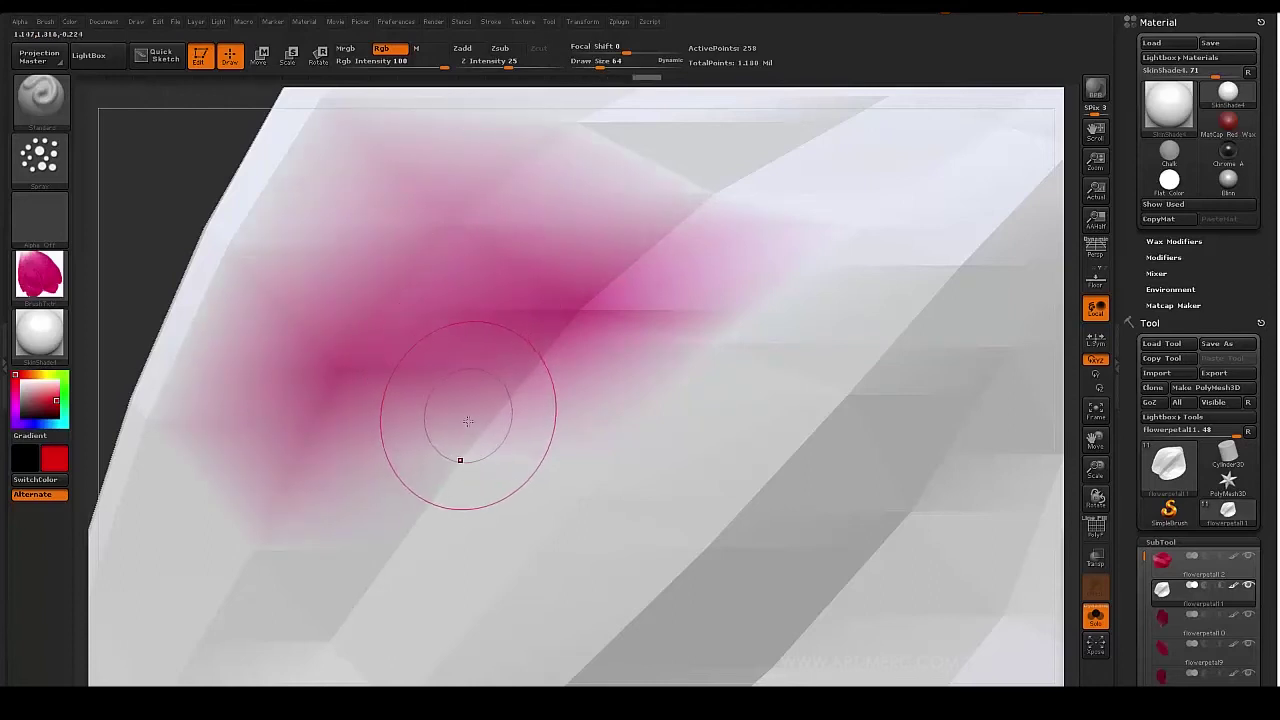
mouse_move(457, 423)
mouse_down()
mouse_move(455, 470)
mouse_move(461, 343)
mouse_up()
drag(458, 236, 451, 231)
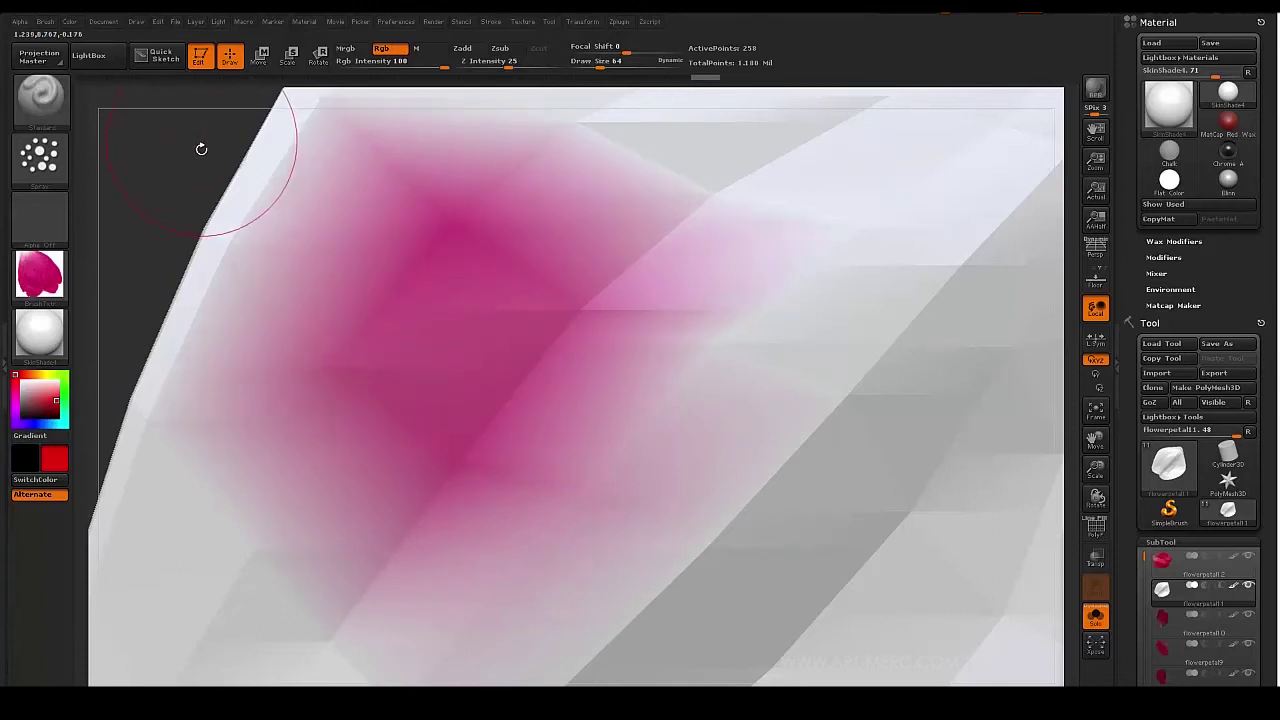
alt+drag(169, 203, 270, 269)
mouse_move(257, 186)
alt+mouse_down()
mouse_move(248, 250)
mouse_move(263, 220)
mouse_move(270, 239)
mouse_move(243, 197)
mouse_move(244, 242)
mouse_move(255, 152)
mouse_move(260, 182)
alt+mouse_up()
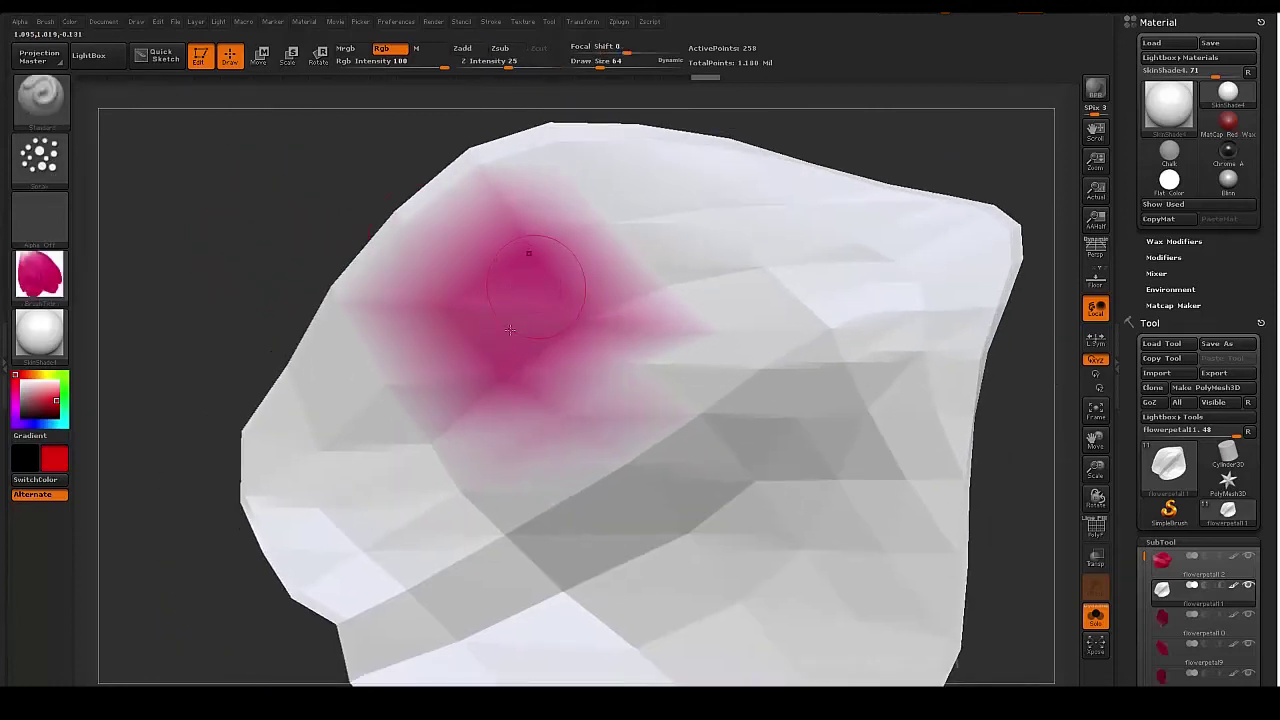
drag(263, 235, 493, 358)
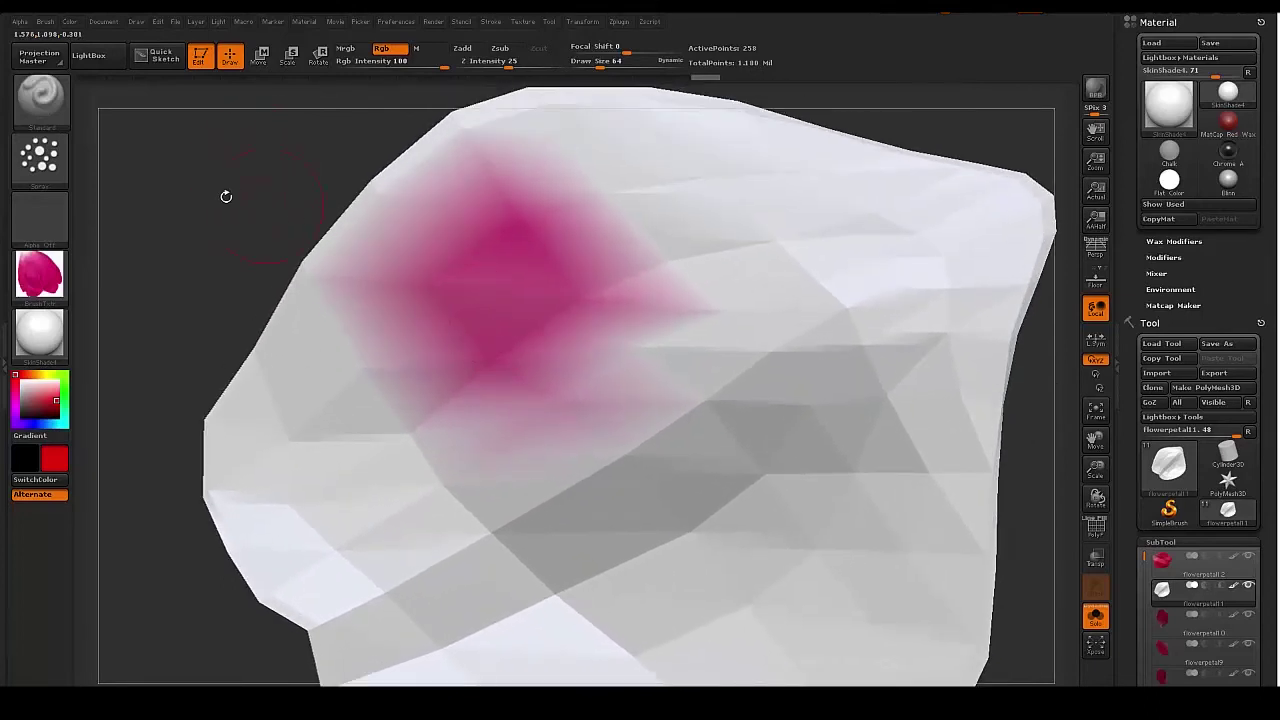
alt+drag(222, 210, 254, 226)
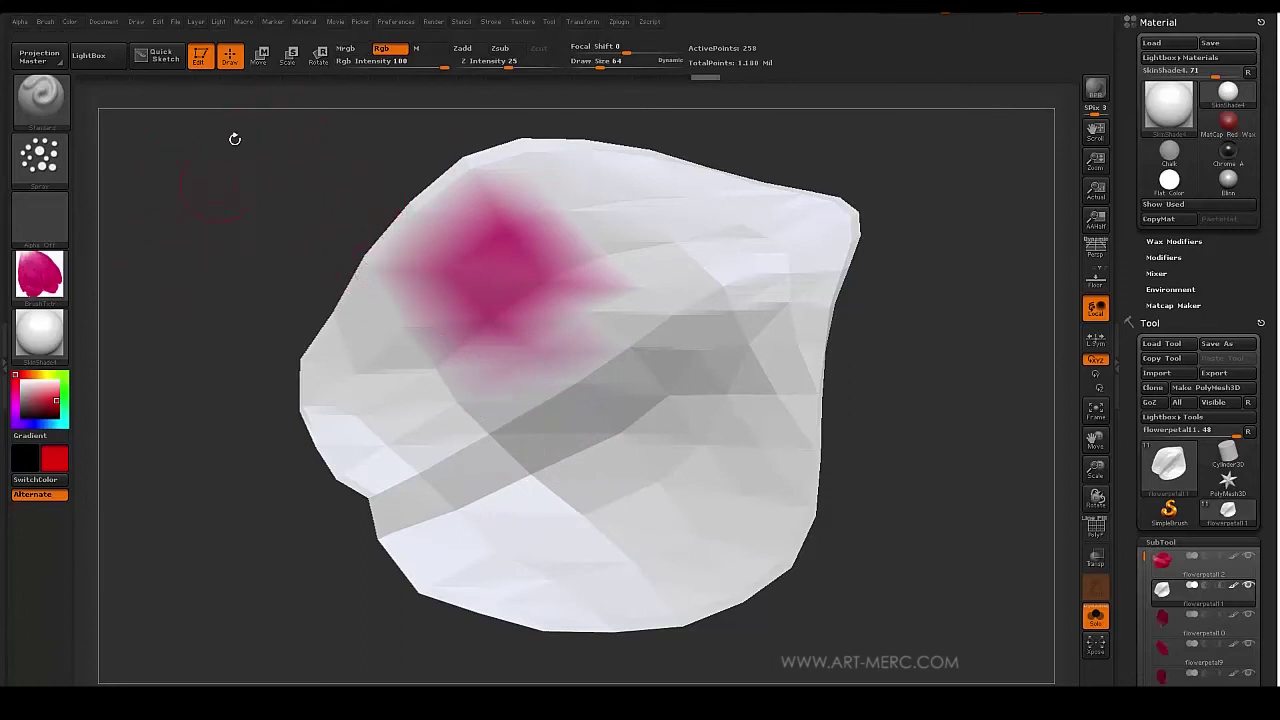
Fill the whole low-resolution petal with solid red.
click(69, 21)
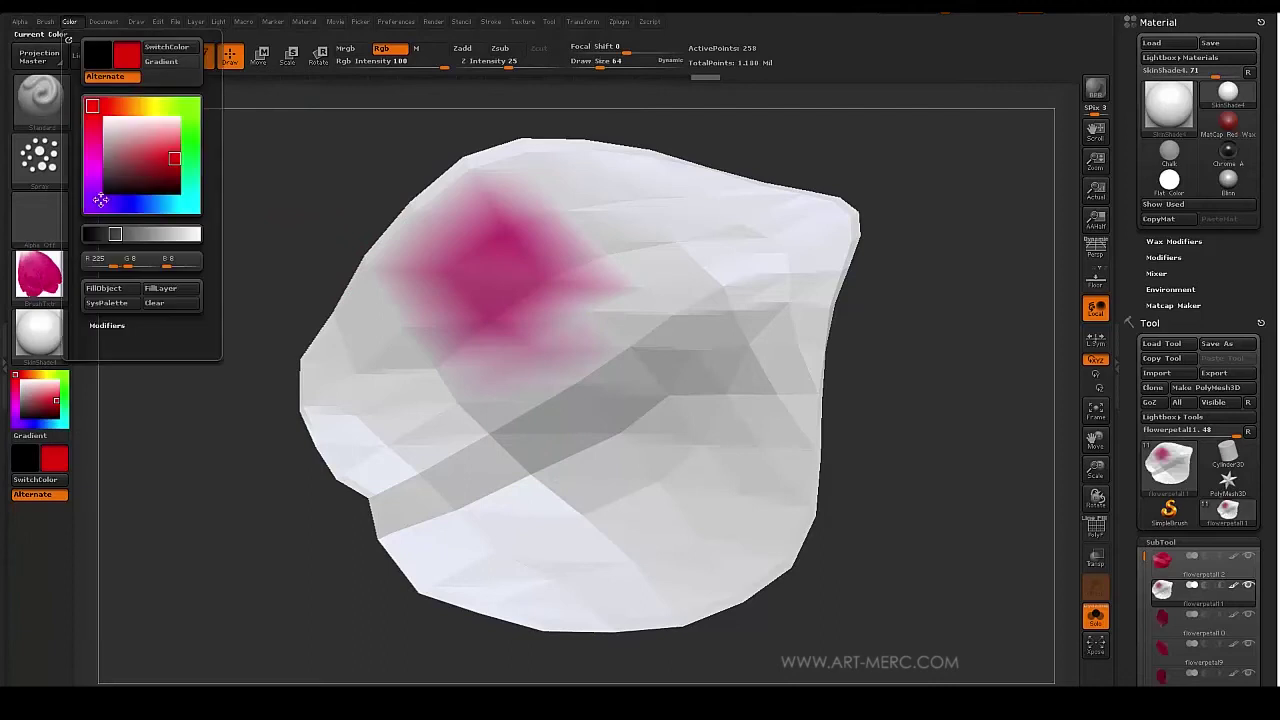
click(104, 288)
drag(311, 206, 253, 297)
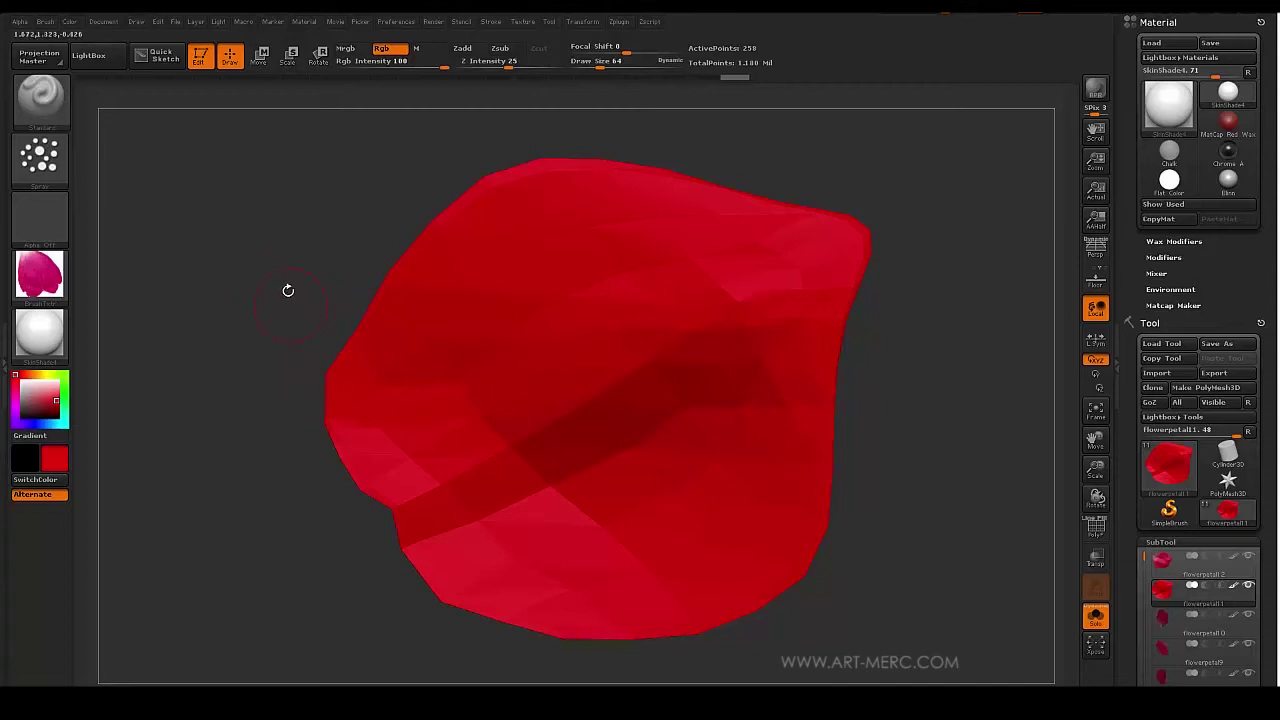
mouse_move(279, 290)
mouse_down()
mouse_move(249, 240)
mouse_move(127, 345)
mouse_move(286, 331)
mouse_move(280, 300)
mouse_move(317, 309)
mouse_move(266, 286)
mouse_move(266, 257)
mouse_move(244, 273)
mouse_up()
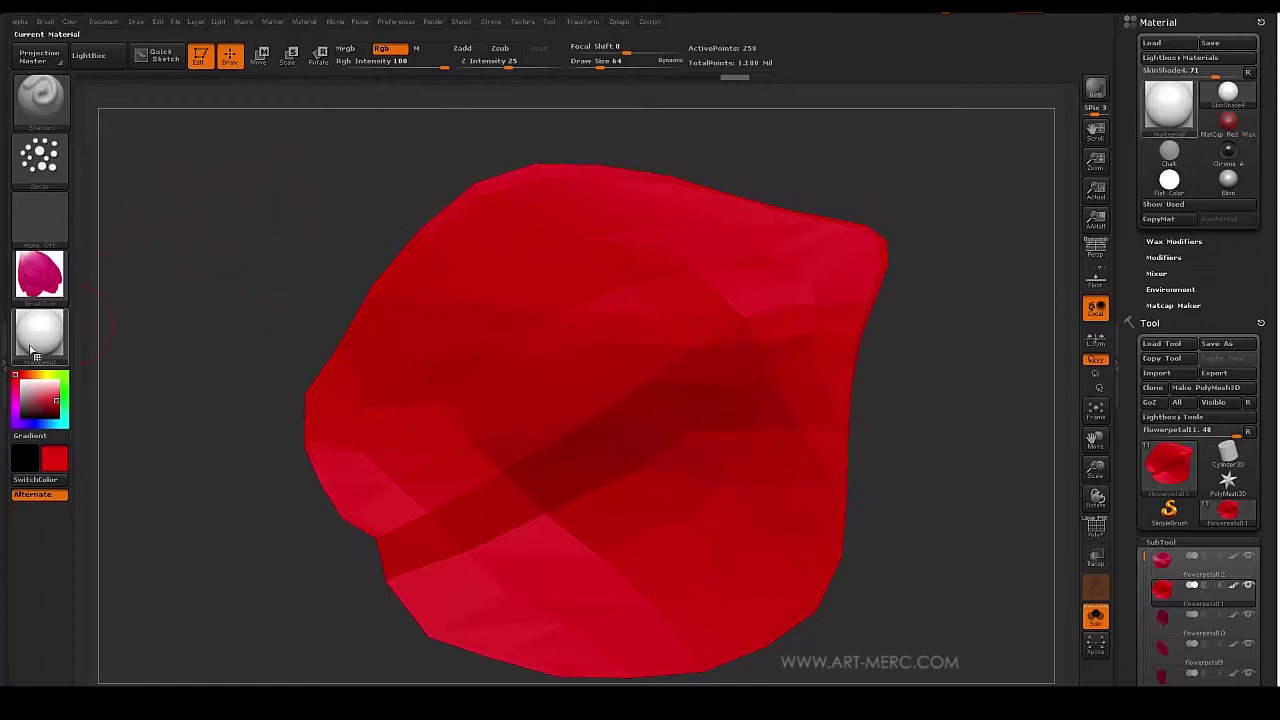
Choose white as the main colour and fill the whole petal with it.
drag(34, 387, 9, 370)
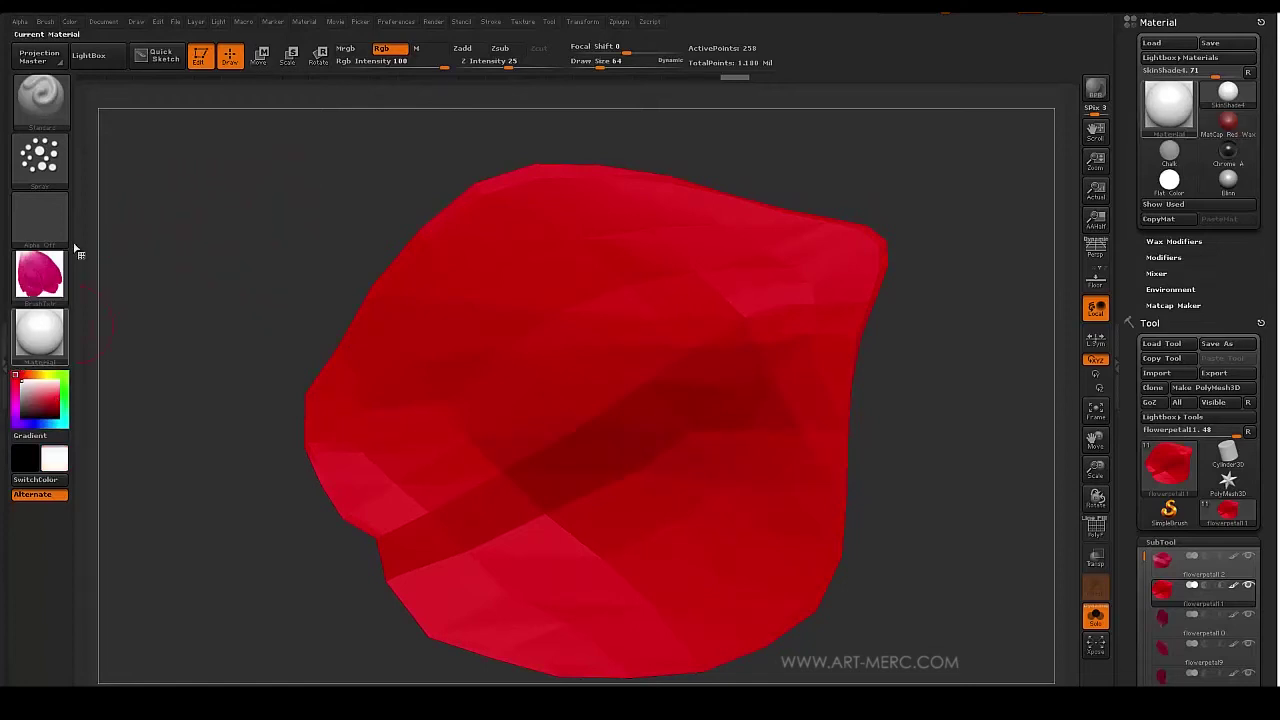
click(69, 22)
click(100, 289)
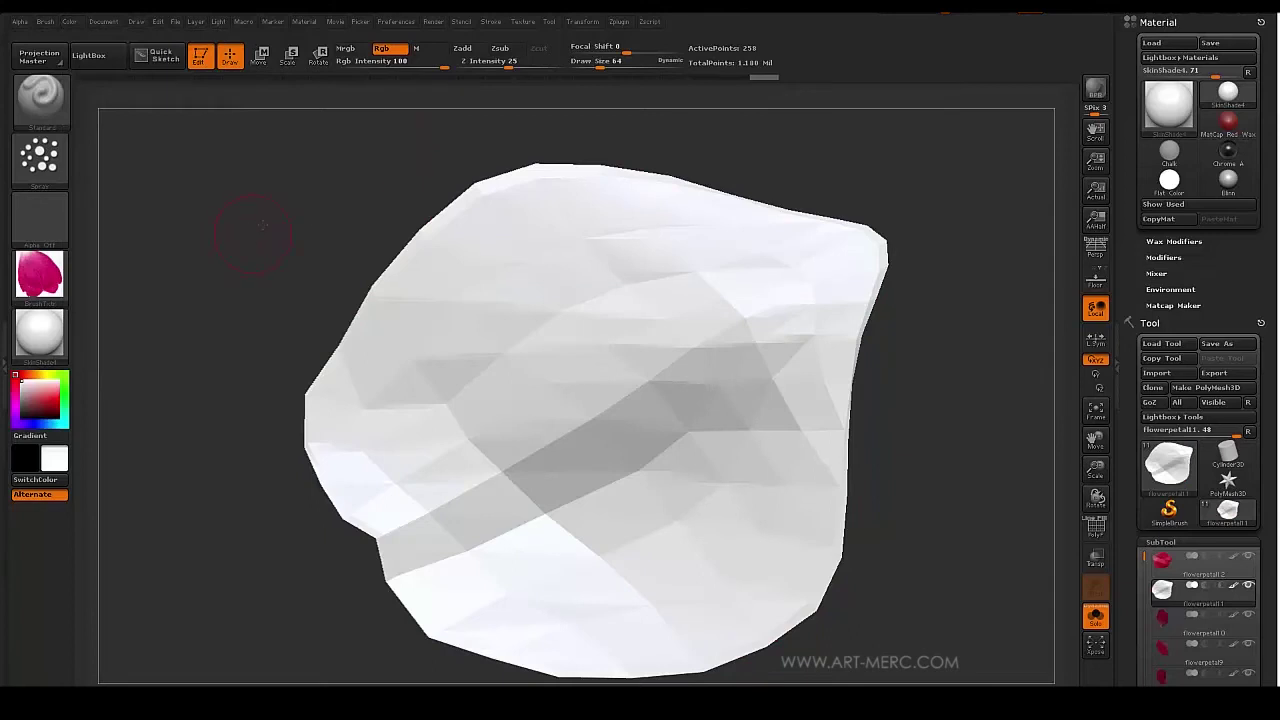
drag(262, 226, 257, 222)
Return the petal to its higher subdivision levels and subdivide it further to 1.048 million polygons.
key(ctrl+d)
key(ctrl+d)
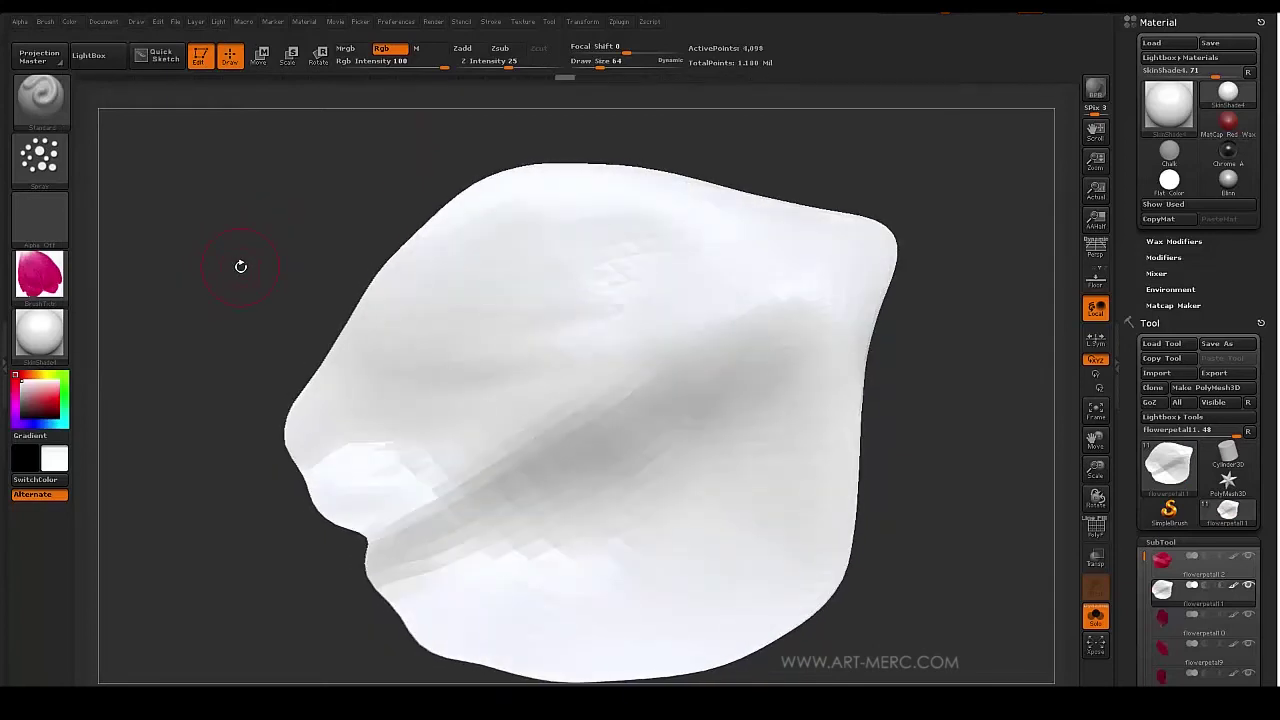
drag(252, 250, 259, 266)
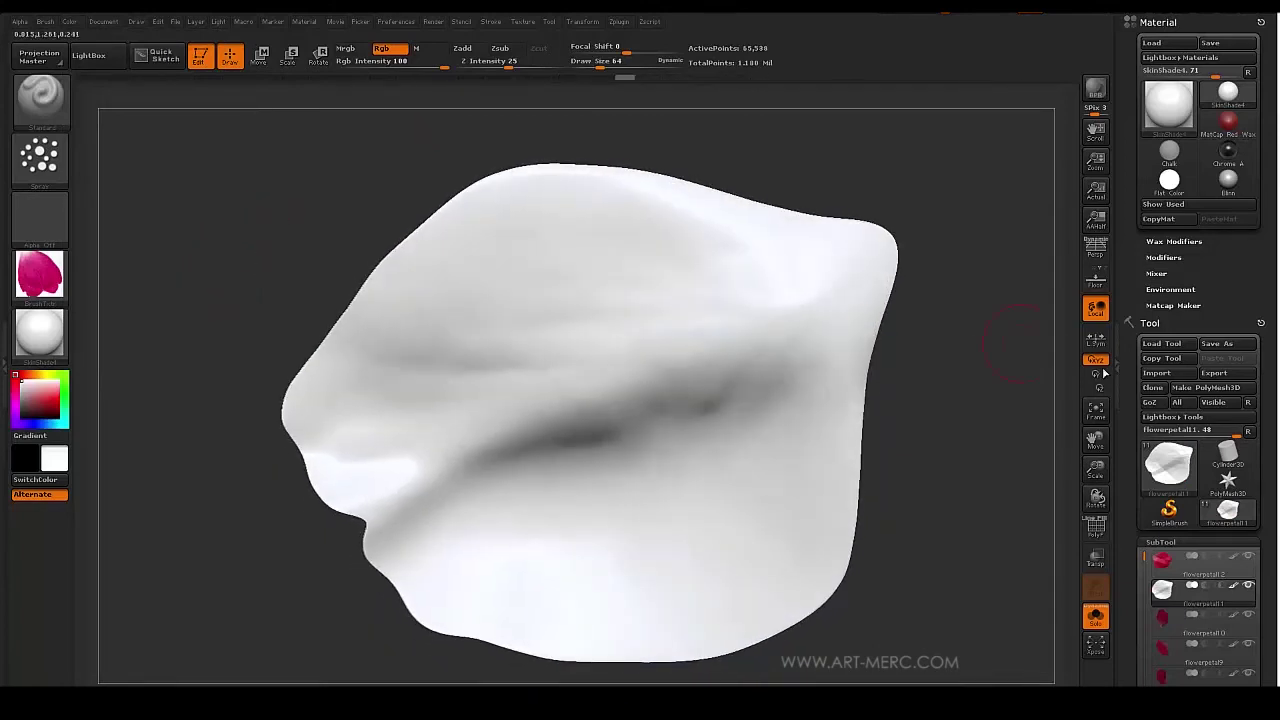
mouse_move(1166, 595)
drag(965, 447, 1003, 430)
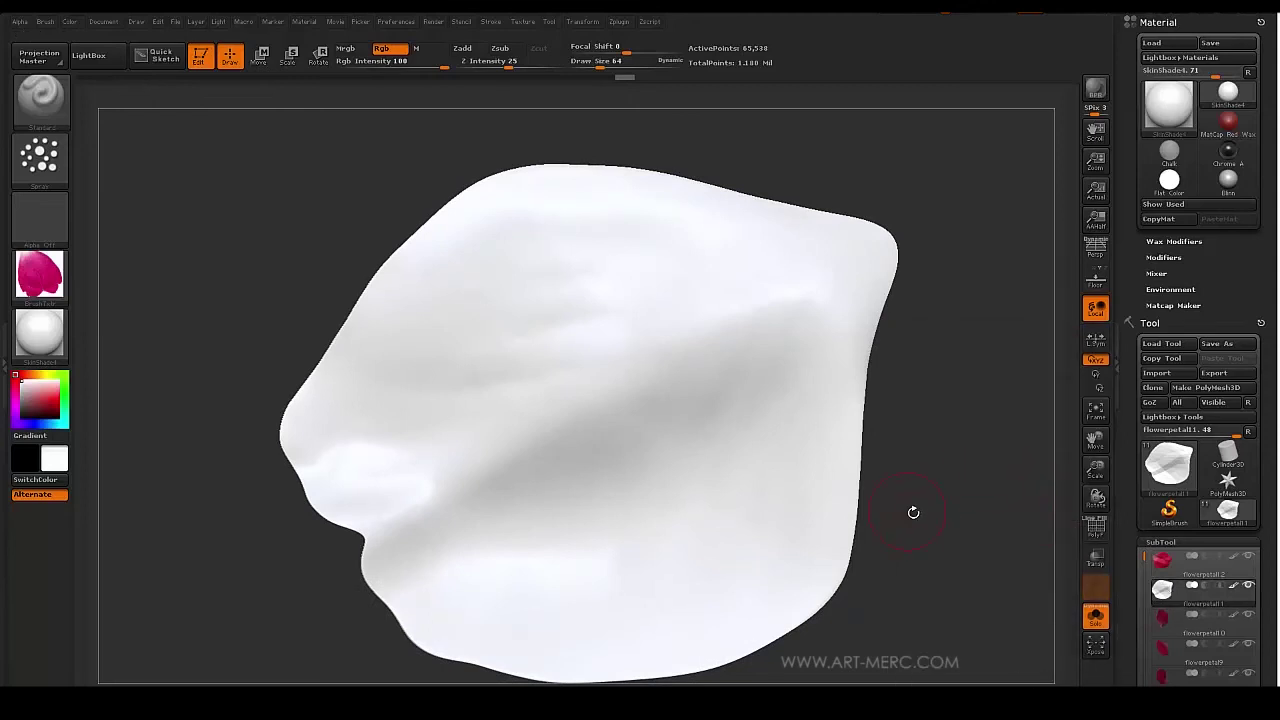
key(ctrl+d)
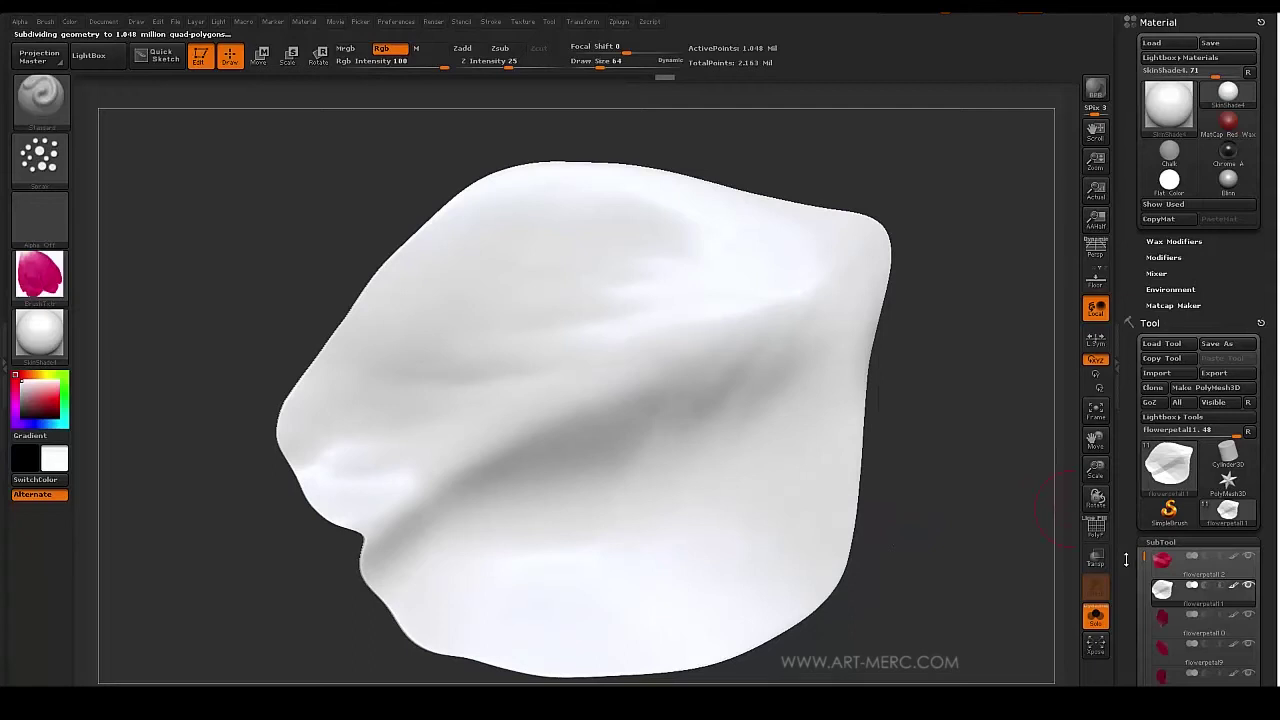
scroll(1125, 560, down, 10)
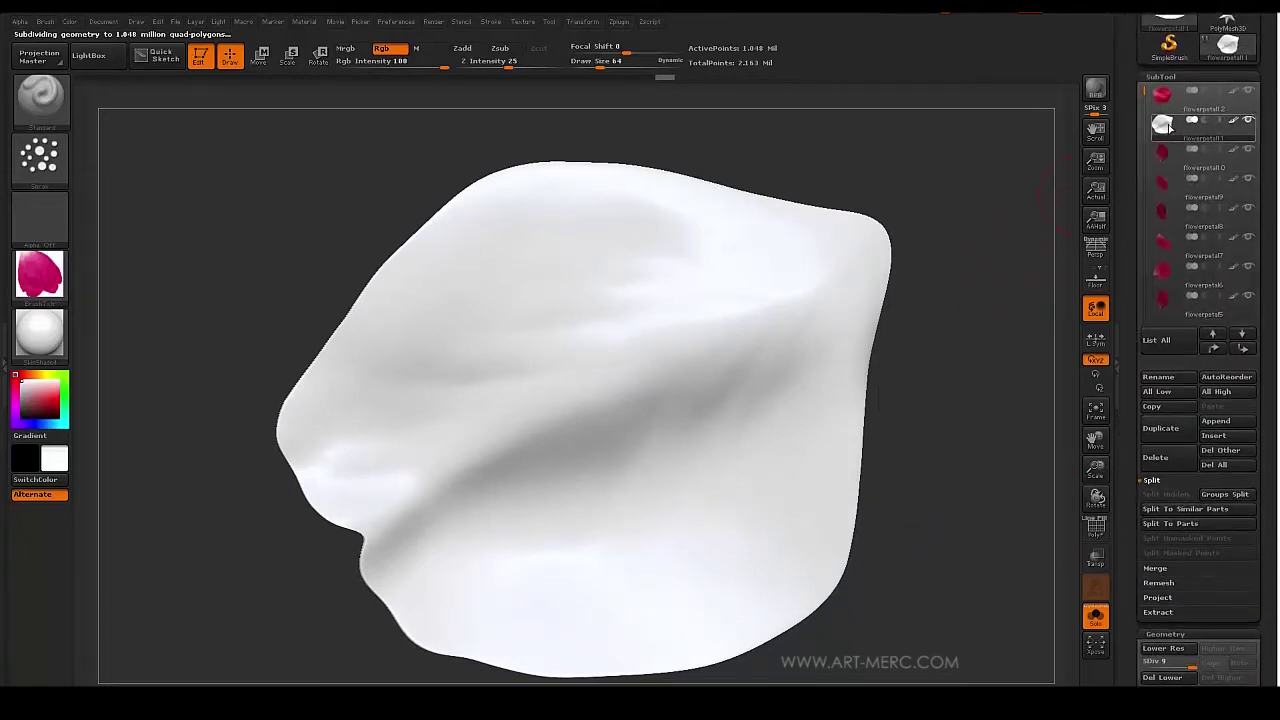
mouse_move(1168, 124)
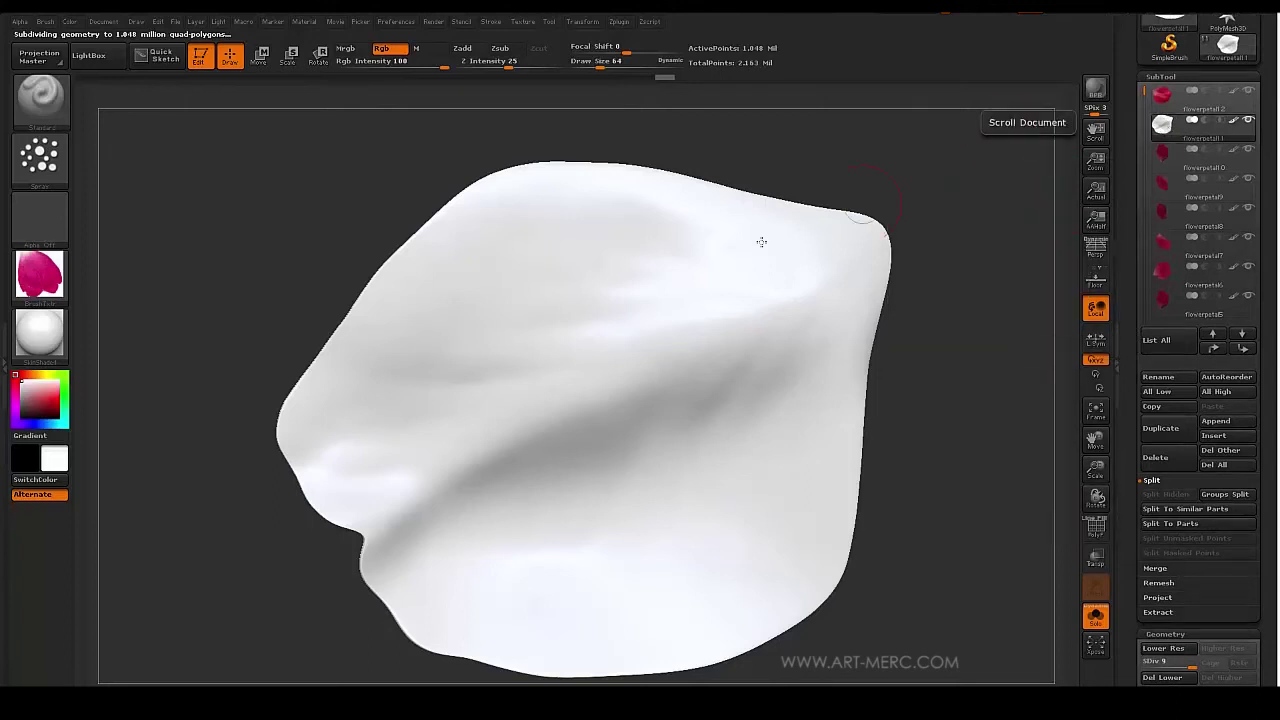
Change the Standard brush's stroke type to Color Spray and choose red as the main colour.
mouse_move(251, 241)
mouse_down()
mouse_move(243, 266)
mouse_move(263, 209)
mouse_move(214, 220)
mouse_move(237, 223)
mouse_move(237, 240)
mouse_up()
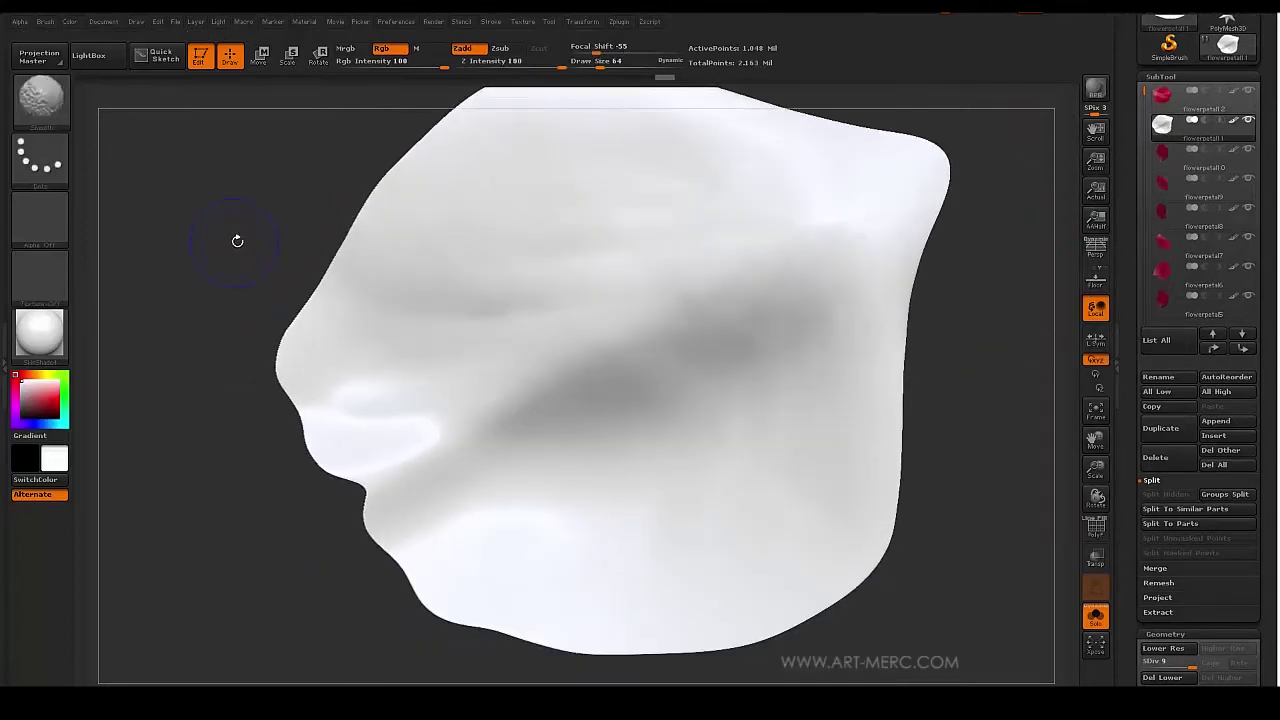
mouse_move(224, 350)
shift+mouse_down()
mouse_move(214, 443)
mouse_move(558, 483)
shift+mouse_up()
mouse_move(269, 337)
mouse_down()
mouse_move(368, 549)
mouse_move(446, 556)
mouse_up()
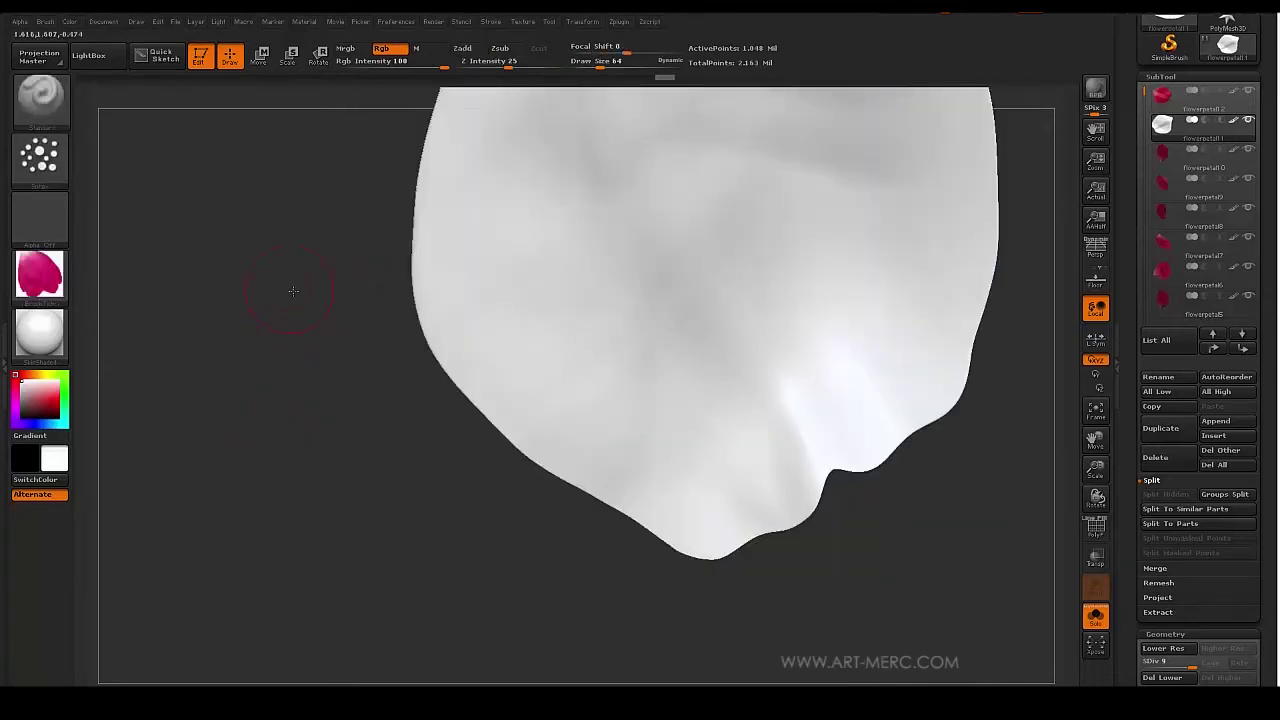
mouse_move(291, 288)
alt+mouse_down()
mouse_move(251, 391)
mouse_move(267, 322)
mouse_move(252, 365)
mouse_move(254, 306)
mouse_move(275, 243)
mouse_move(271, 286)
mouse_move(252, 305)
mouse_move(195, 245)
mouse_move(212, 239)
mouse_move(207, 269)
alt+mouse_up()
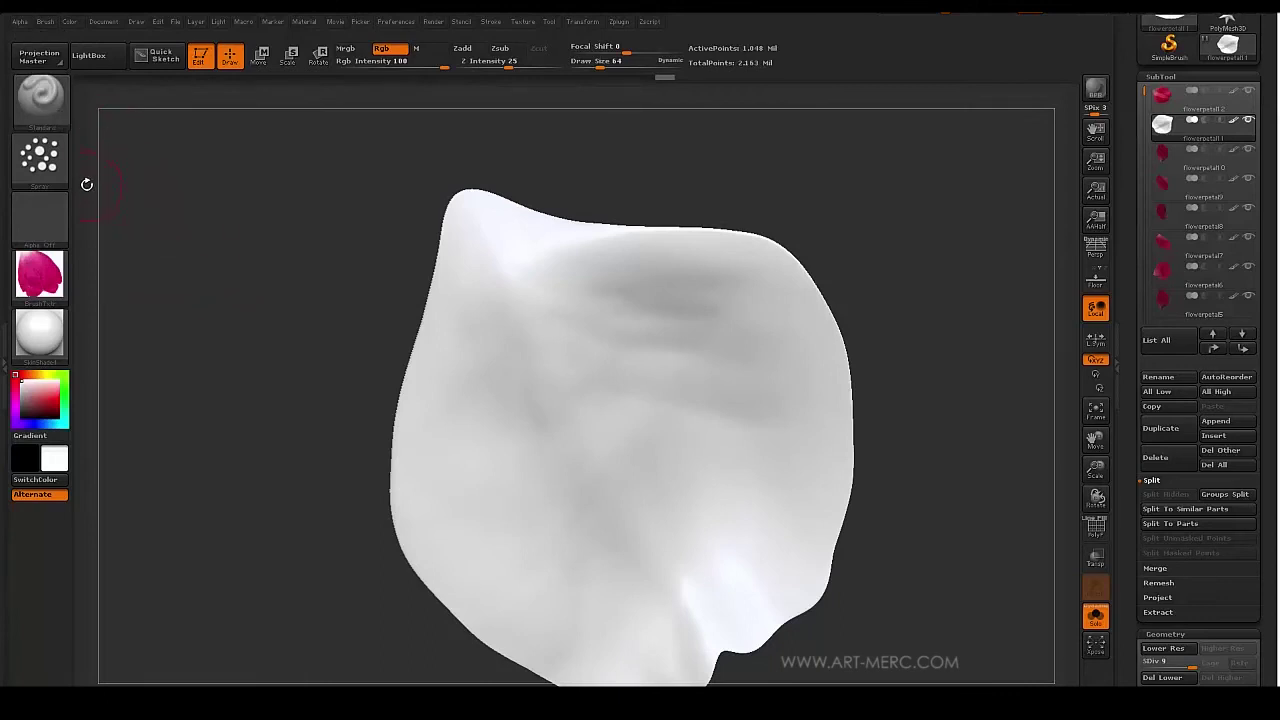
click(40, 155)
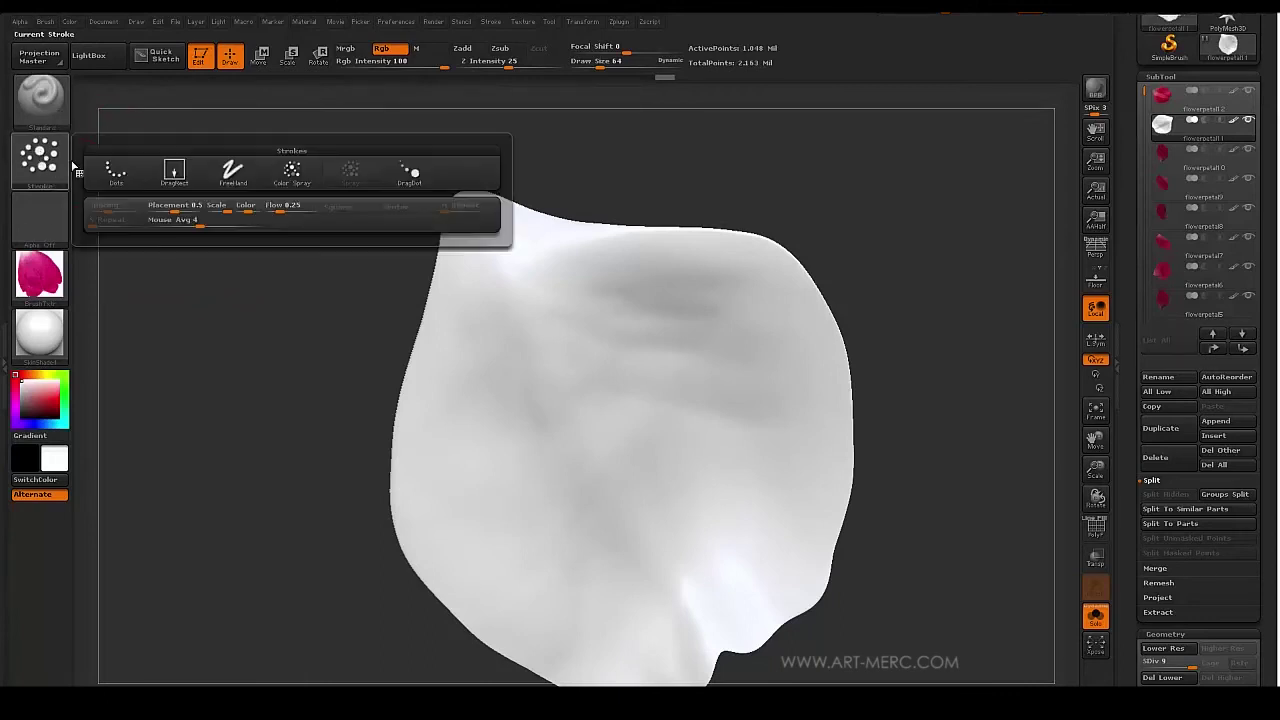
click(298, 178)
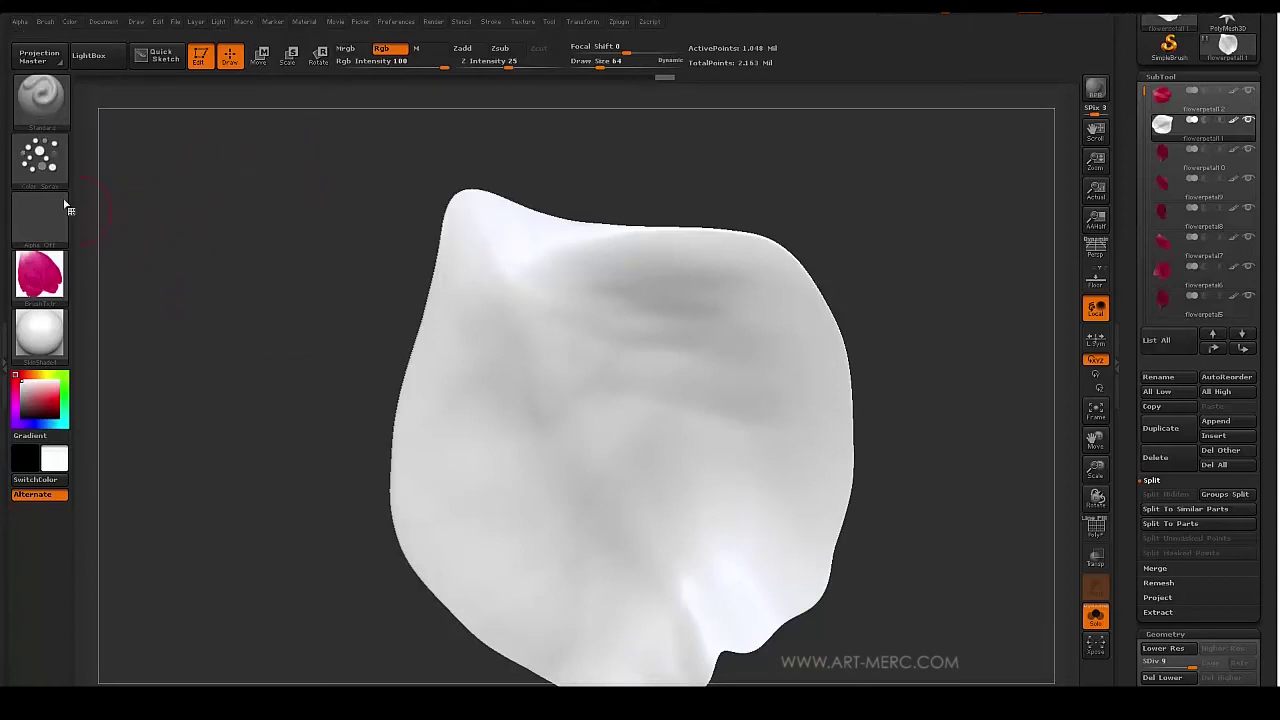
drag(298, 266, 216, 258)
drag(298, 294, 362, 180)
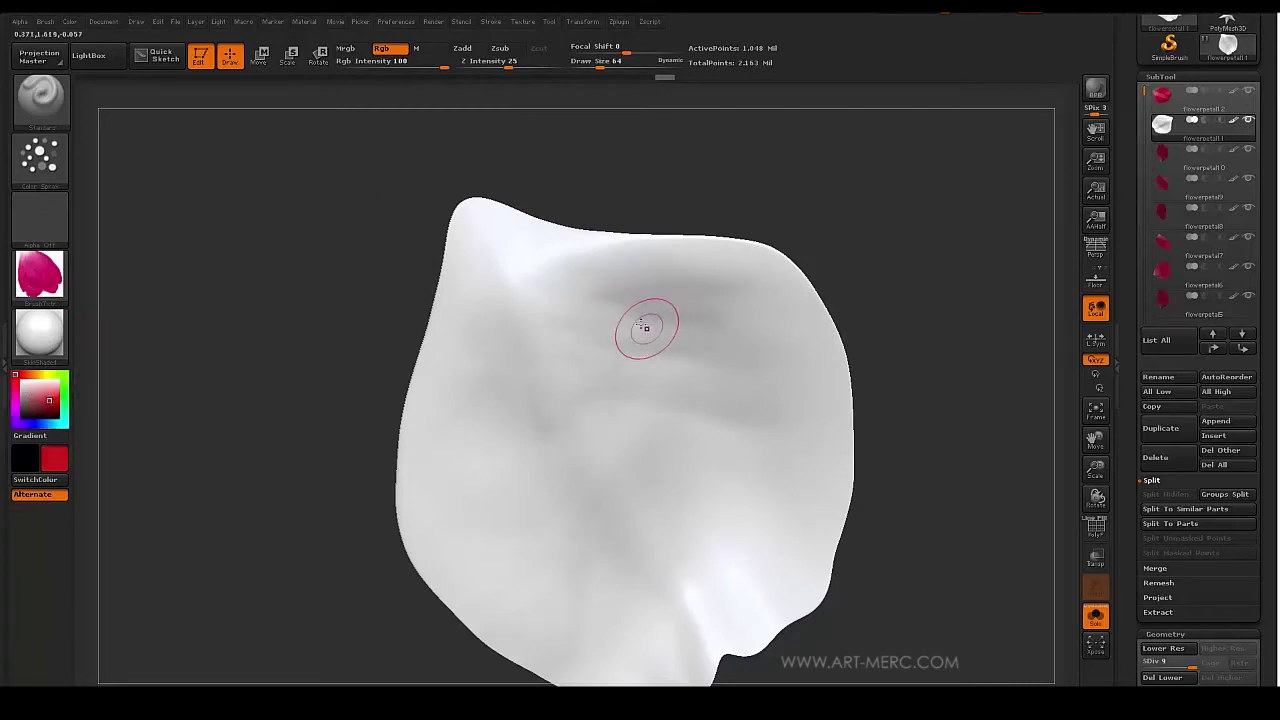
Paint a dense Color Spray patch of the pink texture across the upper part of the high-resolution petal.
mouse_move(372, 285)
mouse_down()
mouse_move(695, 289)
mouse_move(630, 282)
mouse_move(600, 330)
mouse_move(520, 380)
mouse_move(560, 260)
mouse_move(520, 390)
mouse_move(483, 422)
mouse_move(565, 405)
mouse_move(690, 255)
mouse_move(560, 225)
mouse_move(465, 263)
mouse_up()
alt+drag(335, 243, 370, 220)
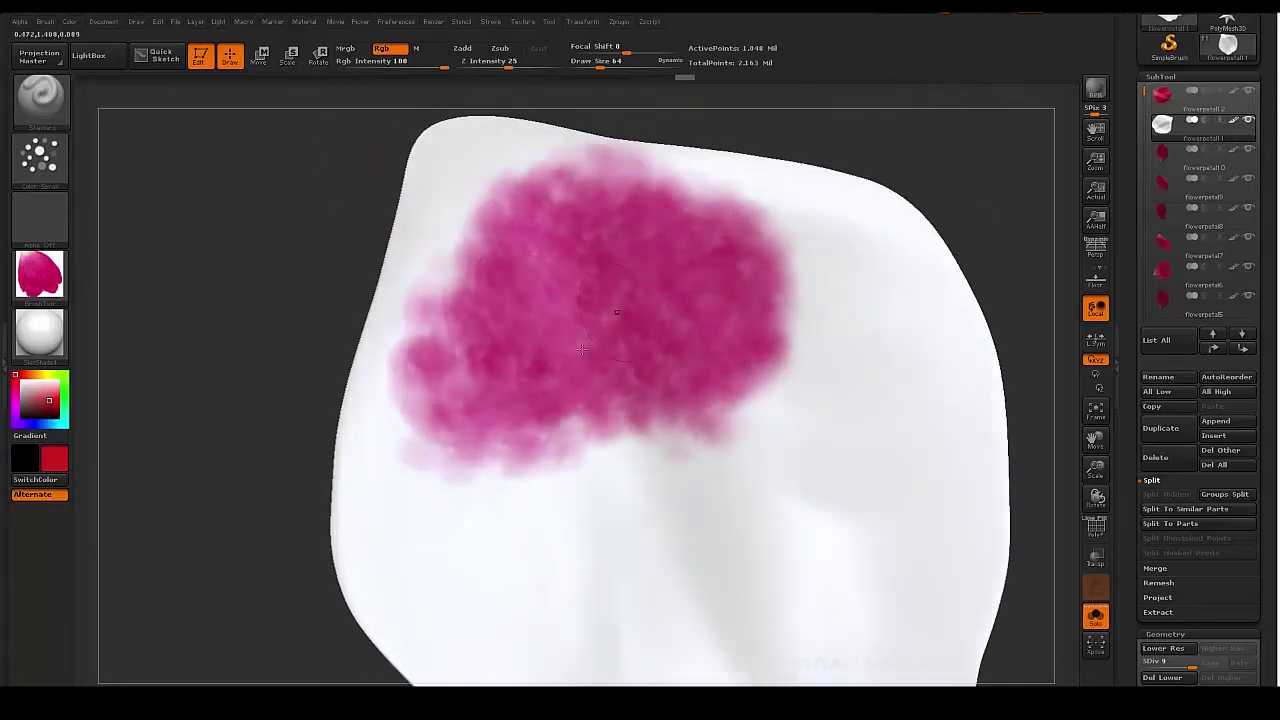
drag(581, 296, 462, 275)
mouse_move(735, 315)
mouse_down()
mouse_move(765, 240)
mouse_move(690, 200)
mouse_move(570, 340)
mouse_move(517, 327)
mouse_move(475, 368)
mouse_up()
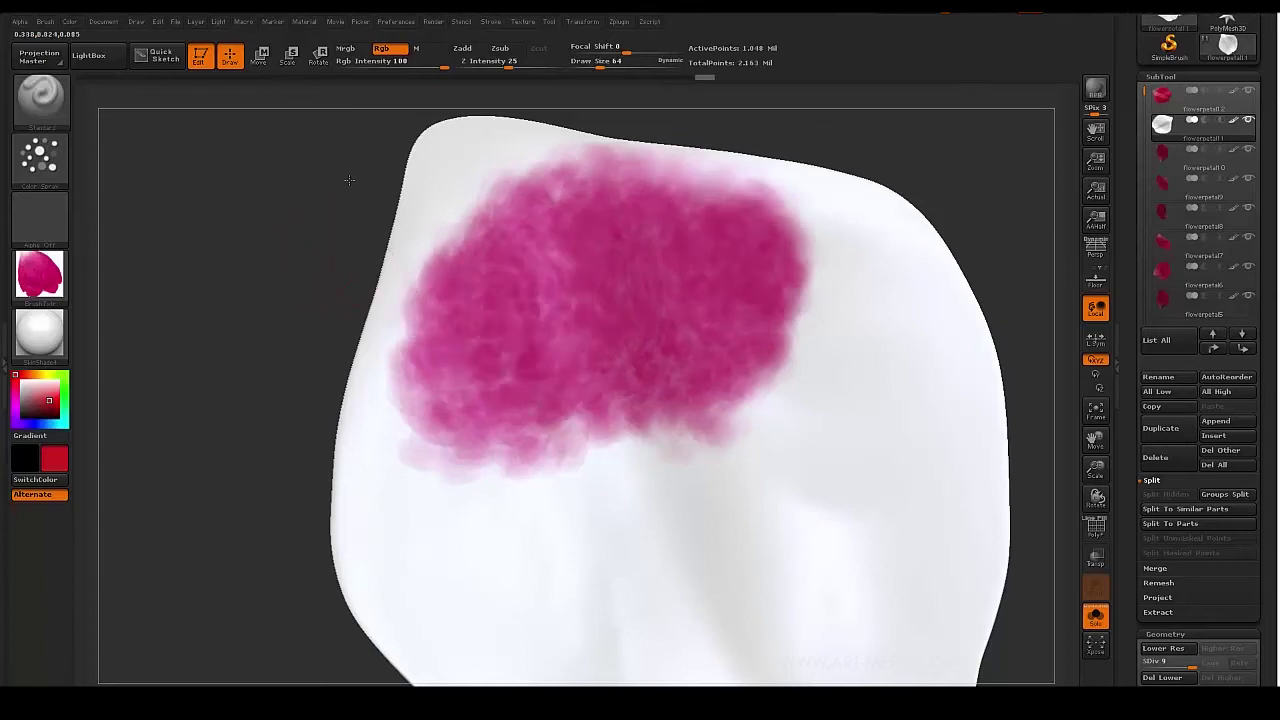
mouse_move(280, 245)
alt+mouse_down()
mouse_move(330, 171)
mouse_move(309, 194)
mouse_move(300, 318)
alt+mouse_up()
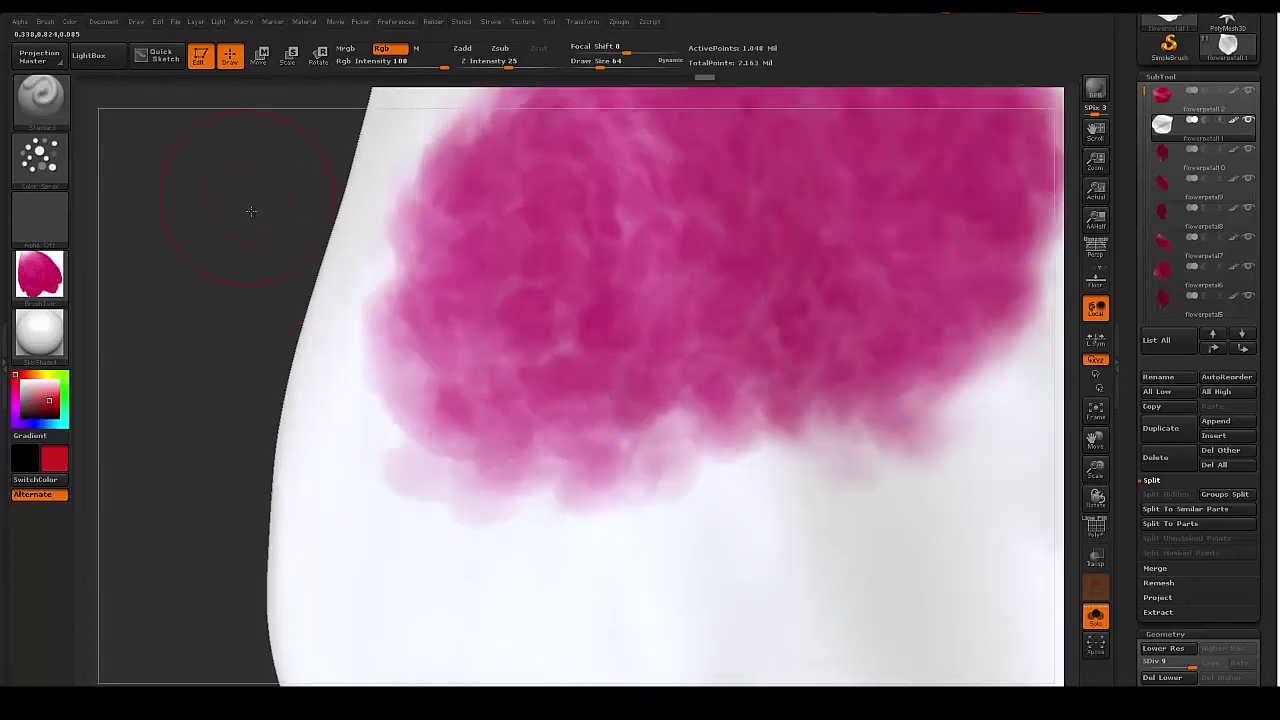
Lower the Color Spray stroke's colour intensity variance to about 0.08.
alt+drag(249, 209, 240, 160)
mouse_move(275, 182)
mouse_down()
mouse_move(277, 240)
mouse_move(281, 134)
mouse_up()
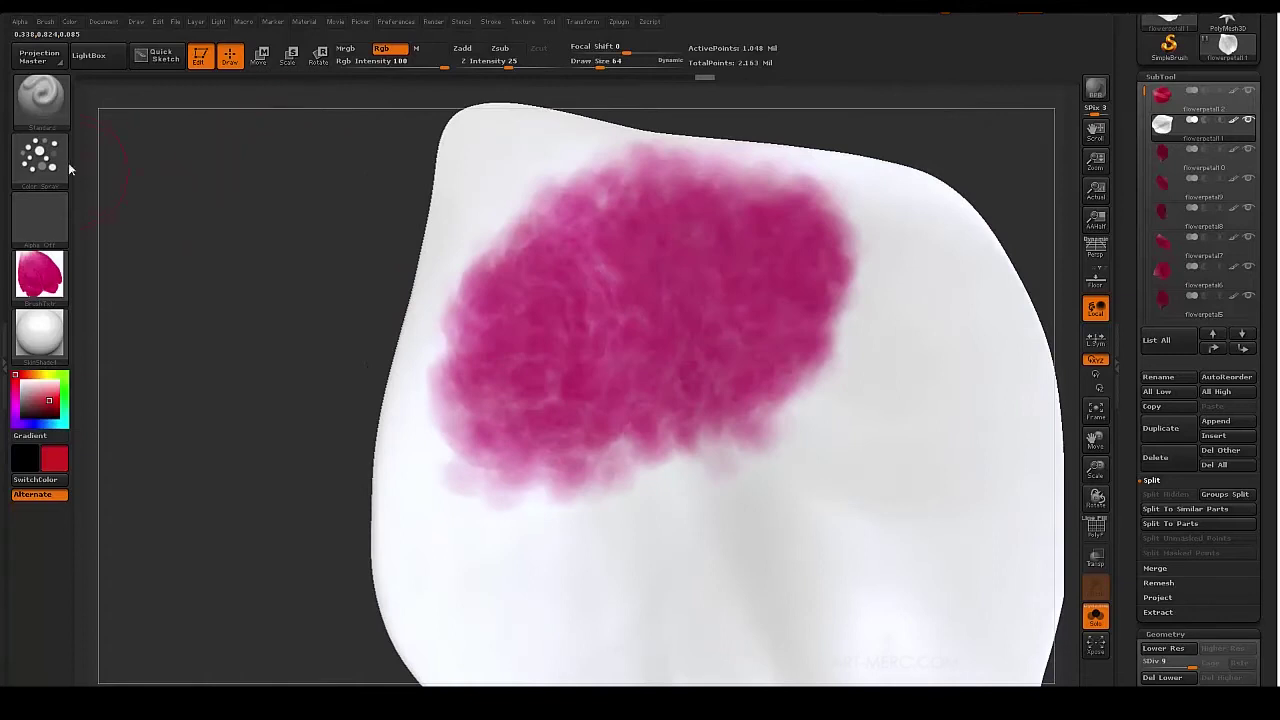
click(66, 166)
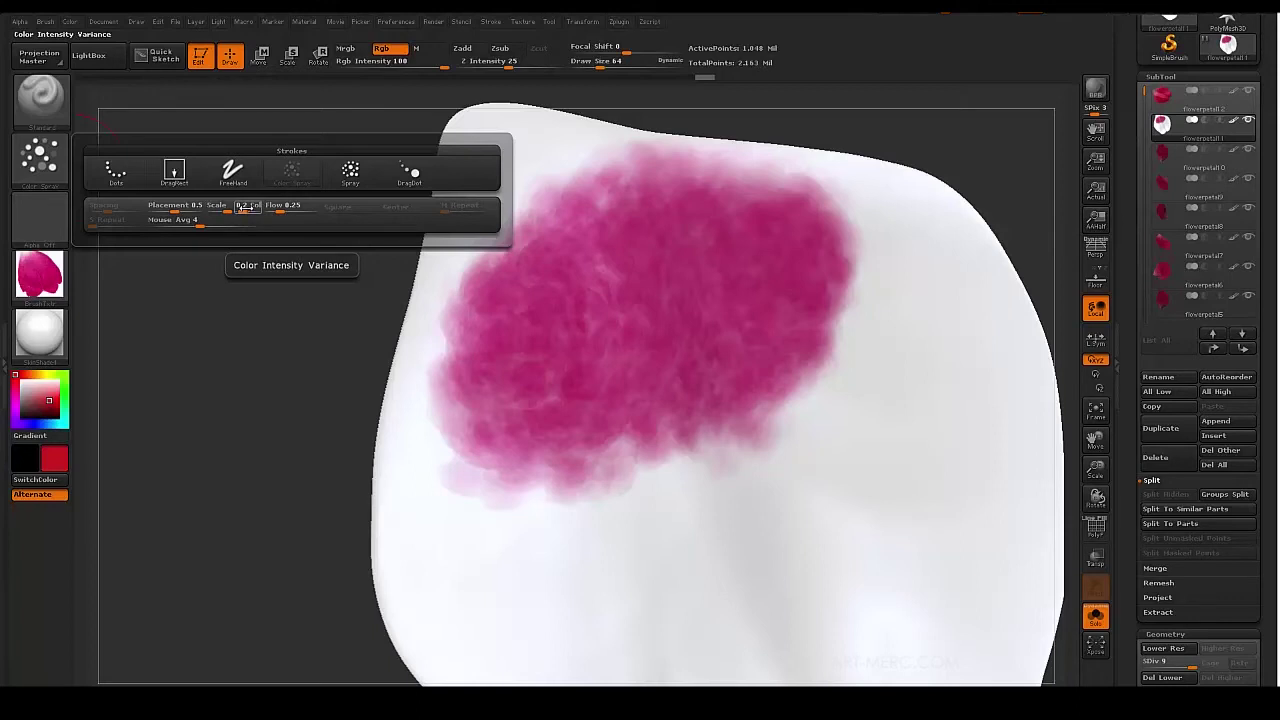
drag(243, 206, 235, 209)
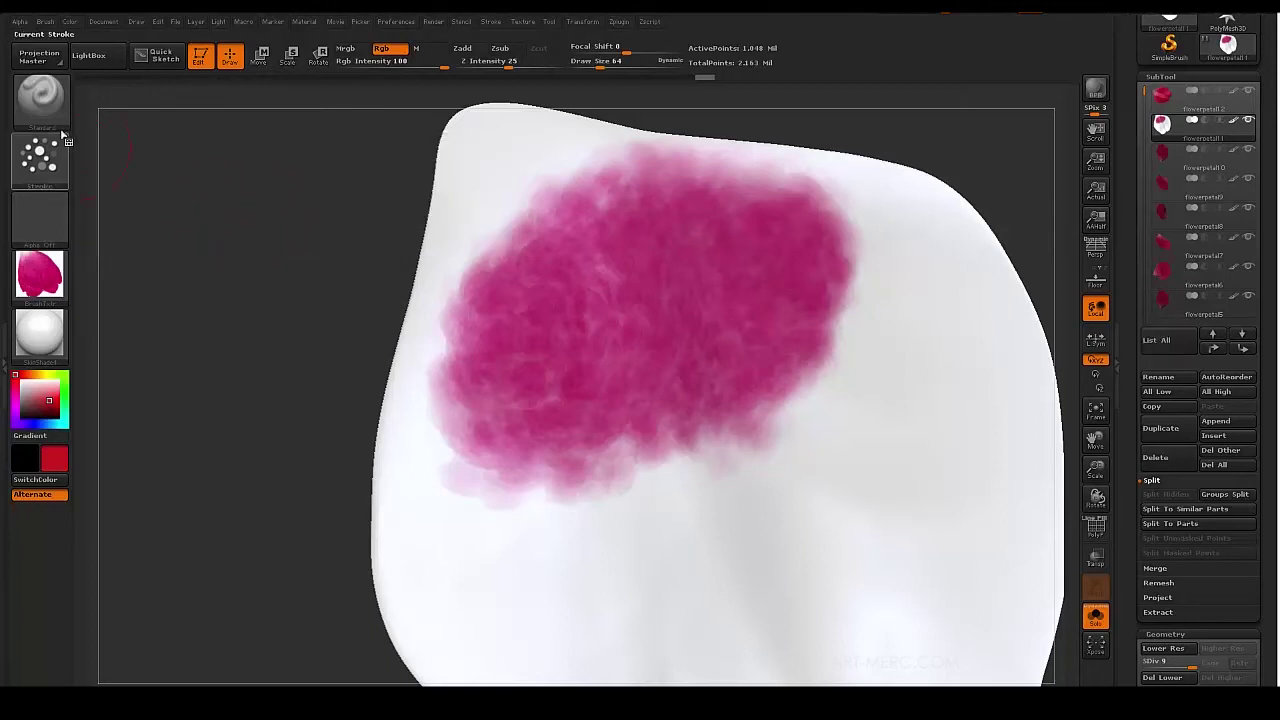
click(44, 155)
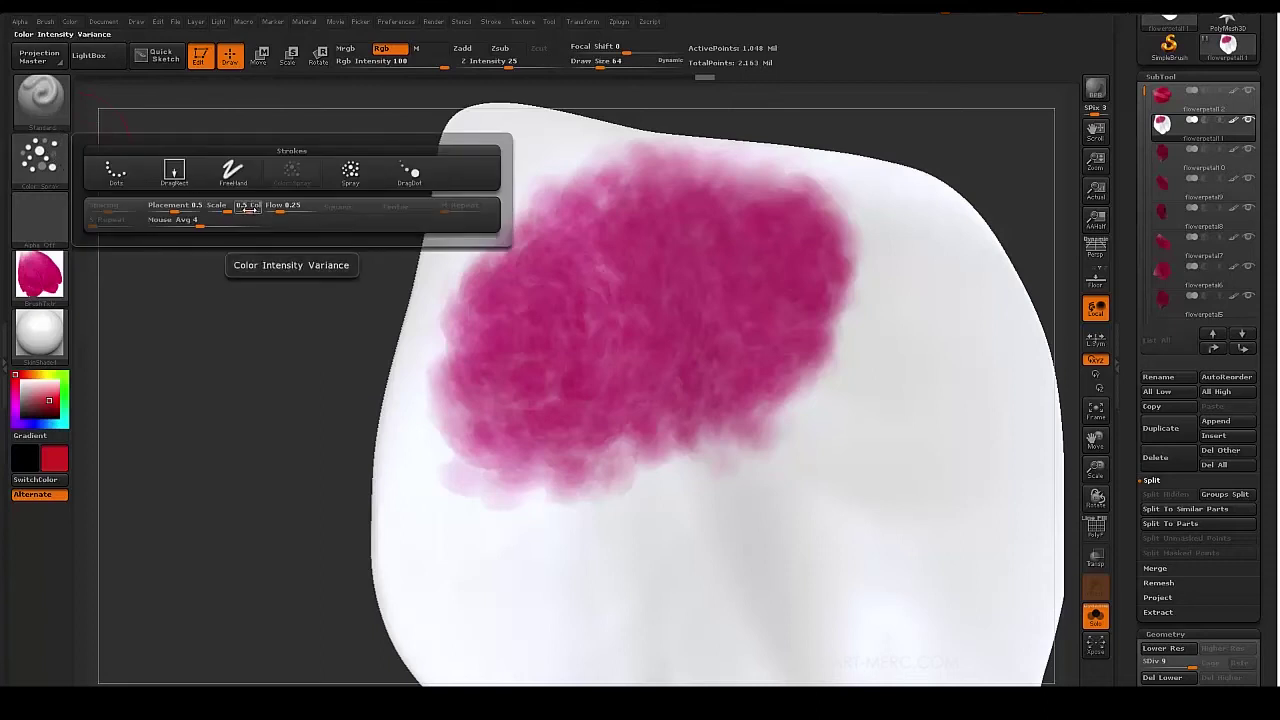
key(ctrl)
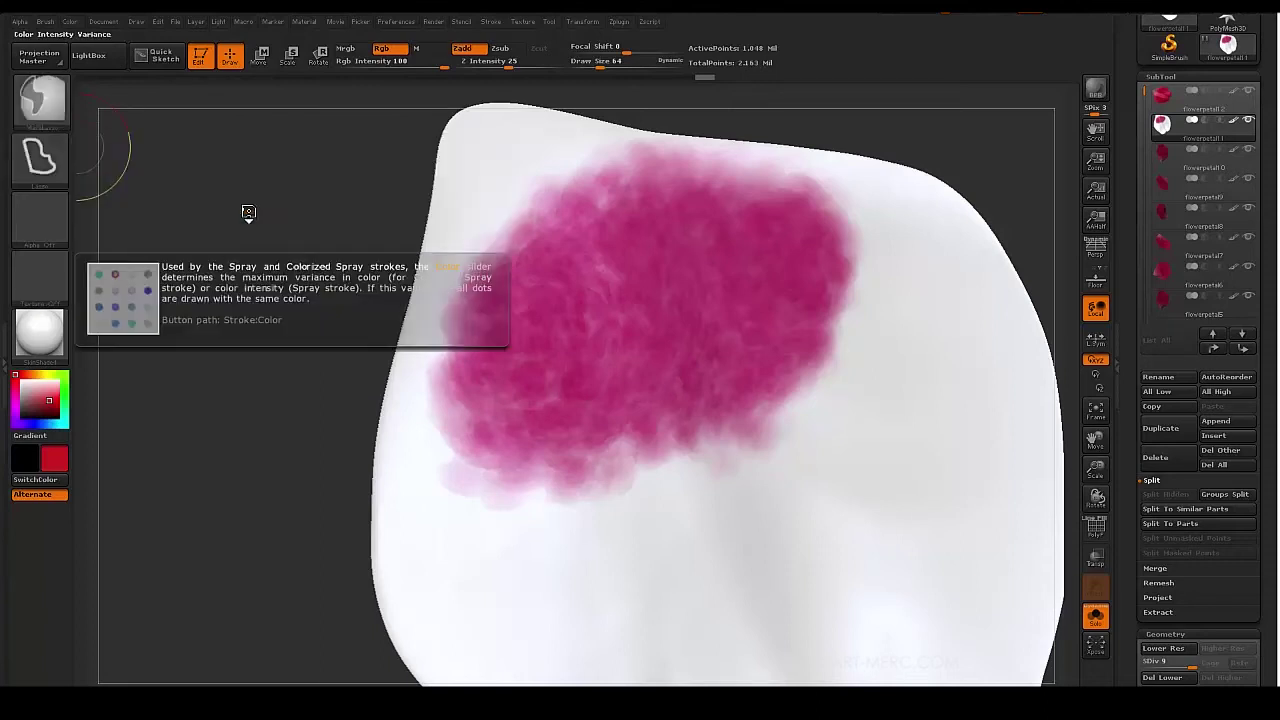
click(44, 157)
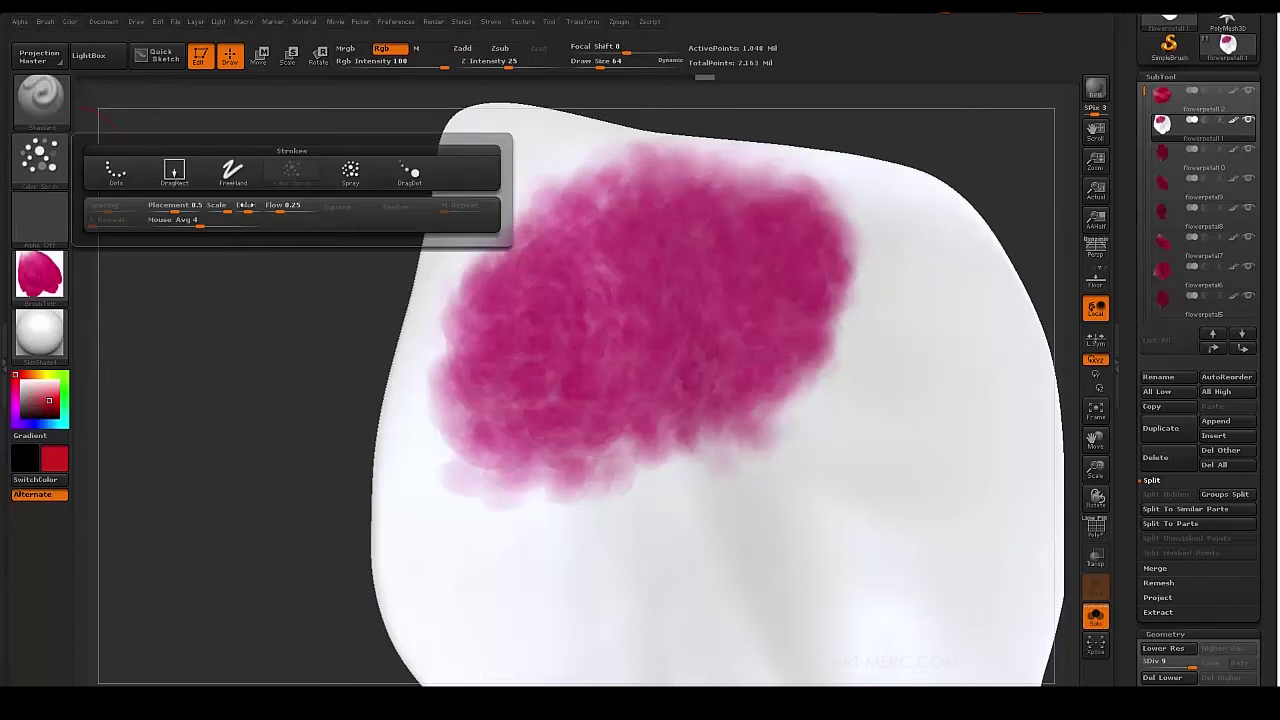
drag(246, 208, 242, 208)
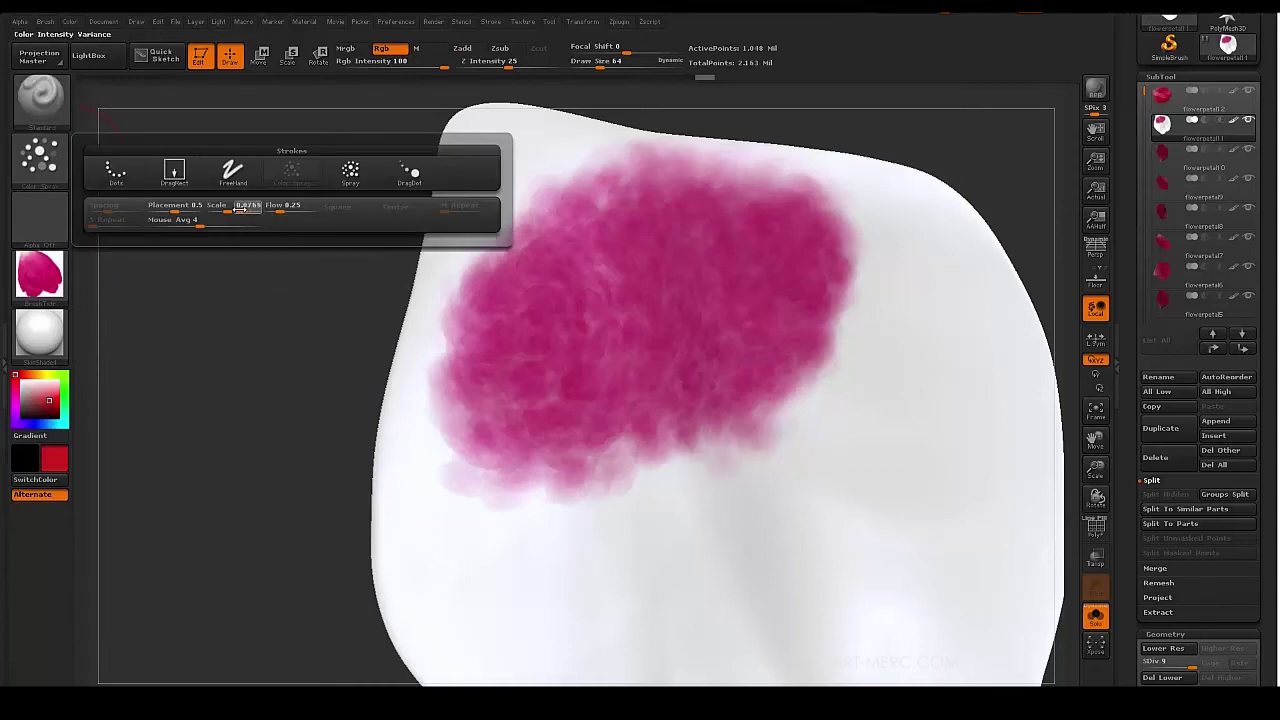
Extend the textured Color Spray patch down into the middle of the petal with the reduced colour variance.
mouse_move(303, 391)
alt+mouse_down()
mouse_move(384, 303)
mouse_move(368, 264)
alt+mouse_up()
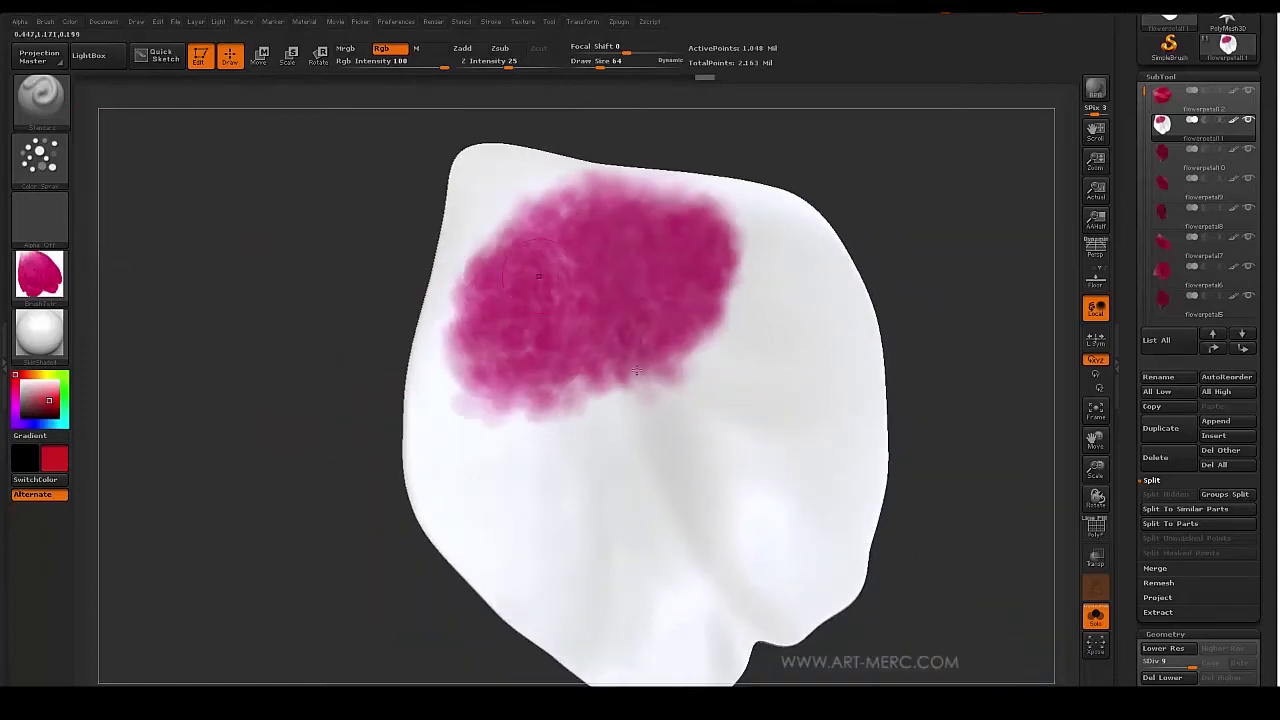
mouse_move(735, 367)
mouse_down()
mouse_move(660, 444)
mouse_move(611, 450)
mouse_move(545, 395)
mouse_up()
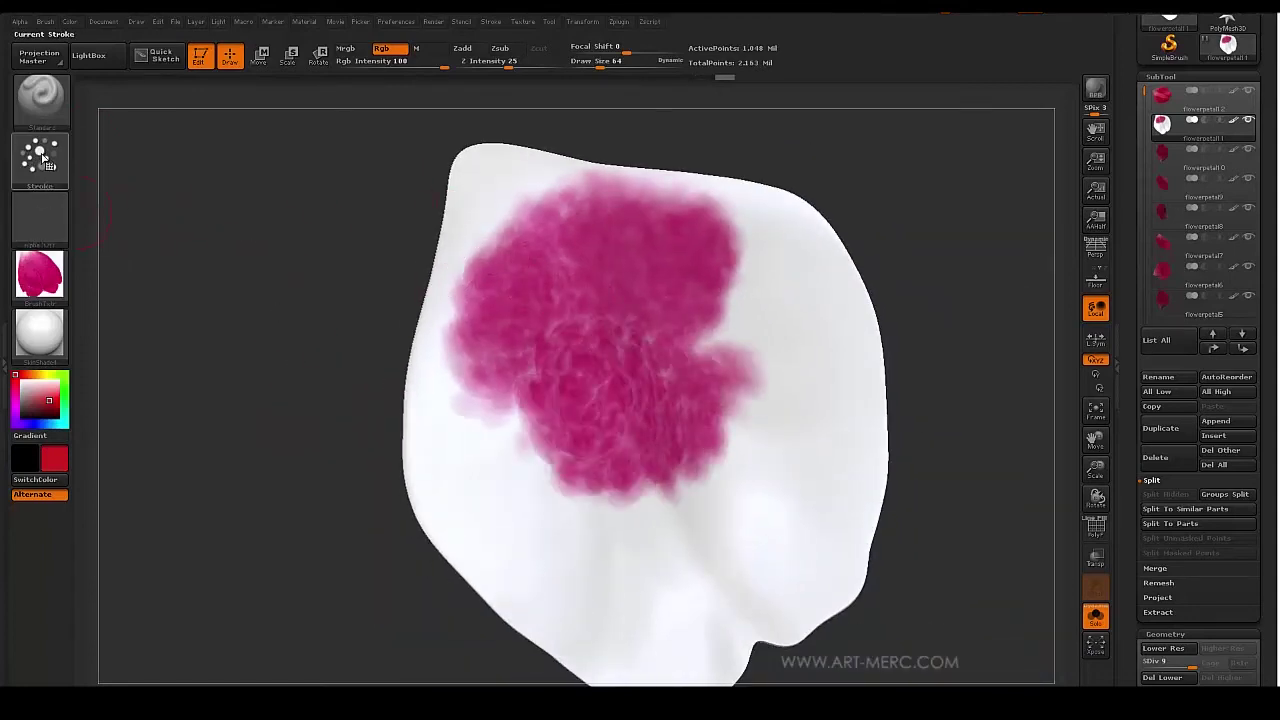
click(42, 157)
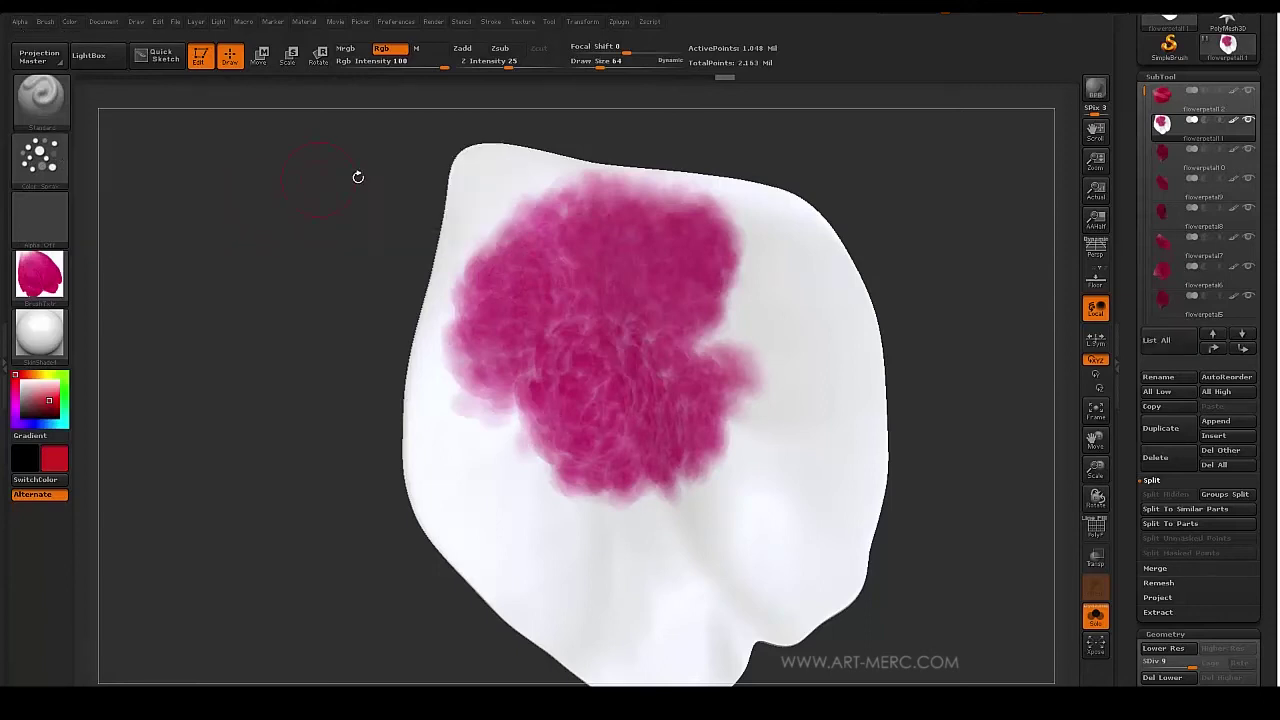
mouse_move(733, 358)
mouse_down()
mouse_move(620, 425)
mouse_move(715, 350)
mouse_move(625, 350)
mouse_move(605, 375)
mouse_up()
mouse_move(317, 242)
mouse_down()
mouse_move(300, 230)
mouse_move(280, 250)
mouse_move(263, 217)
mouse_move(237, 242)
mouse_move(263, 280)
mouse_move(303, 197)
mouse_move(274, 220)
mouse_up()
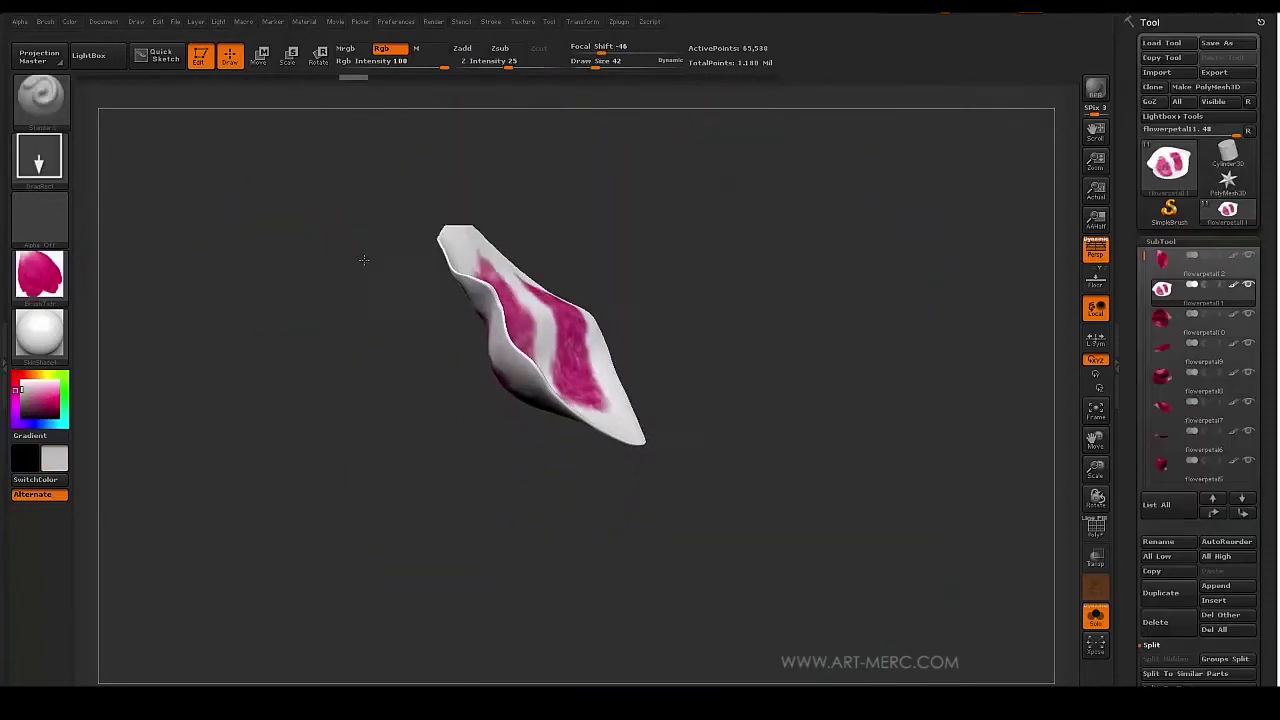
Turn off the brush texture and choose the pink of the painted patches as the main colour.
alt+drag(364, 259, 266, 277)
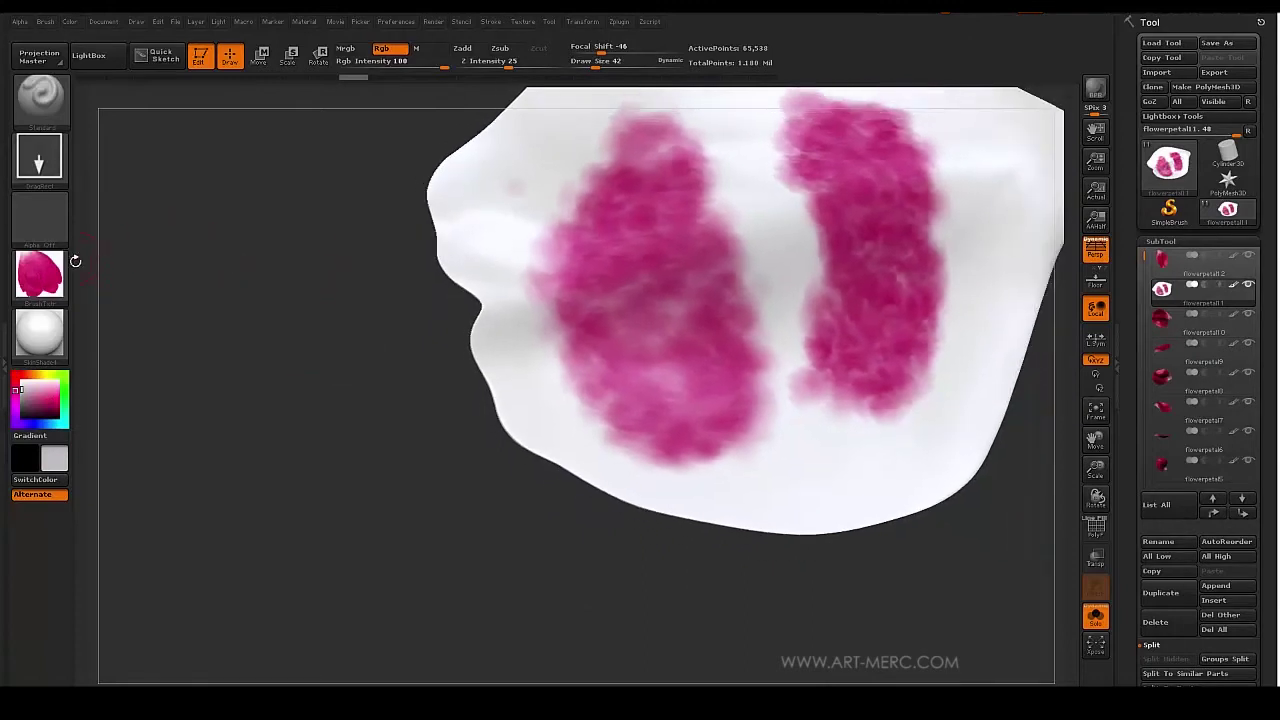
click(40, 279)
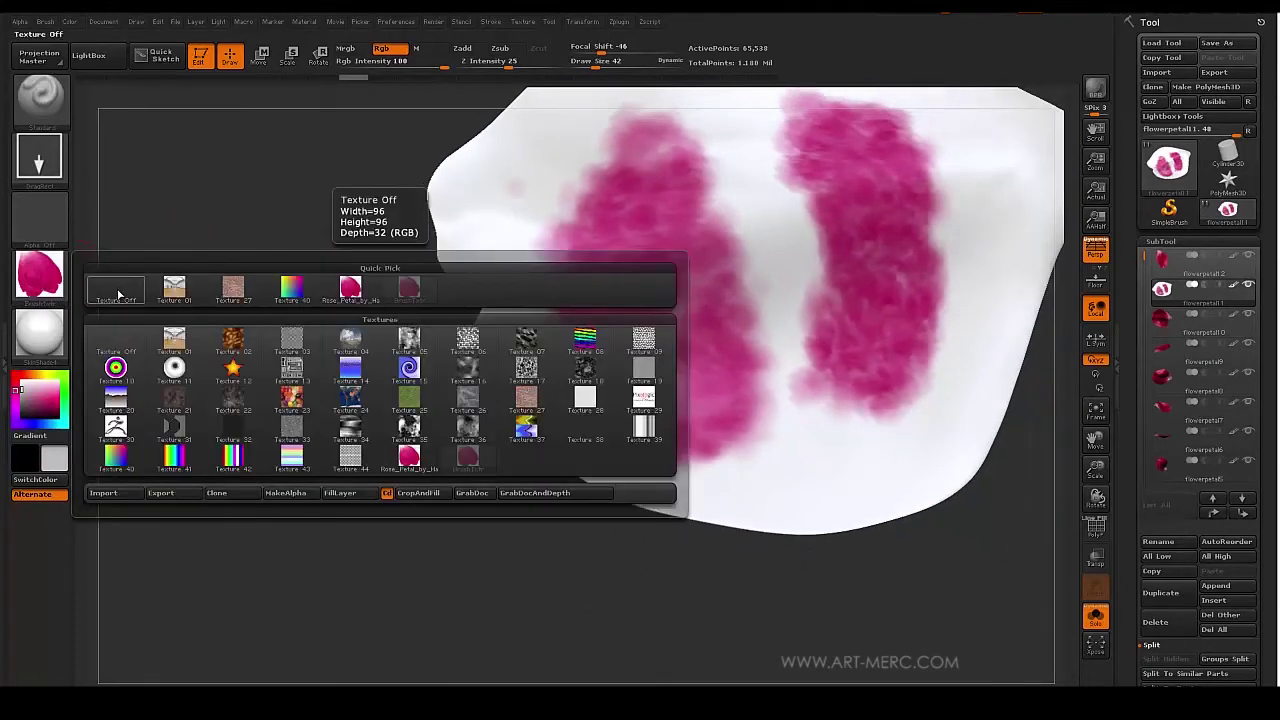
click(118, 290)
mouse_move(246, 354)
mouse_down()
mouse_move(227, 396)
mouse_move(231, 417)
mouse_move(237, 371)
mouse_move(249, 460)
mouse_move(296, 333)
mouse_move(334, 320)
mouse_up()
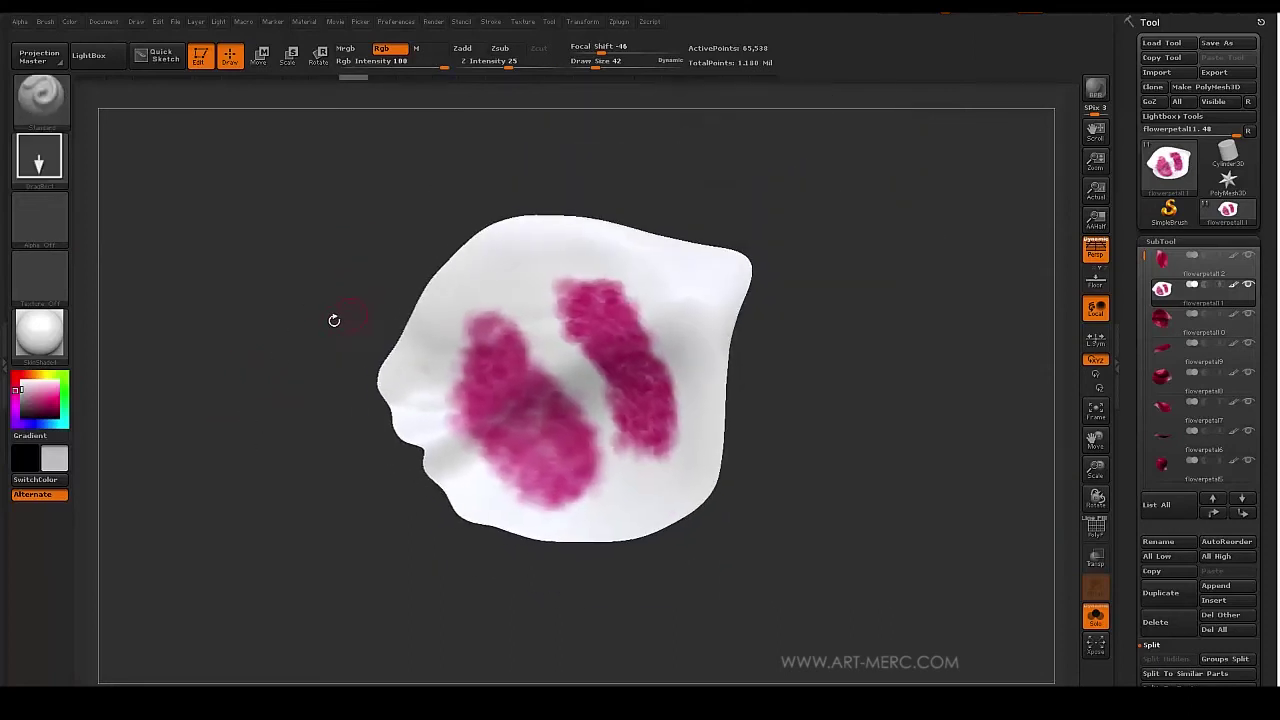
click(69, 21)
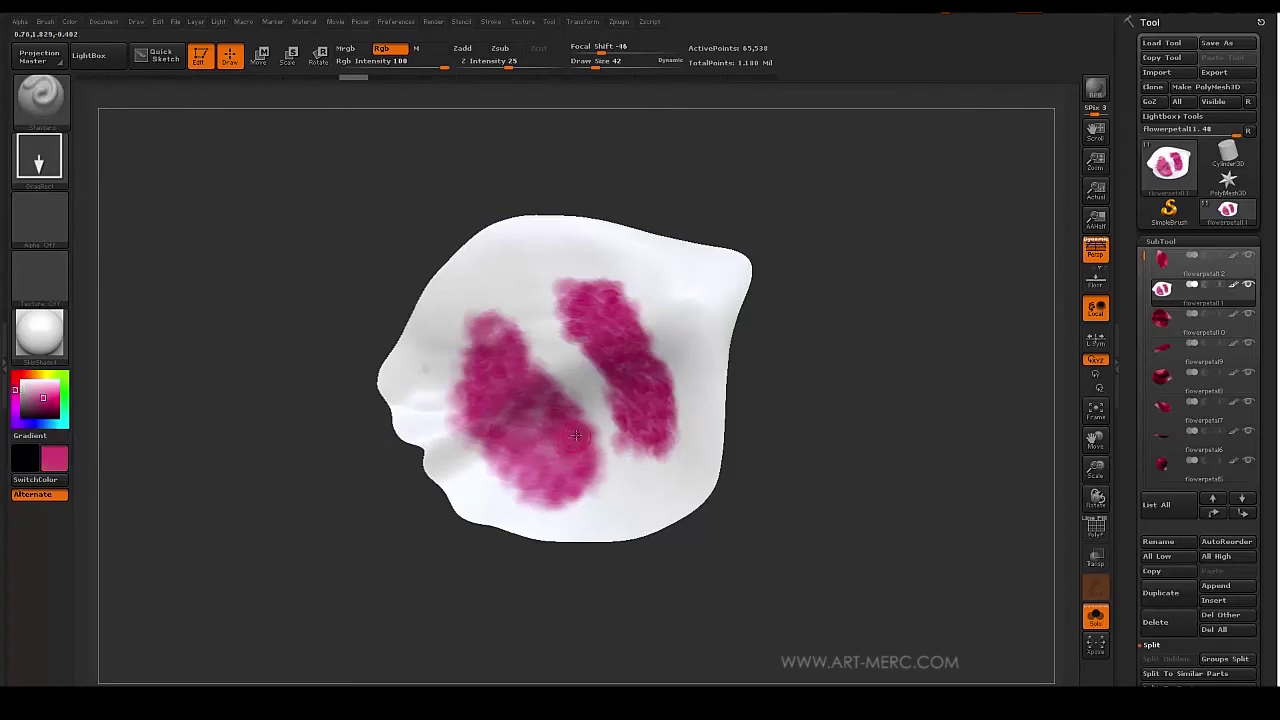
alt+drag(284, 473, 268, 440)
Set the Standard brush's stroke to Color Spray and adjust its colour variance.
click(39, 165)
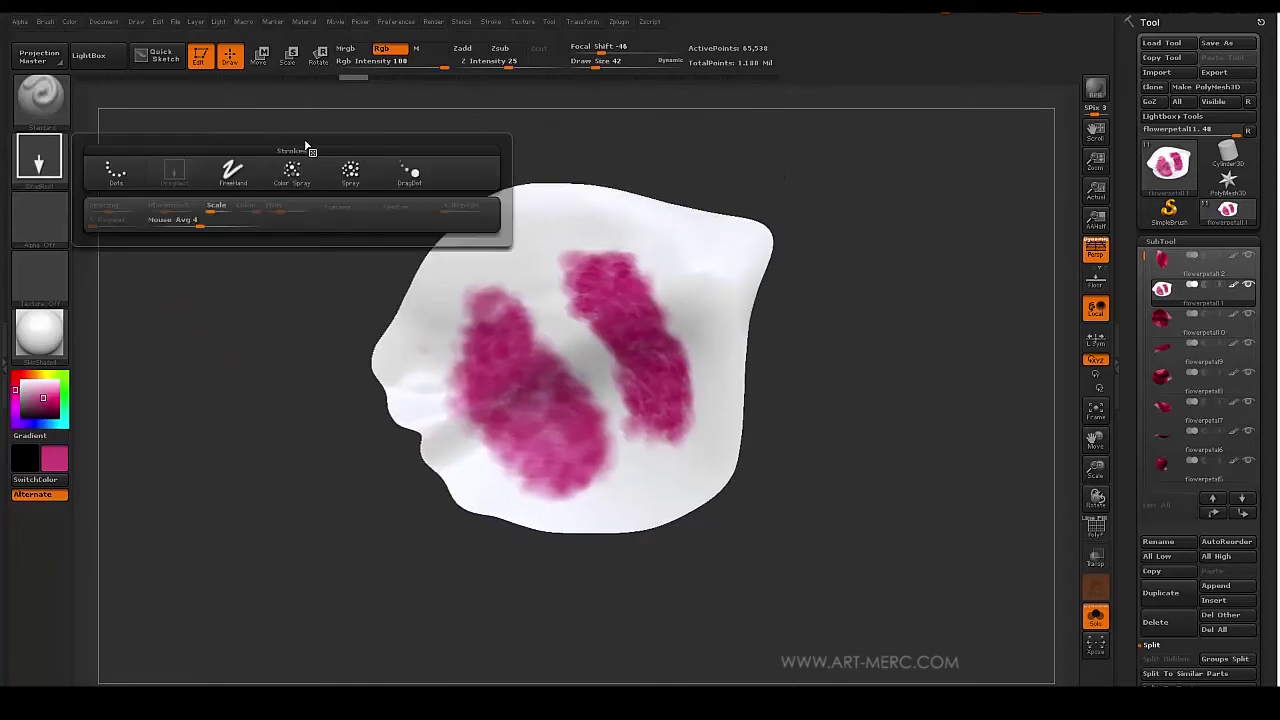
click(351, 175)
click(44, 168)
click(292, 173)
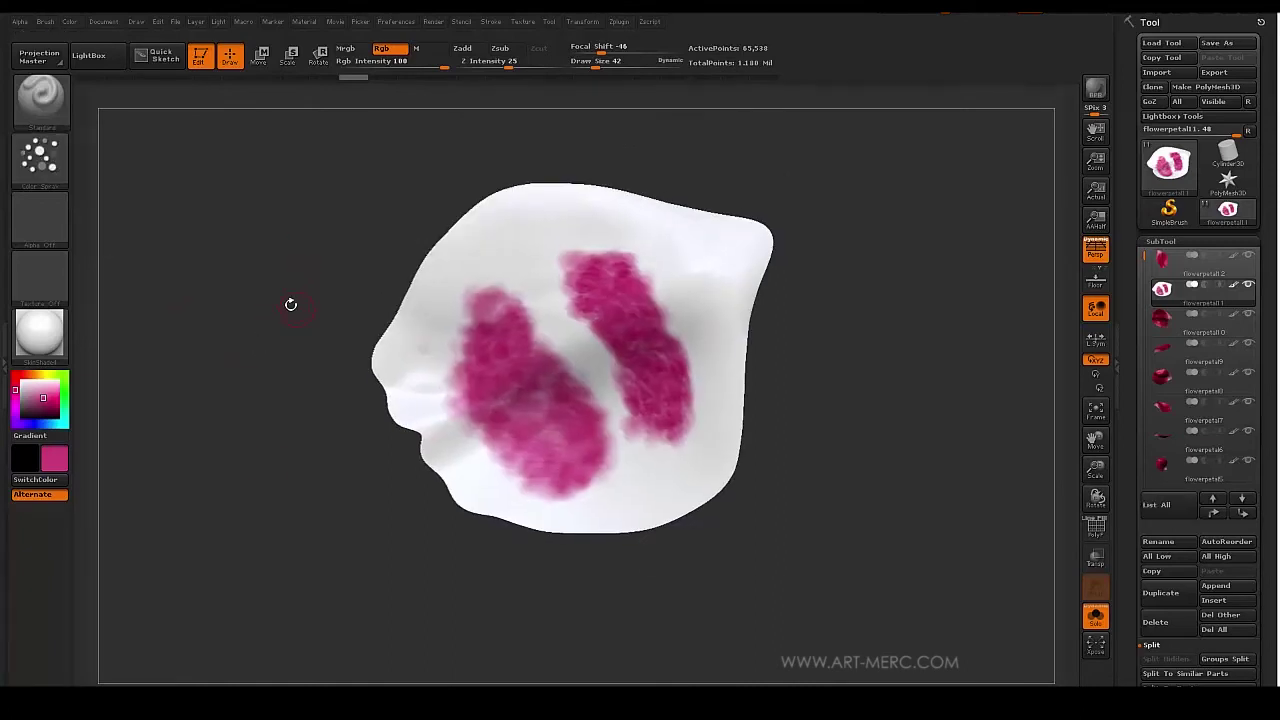
mouse_move(289, 300)
mouse_down()
mouse_move(255, 364)
mouse_move(265, 260)
mouse_up()
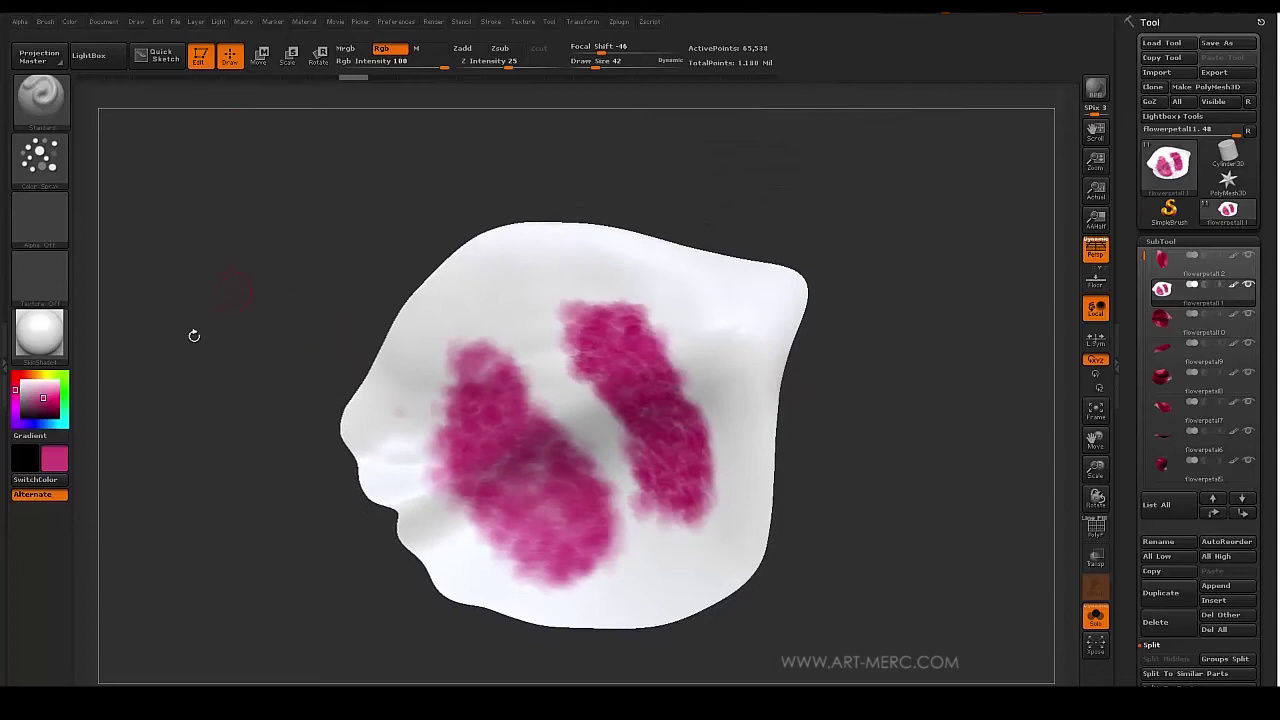
click(43, 166)
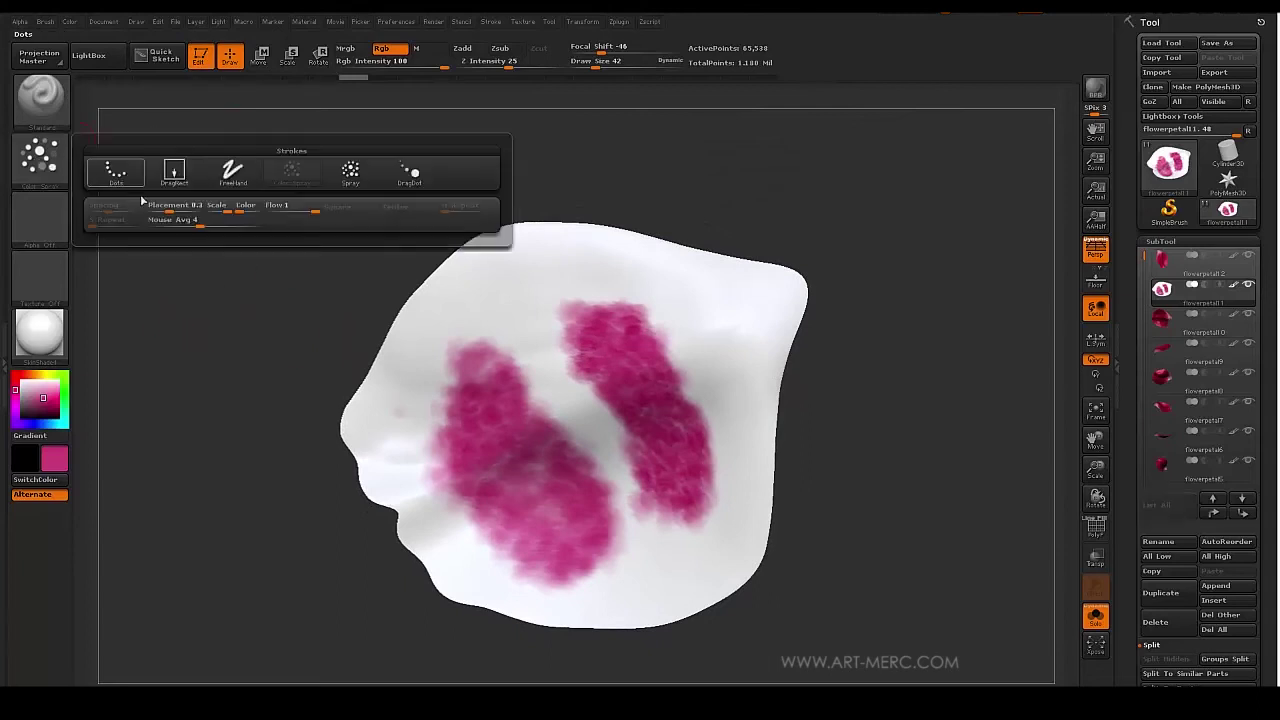
click(247, 207)
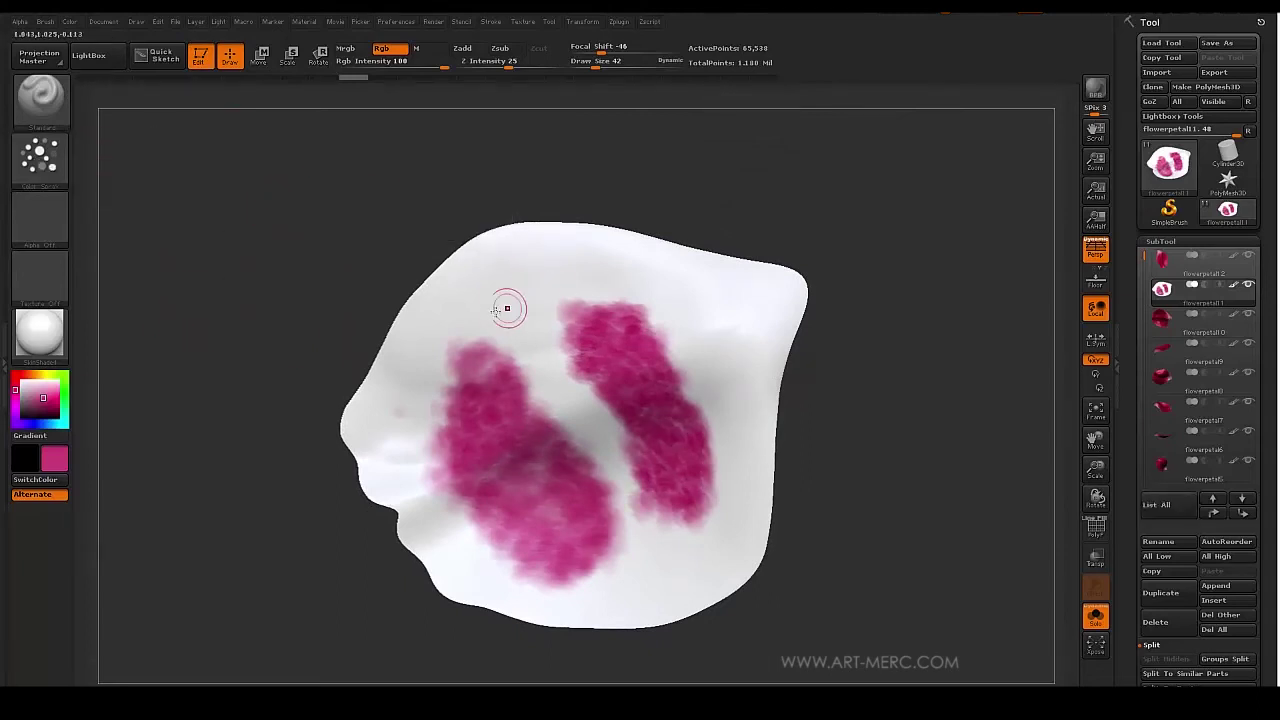
Enlarge the draw size to 203 and cover the whole petal with varied pink Color Spray strokes.
key(s)
mouse_move(489, 320)
mouse_down()
mouse_move(514, 318)
mouse_move(473, 391)
mouse_move(465, 465)
mouse_move(510, 525)
mouse_move(595, 520)
mouse_move(665, 396)
mouse_move(740, 400)
mouse_move(700, 262)
mouse_move(545, 240)
mouse_move(418, 392)
mouse_move(430, 560)
mouse_move(680, 580)
mouse_move(733, 302)
mouse_move(570, 300)
mouse_move(405, 425)
mouse_move(550, 530)
mouse_move(675, 530)
mouse_up()
mouse_move(278, 268)
mouse_down()
mouse_move(360, 380)
mouse_move(403, 405)
mouse_move(263, 280)
mouse_move(297, 281)
mouse_move(292, 232)
mouse_move(287, 321)
mouse_move(311, 243)
mouse_move(297, 274)
mouse_move(427, 297)
mouse_move(309, 283)
mouse_move(313, 363)
mouse_move(364, 531)
mouse_move(291, 249)
mouse_move(274, 292)
mouse_move(277, 251)
mouse_move(263, 326)
mouse_move(261, 294)
mouse_move(93, 223)
mouse_up()
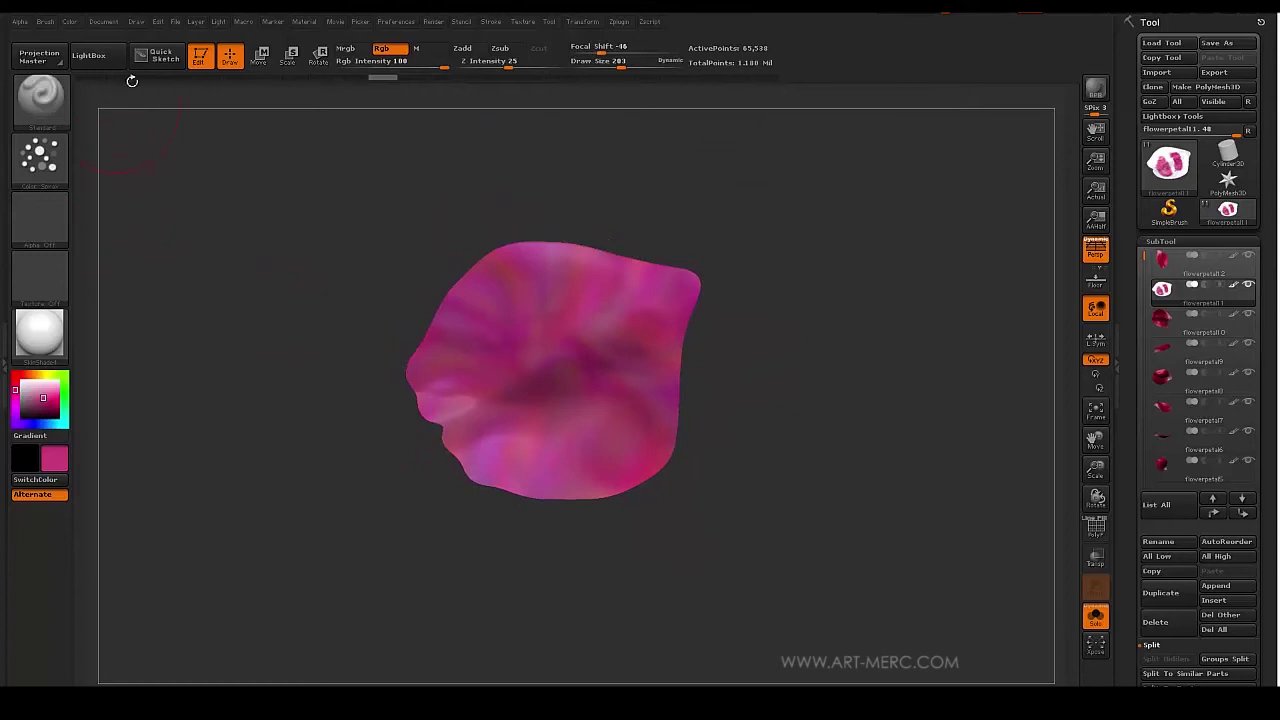
Readjust the Color Spray colour variance and repaint the petal in a more even pink.
click(72, 22)
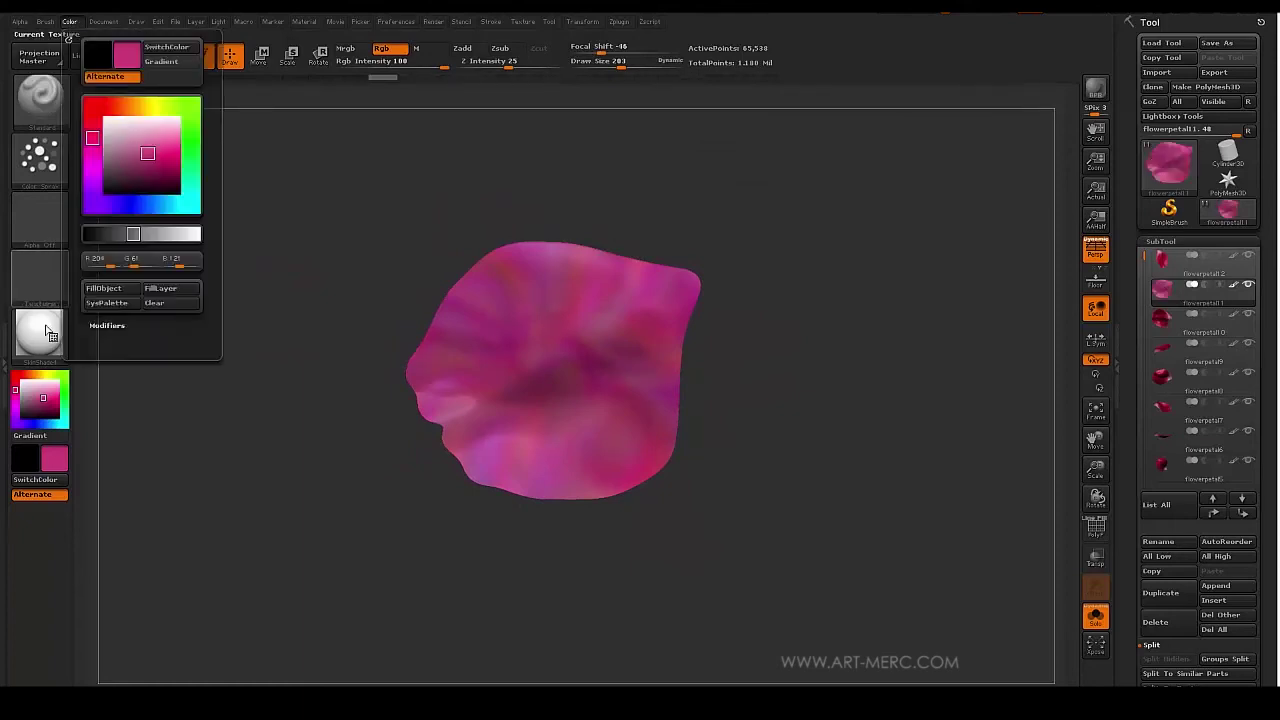
click(41, 163)
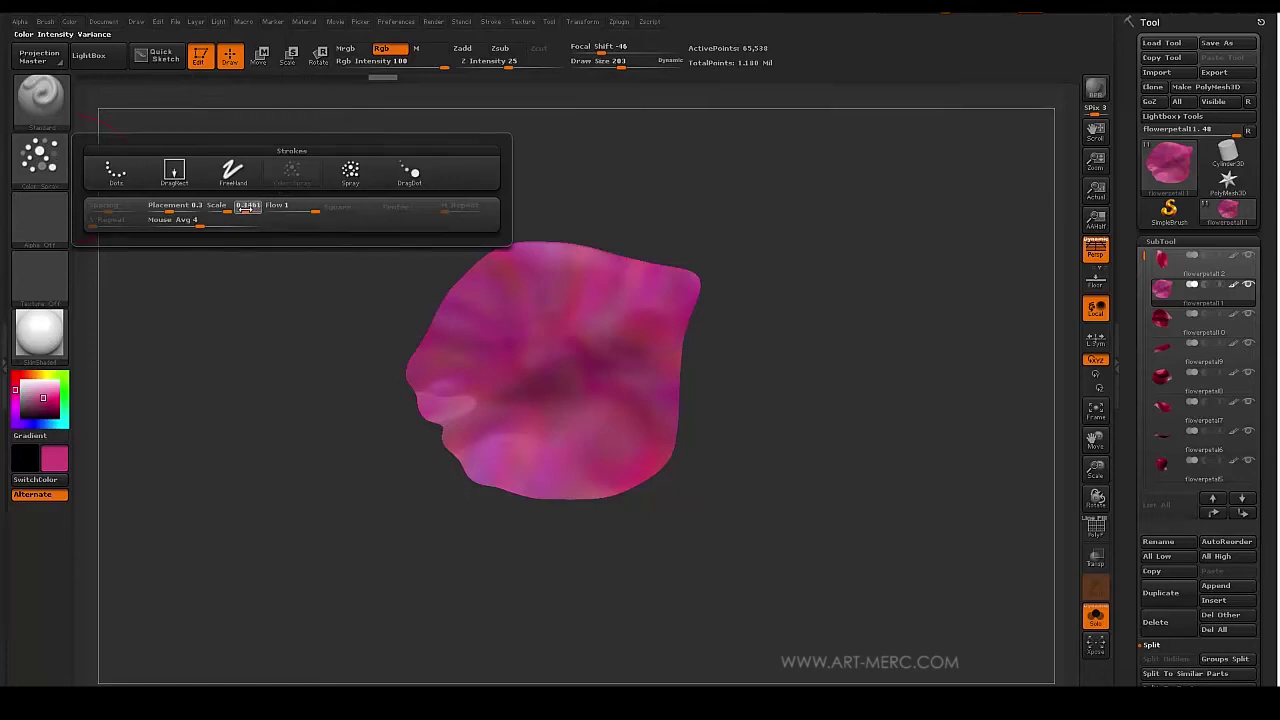
drag(245, 209, 248, 210)
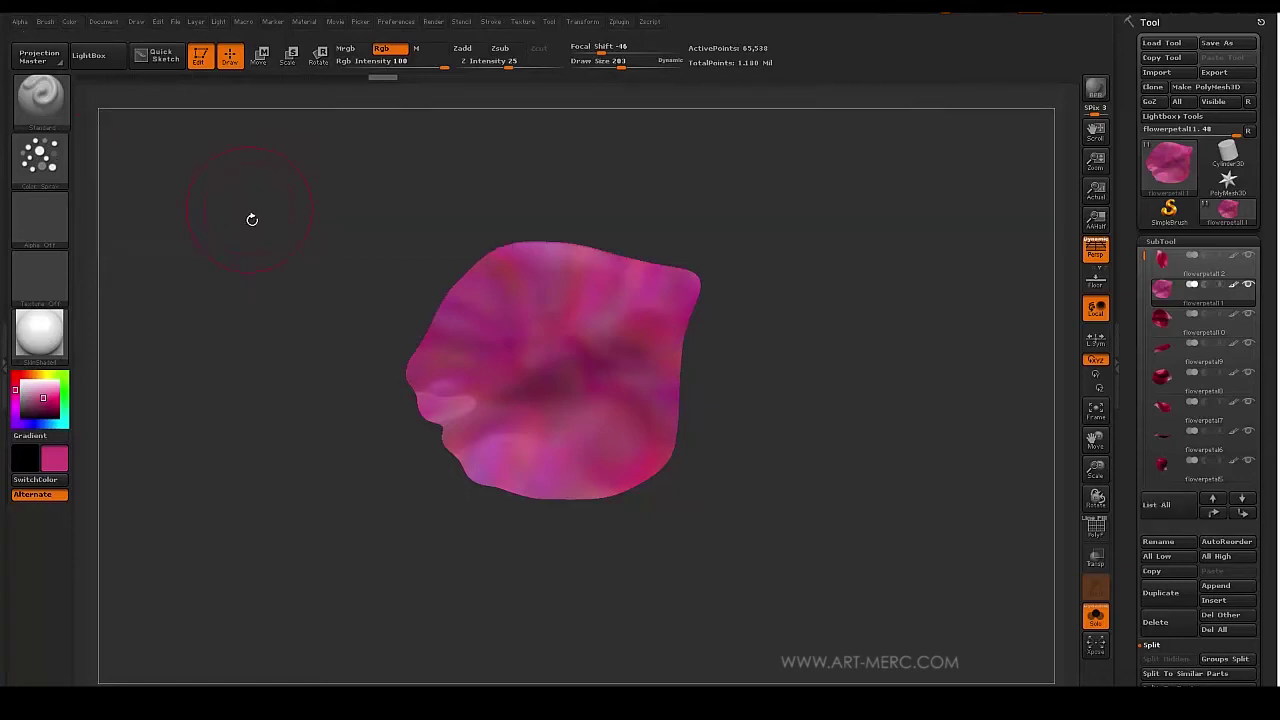
mouse_move(562, 340)
mouse_down()
mouse_move(595, 295)
mouse_move(510, 435)
mouse_move(537, 403)
mouse_up()
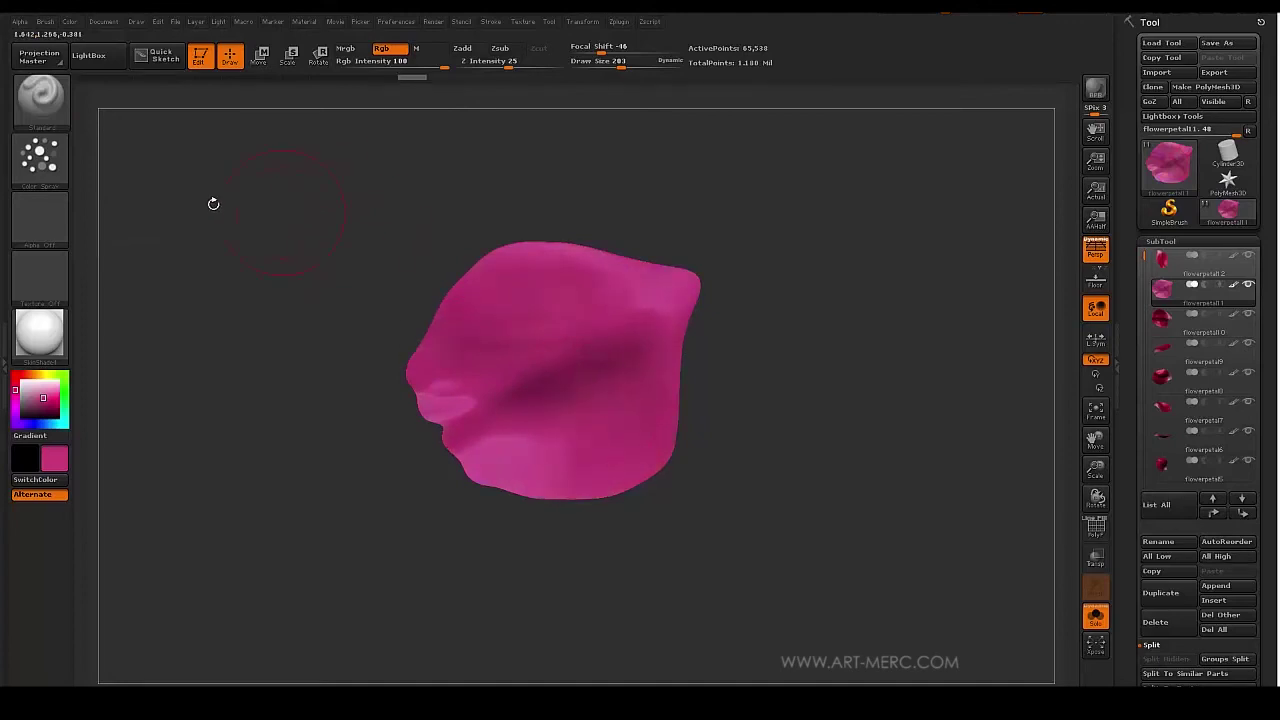
Reduce the Color Spray colour variance further and test it with strokes on the pink petal.
click(60, 178)
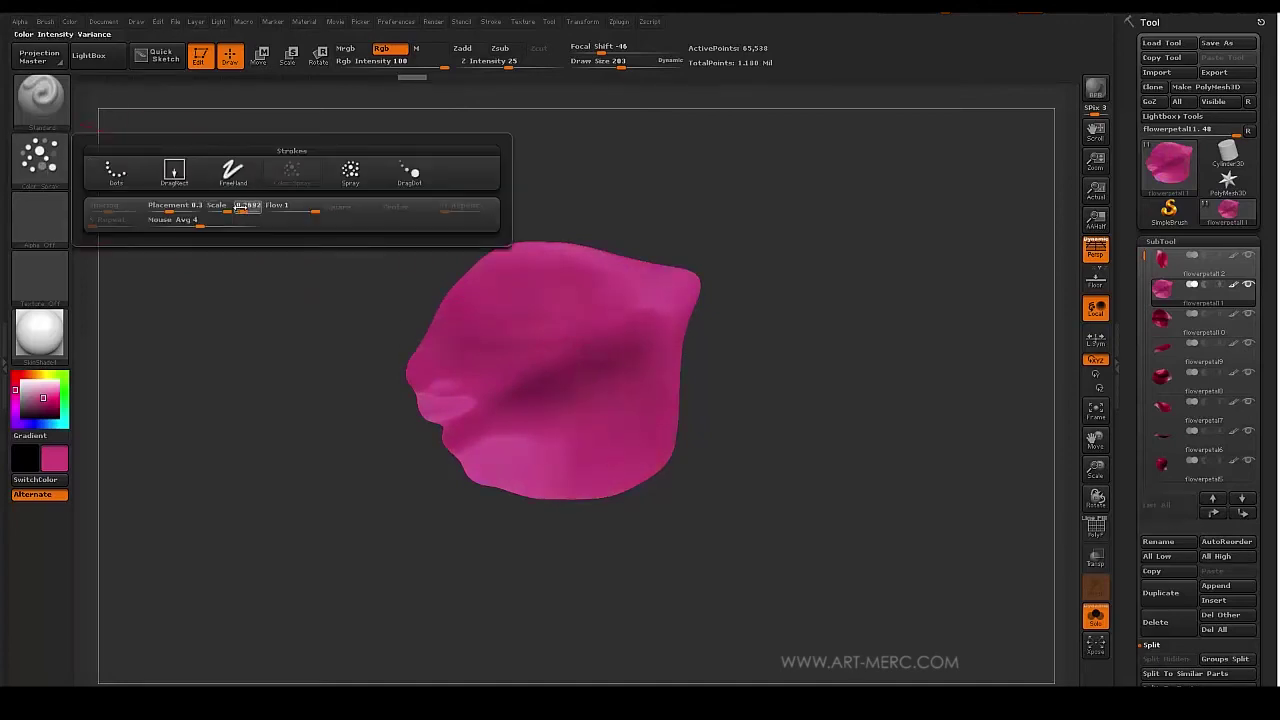
drag(240, 207, 237, 208)
mouse_move(291, 298)
alt+mouse_down()
mouse_move(284, 212)
mouse_move(284, 320)
alt+mouse_up()
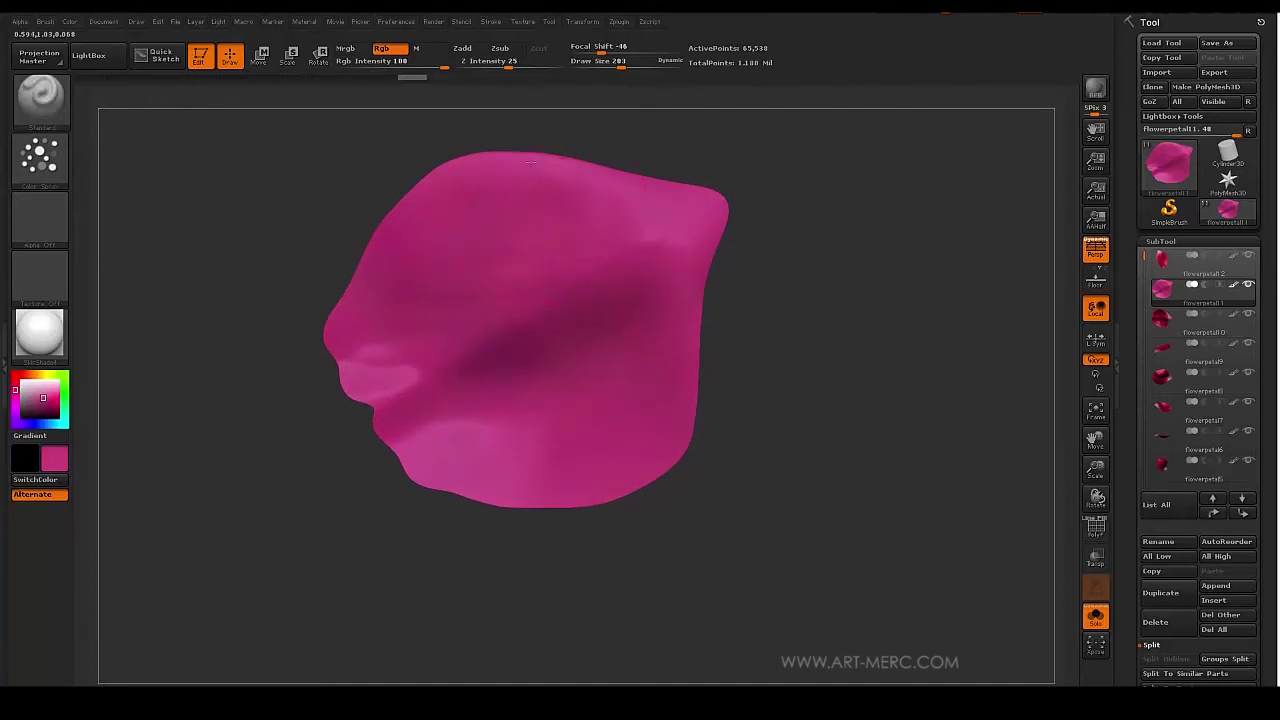
alt+drag(280, 242, 305, 330)
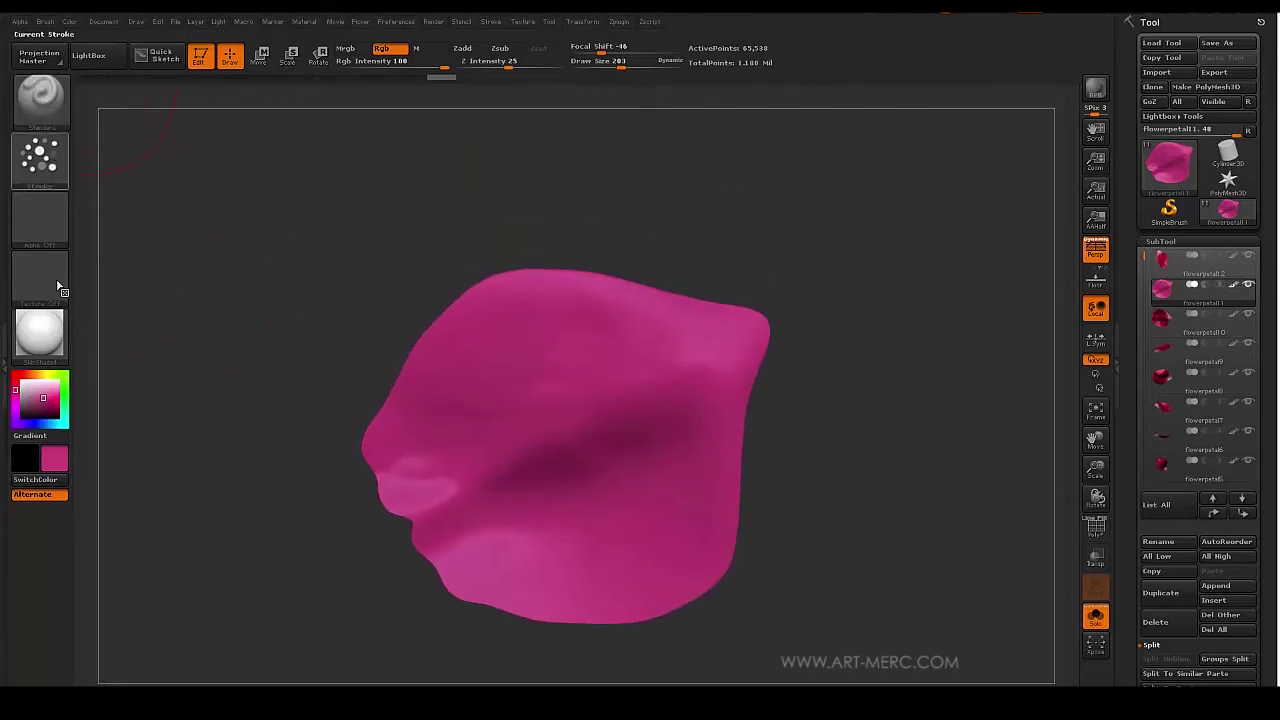
Choose a pale pink (R 223, G 209, B 215) as the main colour and fill the whole petal with it.
drag(181, 328, 130, 390)
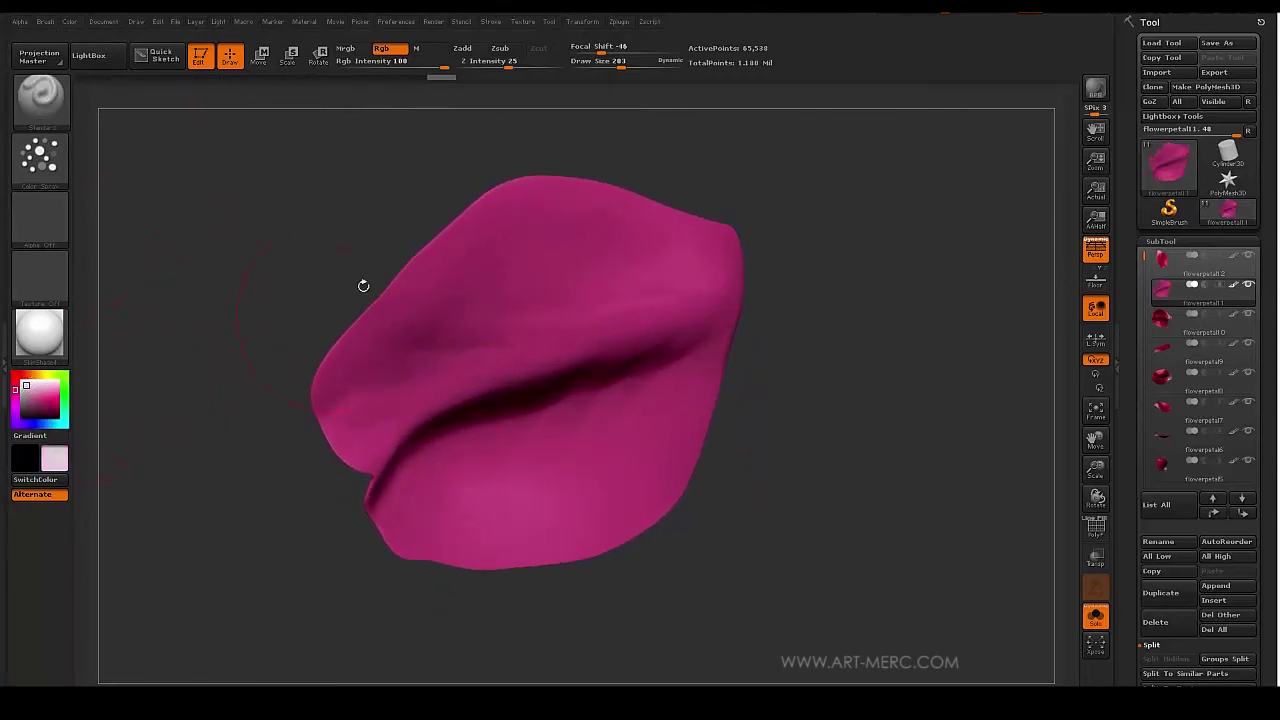
click(70, 21)
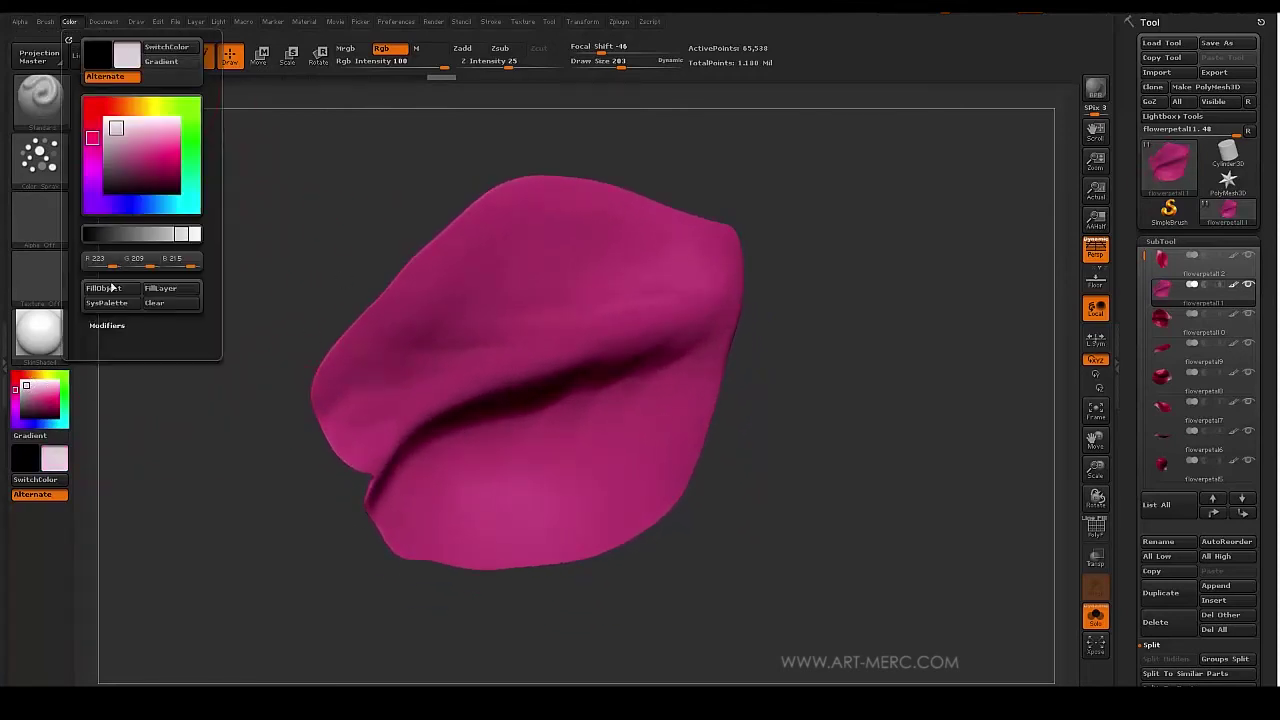
click(113, 287)
drag(243, 297, 266, 233)
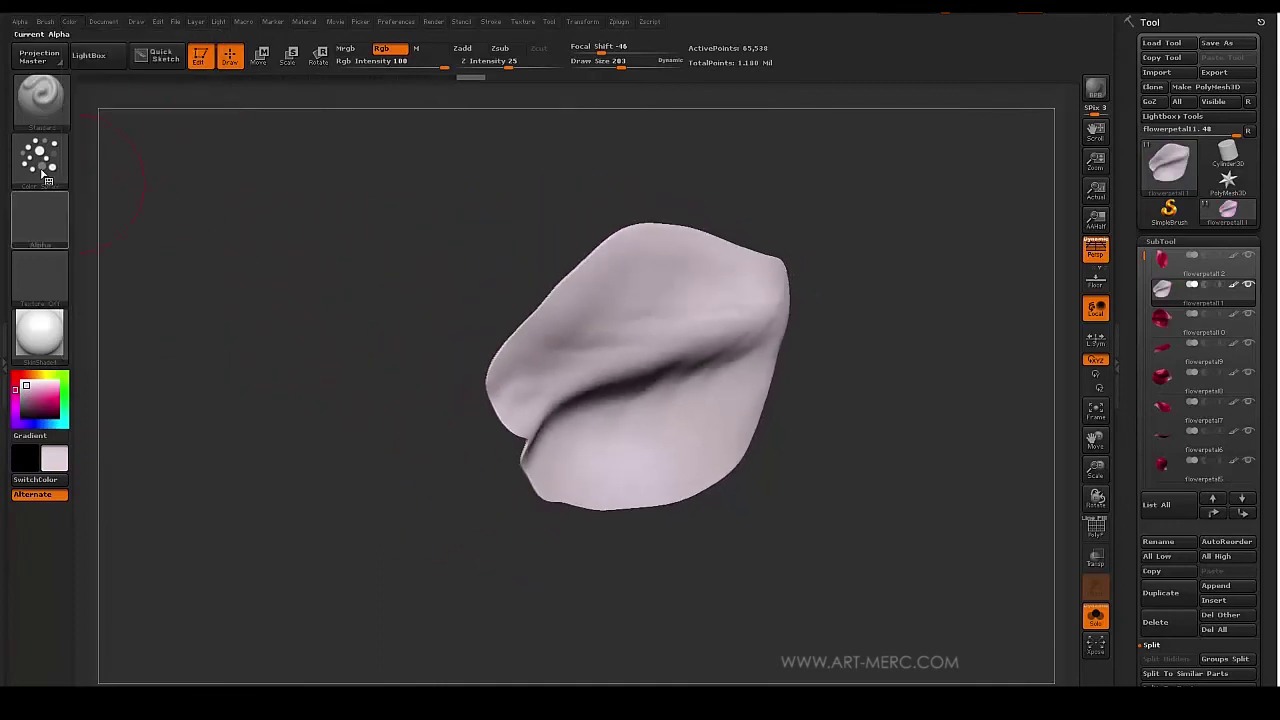
Reduce the Color Spray stroke's placement variance and set the draw size to 53.
click(40, 160)
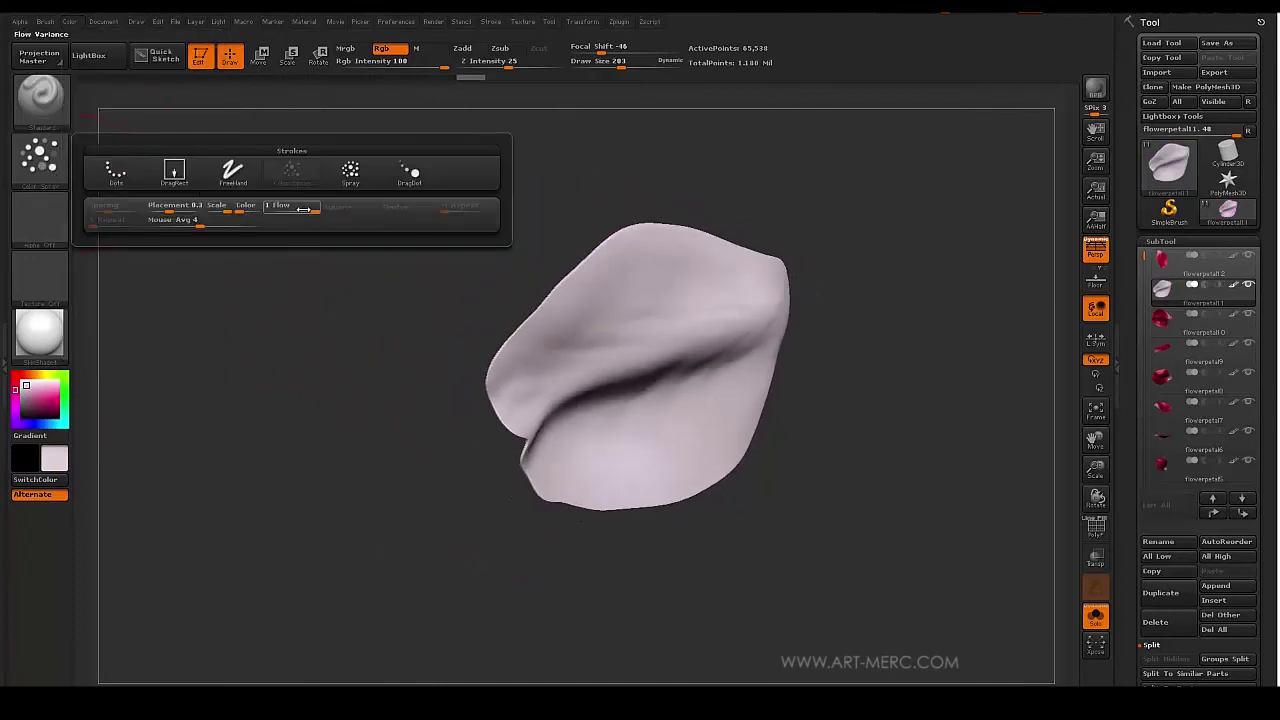
drag(167, 208, 161, 206)
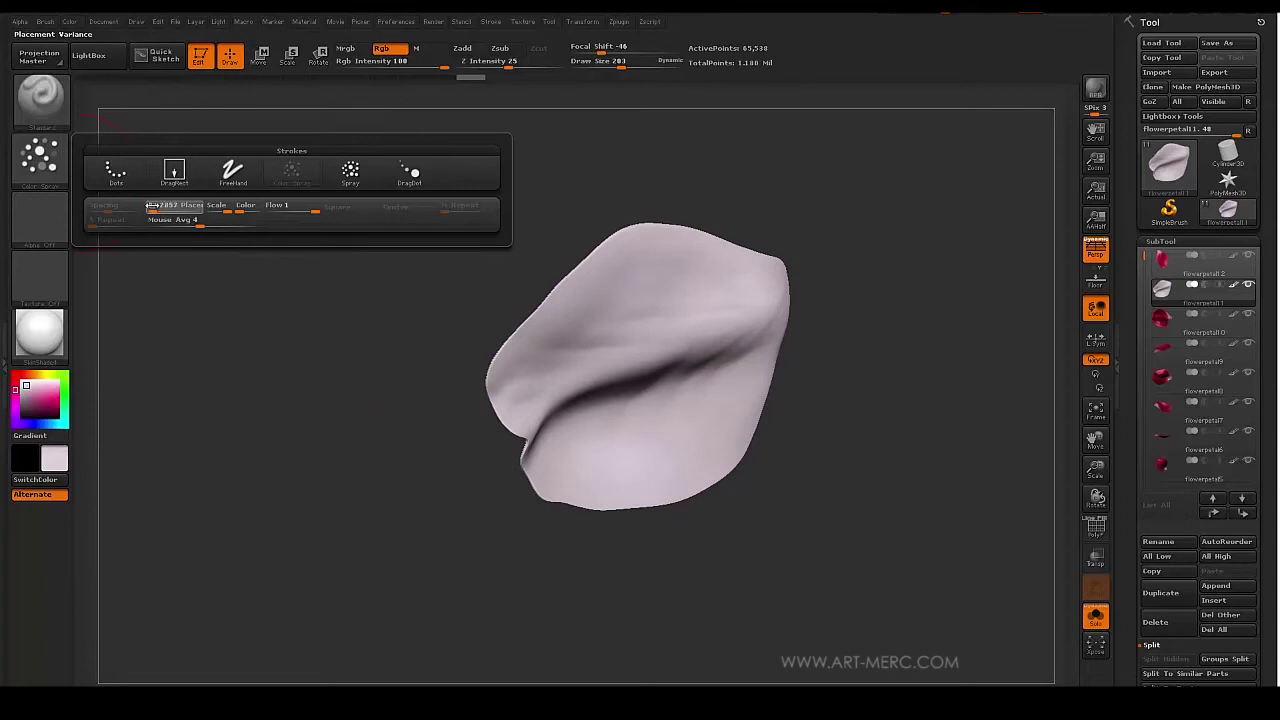
mouse_move(277, 360)
alt+mouse_down()
mouse_move(277, 311)
mouse_move(234, 294)
mouse_move(154, 186)
mouse_move(226, 300)
alt+mouse_up()
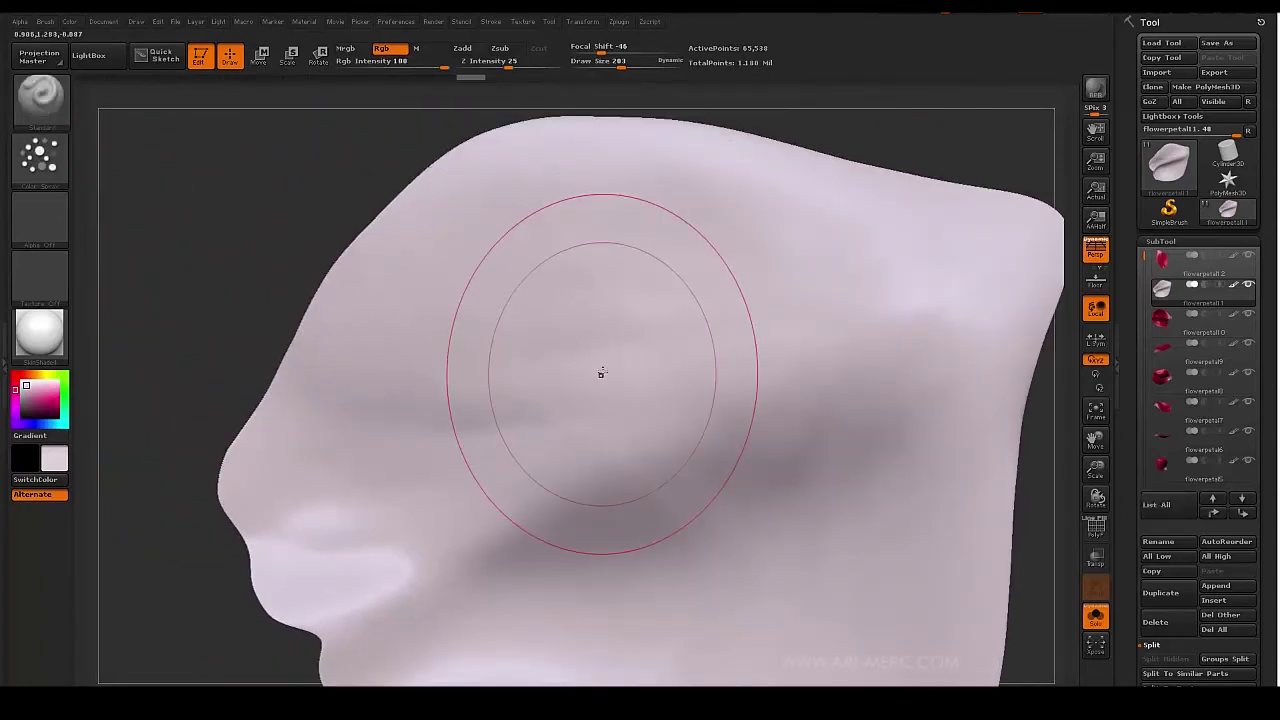
key(s)
drag(601, 373, 586, 366)
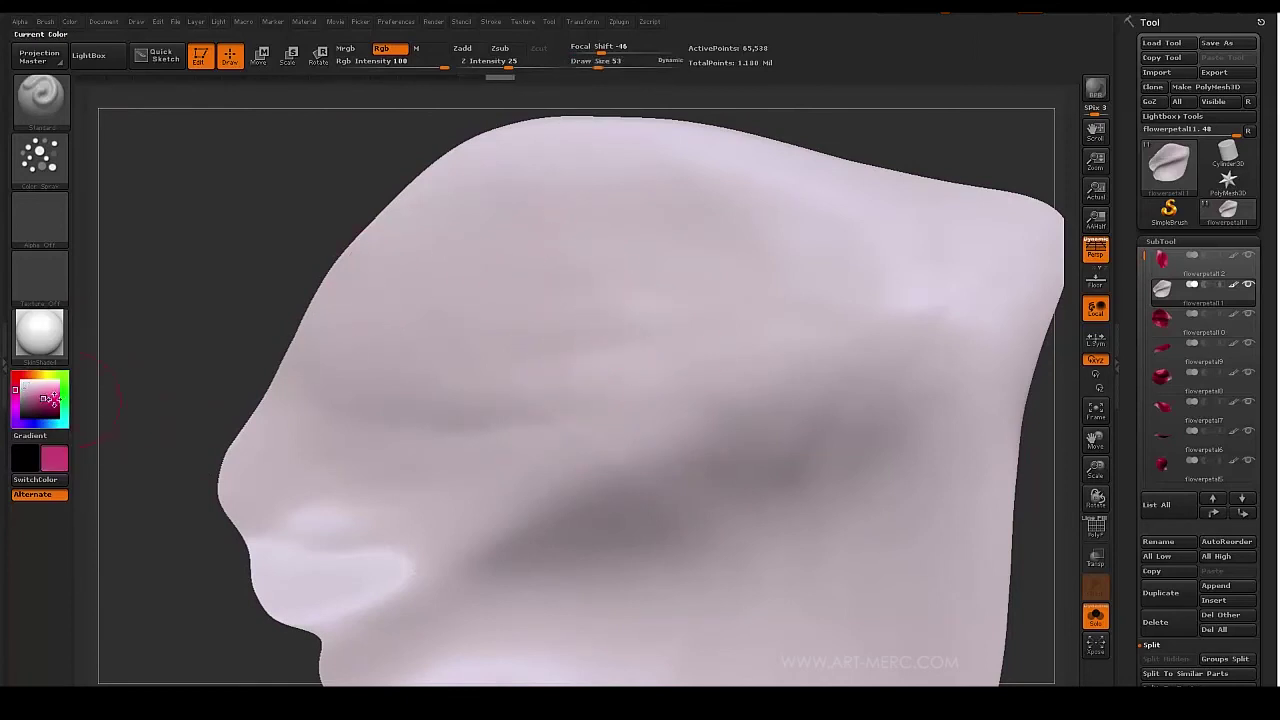
Choose a saturated magenta-pink and paint broad, overlapping diagonal strokes across the pale petal.
click(52, 398)
mouse_move(775, 380)
mouse_down()
mouse_move(600, 251)
mouse_move(488, 196)
mouse_move(690, 275)
mouse_move(958, 588)
mouse_up()
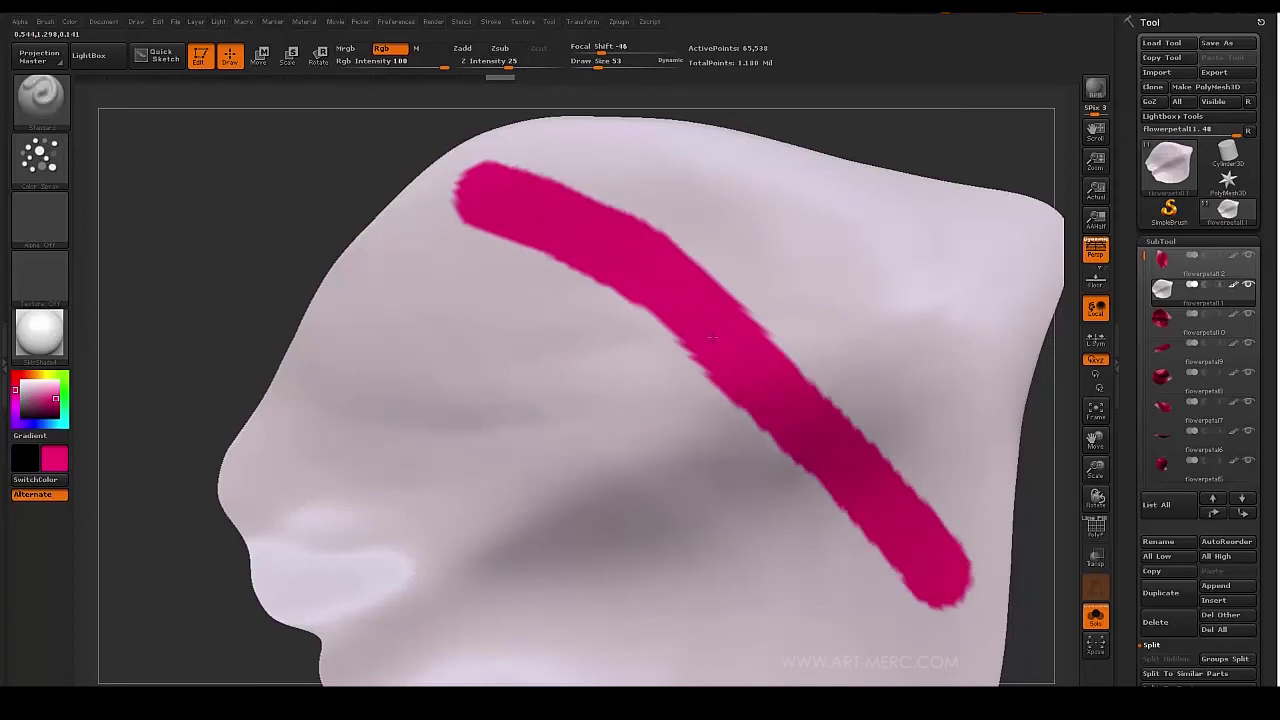
drag(712, 337, 664, 318)
mouse_move(314, 226)
alt+mouse_down()
mouse_move(336, 161)
mouse_move(533, 215)
alt+mouse_up()
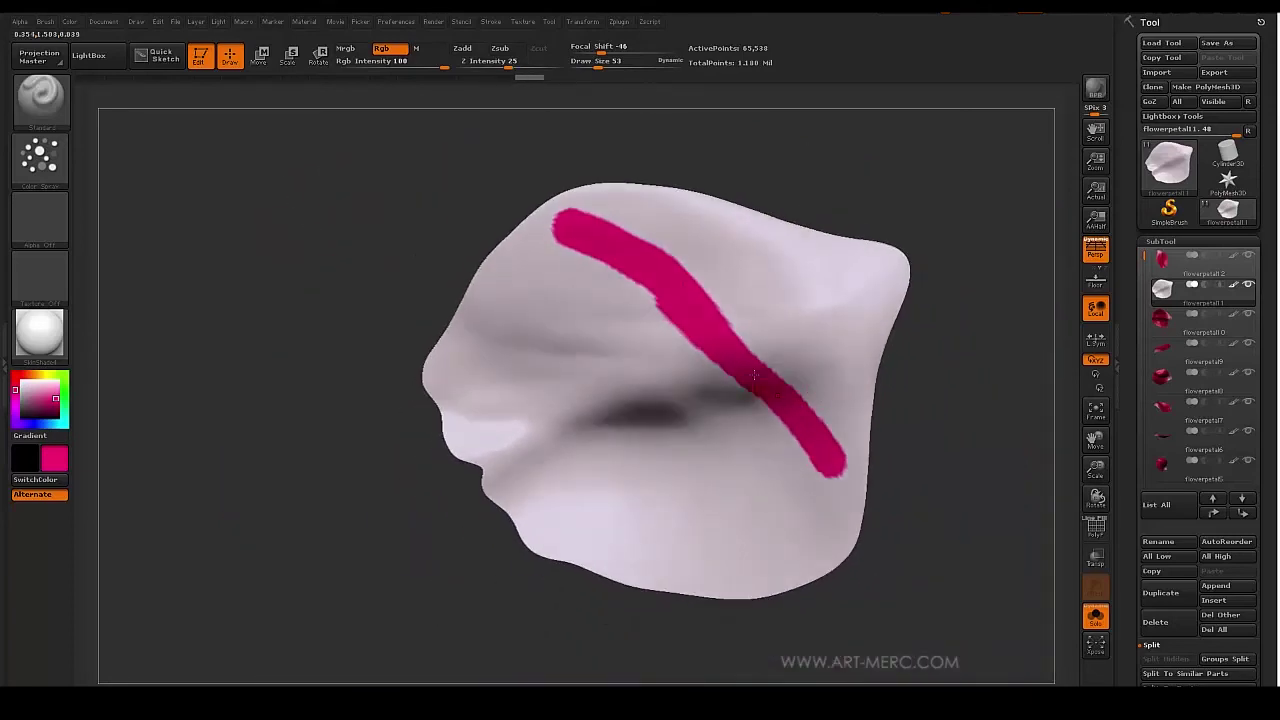
mouse_move(755, 375)
mouse_down()
mouse_move(850, 485)
mouse_move(660, 255)
mouse_move(600, 212)
mouse_move(570, 215)
mouse_up()
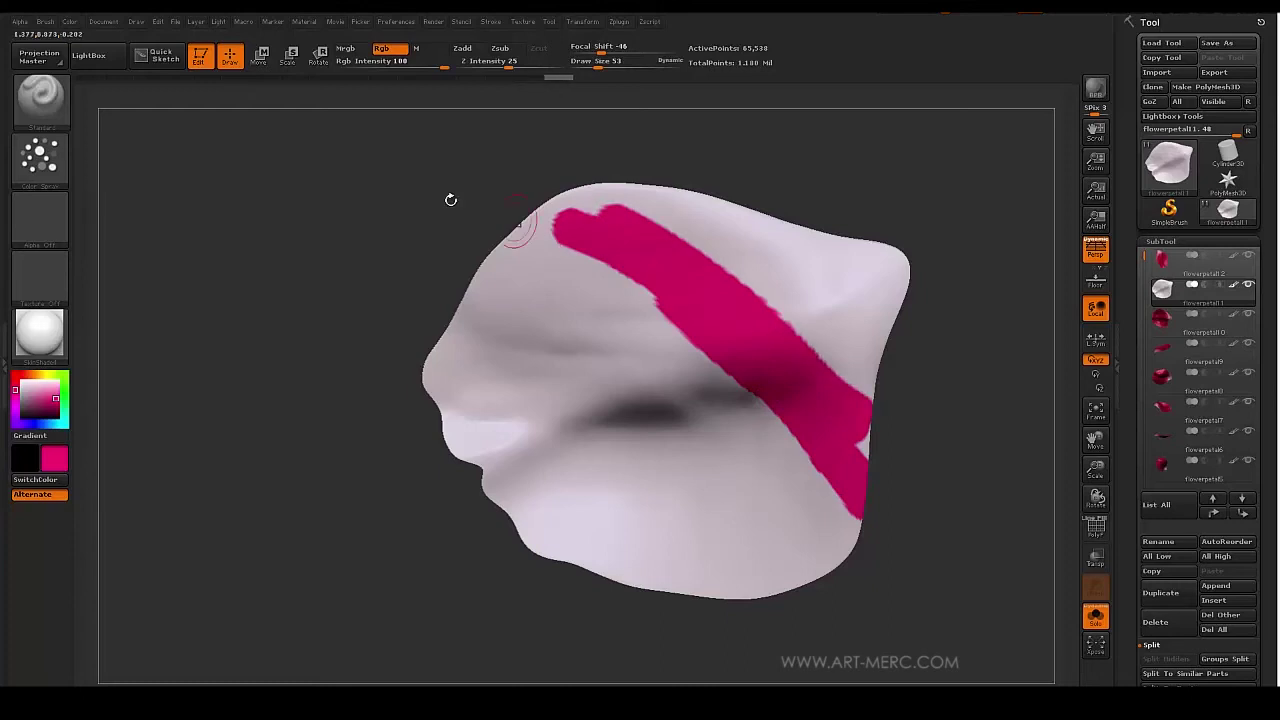
drag(451, 200, 520, 210)
Subdivide the petal twice and paint more magenta strokes over the existing diagonal band.
mouse_move(1169, 291)
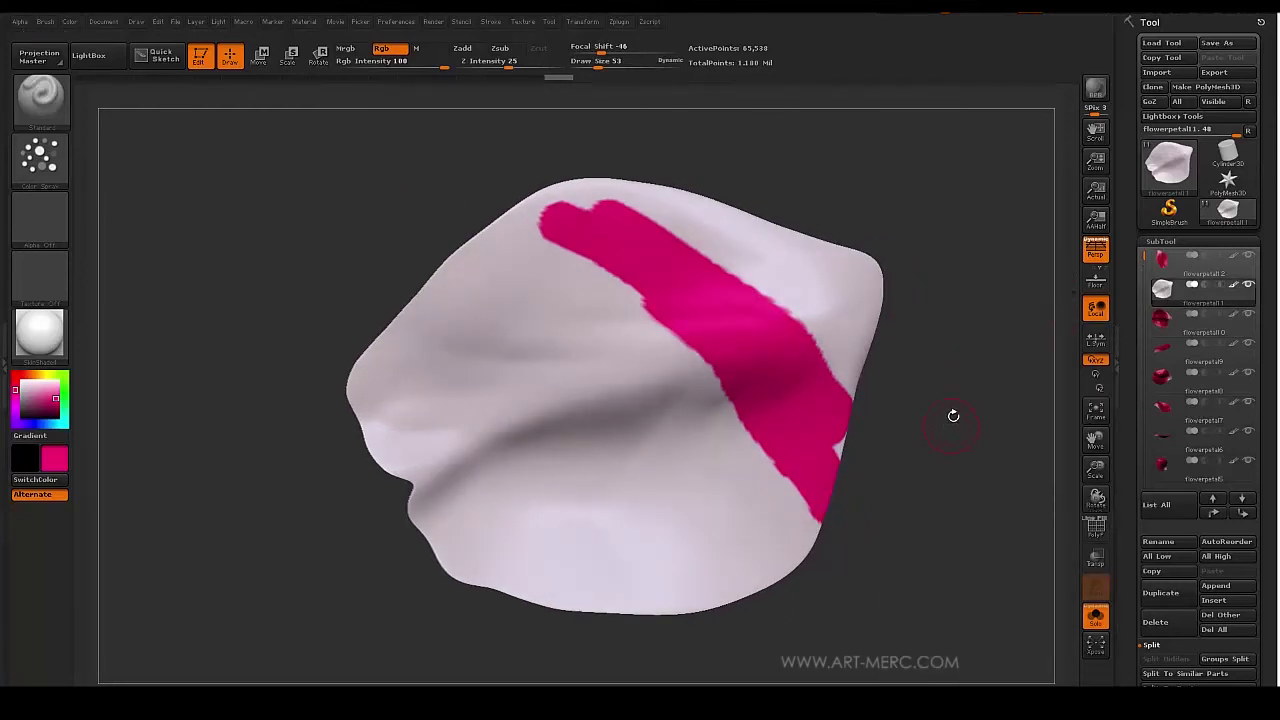
key(ctrl+d)
key(ctrl+d)
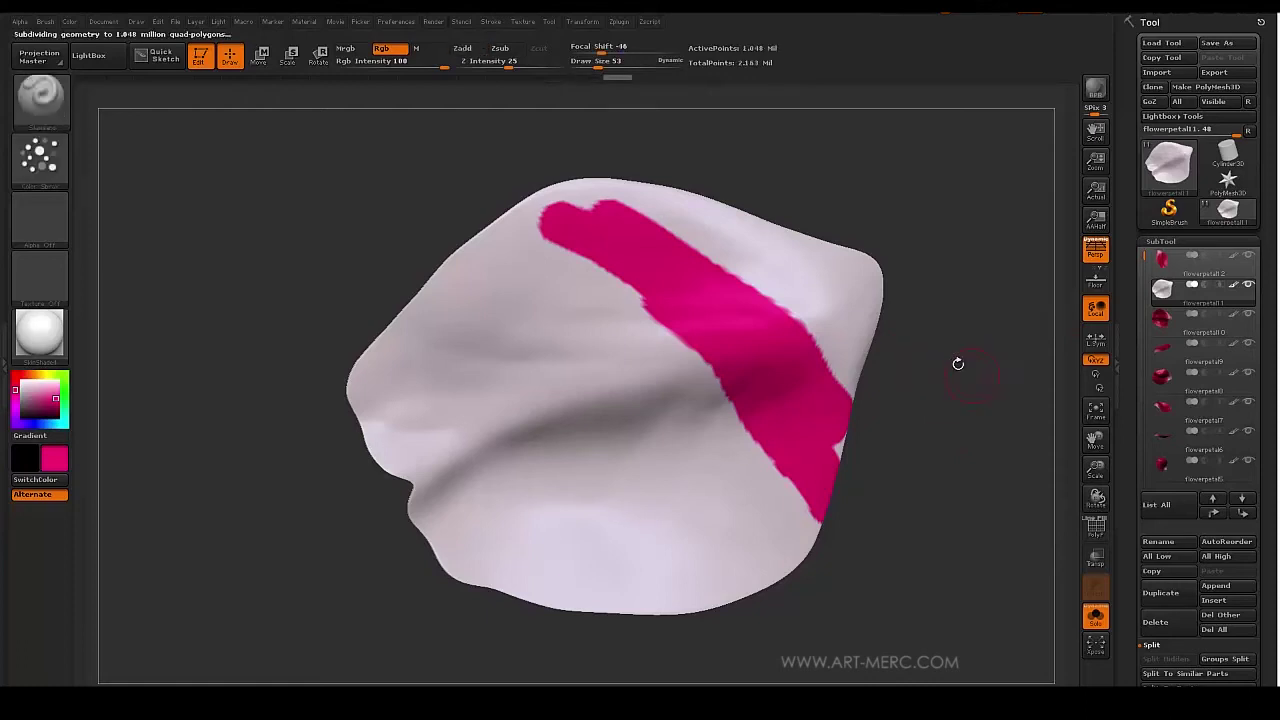
drag(765, 289, 701, 254)
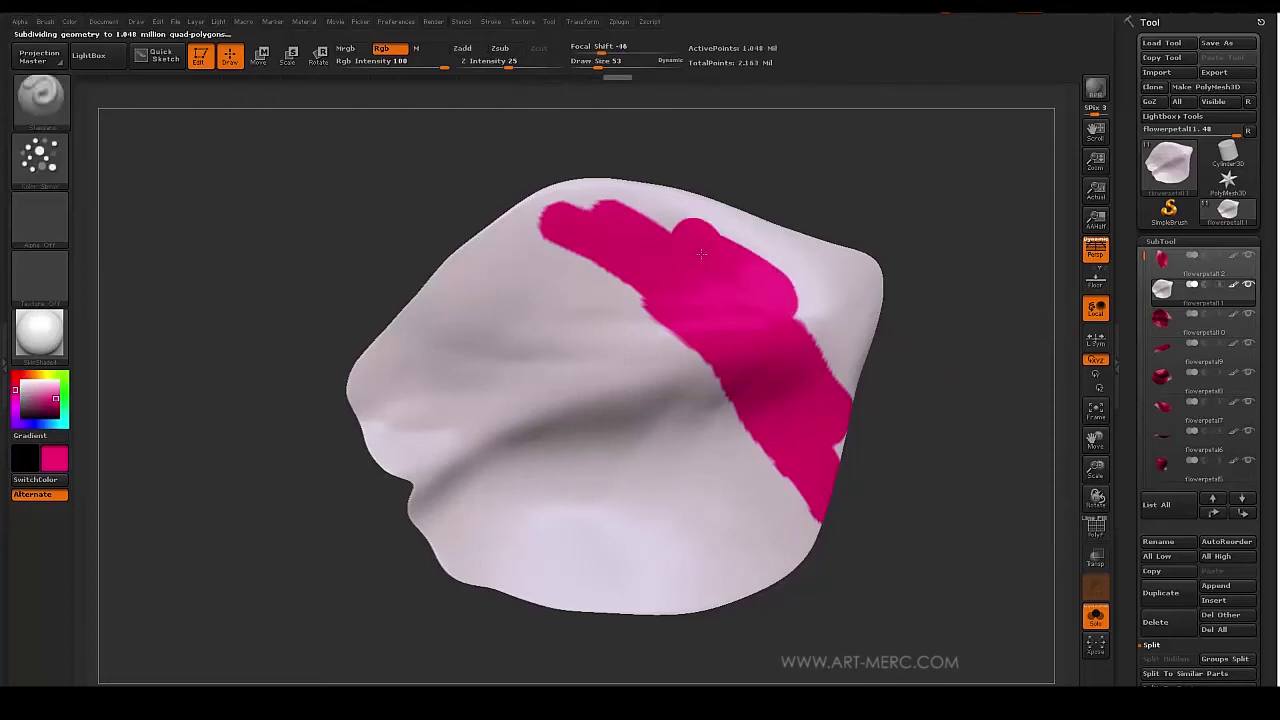
drag(583, 224, 650, 306)
mouse_move(735, 407)
mouse_down()
mouse_move(800, 515)
mouse_move(723, 293)
mouse_up()
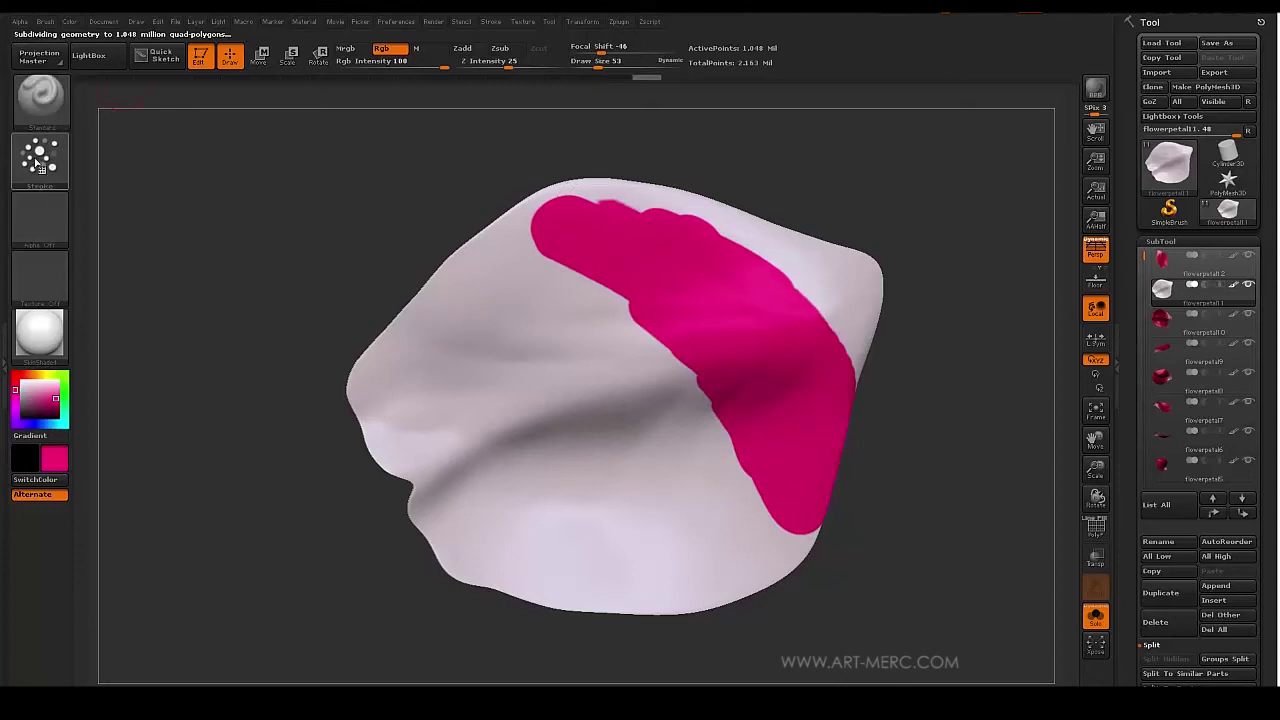
Set the Color Spray placement variance to 1 and extend the magenta over the petal's middle.
click(40, 155)
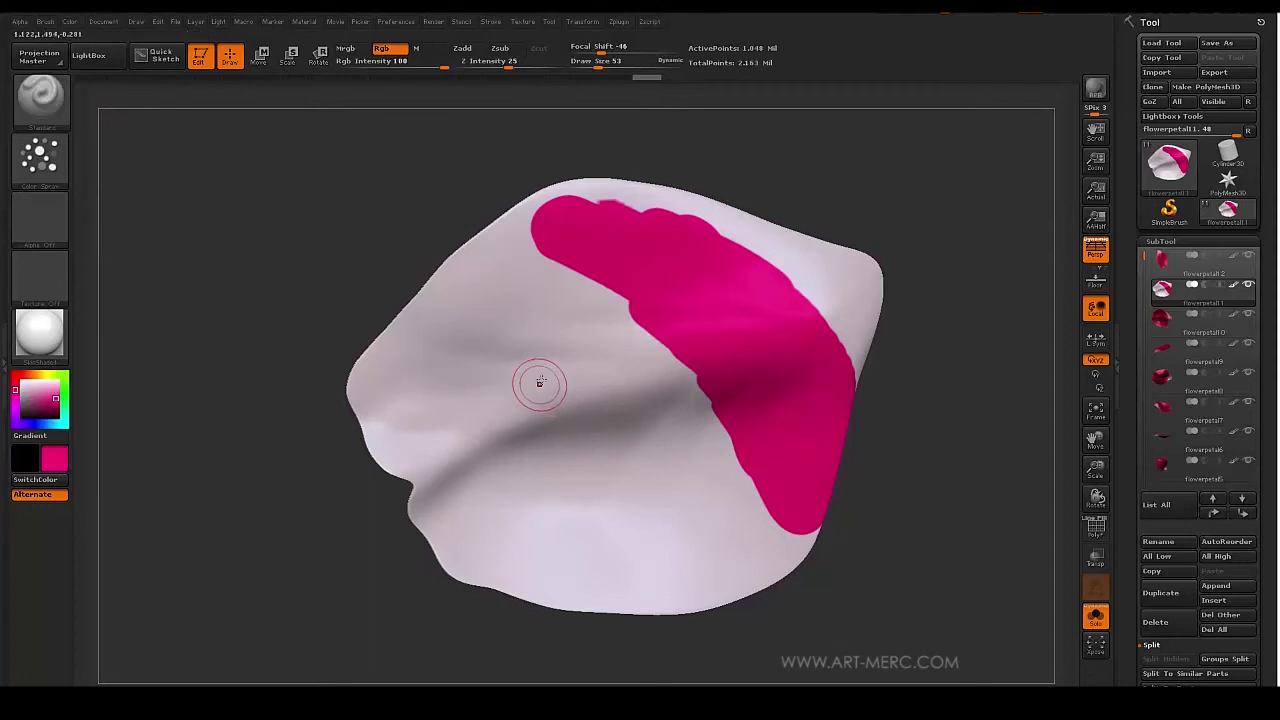
mouse_move(537, 377)
mouse_down()
mouse_move(637, 483)
mouse_move(622, 366)
mouse_move(585, 300)
mouse_move(490, 300)
mouse_move(545, 325)
mouse_move(452, 363)
mouse_move(510, 245)
mouse_move(680, 420)
mouse_move(700, 470)
mouse_move(724, 470)
mouse_up()
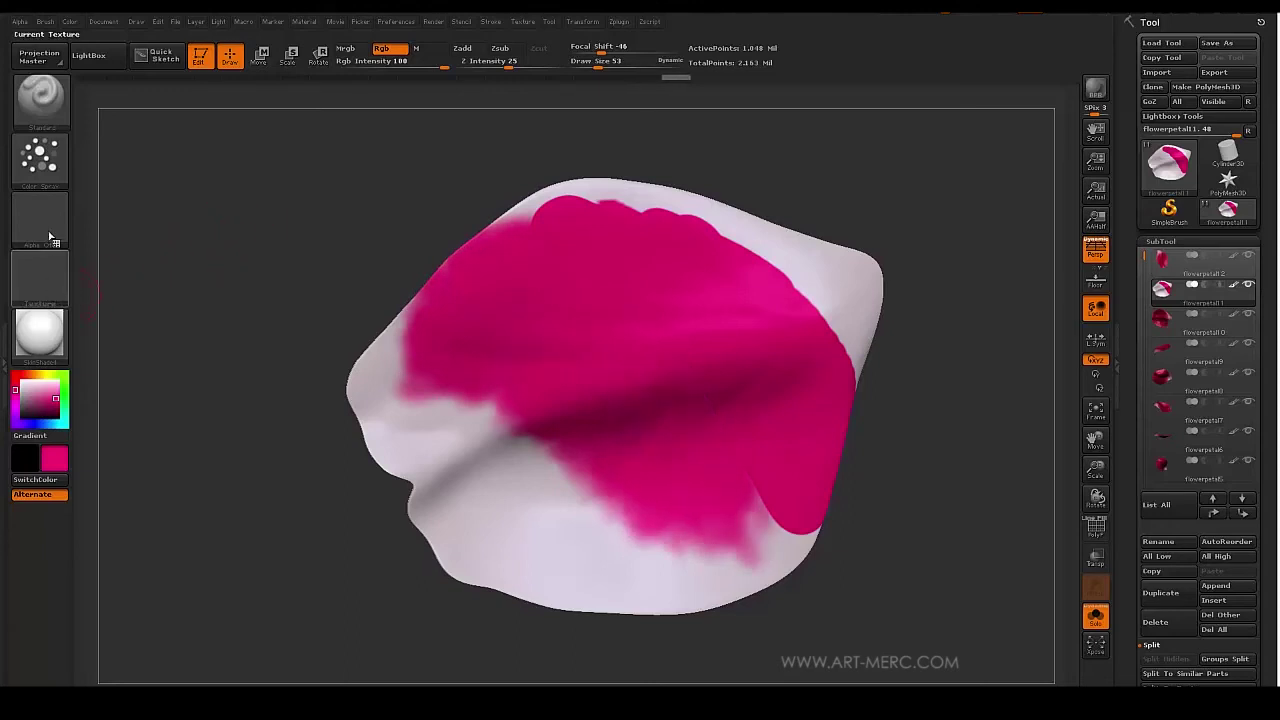
Set the Color Spray flow variance to 0.11428 and test it on the pale lower part of the petal.
click(40, 155)
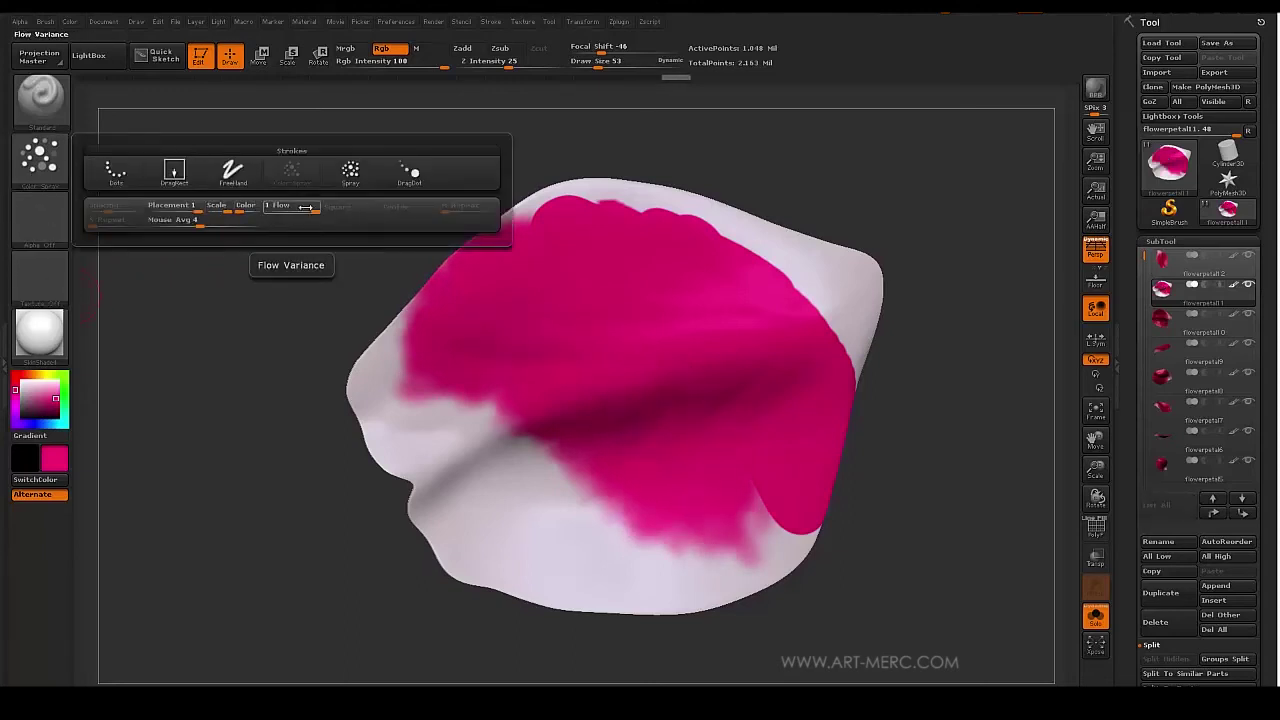
drag(305, 207, 283, 205)
mouse_move(273, 294)
alt+mouse_down()
mouse_move(277, 217)
mouse_move(194, 382)
mouse_move(170, 271)
mouse_move(190, 340)
alt+mouse_up()
click(40, 155)
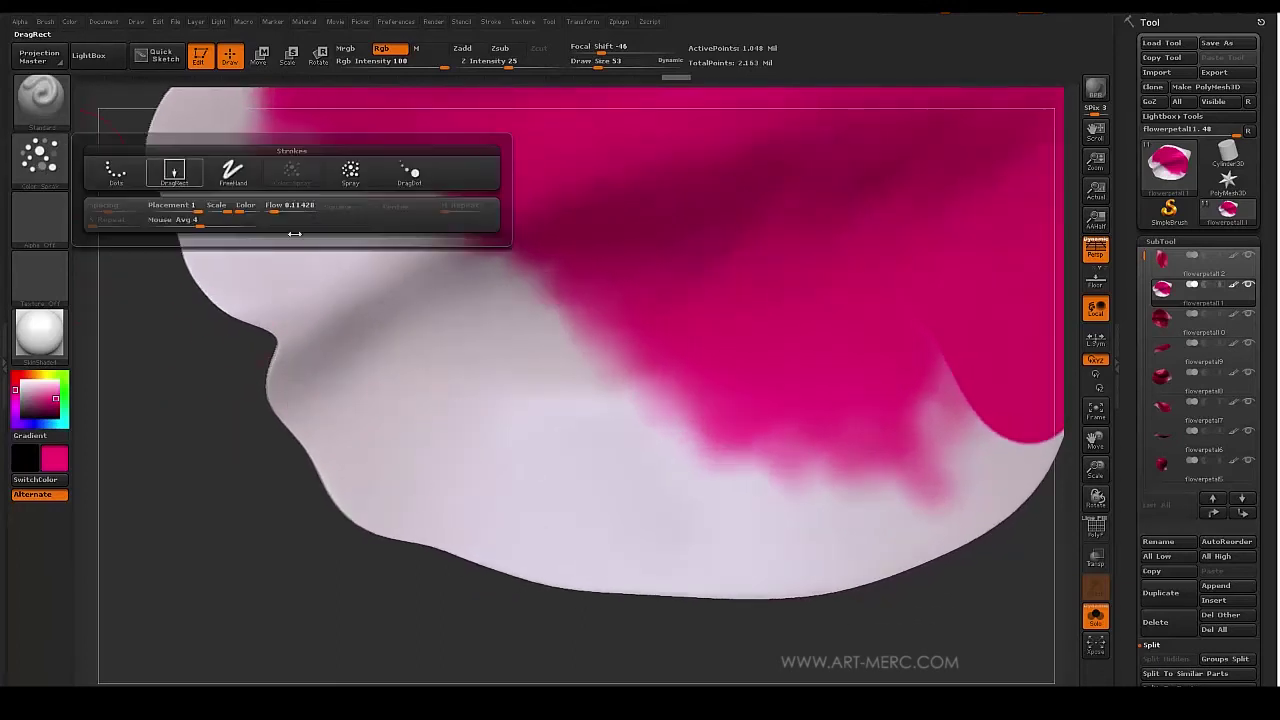
mouse_move(582, 479)
mouse_down()
mouse_move(551, 457)
mouse_move(520, 400)
mouse_move(443, 380)
mouse_move(371, 315)
mouse_up()
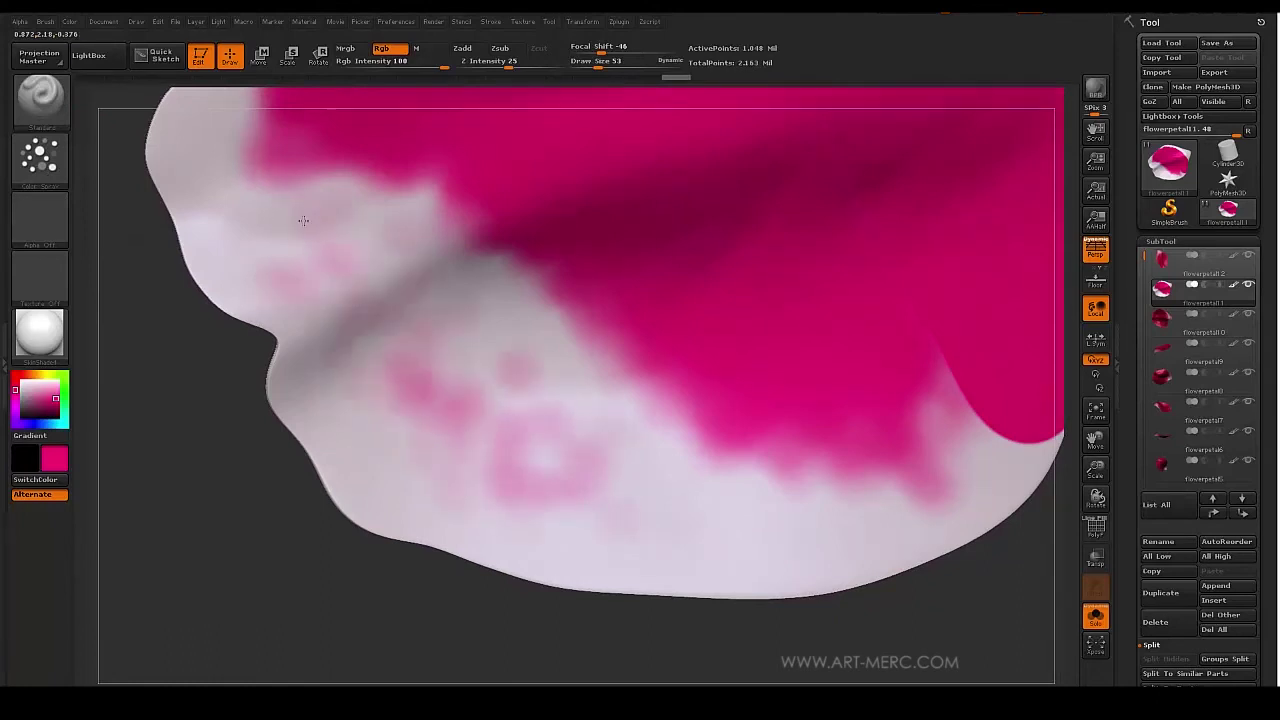
Raise the Color Spray flow variance to 0.61428 and spray more magenta over the lower part of the petal.
click(40, 158)
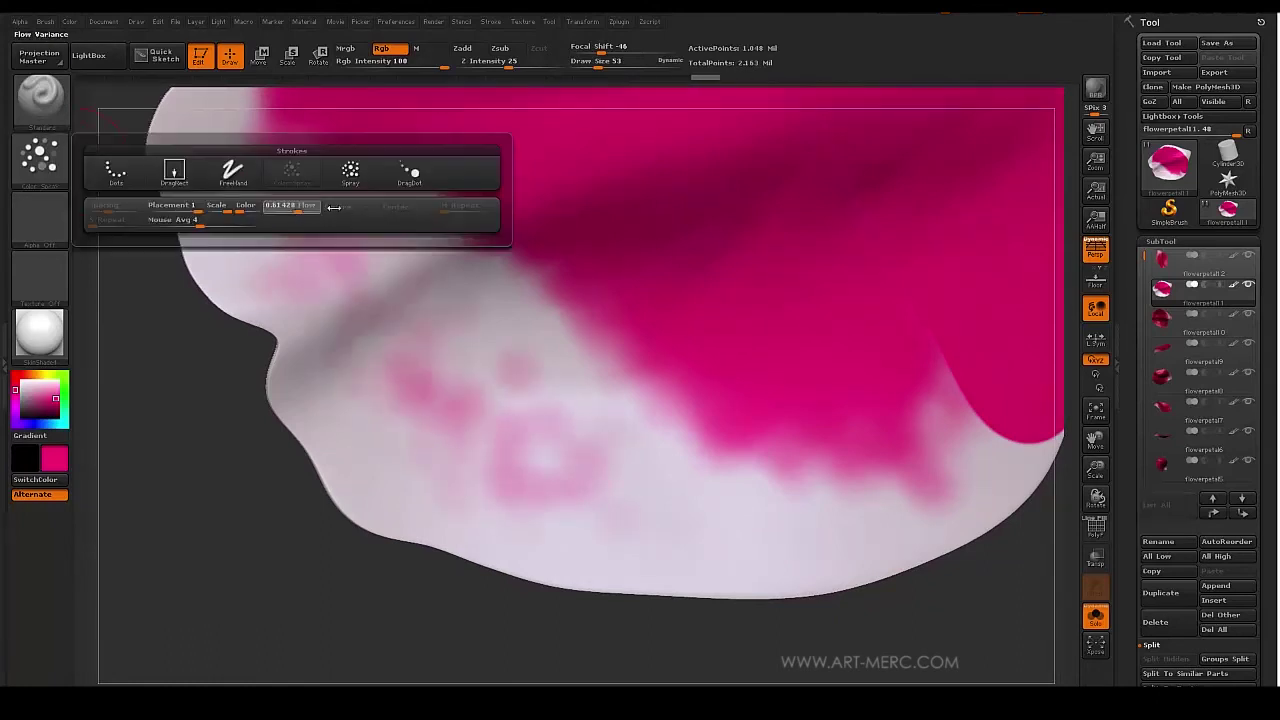
drag(502, 394, 452, 358)
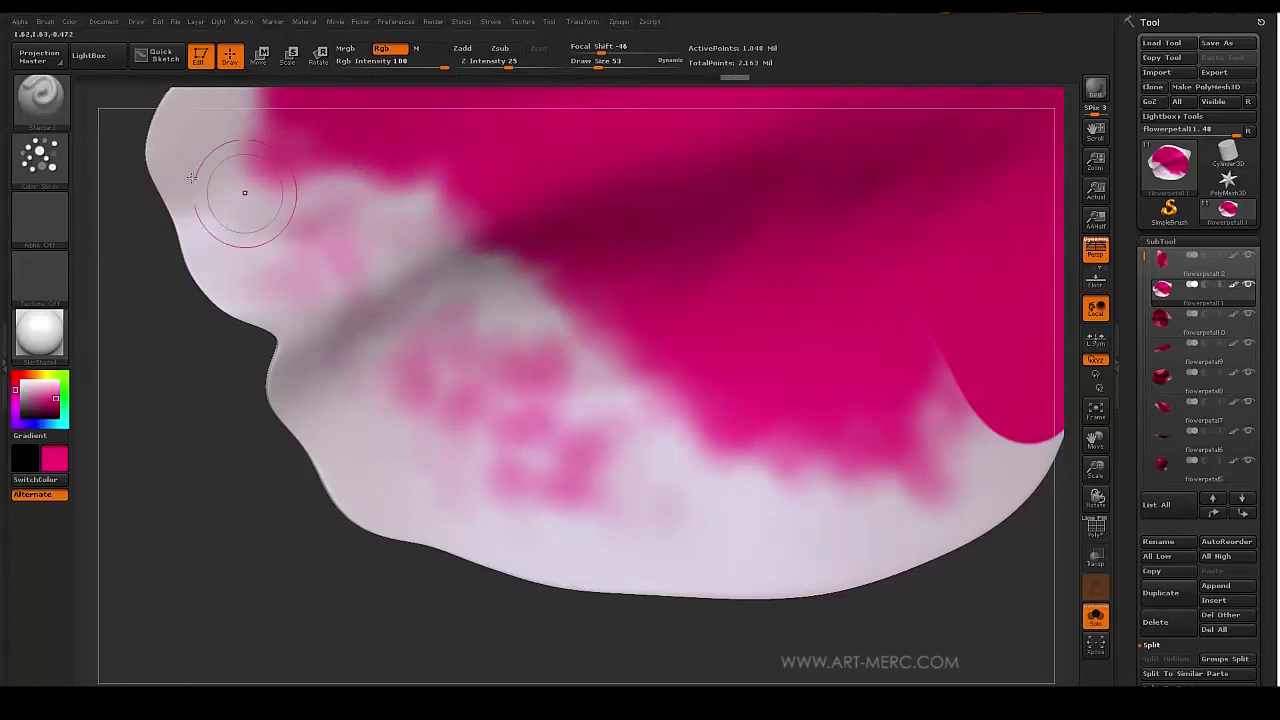
drag(558, 418, 312, 285)
Set the Color Spray flow variance to 1 and cover the whole petal in magenta.
click(36, 170)
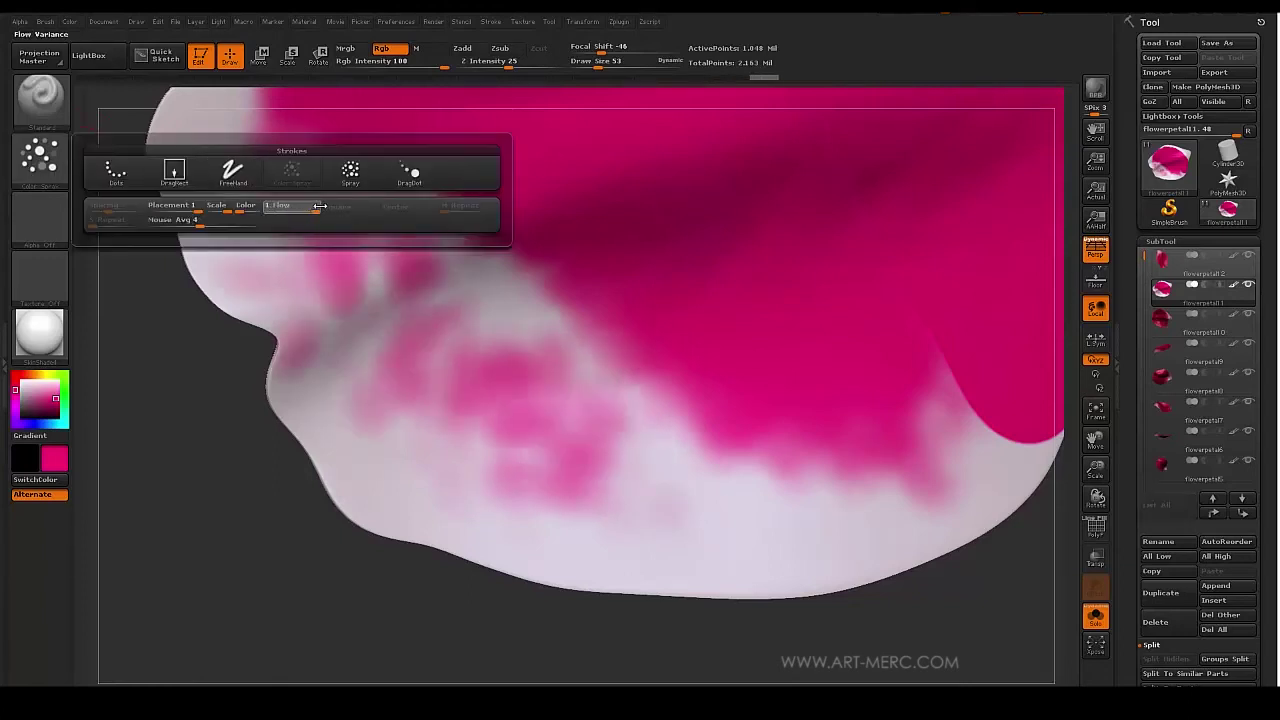
mouse_move(598, 494)
mouse_down()
mouse_move(590, 445)
mouse_move(251, 195)
mouse_move(440, 470)
mouse_move(900, 480)
mouse_move(990, 430)
mouse_move(425, 428)
mouse_move(272, 395)
mouse_up()
mouse_move(257, 451)
alt+mouse_down()
mouse_move(241, 346)
mouse_move(294, 417)
mouse_move(277, 336)
mouse_move(284, 362)
alt+mouse_up()
mouse_move(462, 384)
mouse_down()
mouse_move(378, 350)
mouse_move(552, 238)
mouse_move(704, 284)
mouse_move(724, 335)
mouse_move(688, 478)
mouse_move(497, 492)
mouse_up()
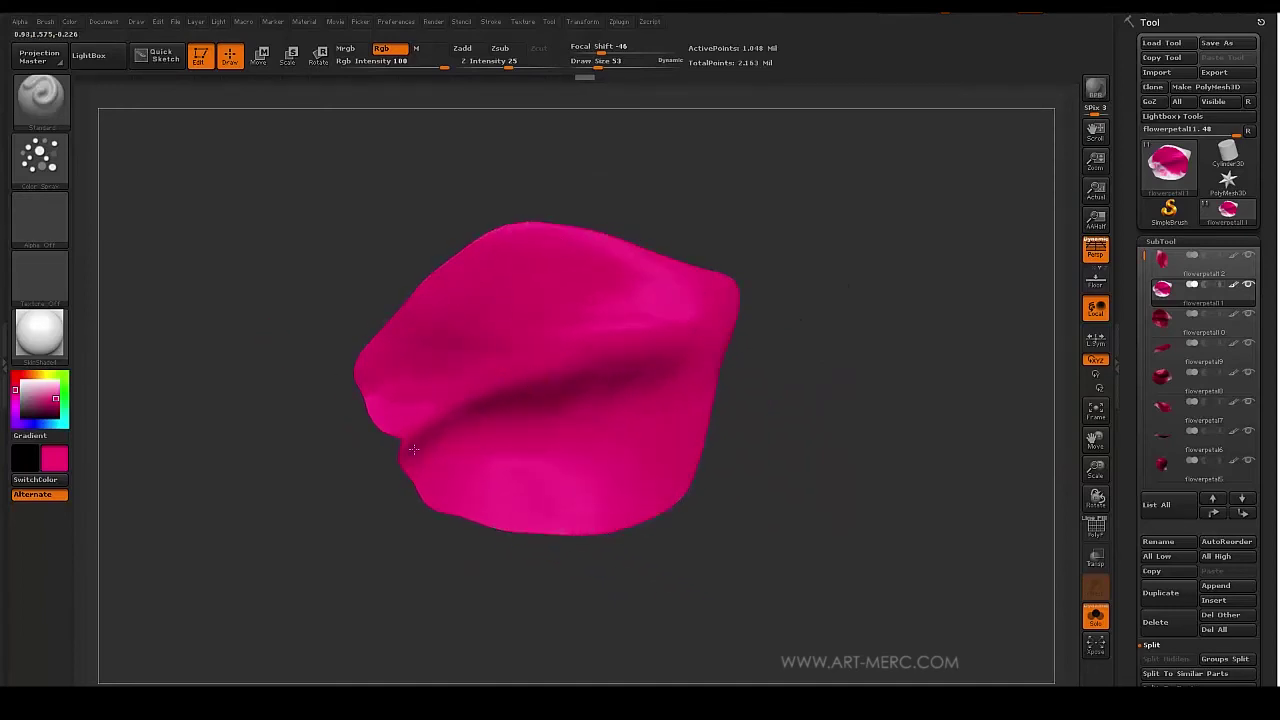
drag(413, 449, 217, 197)
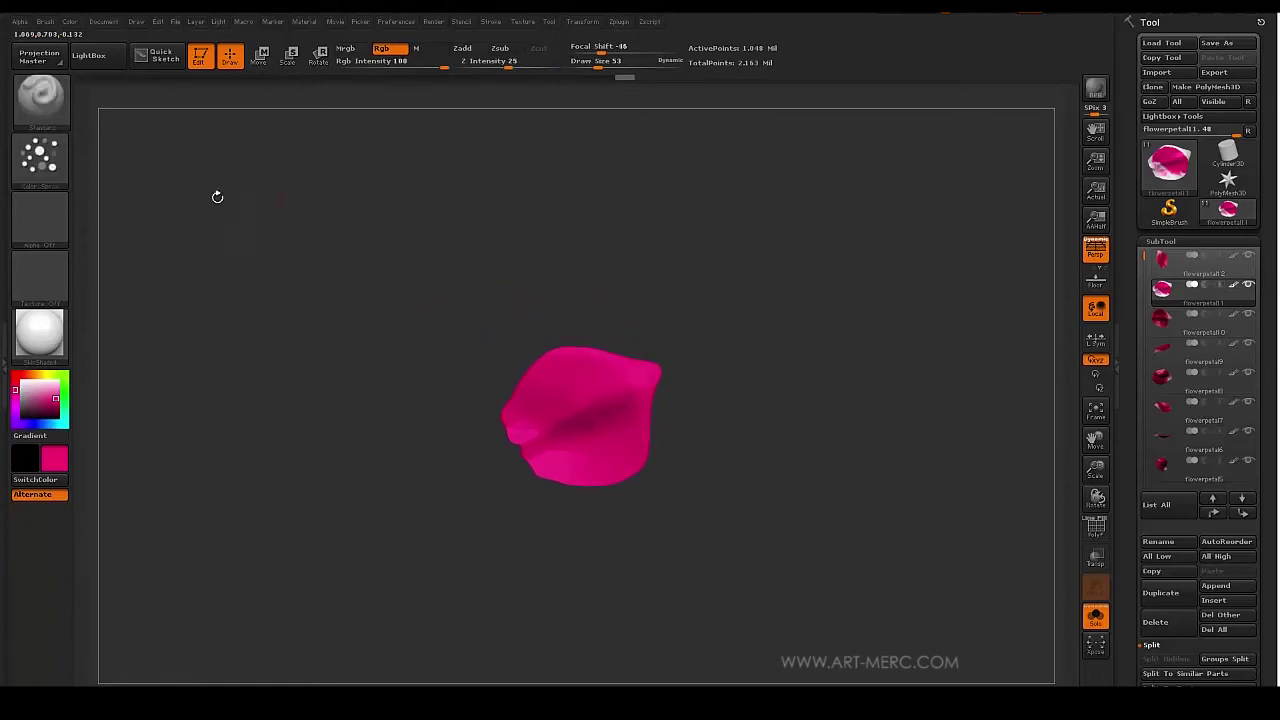
Set the Color Spray placement variance to 0.4.
click(40, 155)
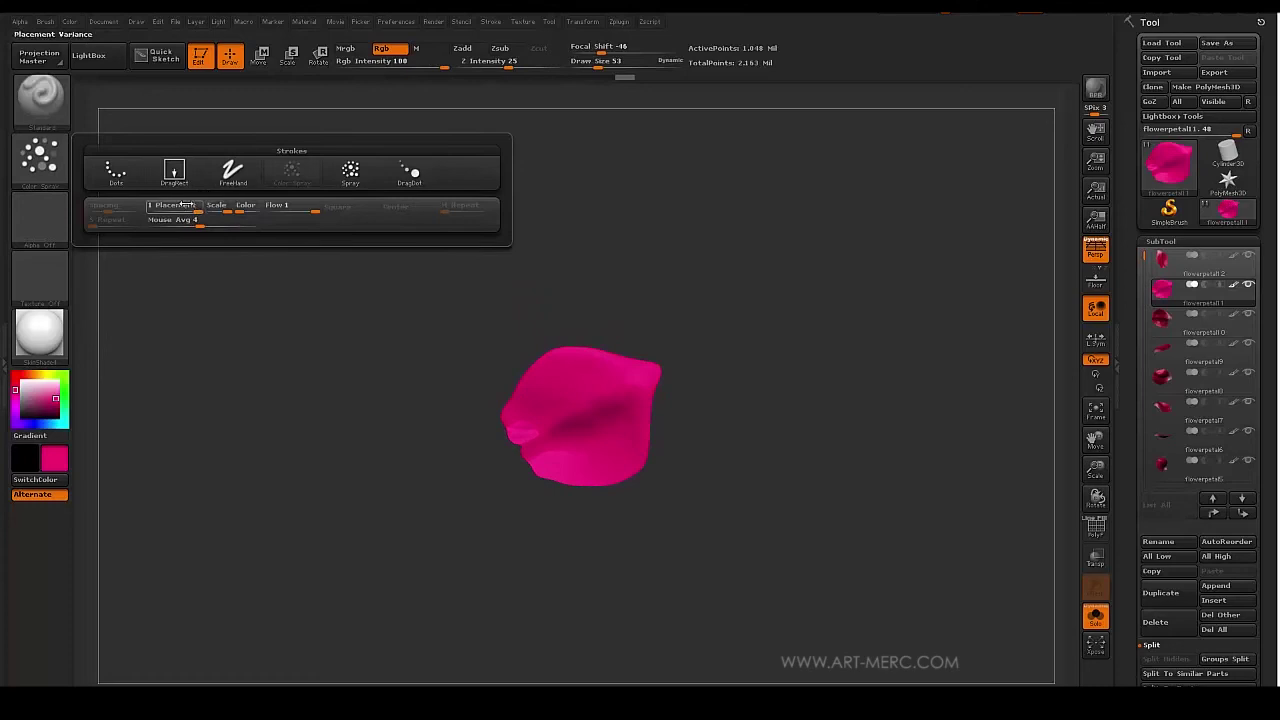
click(57, 170)
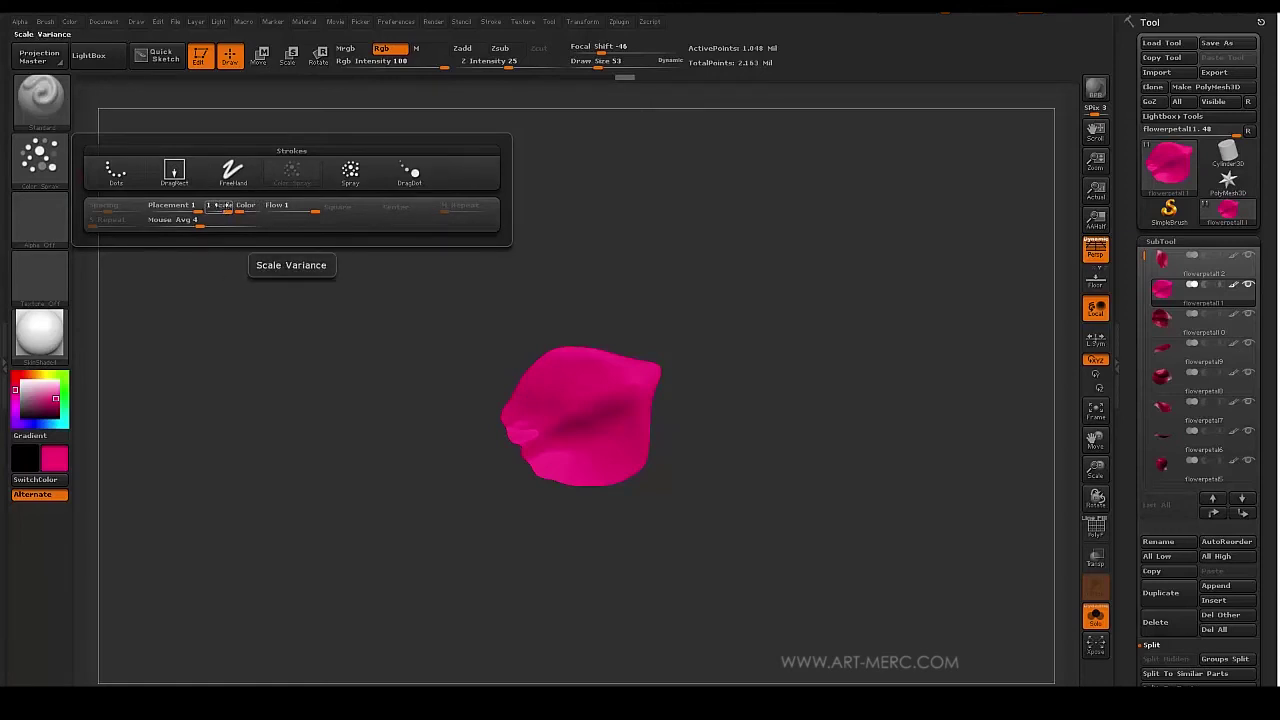
drag(193, 207, 177, 201)
click(62, 168)
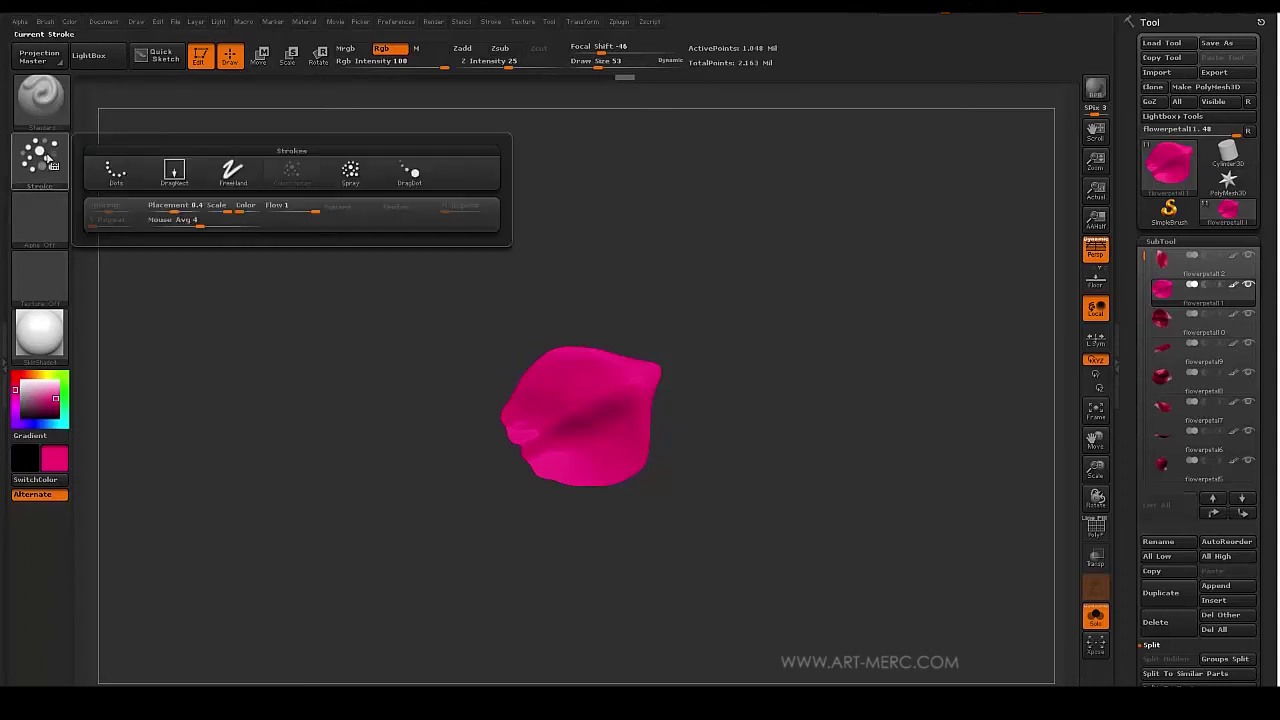
drag(284, 206, 288, 206)
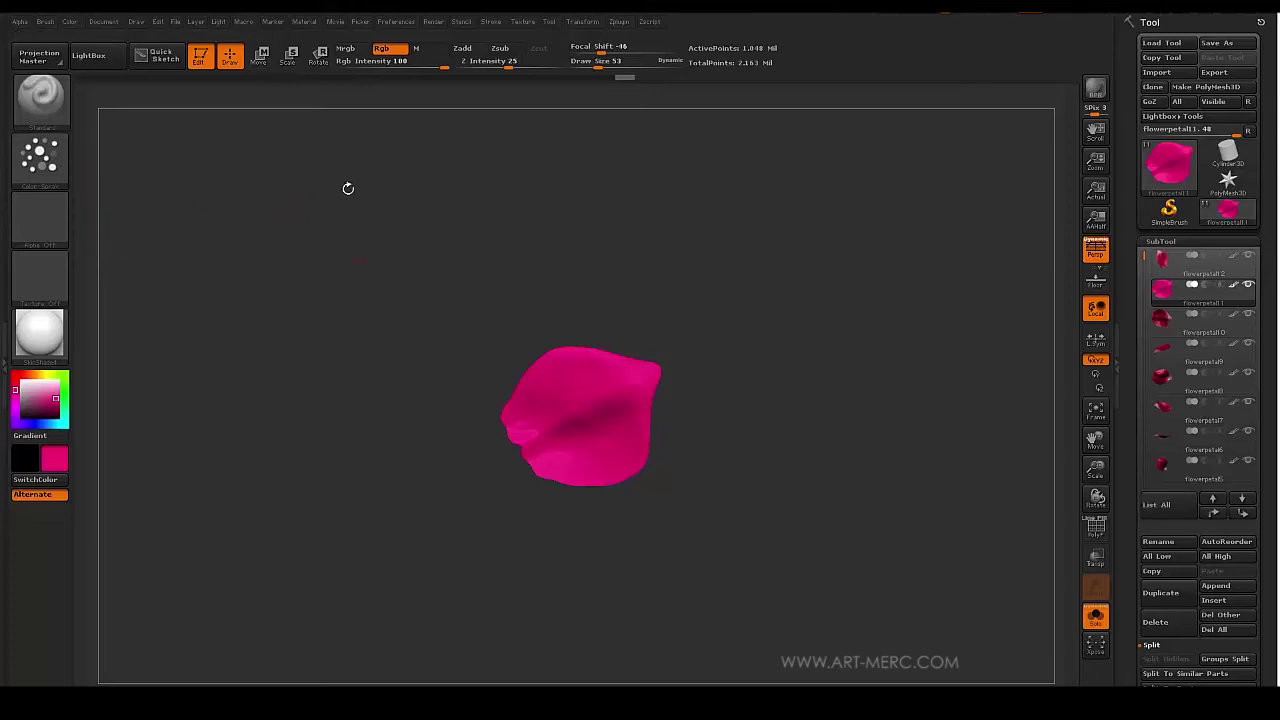
Turn the petal upright and choose a speckled alpha for the Color Spray brush.
mouse_move(353, 250)
alt+mouse_down()
mouse_move(385, 420)
mouse_move(495, 595)
alt+mouse_up()
mouse_move(360, 400)
alt+mouse_down()
mouse_move(346, 372)
mouse_move(311, 426)
mouse_move(452, 564)
alt+mouse_up()
mouse_move(394, 460)
alt+mouse_down()
mouse_move(268, 346)
mouse_move(283, 397)
mouse_move(289, 366)
mouse_move(258, 355)
alt+mouse_up()
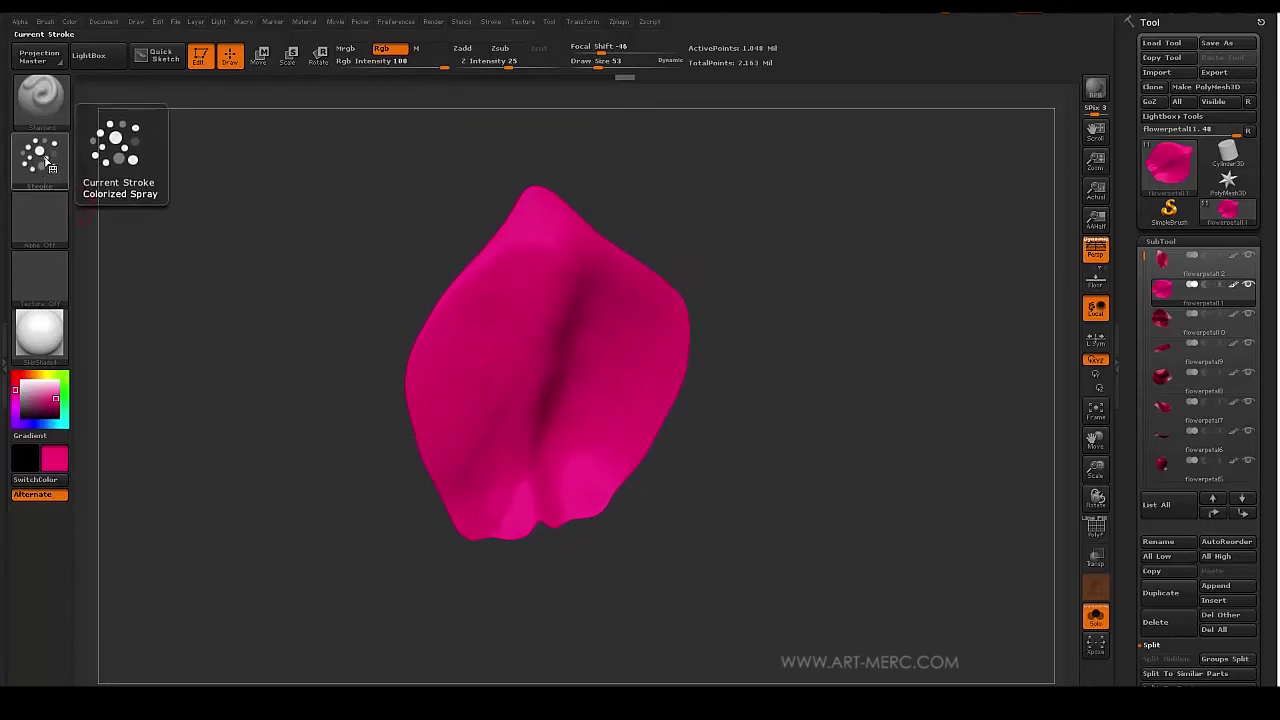
click(40, 216)
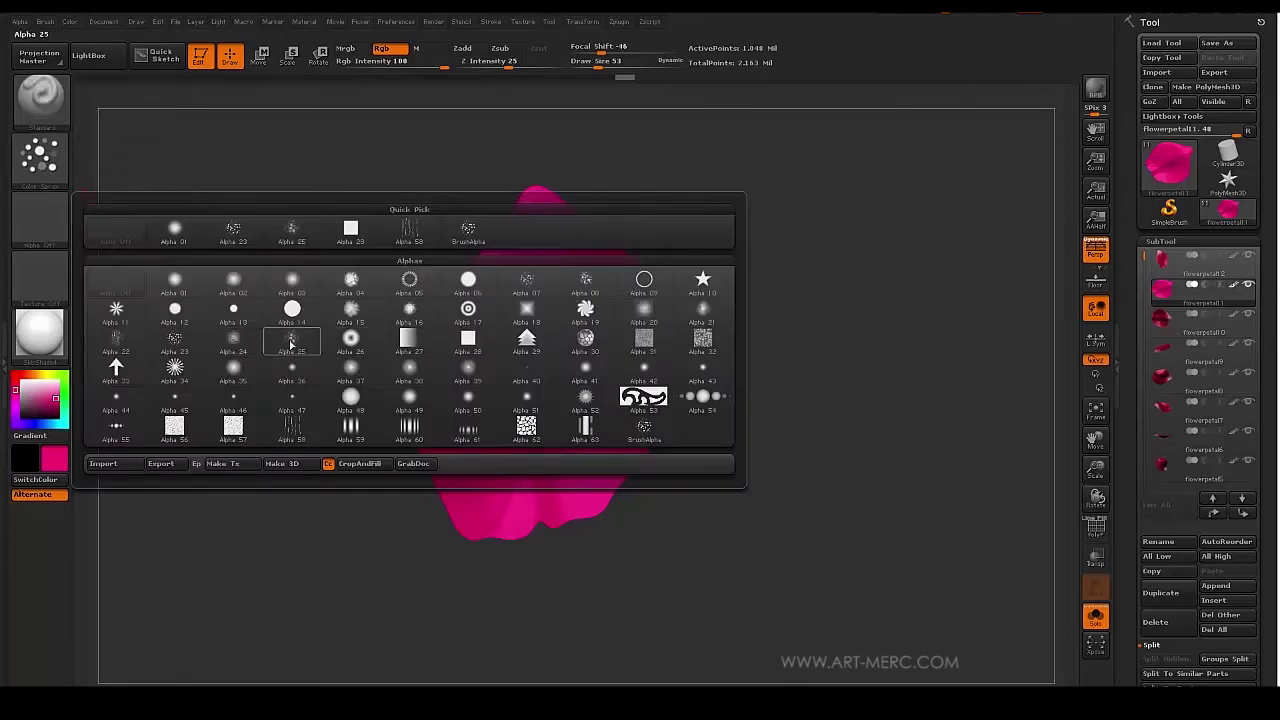
click(175, 340)
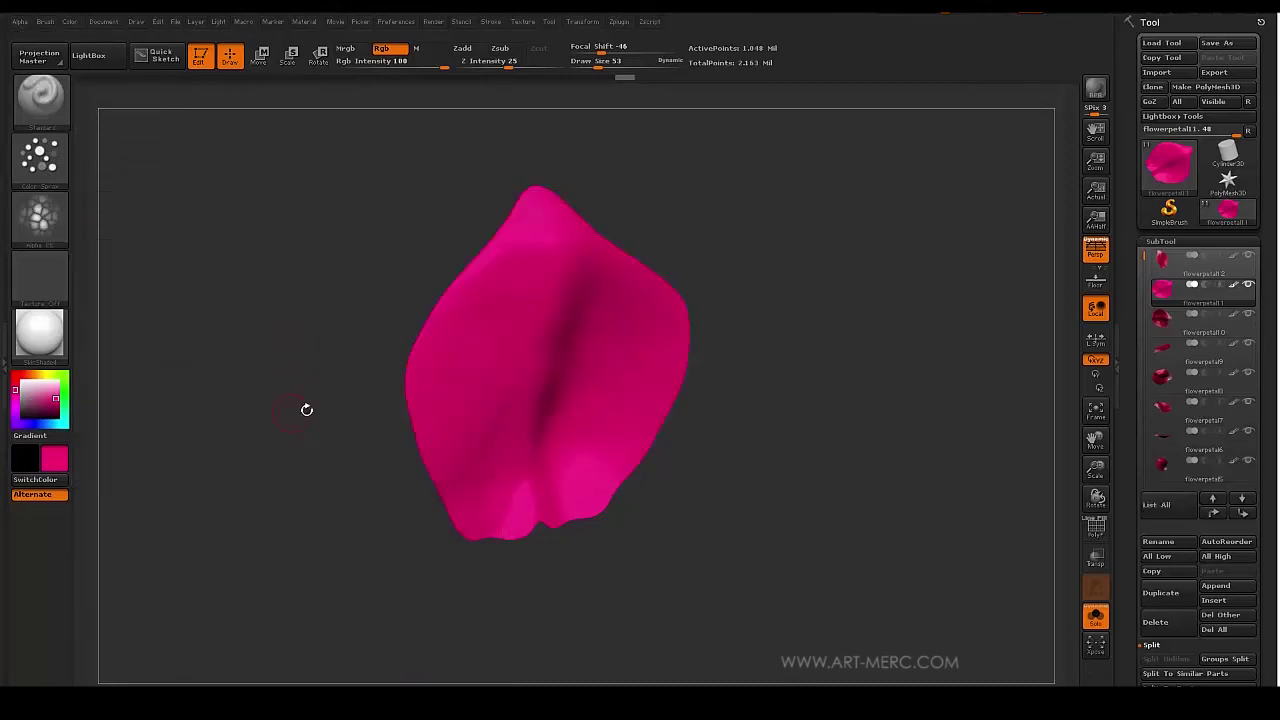
drag(306, 409, 247, 258)
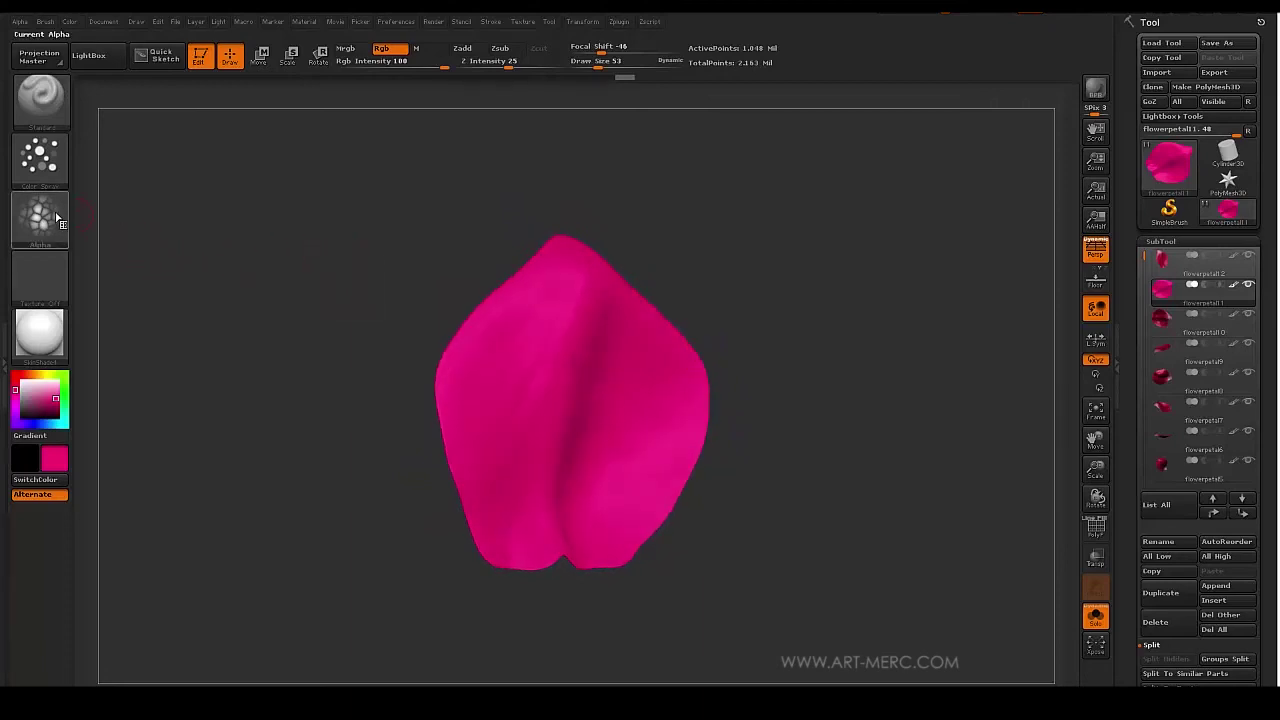
mouse_move(47, 234)
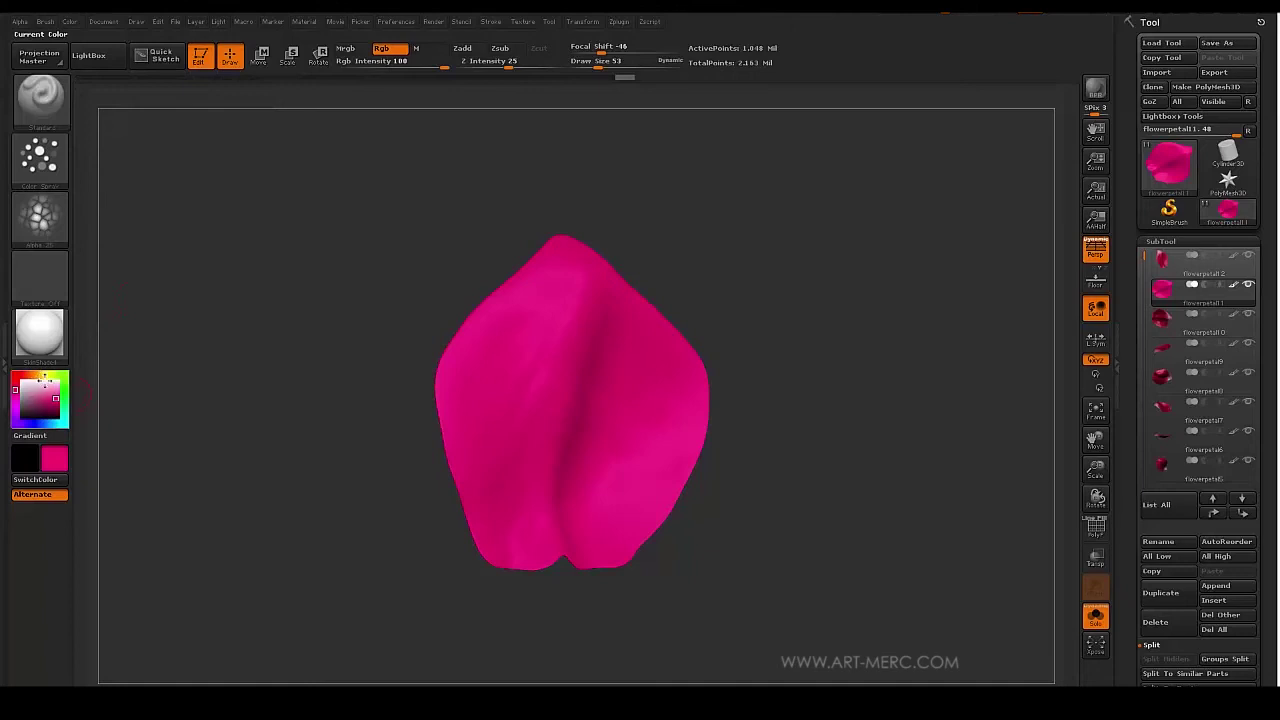
Choose a darker, muted pink as the main colour and set the draw size to 186.
drag(50, 396, 40, 406)
key(s)
drag(357, 438, 378, 438)
drag(320, 408, 344, 398)
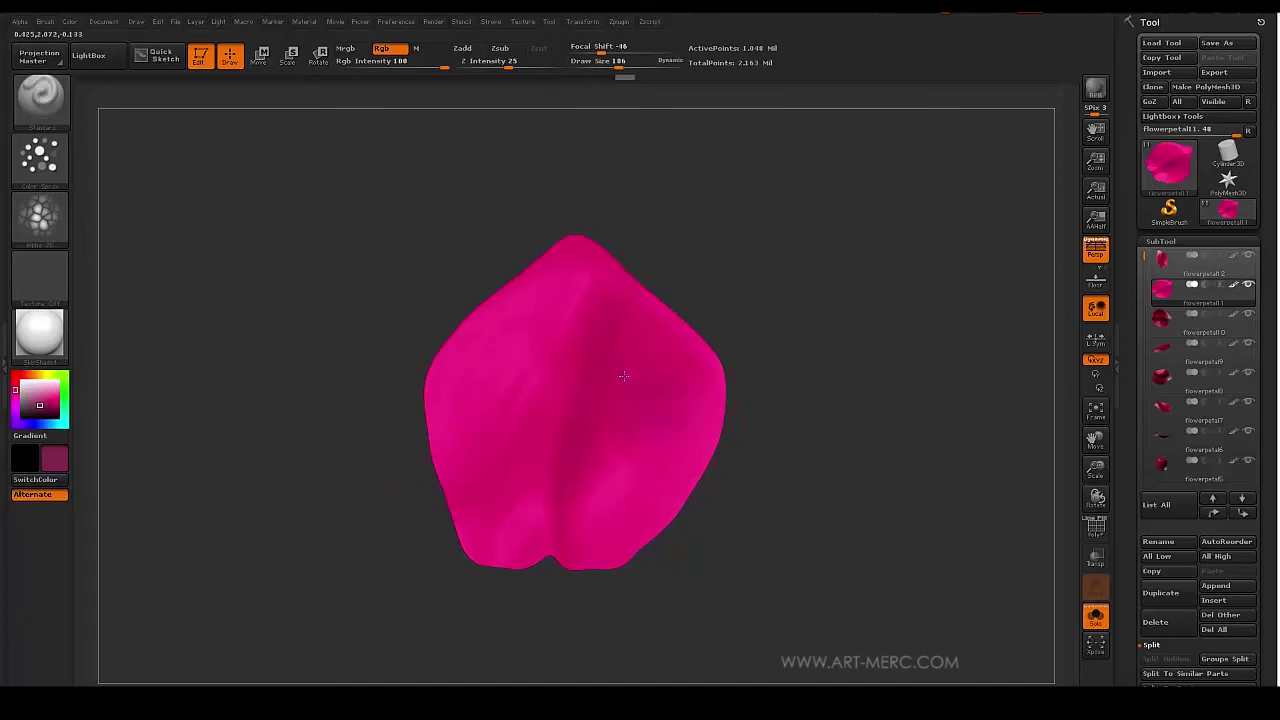
Undo the full-intensity dark test stroke, set the RGB intensity to 35 and shade the petal's centre.
drag(623, 375, 582, 336)
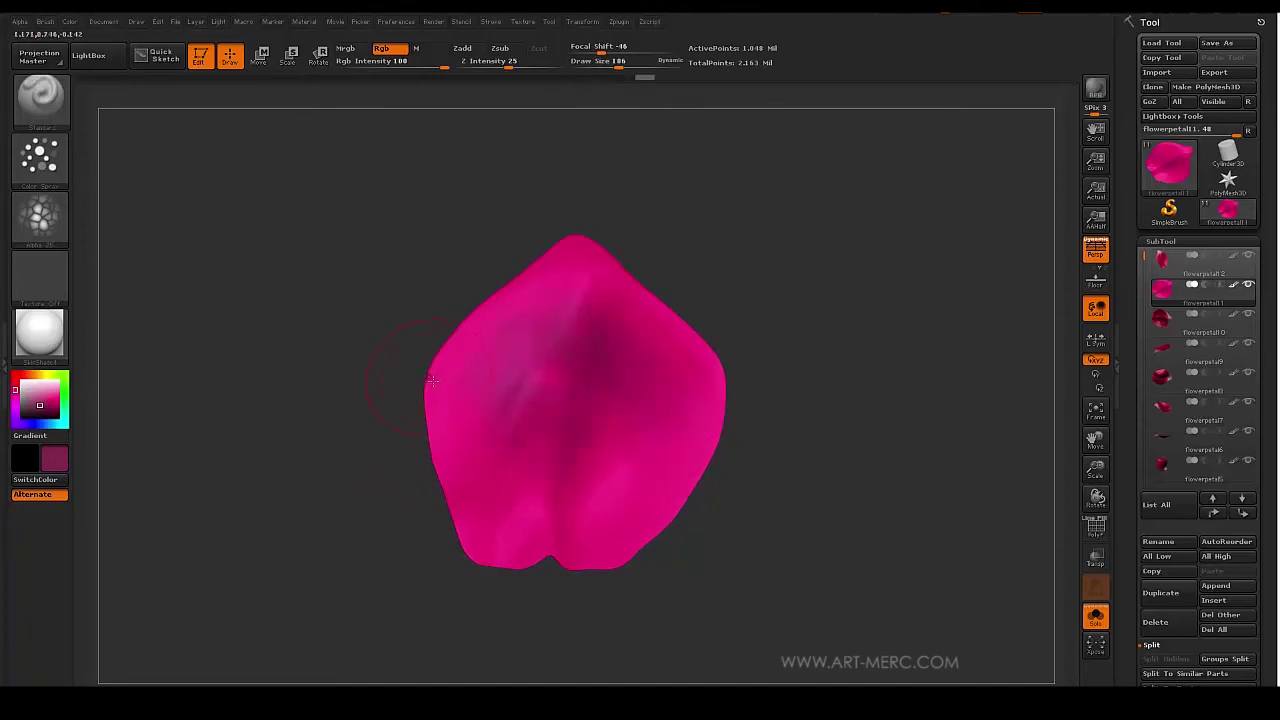
key(ctrl+z)
drag(429, 65, 401, 65)
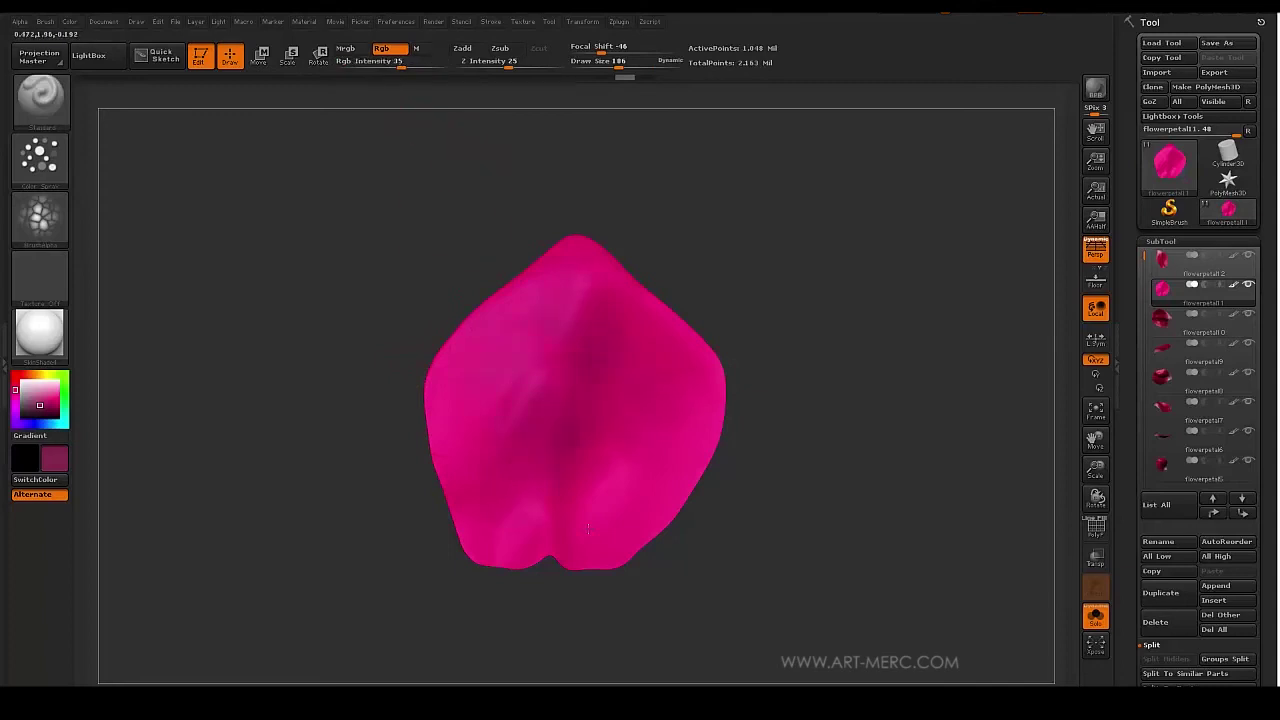
drag(398, 323, 393, 334)
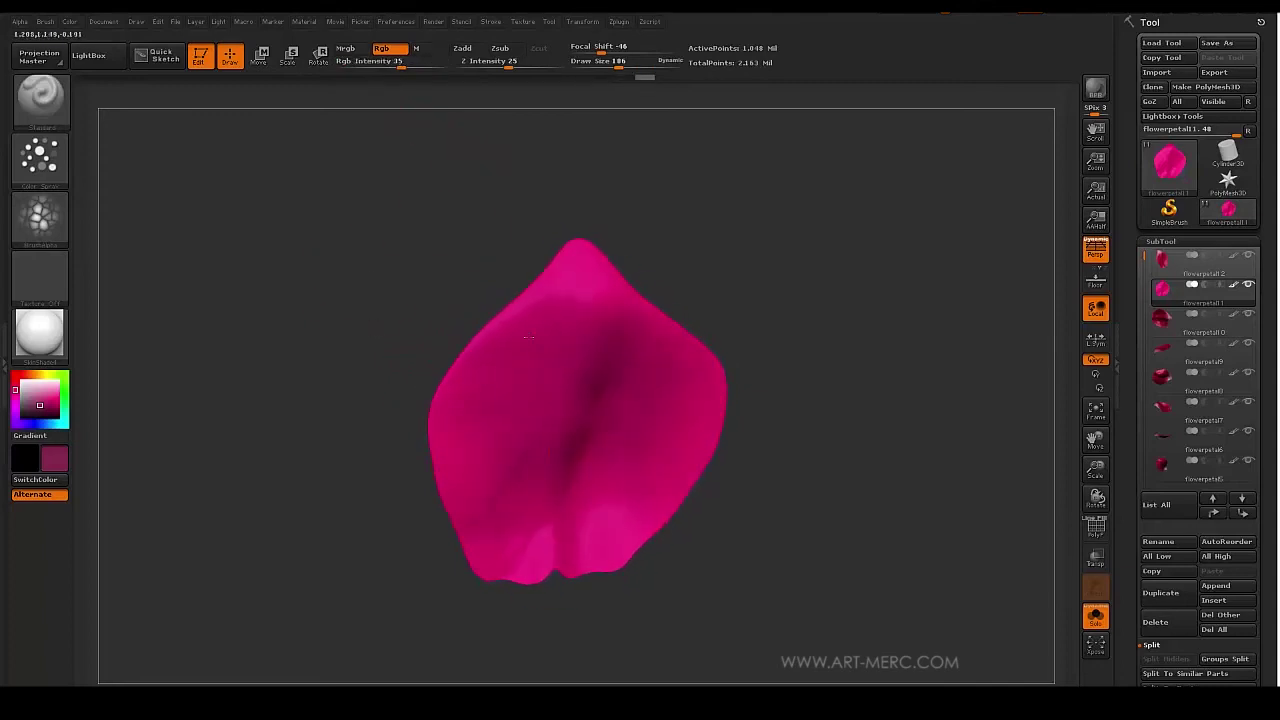
Set the focal shift to -92 and build up dark pink shading on both sides of the petal.
drag(600, 54, 577, 54)
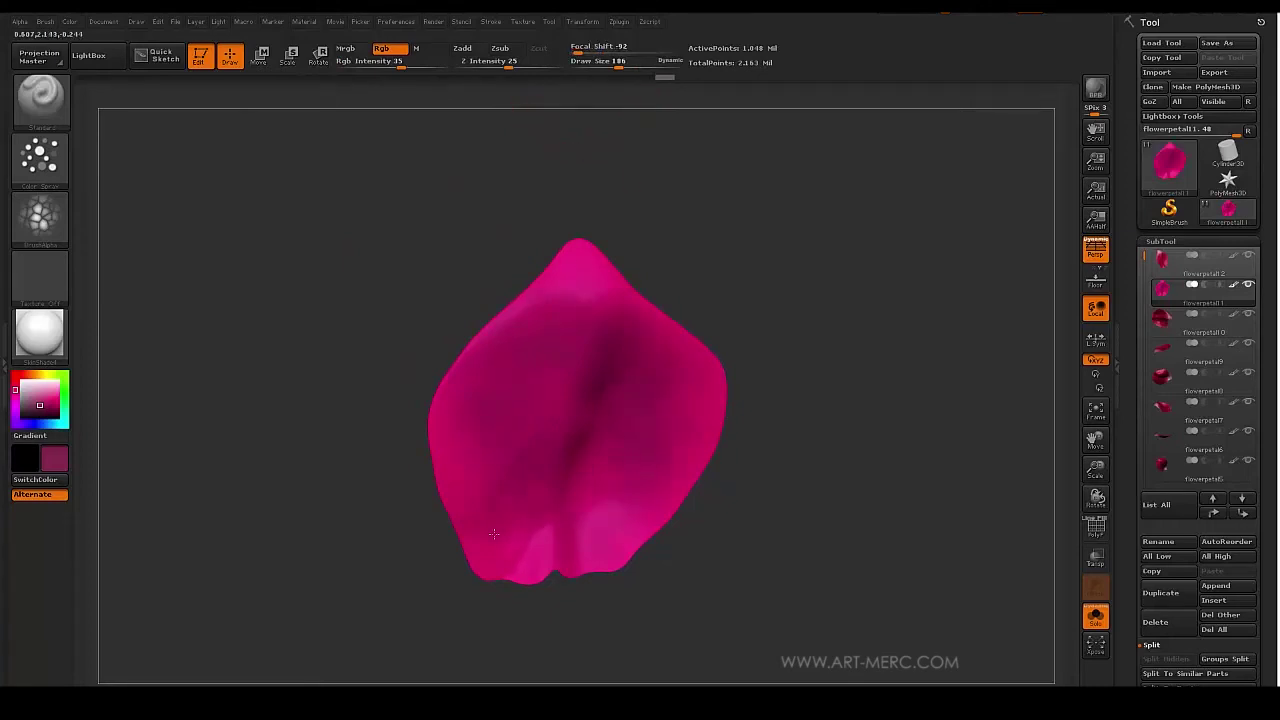
drag(400, 291, 286, 282)
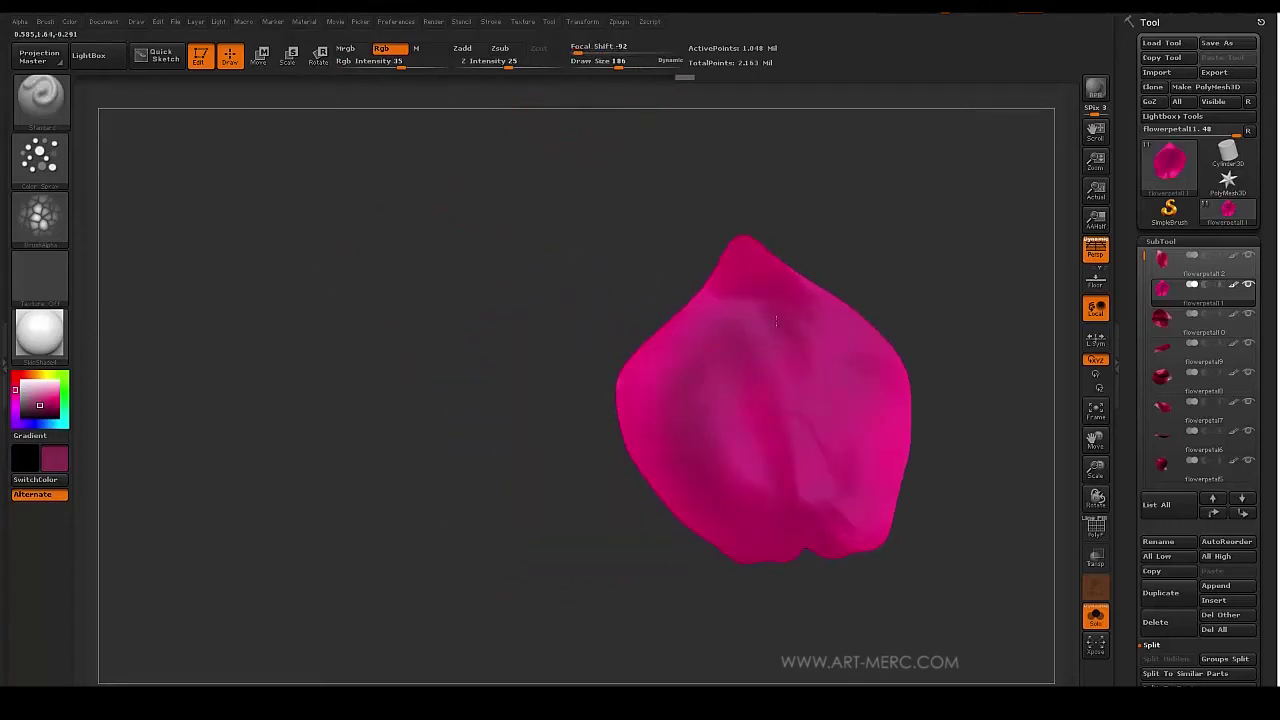
drag(776, 321, 770, 332)
drag(530, 279, 650, 288)
drag(760, 320, 720, 390)
mouse_move(592, 300)
mouse_down()
mouse_move(532, 283)
mouse_move(531, 331)
mouse_move(551, 323)
mouse_move(571, 346)
mouse_move(375, 340)
mouse_move(558, 366)
mouse_up()
Set the draw size to 485 and darken the petal's broad central area with the muted pink.
key(s)
drag(641, 372, 672, 344)
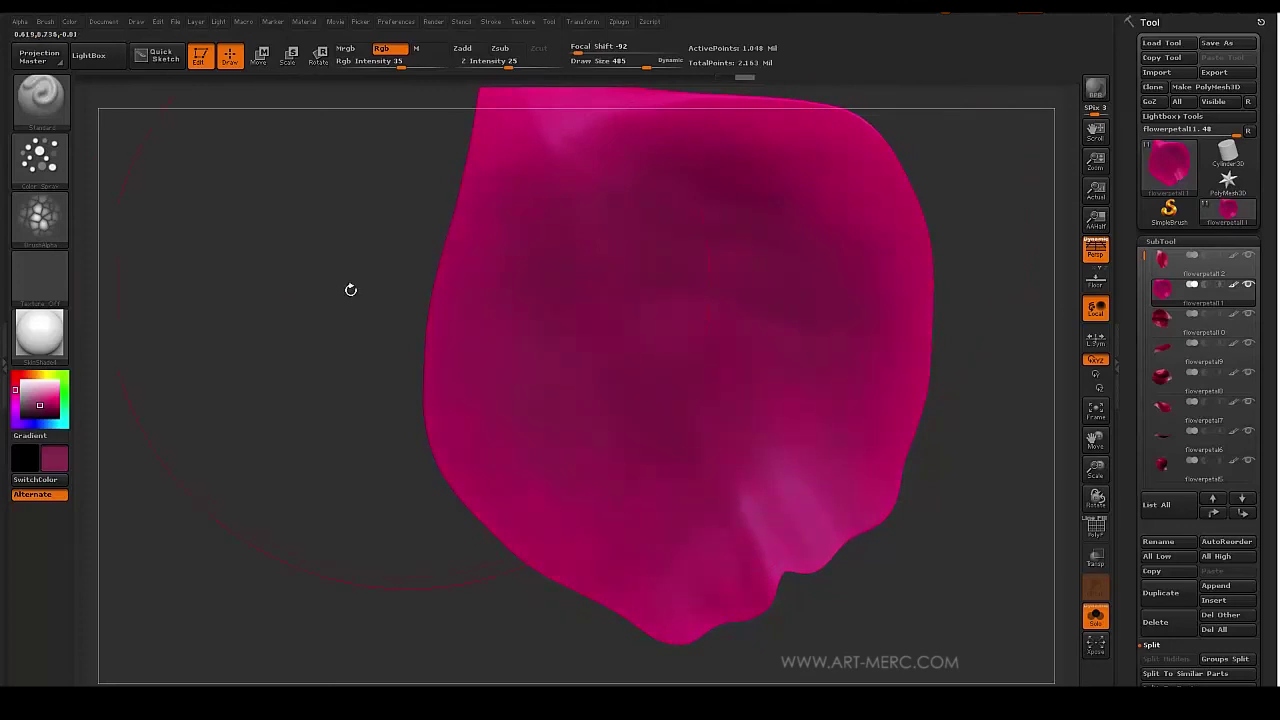
mouse_move(350, 289)
mouse_down()
mouse_move(354, 316)
mouse_move(353, 169)
mouse_move(394, 323)
mouse_move(377, 344)
mouse_up()
Set the draw size to 165, sample the petal's brighter magenta and soften the dark shading toward its edges.
key(s)
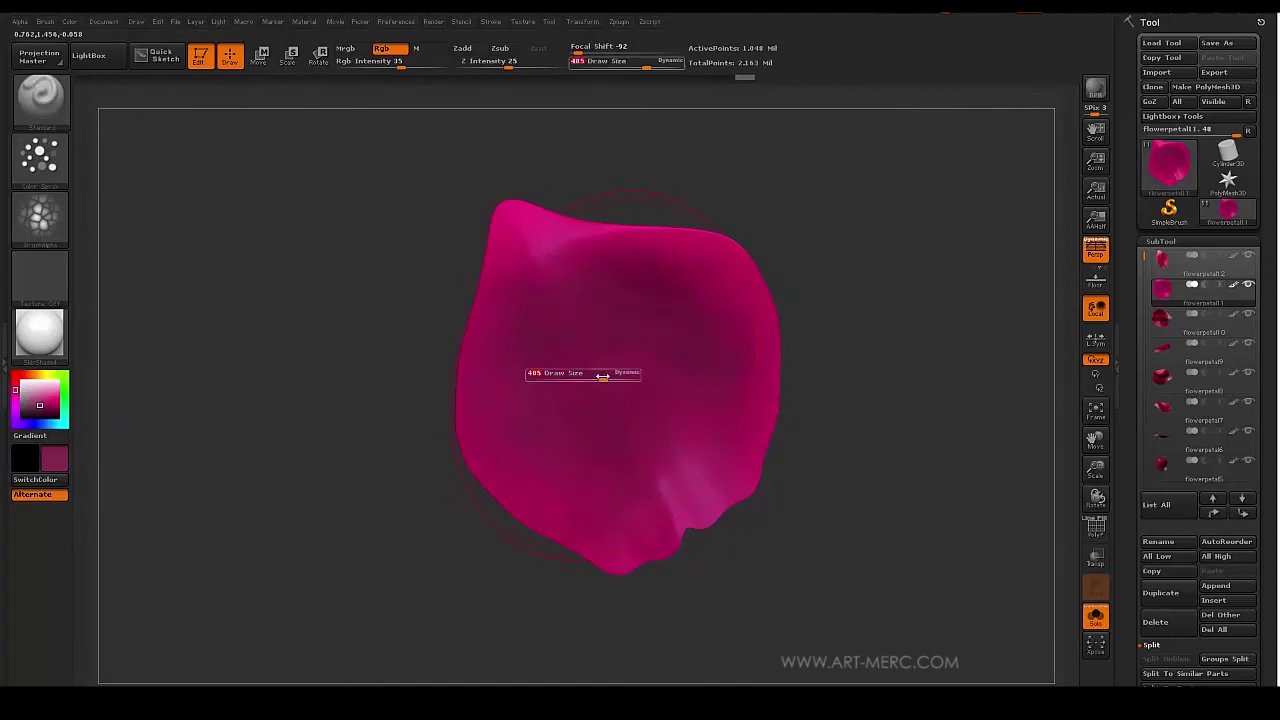
drag(596, 375, 545, 375)
mouse_move(371, 337)
mouse_down()
mouse_move(376, 292)
mouse_move(409, 291)
mouse_move(409, 346)
mouse_move(527, 281)
mouse_up()
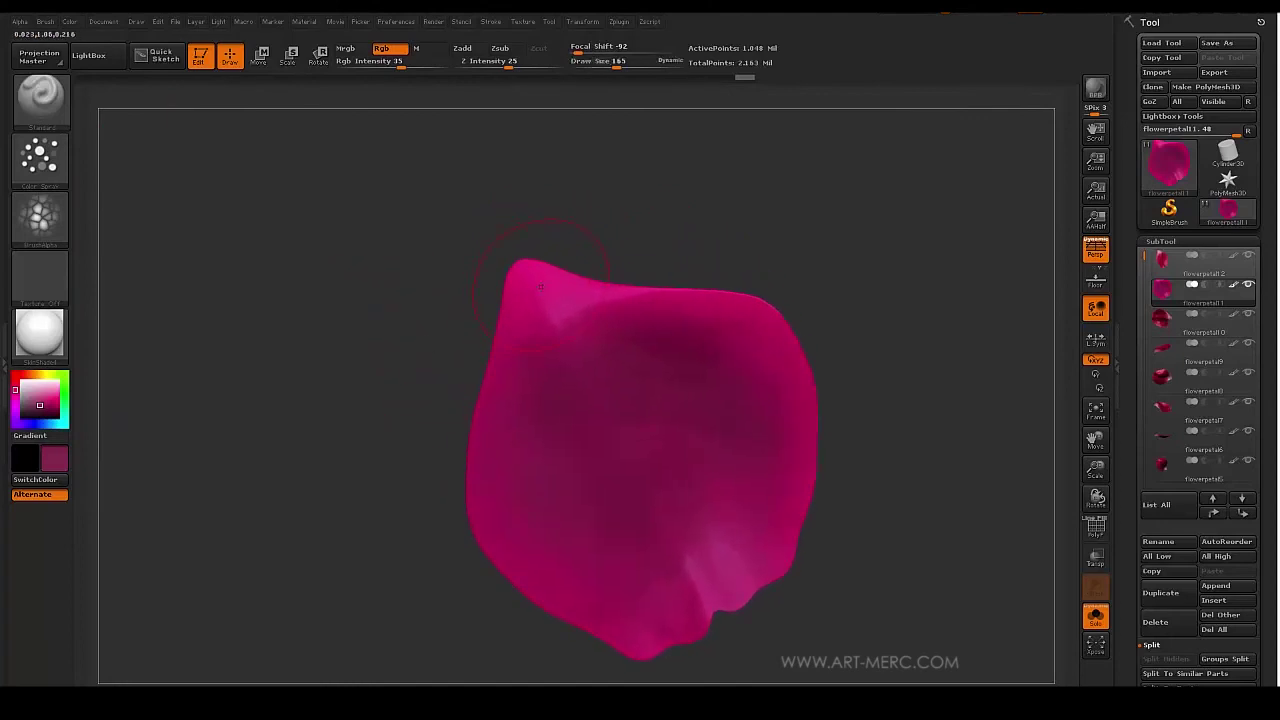
key(c)
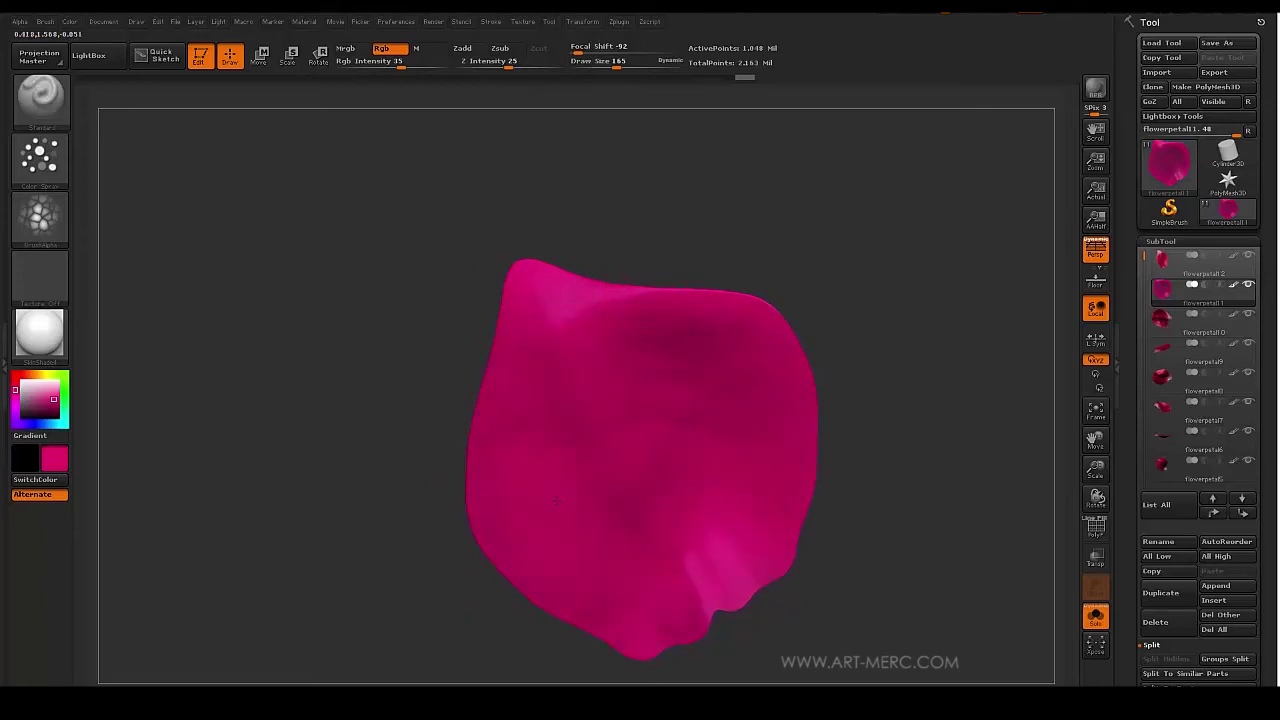
drag(437, 397, 571, 358)
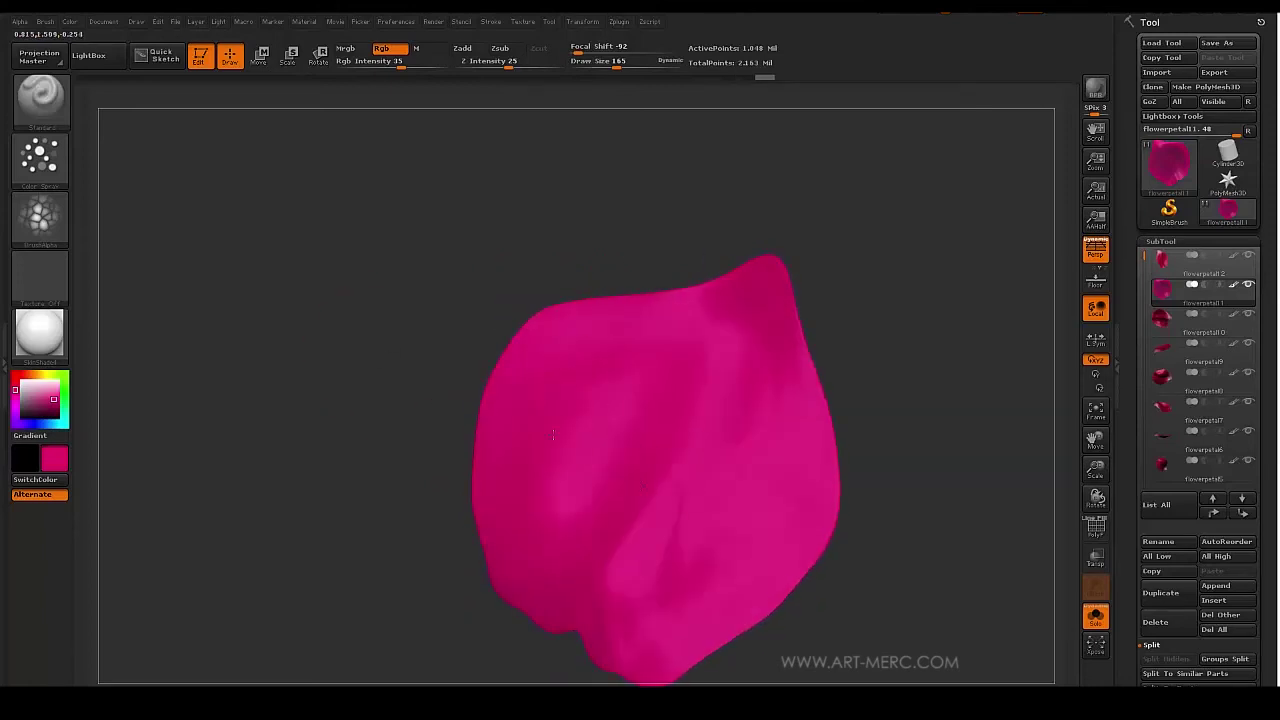
drag(552, 433, 280, 335)
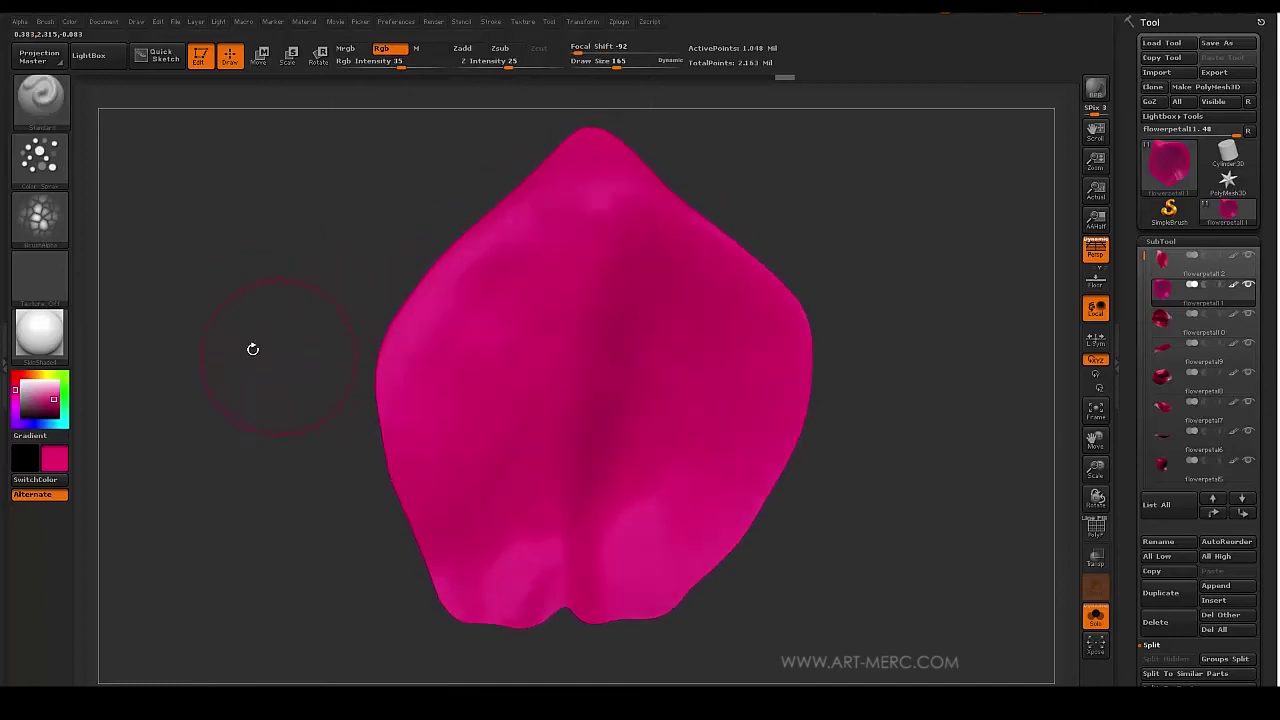
Switch the brush alpha to the vertical-streak Alpha 58 and turn the petal to face the view.
click(43, 225)
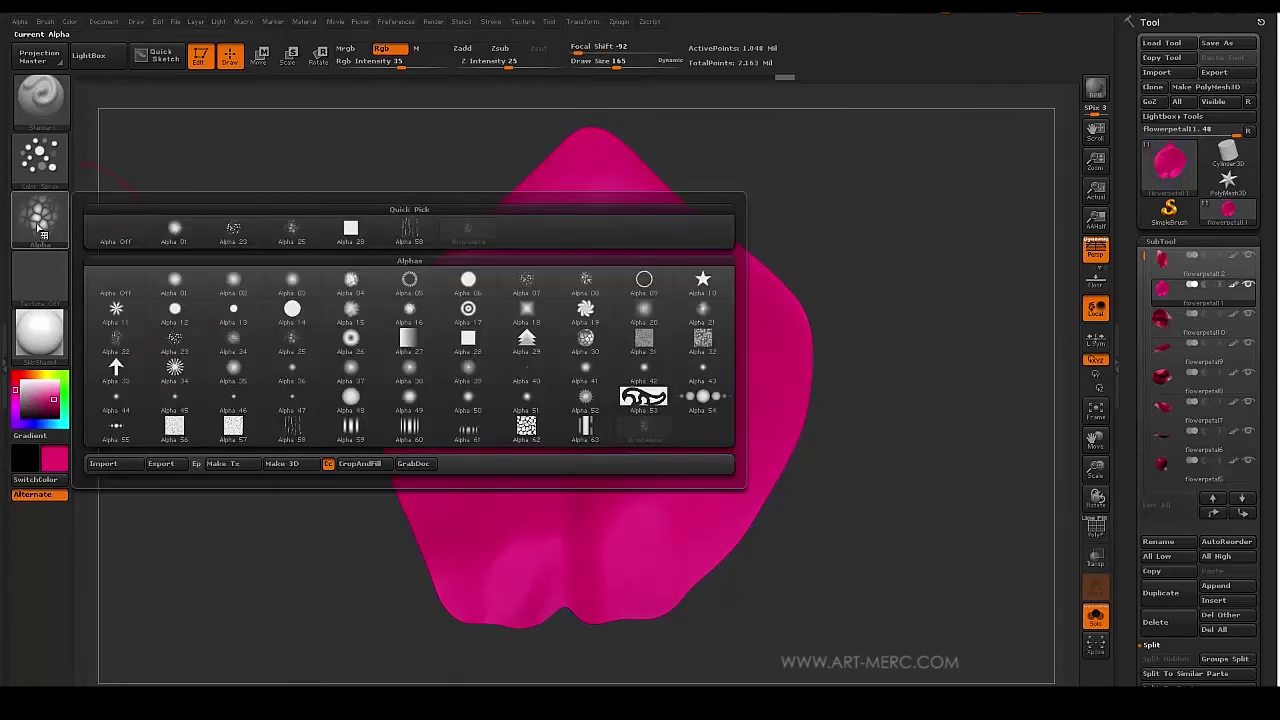
click(392, 238)
drag(272, 440, 299, 426)
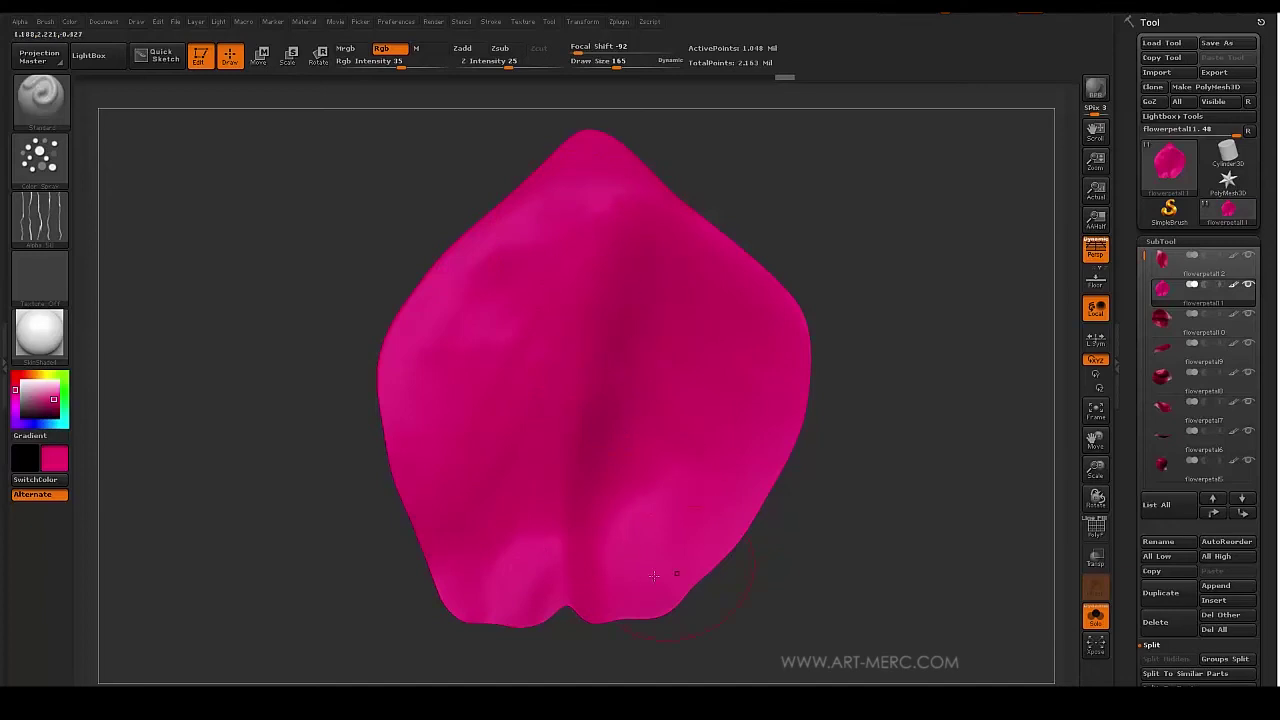
mouse_move(293, 209)
mouse_down()
mouse_move(283, 240)
mouse_move(484, 311)
mouse_up()
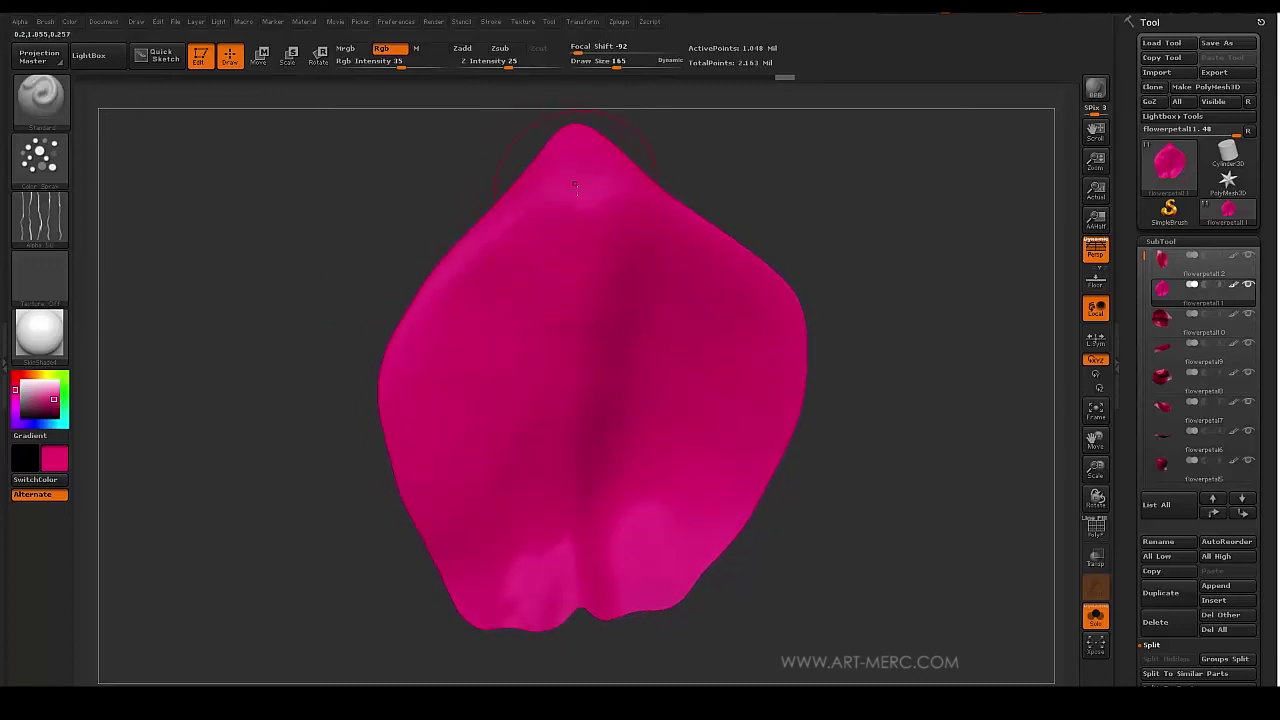
mouse_move(380, 214)
mouse_down()
mouse_move(460, 222)
mouse_move(361, 218)
mouse_up()
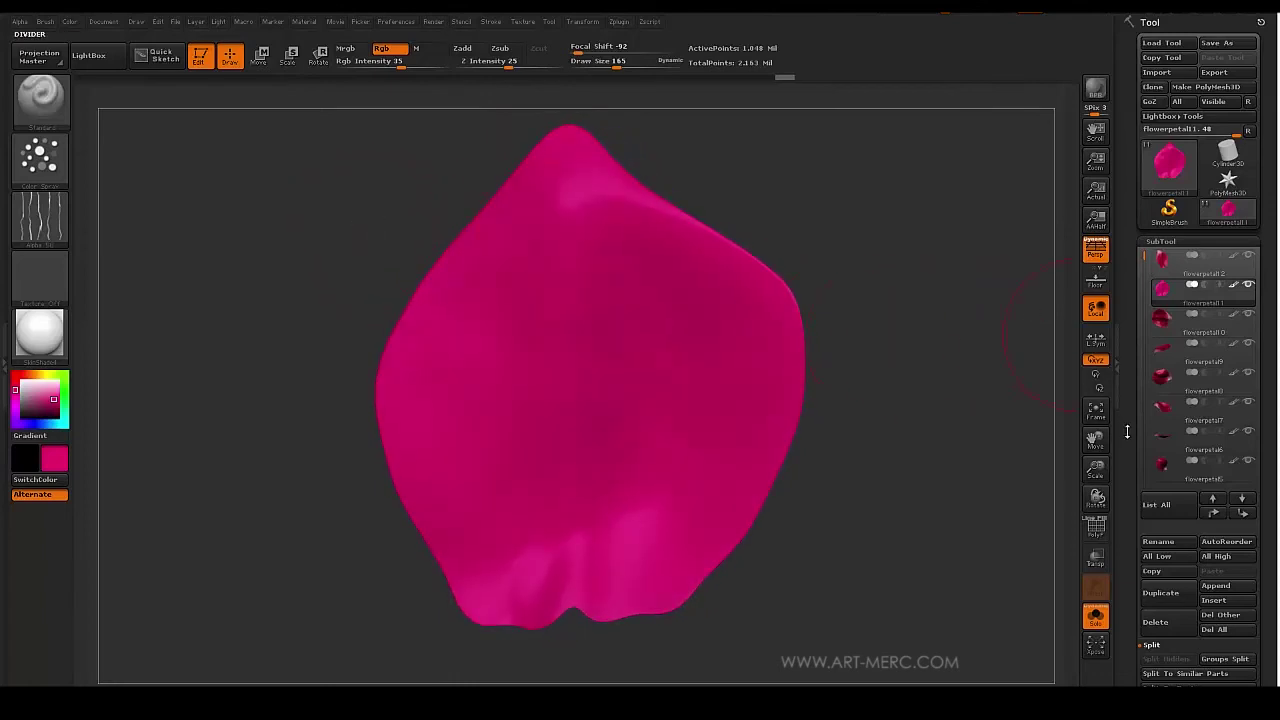
Set the RGB intensity to 28 and add a new layer in record mode to the petal.
scroll(1134, 451, down, 5)
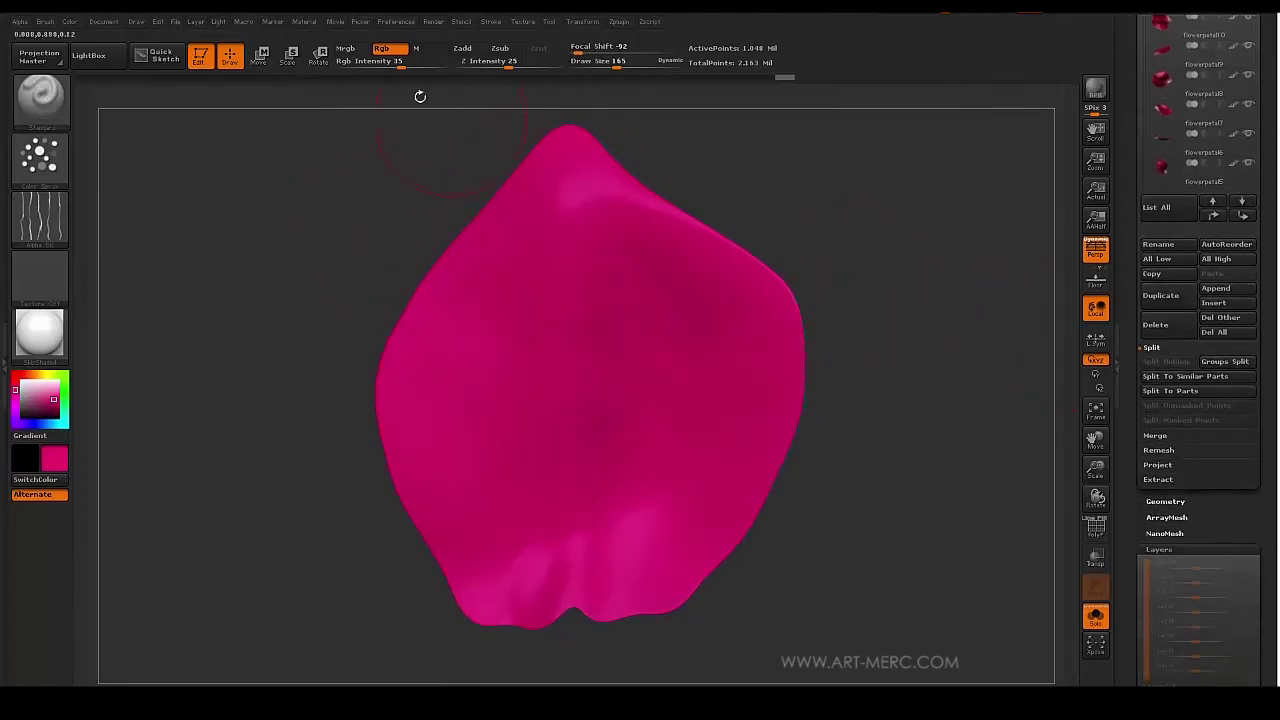
drag(401, 64, 411, 62)
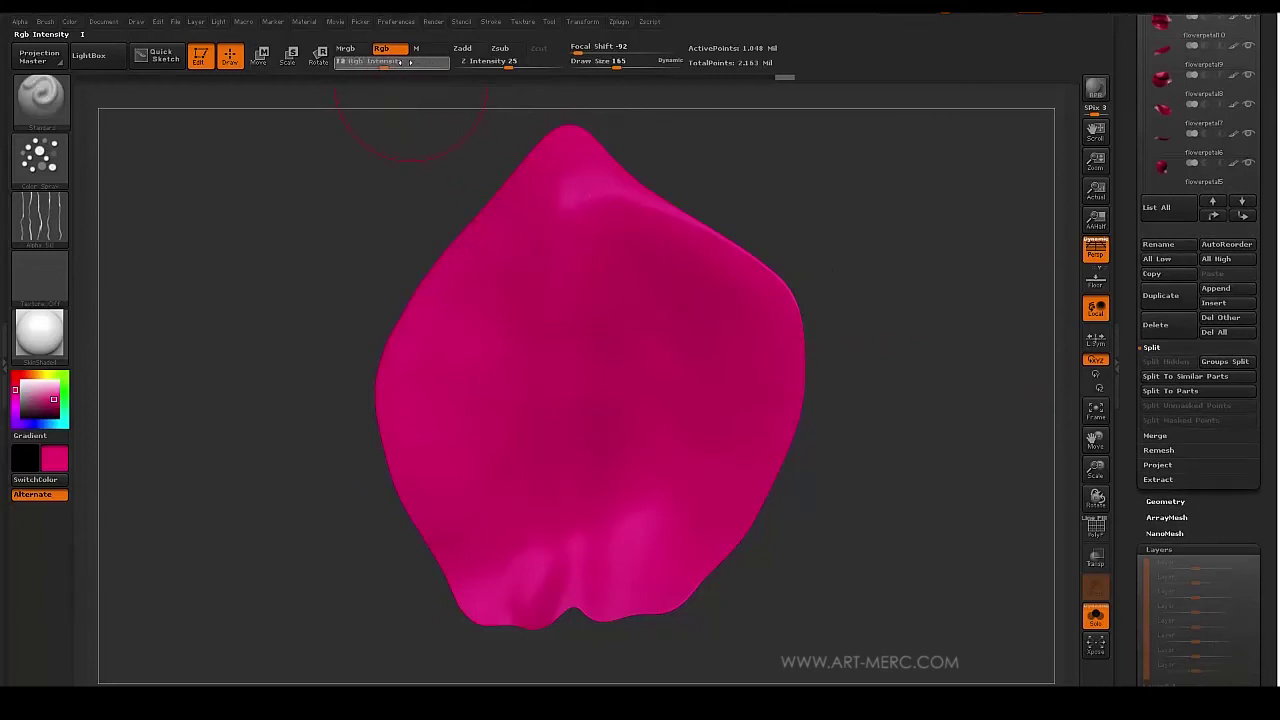
drag(394, 66, 395, 65)
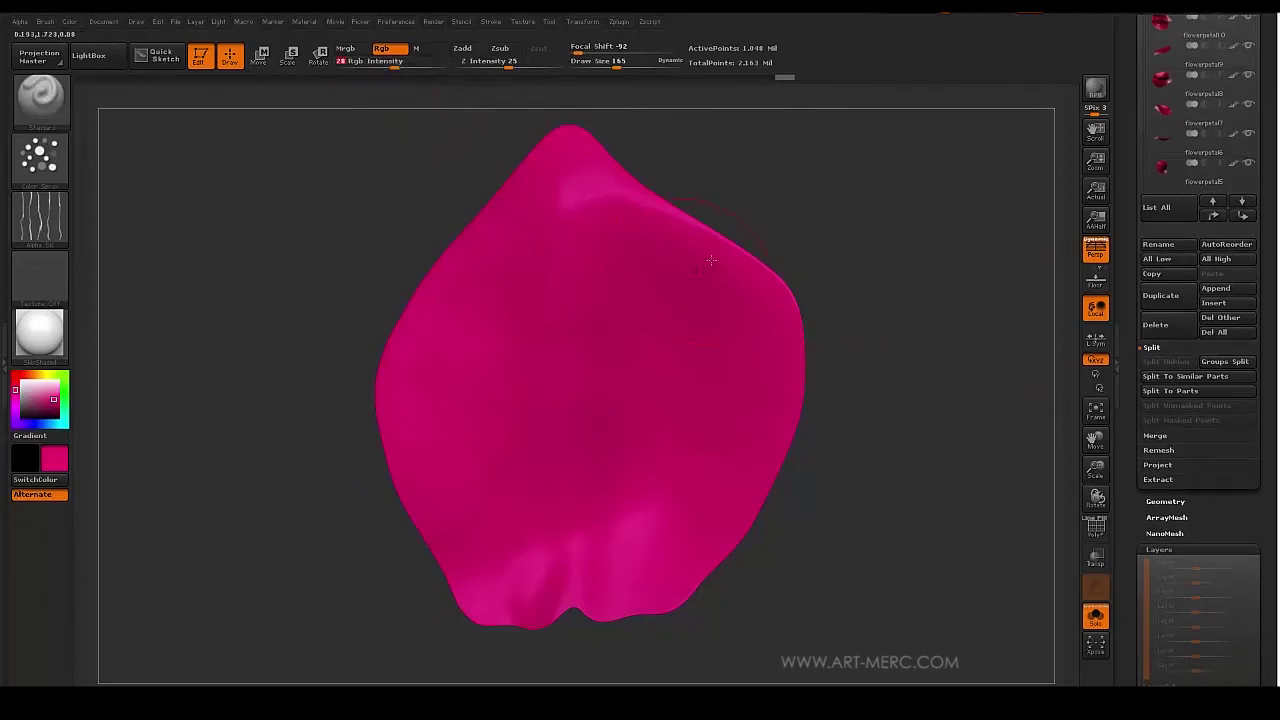
drag(1133, 508, 1135, 200)
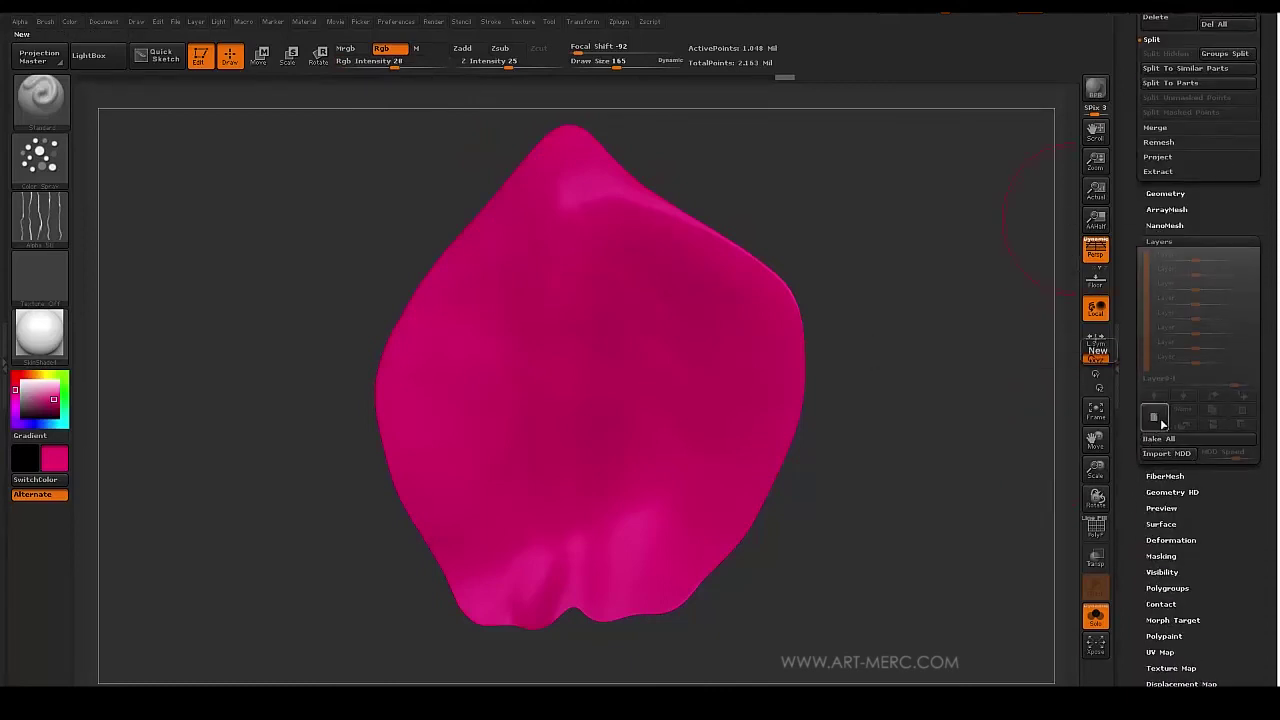
click(1155, 418)
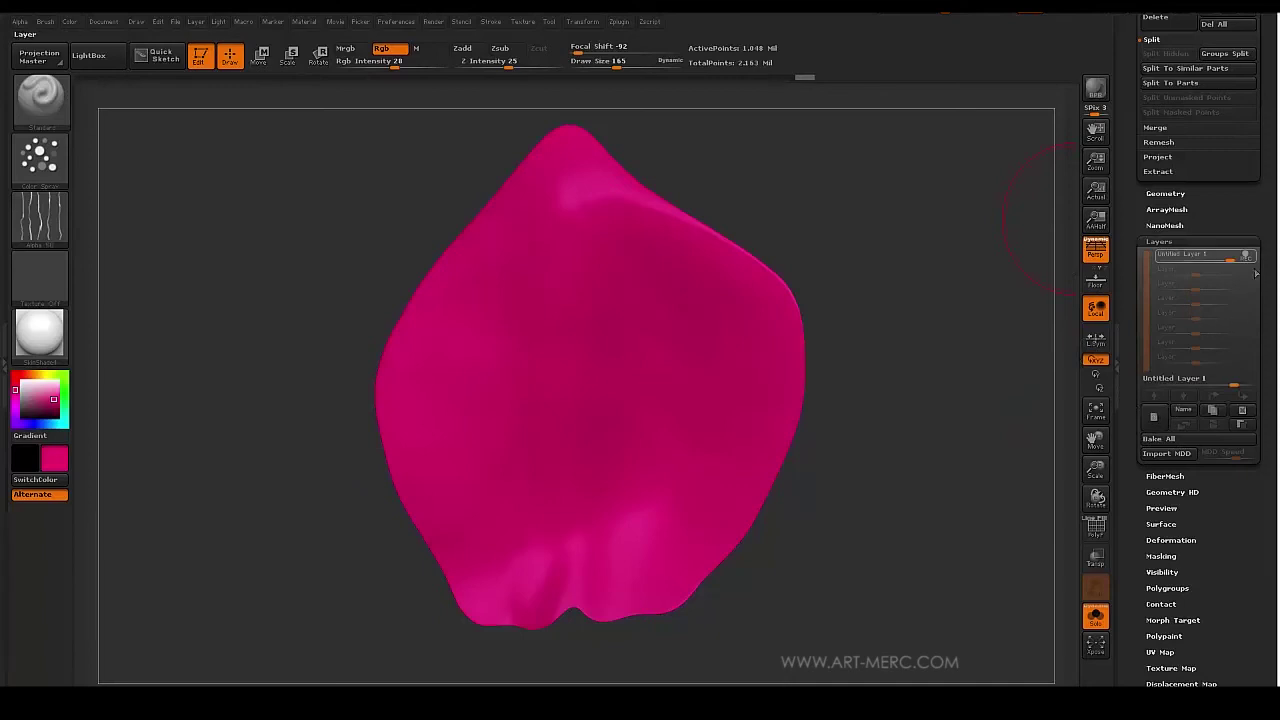
mouse_move(1247, 258)
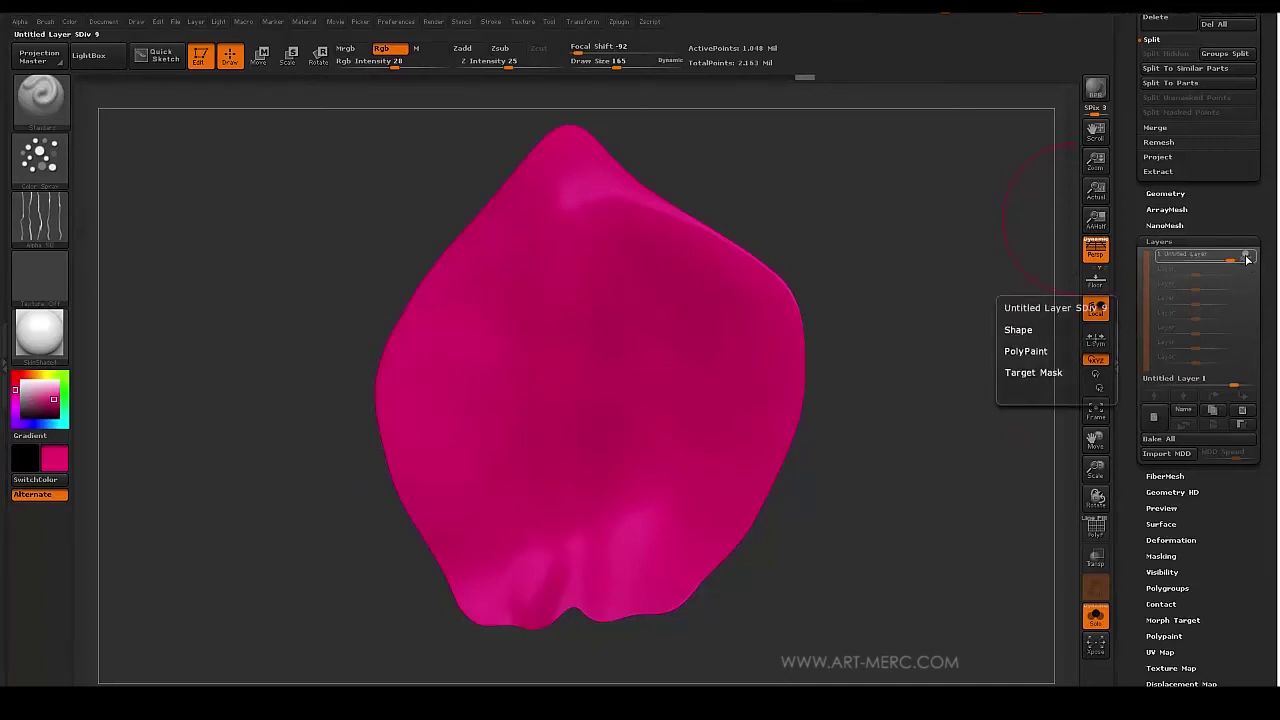
Choose a darker, muted pink as the main colour and switch the stroke type to FreeHand.
drag(291, 299, 277, 313)
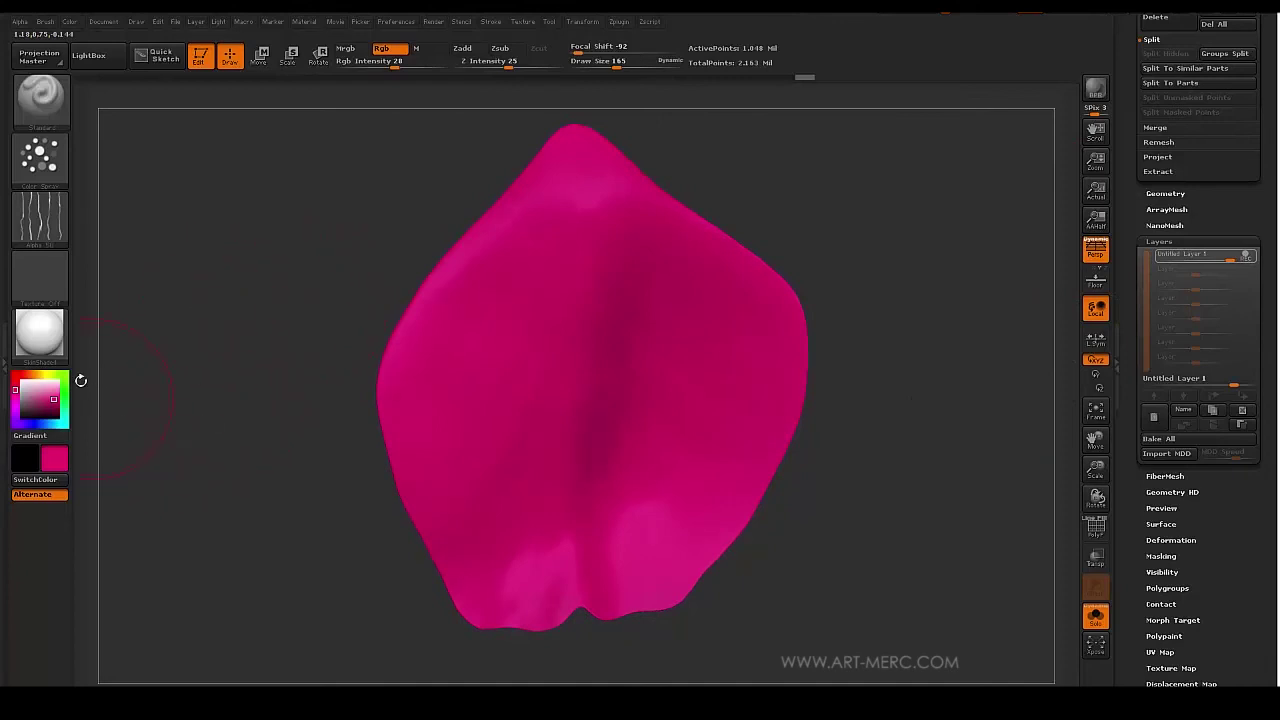
drag(42, 400, 44, 405)
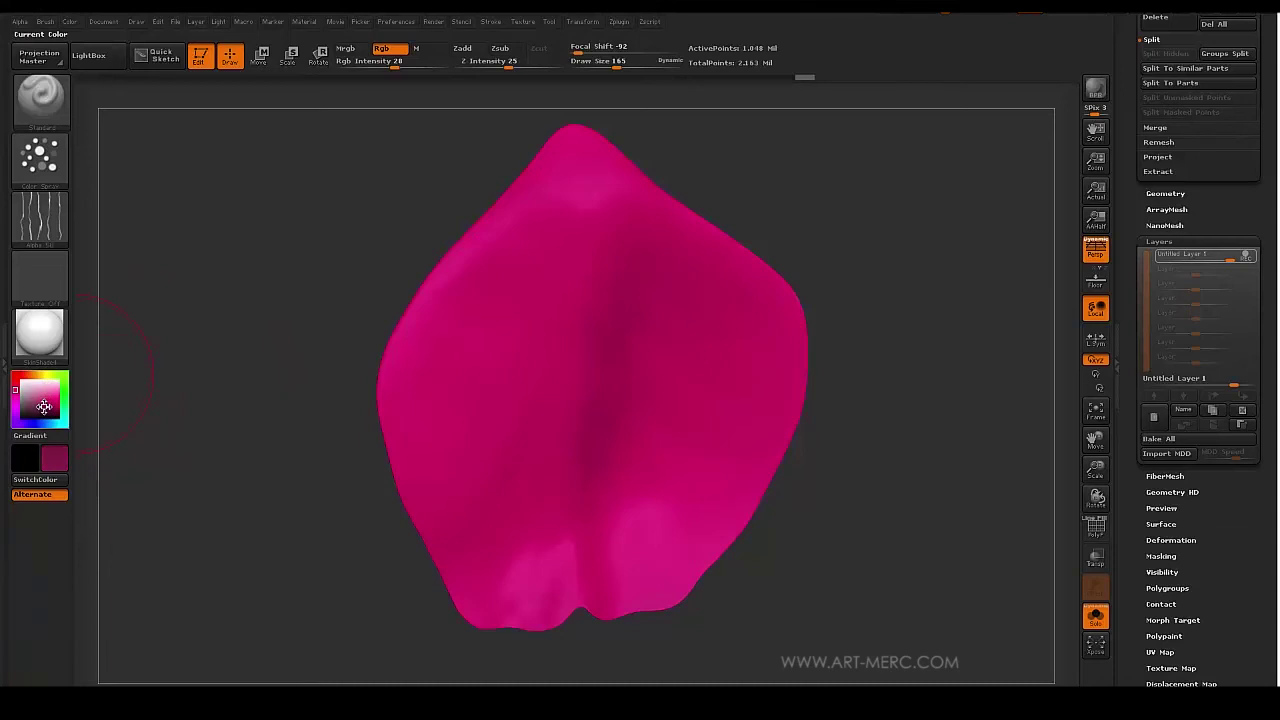
click(43, 158)
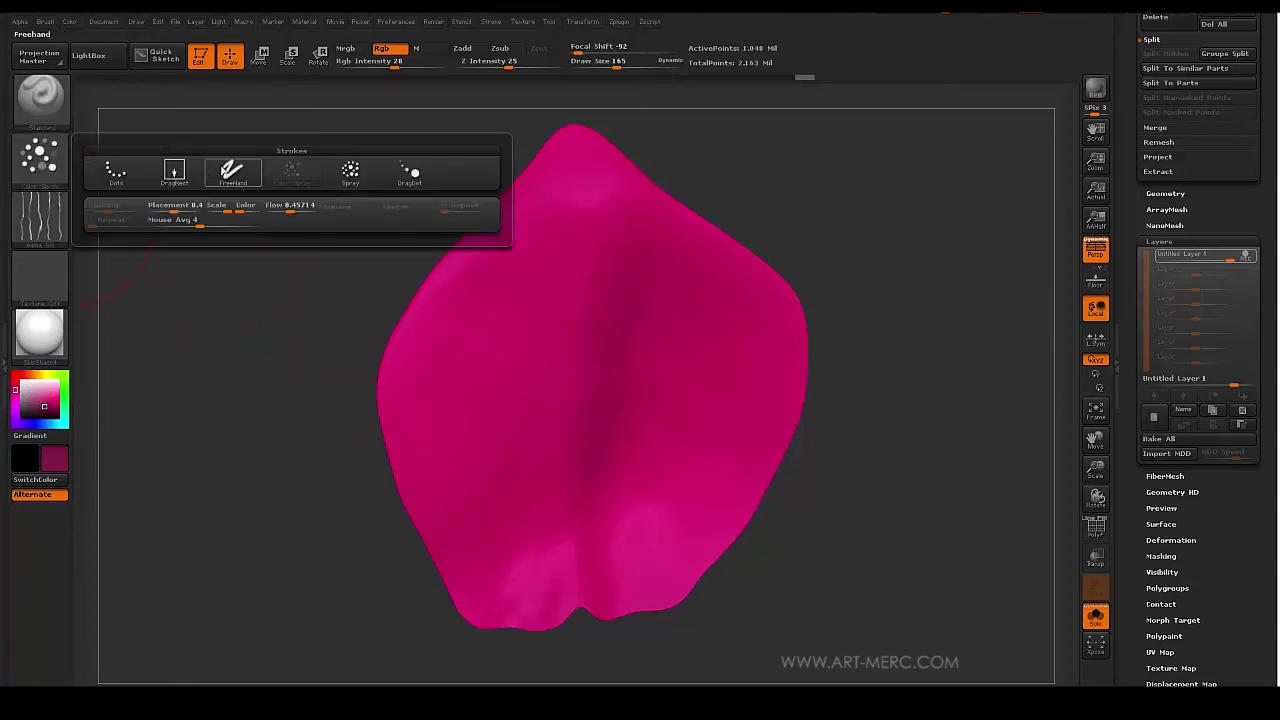
click(232, 171)
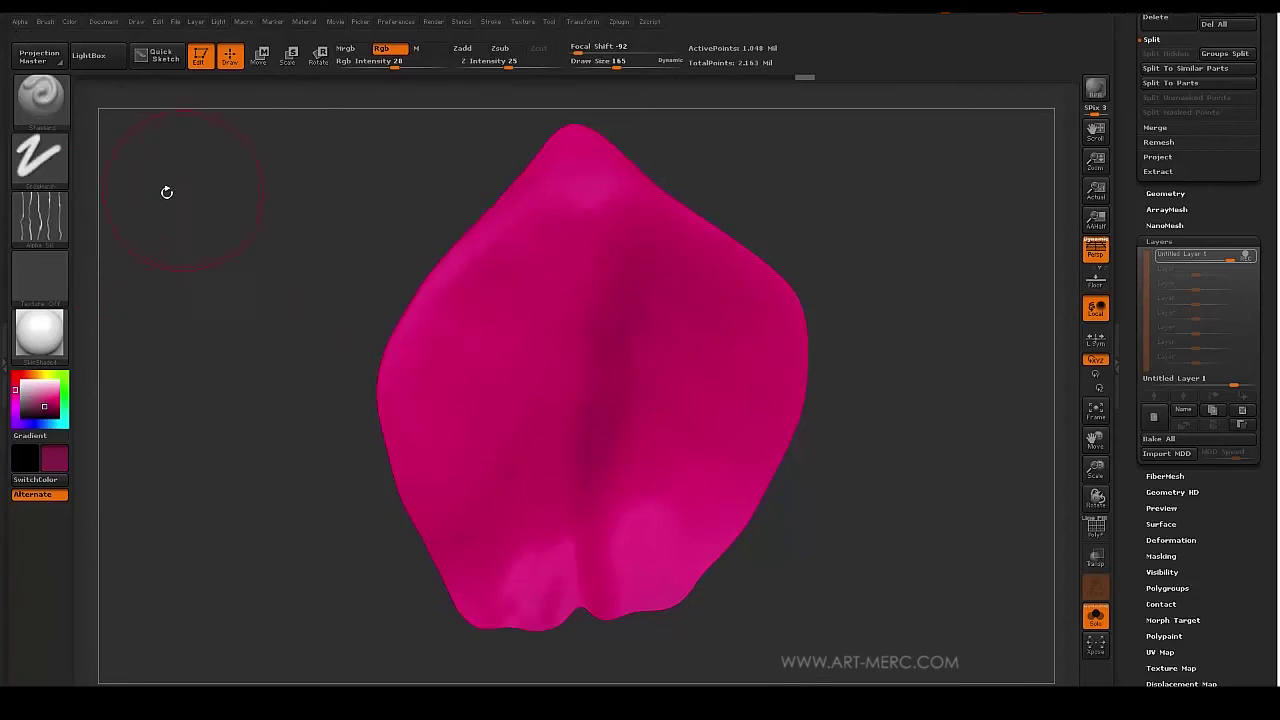
Dock the Stroke settings, enable LazyMouse, and set LazyRadius to 3 and LazyStep to 1.
click(489, 21)
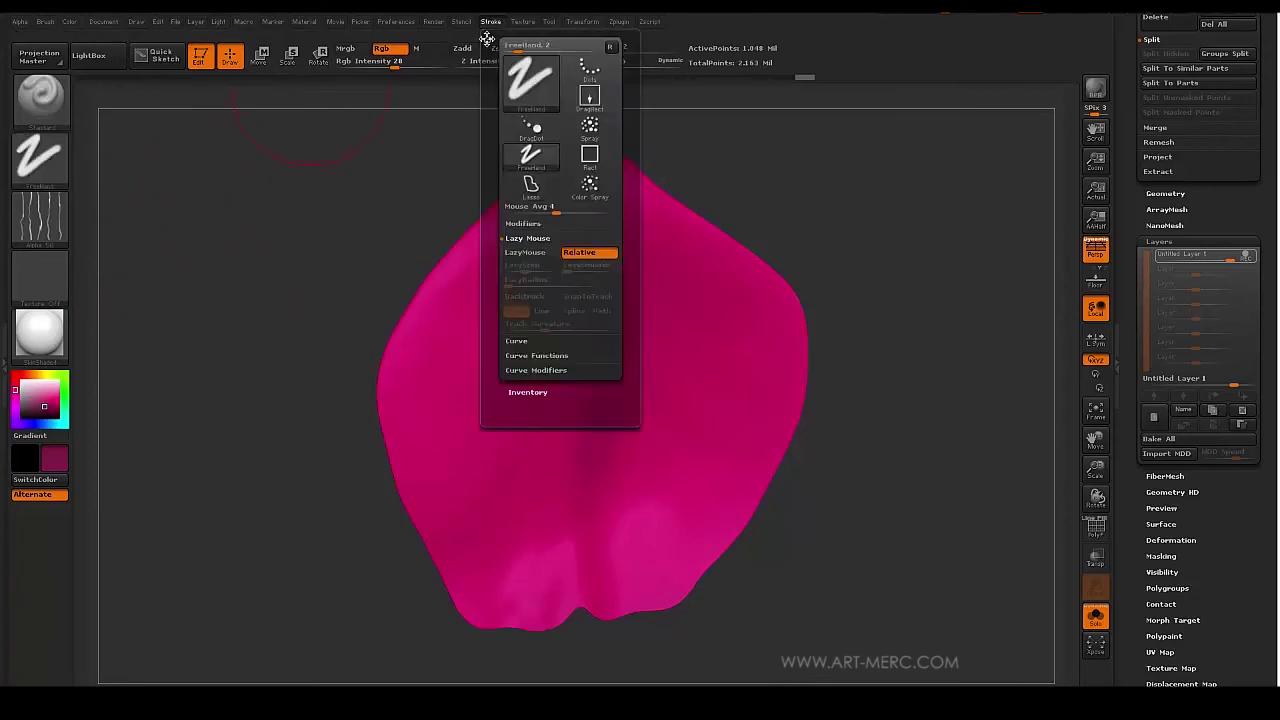
click(487, 38)
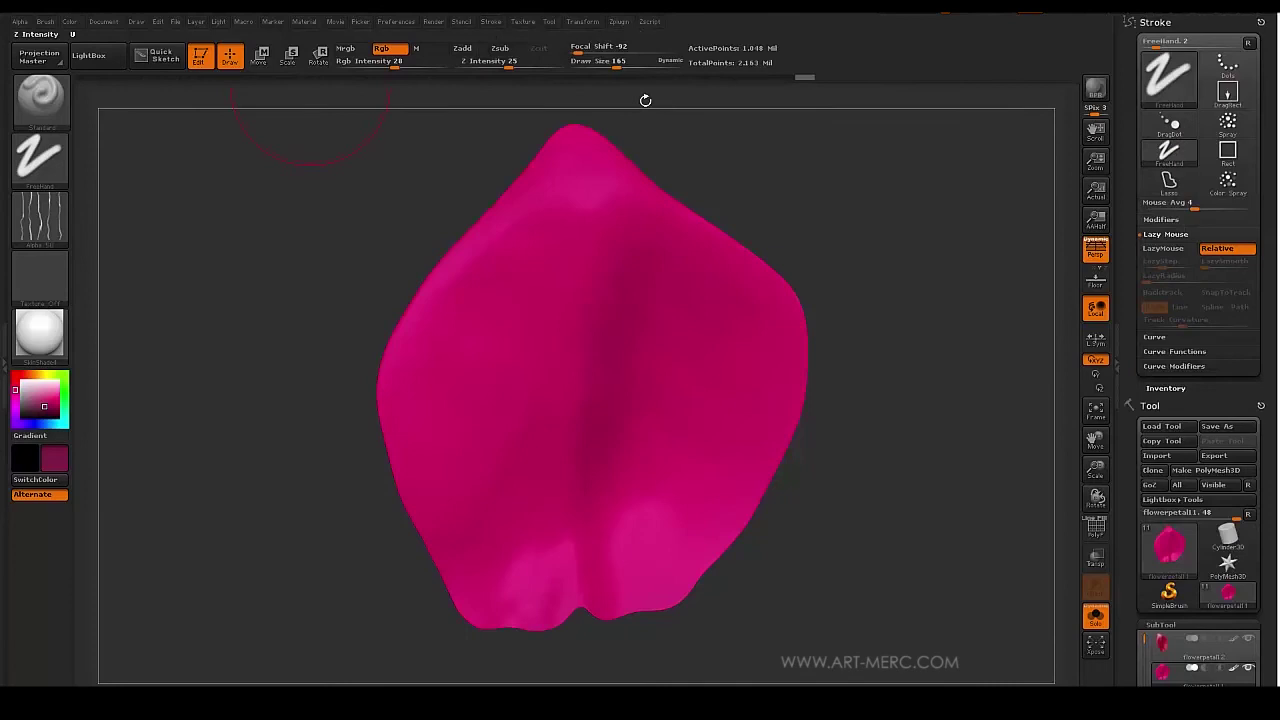
click(1164, 249)
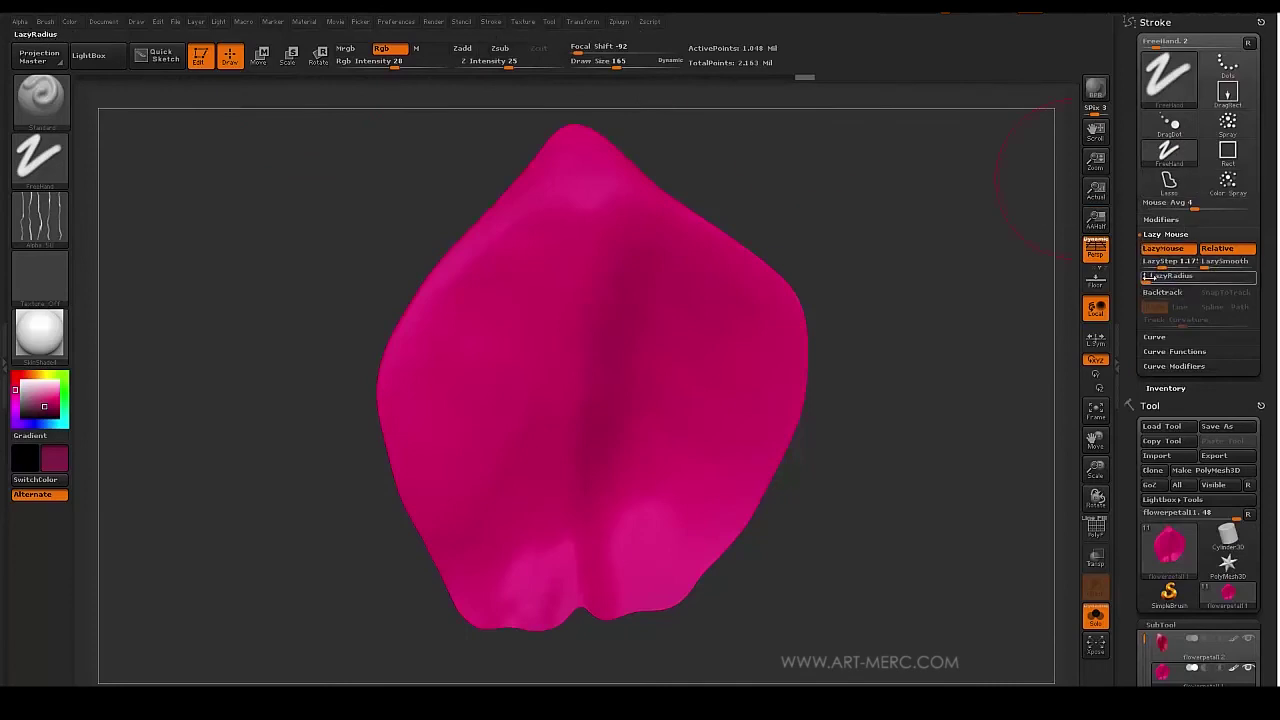
drag(1158, 277, 1170, 278)
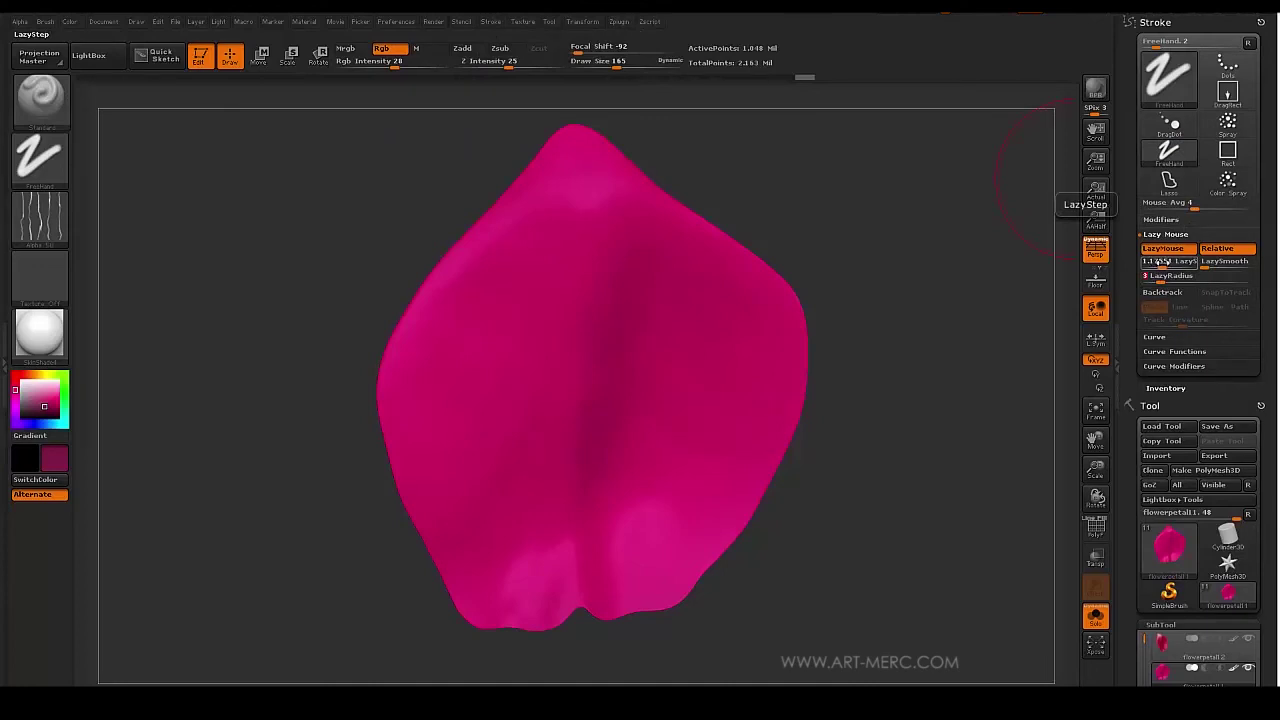
text(1)
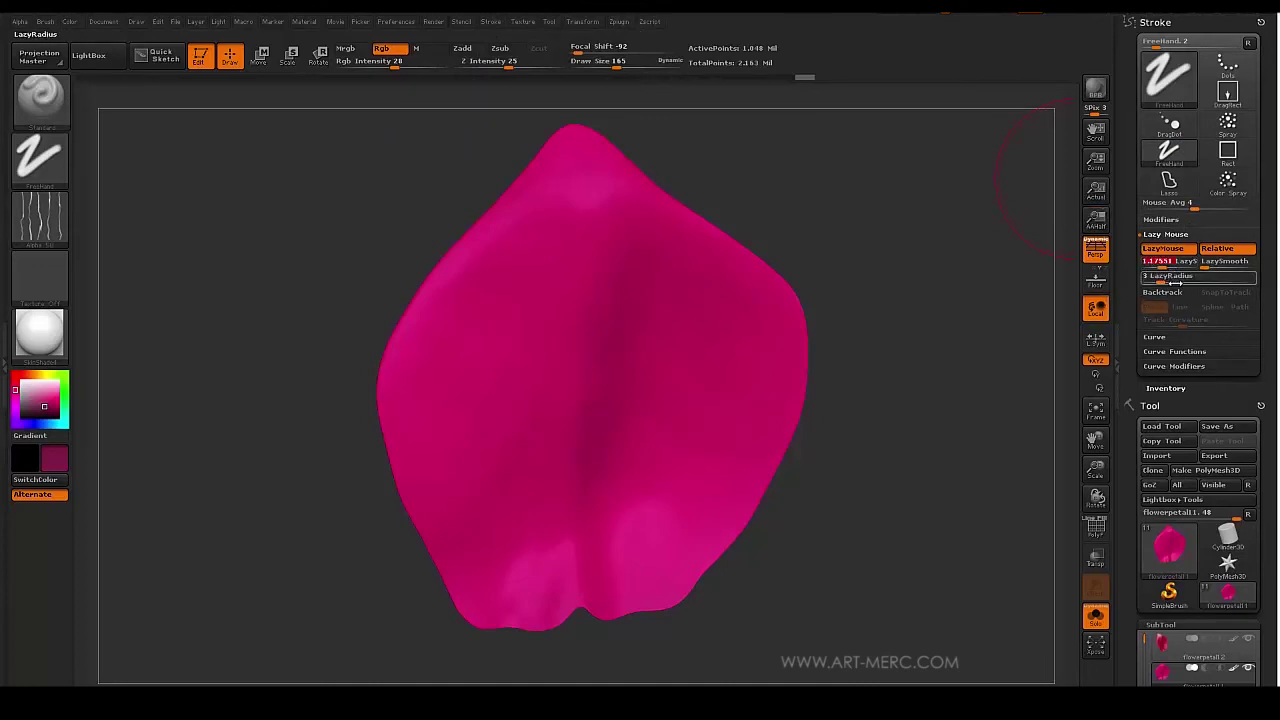
drag(343, 307, 414, 206)
Raise the RGB intensity to 100 and frame the whole petal for painting veins.
drag(396, 62, 440, 60)
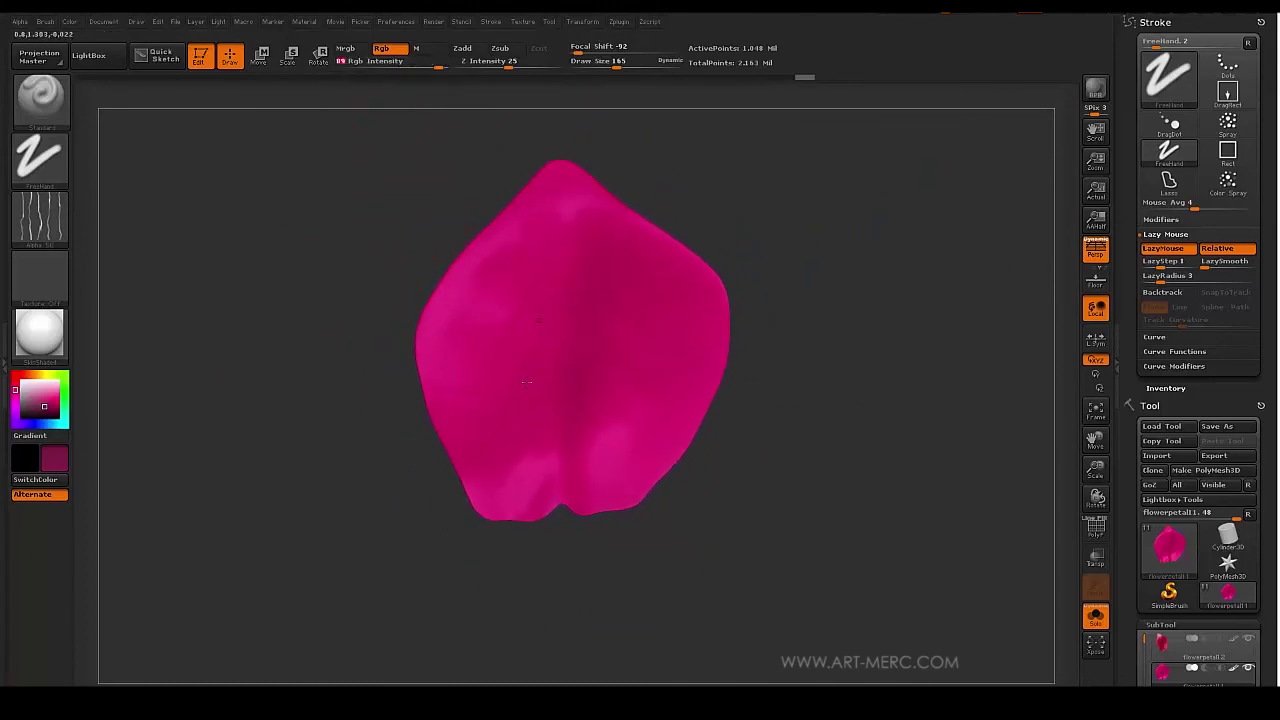
drag(357, 243, 379, 113)
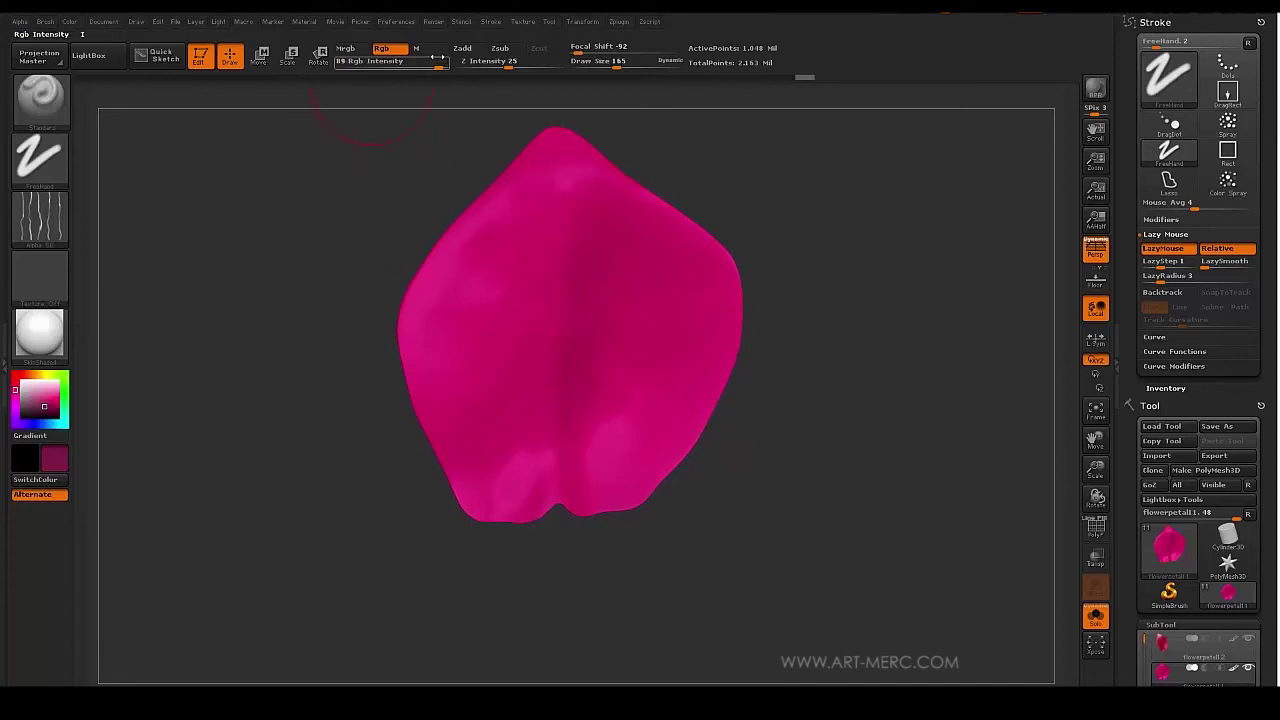
drag(438, 62, 456, 63)
alt+drag(342, 202, 454, 243)
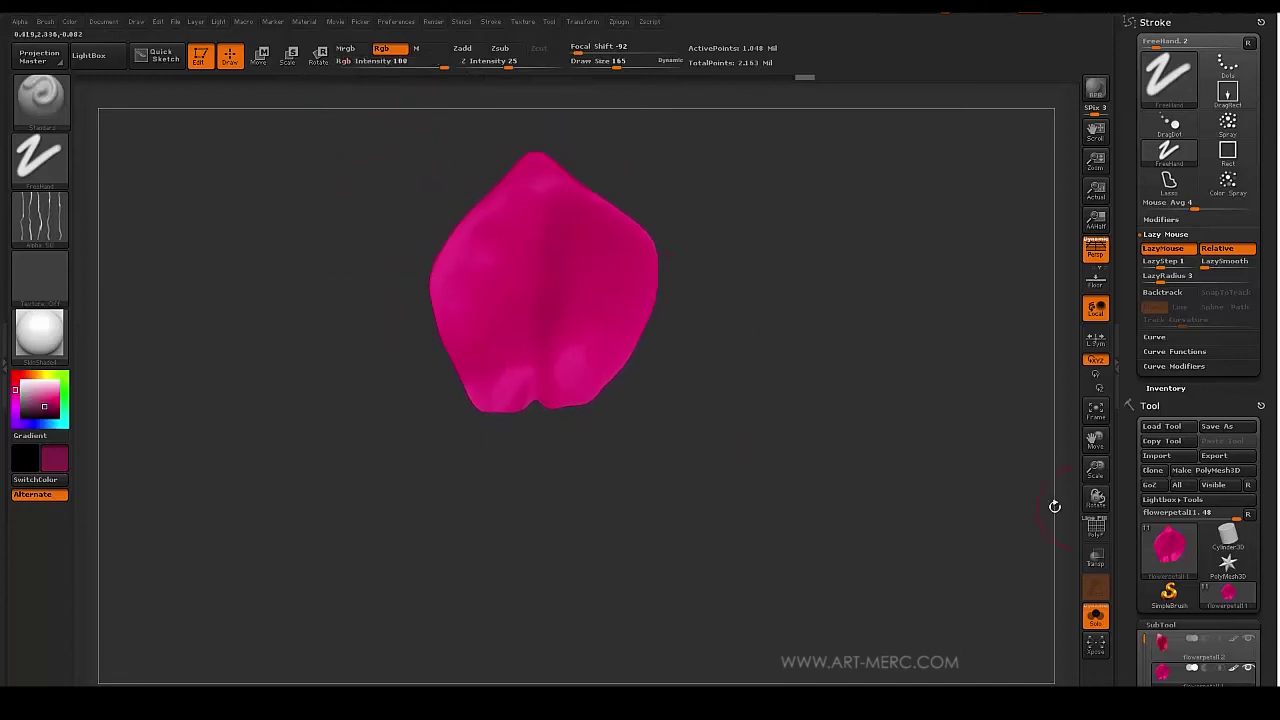
mouse_move(766, 386)
alt+mouse_down()
mouse_move(800, 397)
mouse_move(816, 441)
mouse_move(797, 434)
alt+mouse_up()
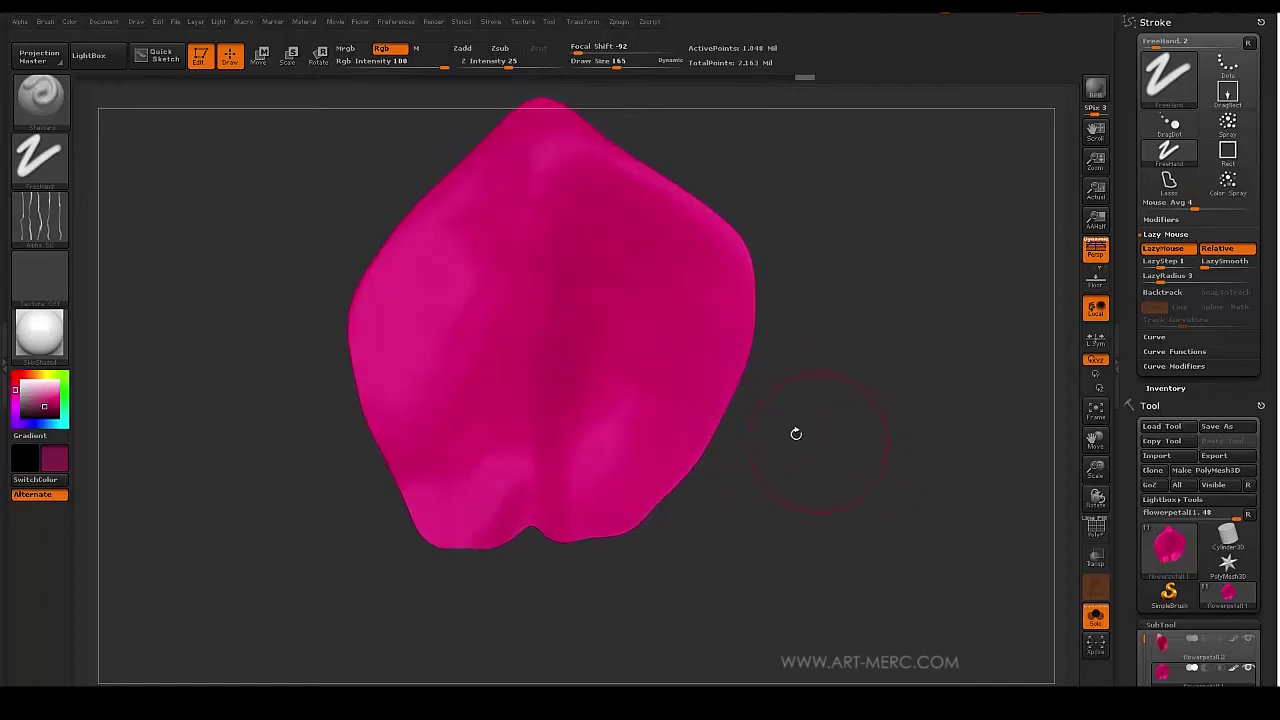
Set LazyRadius to 1 and LazyStep to about 0.81, and paint dark vein streaks fanning across the petal.
mouse_move(304, 309)
mouse_down()
mouse_move(314, 337)
mouse_move(329, 292)
mouse_move(331, 349)
mouse_up()
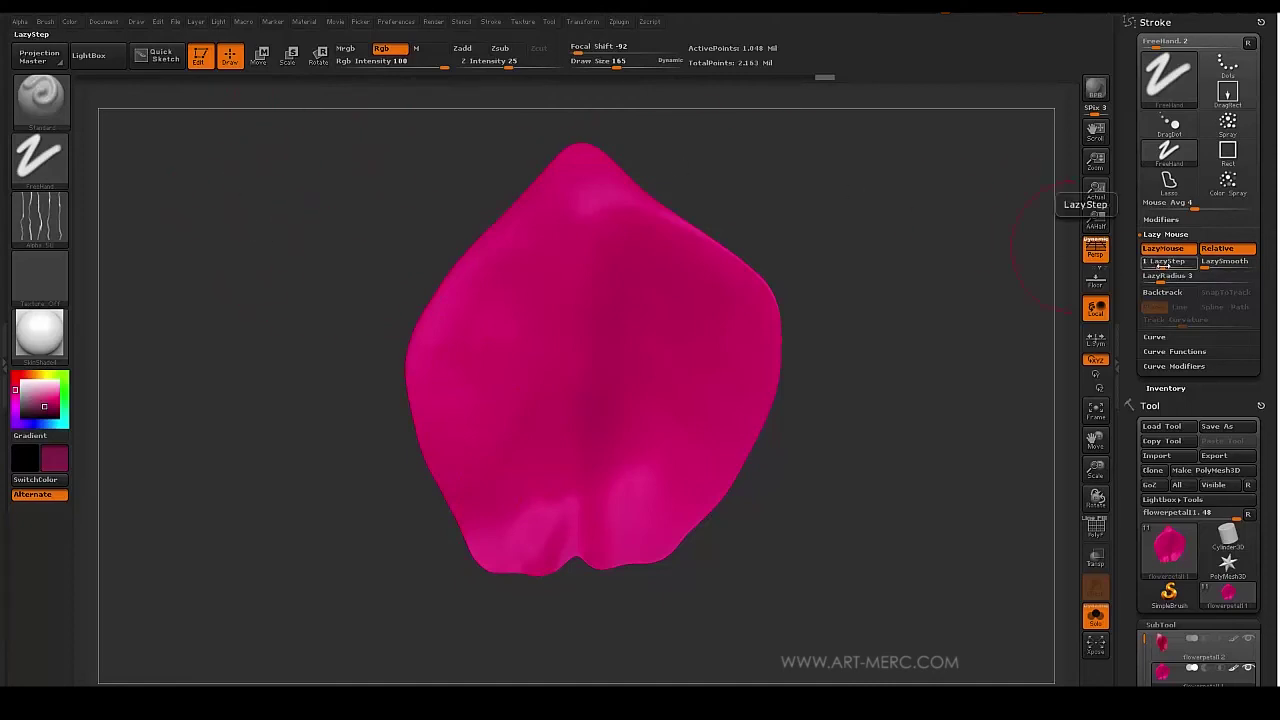
drag(1163, 267, 1152, 279)
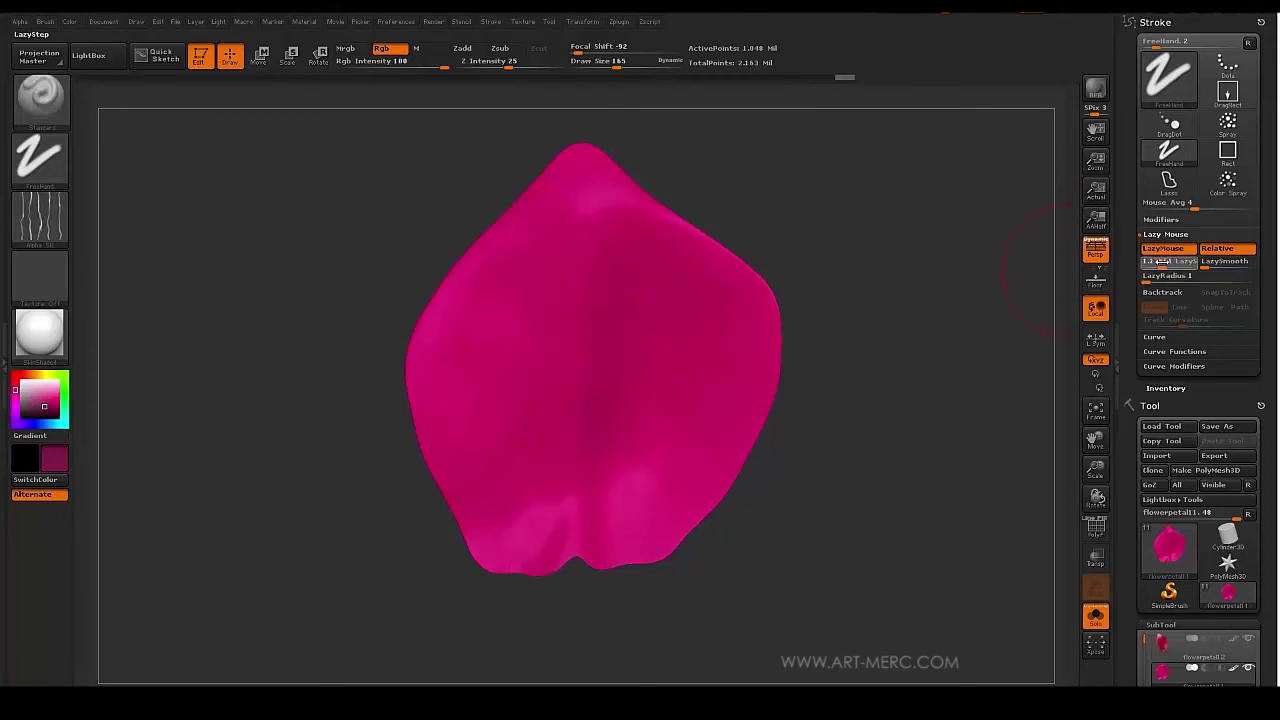
click(1159, 263)
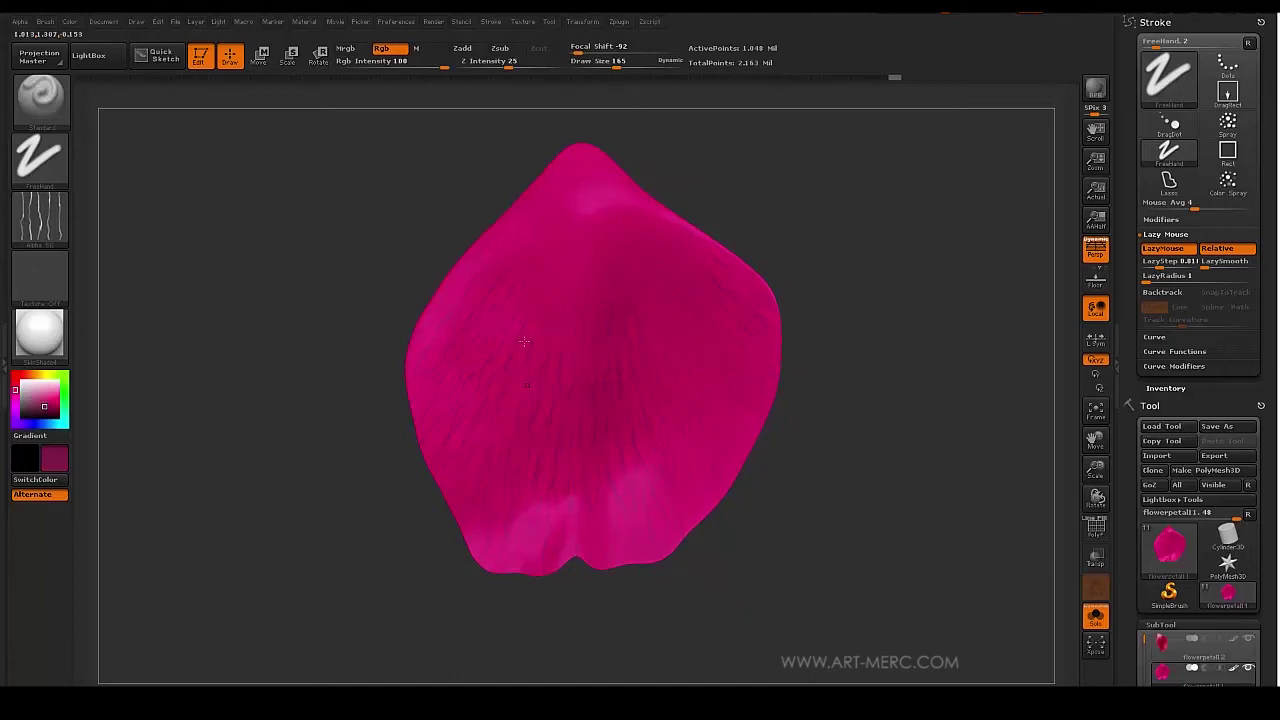
drag(371, 217, 477, 251)
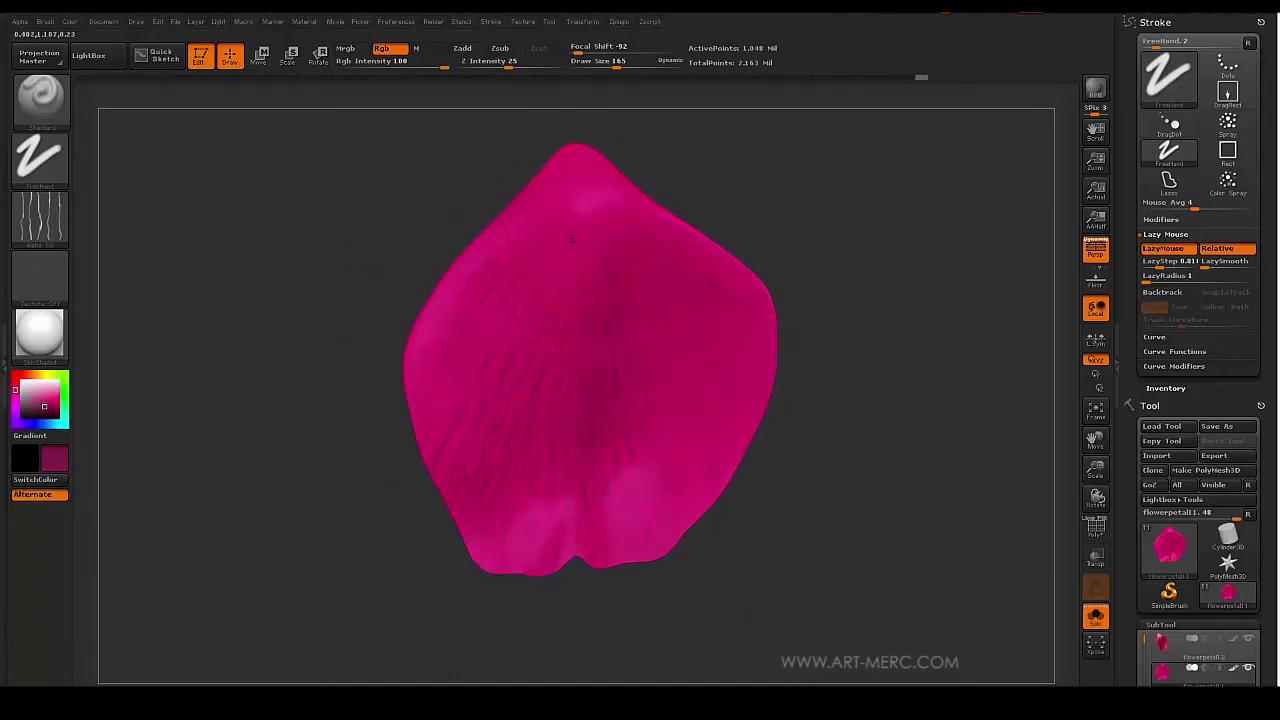
mouse_move(366, 200)
mouse_down()
mouse_move(500, 210)
mouse_move(366, 206)
mouse_move(380, 252)
mouse_move(357, 243)
mouse_move(383, 306)
mouse_move(397, 309)
mouse_up()
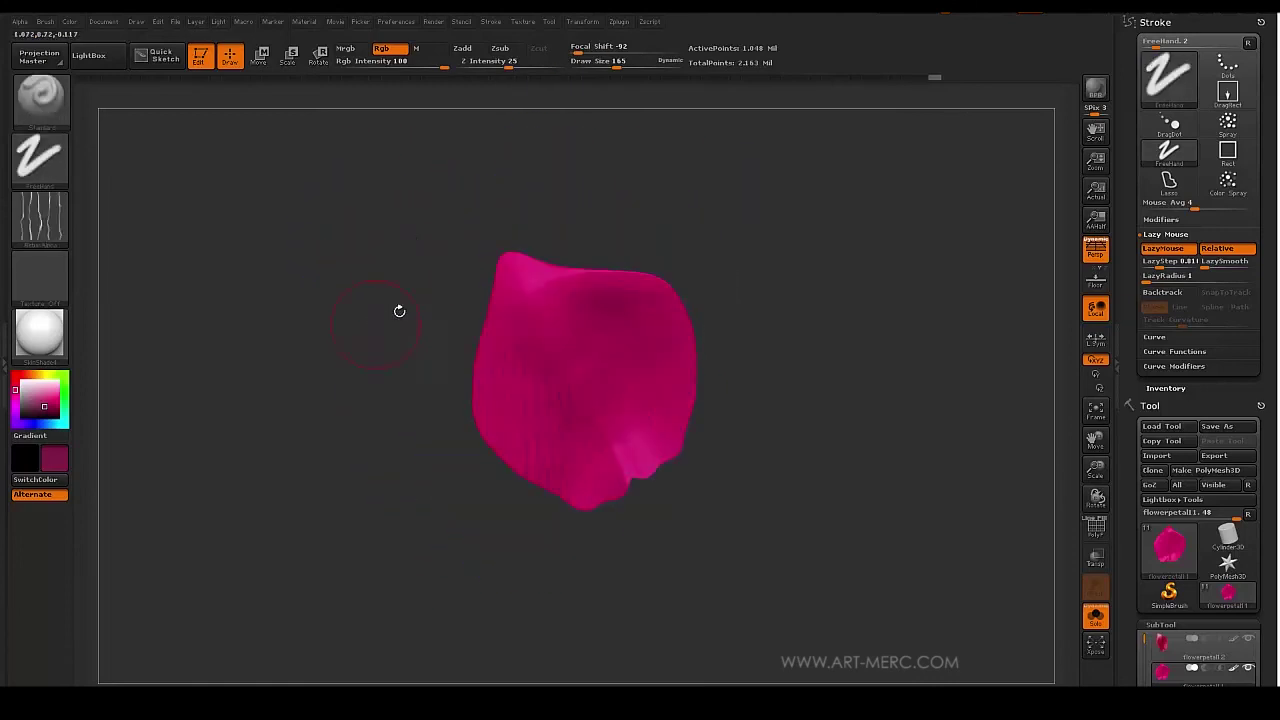
Stop recording the vein layer and lower its intensity to about 0.58.
drag(1121, 443, 1119, 219)
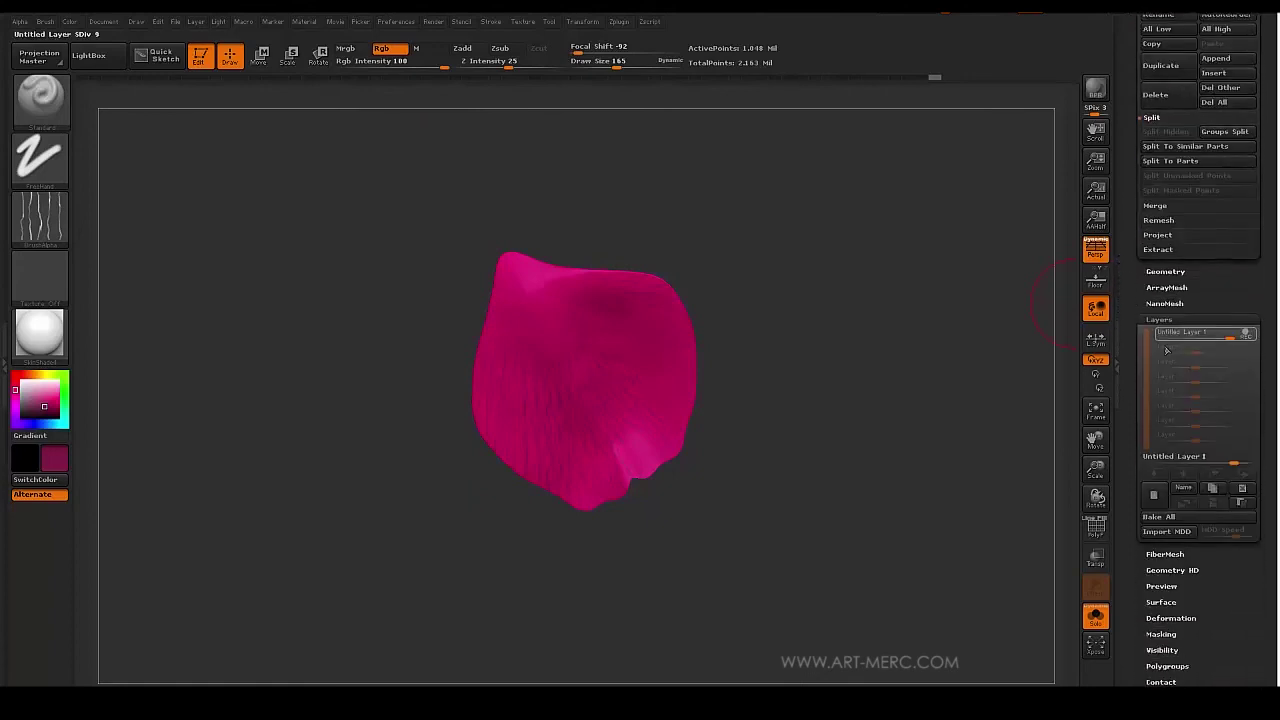
click(1230, 335)
drag(1208, 337, 1213, 335)
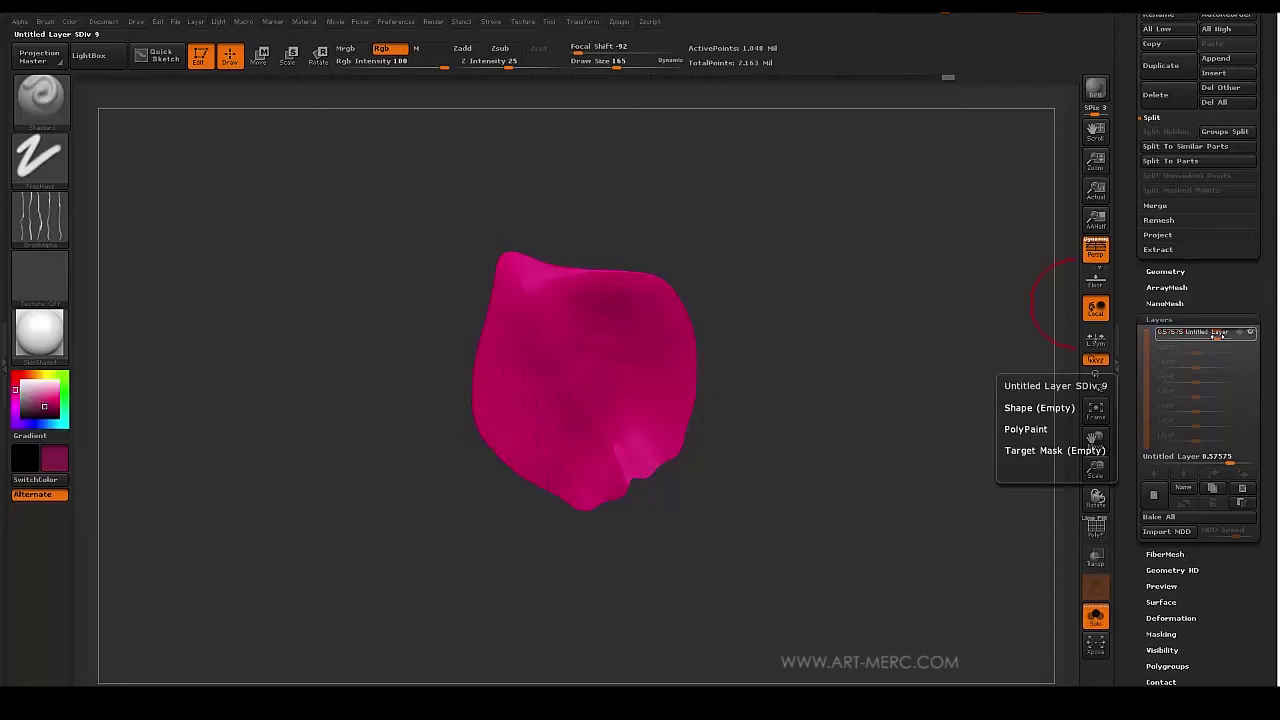
Set the vein layer's intensity to about 0.62 and bake all layers into the petal.
drag(1218, 335, 1222, 336)
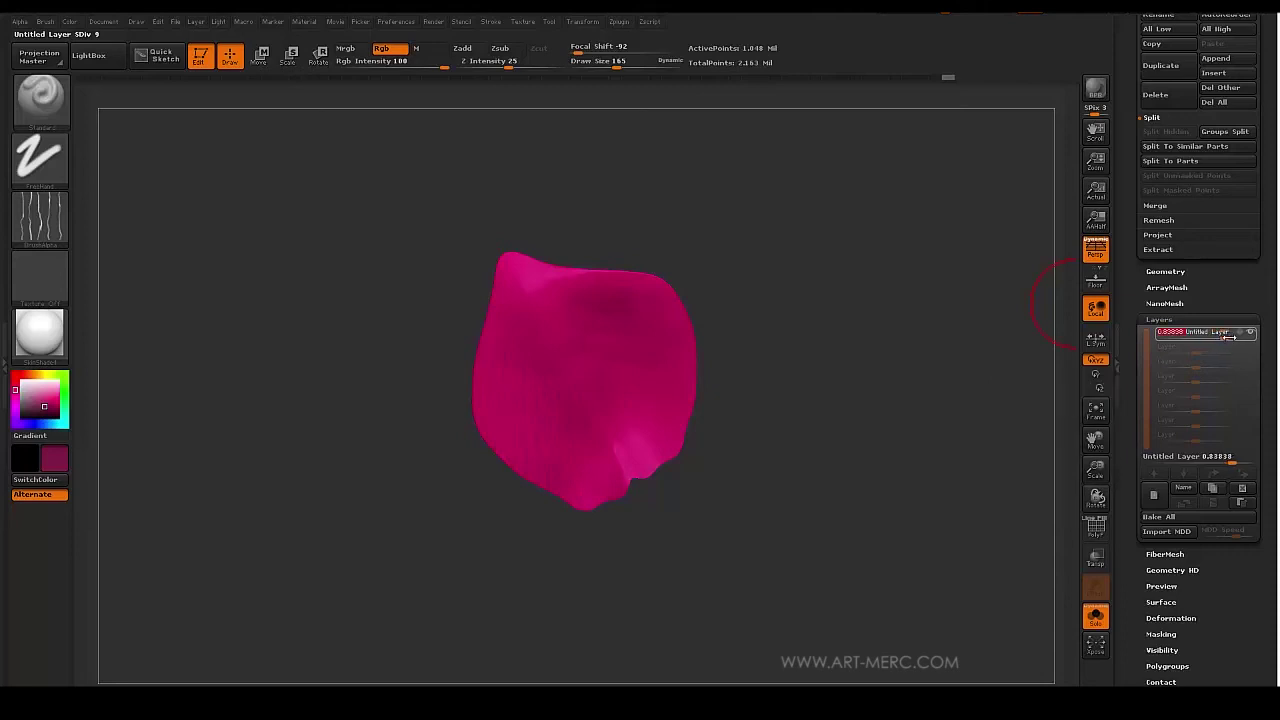
drag(1224, 334, 1212, 334)
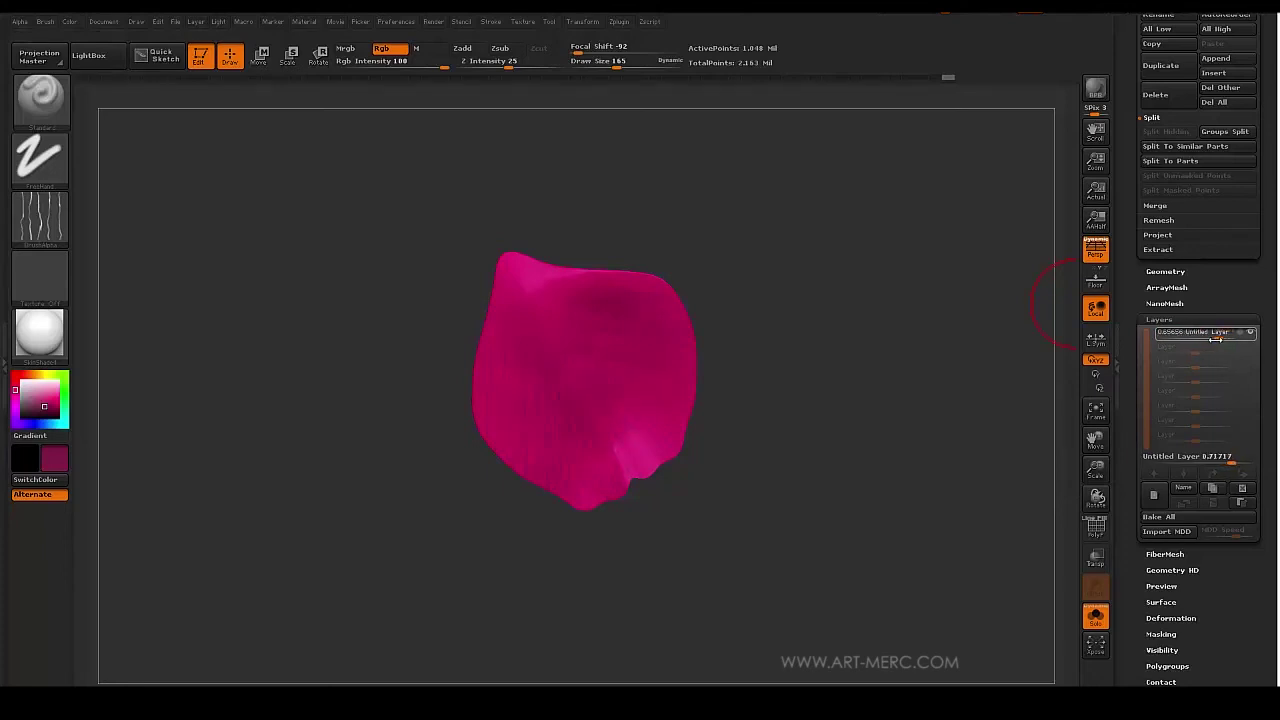
drag(1196, 337, 1218, 338)
drag(1221, 339, 1218, 339)
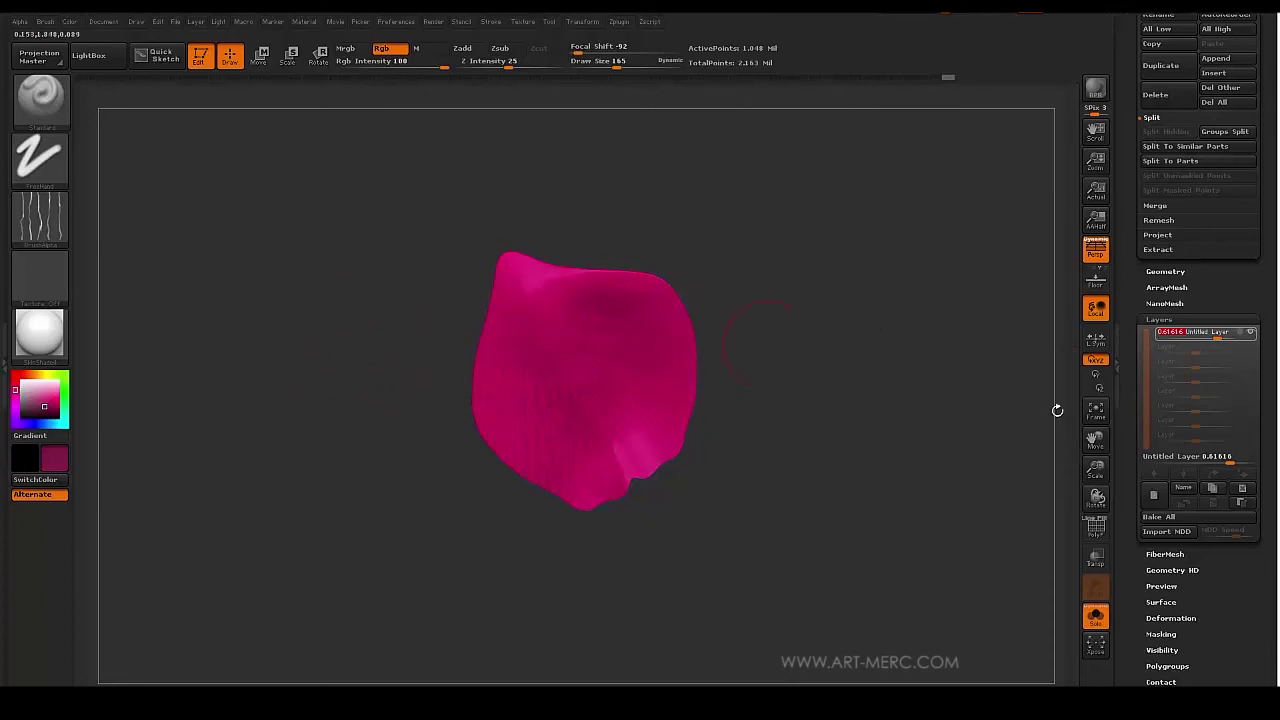
click(1165, 520)
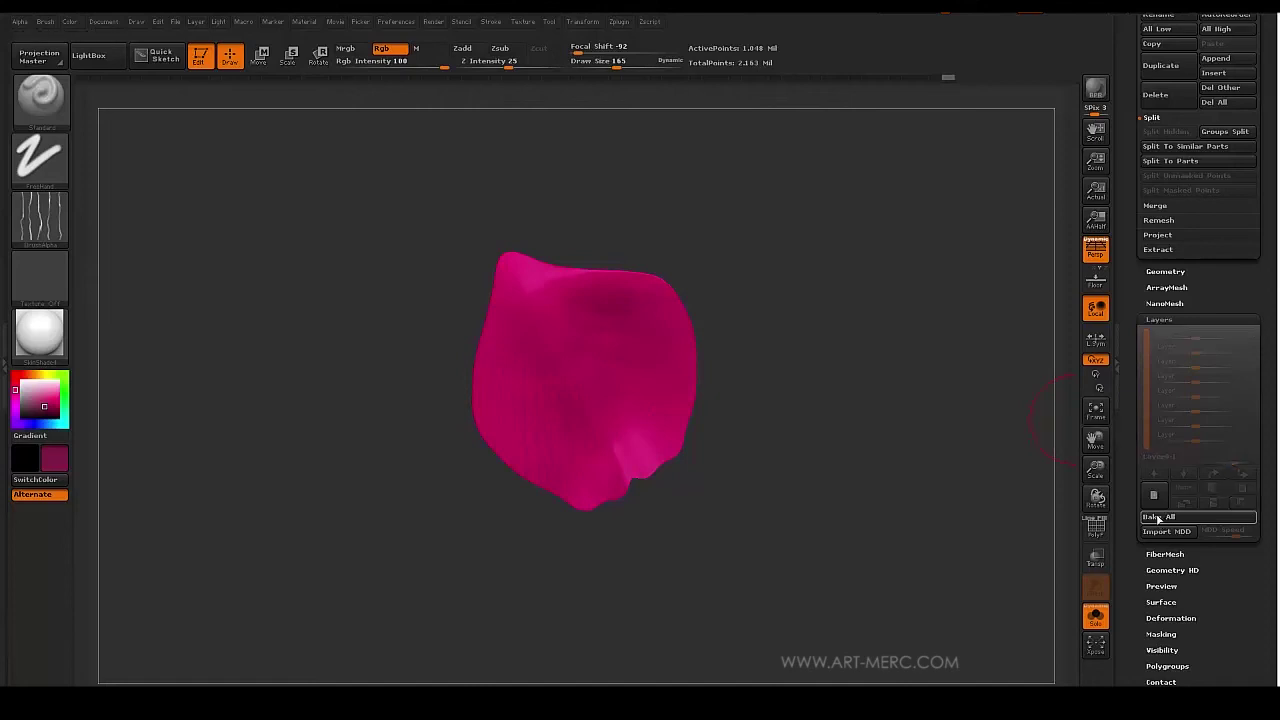
Set the Standard brush to the Color Spray stroke with Alpha 22.
drag(837, 378, 846, 353)
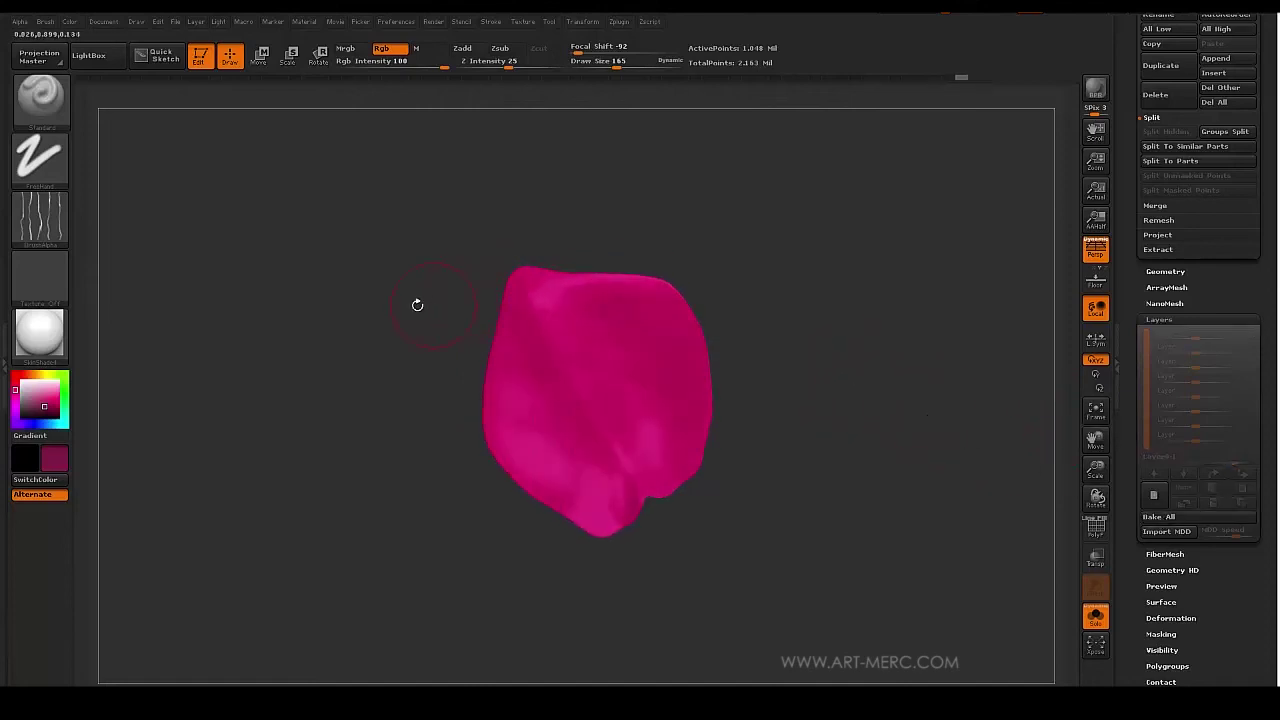
mouse_move(380, 280)
mouse_down()
mouse_move(380, 352)
mouse_move(400, 286)
mouse_move(389, 373)
mouse_move(362, 375)
mouse_up()
click(37, 162)
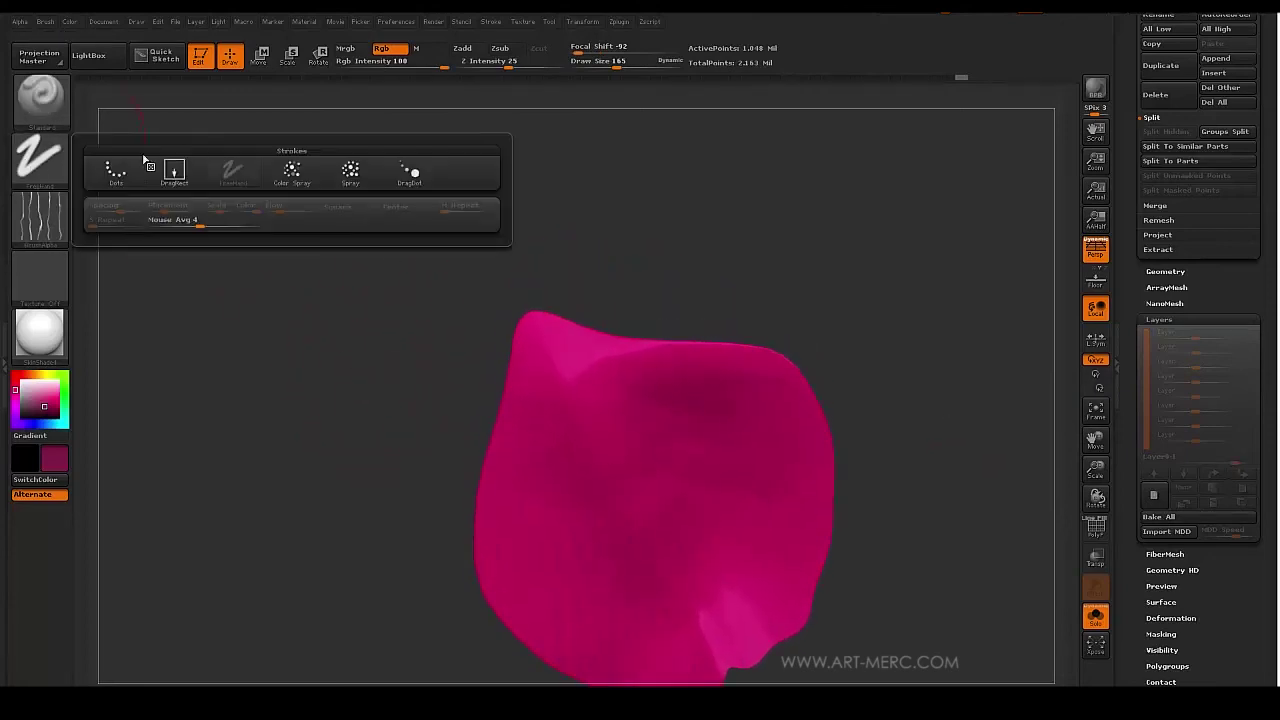
click(292, 172)
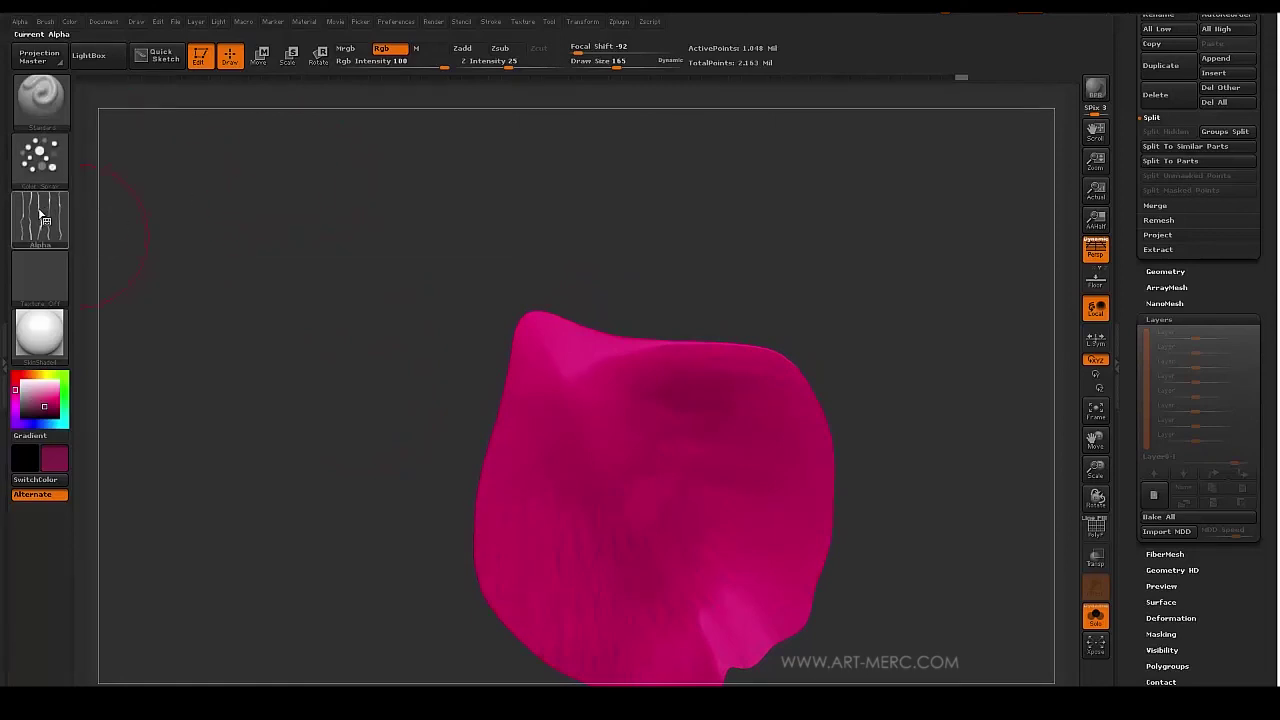
click(41, 210)
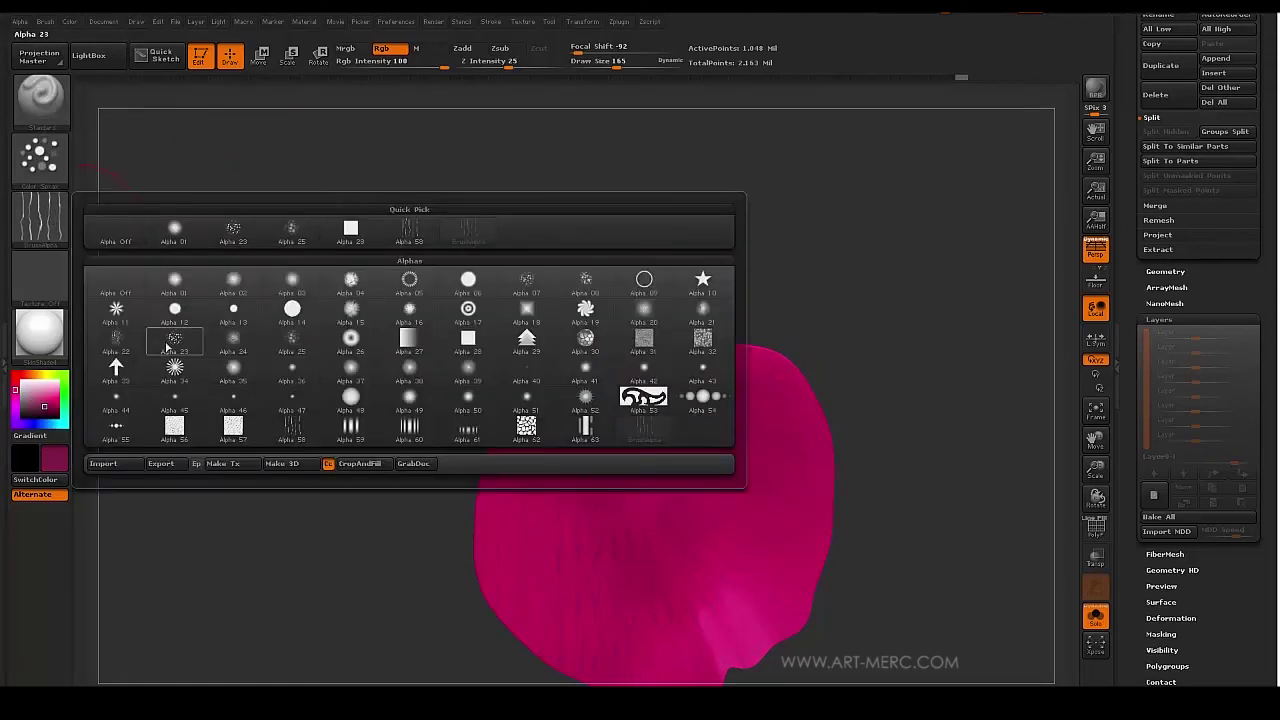
mouse_move(127, 338)
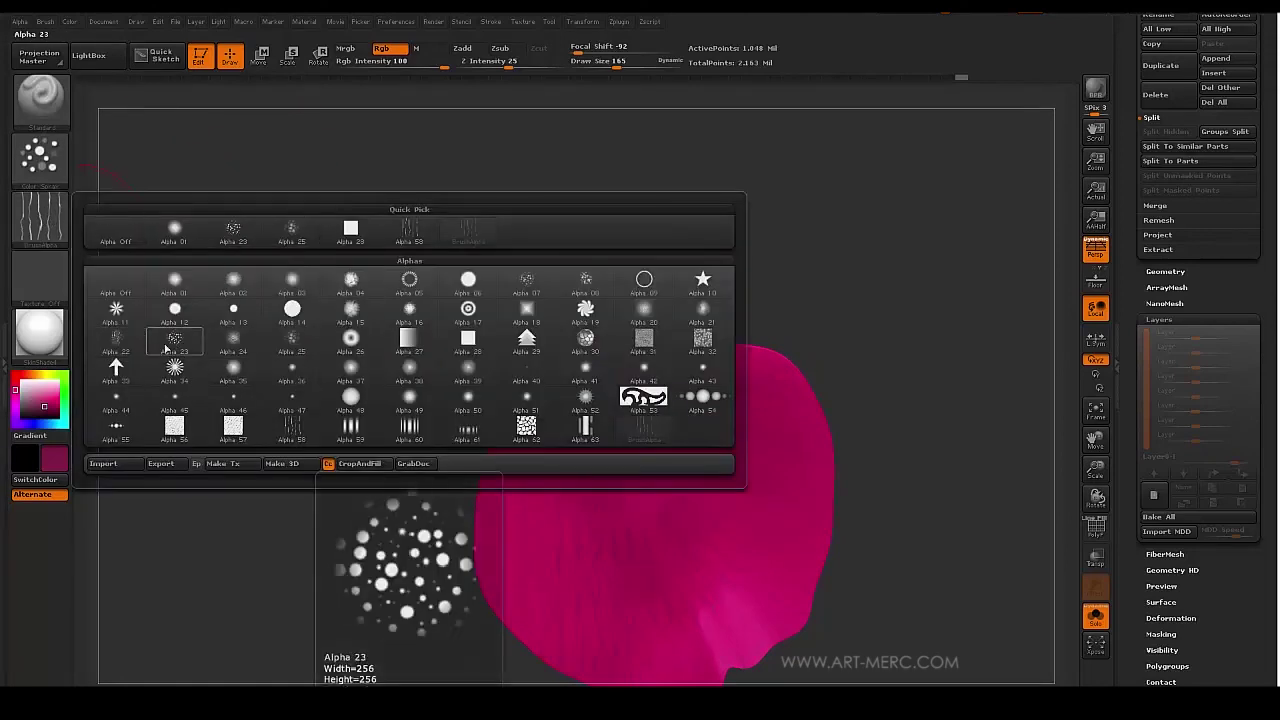
click(122, 340)
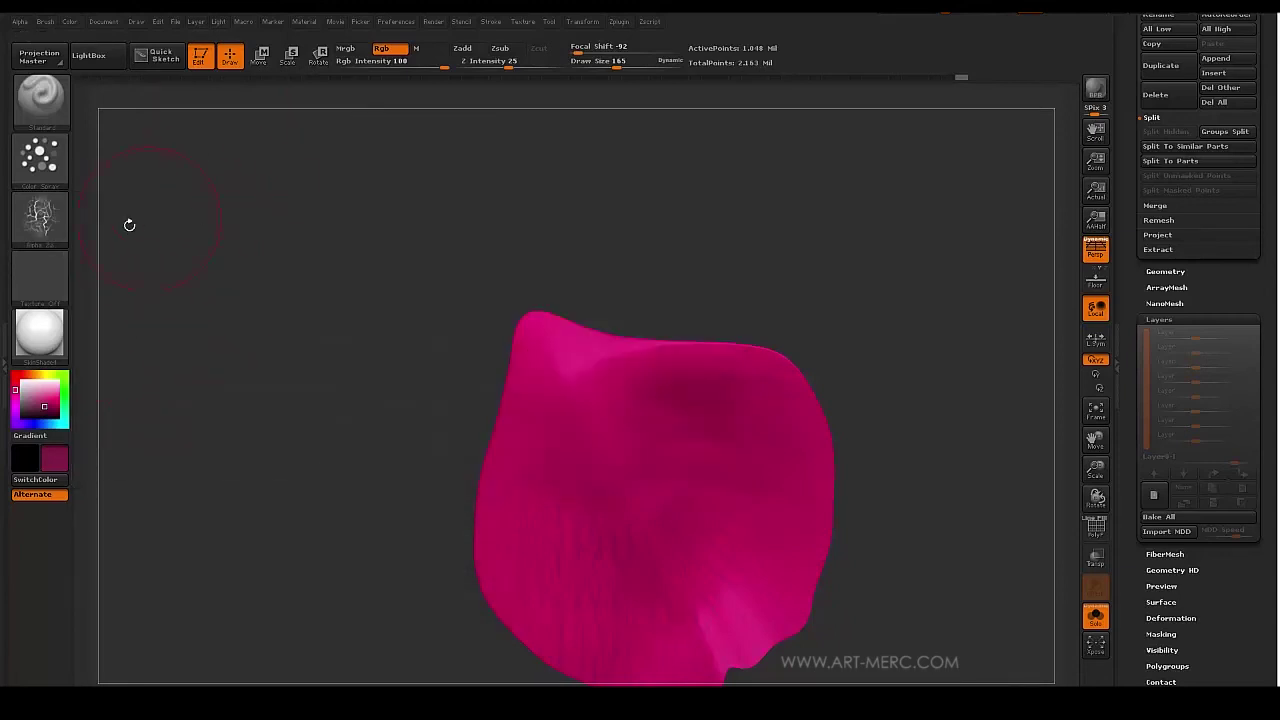
Choose a pale yellow paint colour and set the RGB intensity to 22.
drag(40, 378, 39, 392)
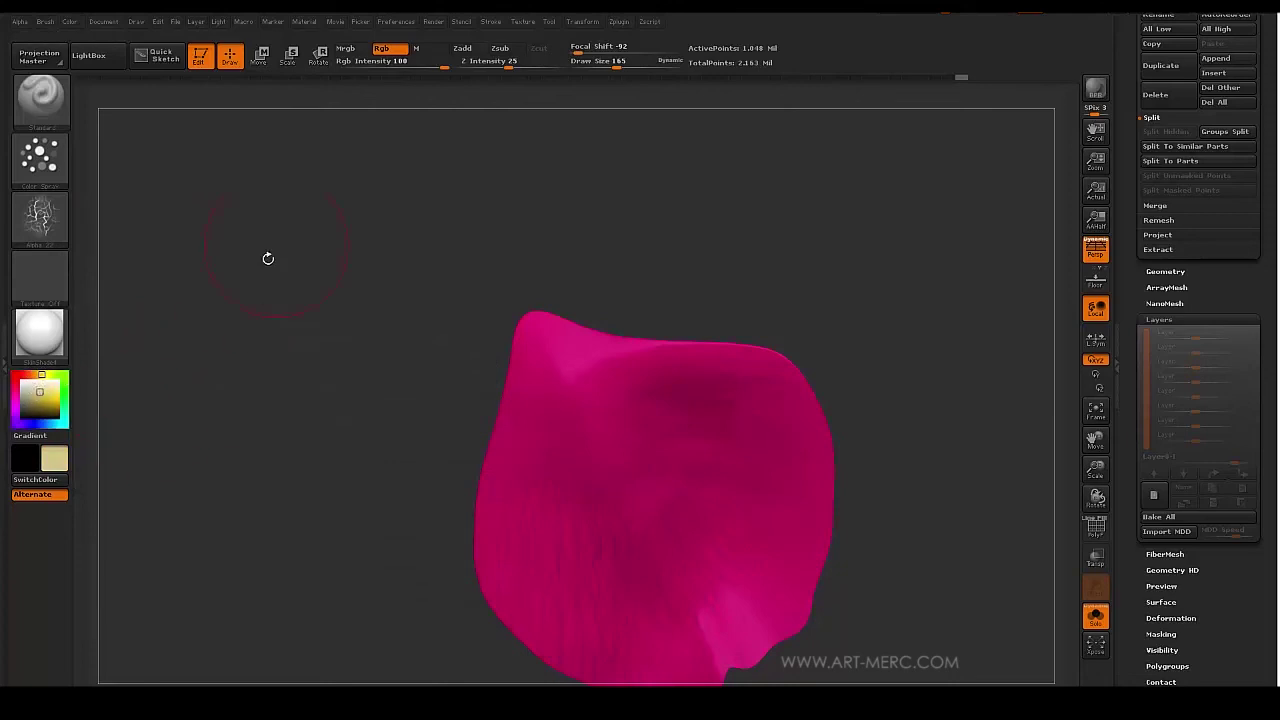
mouse_move(266, 257)
mouse_down()
mouse_move(266, 334)
mouse_move(253, 254)
mouse_up()
click(415, 62)
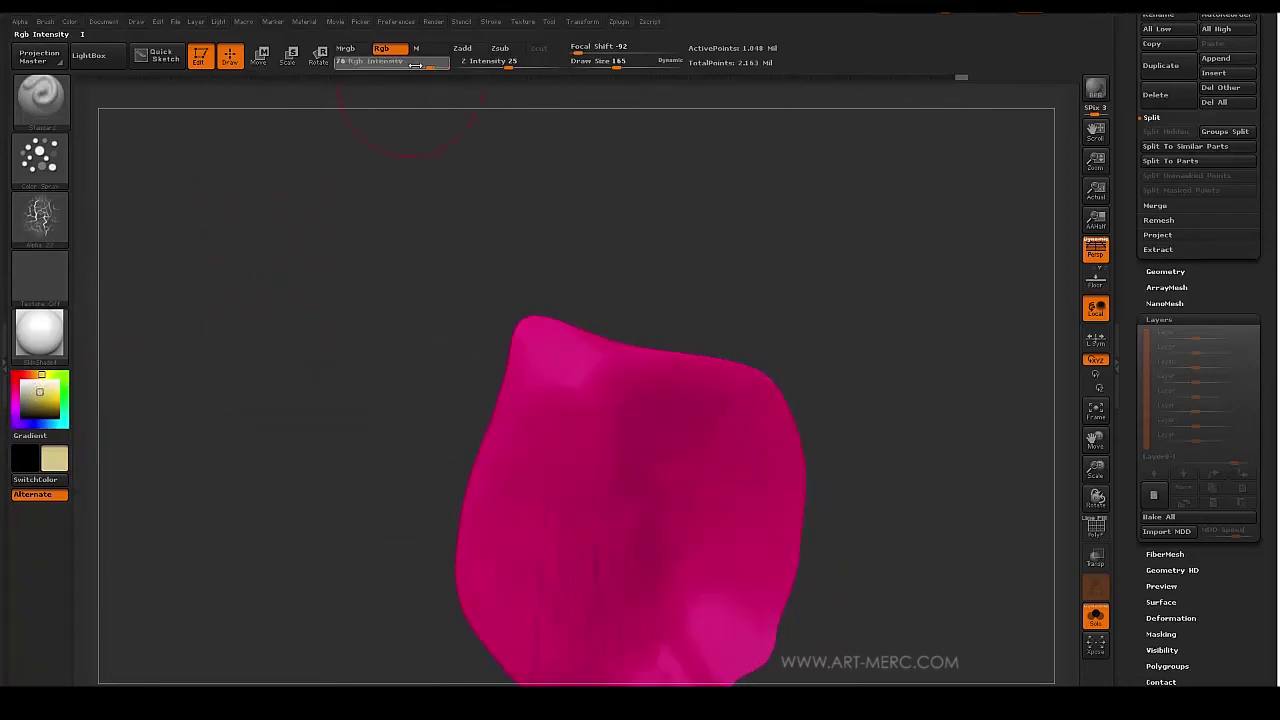
text(22)
key(Return)
Reduce the draw size to 105 and spray pale yellow over the petal's narrow tip on both faces.
drag(377, 257, 420, 334)
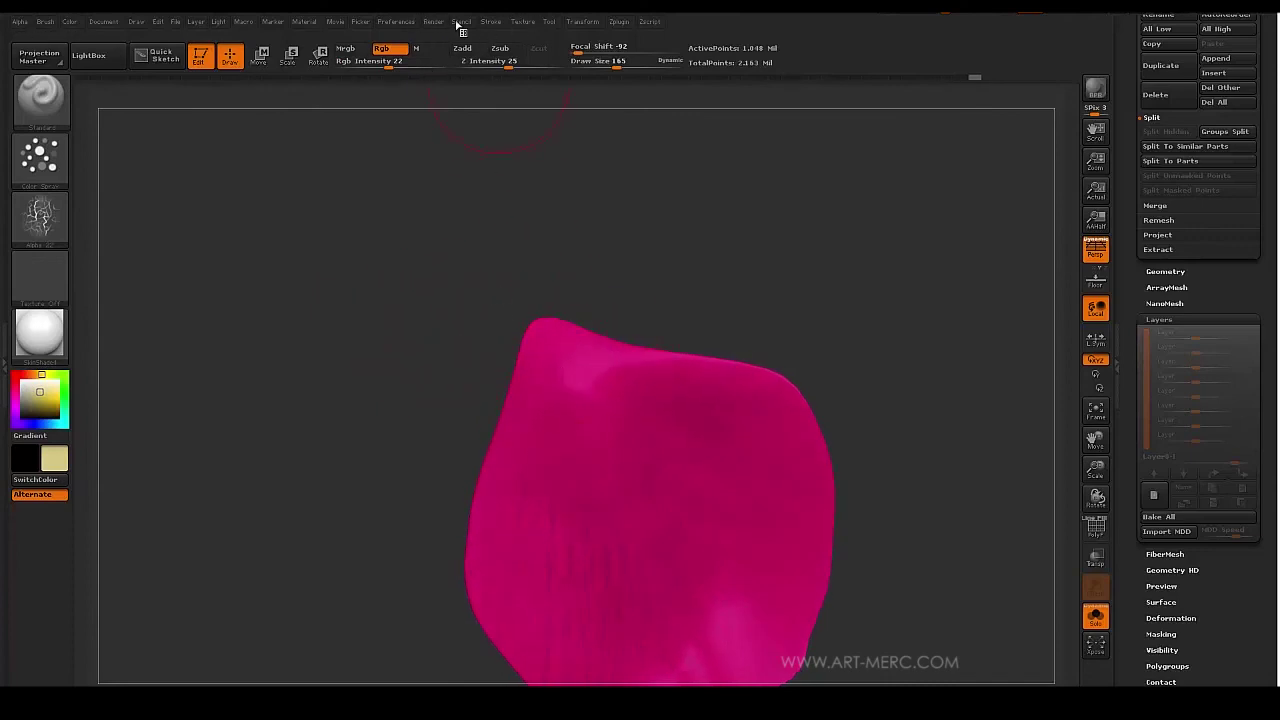
click(491, 22)
click(525, 252)
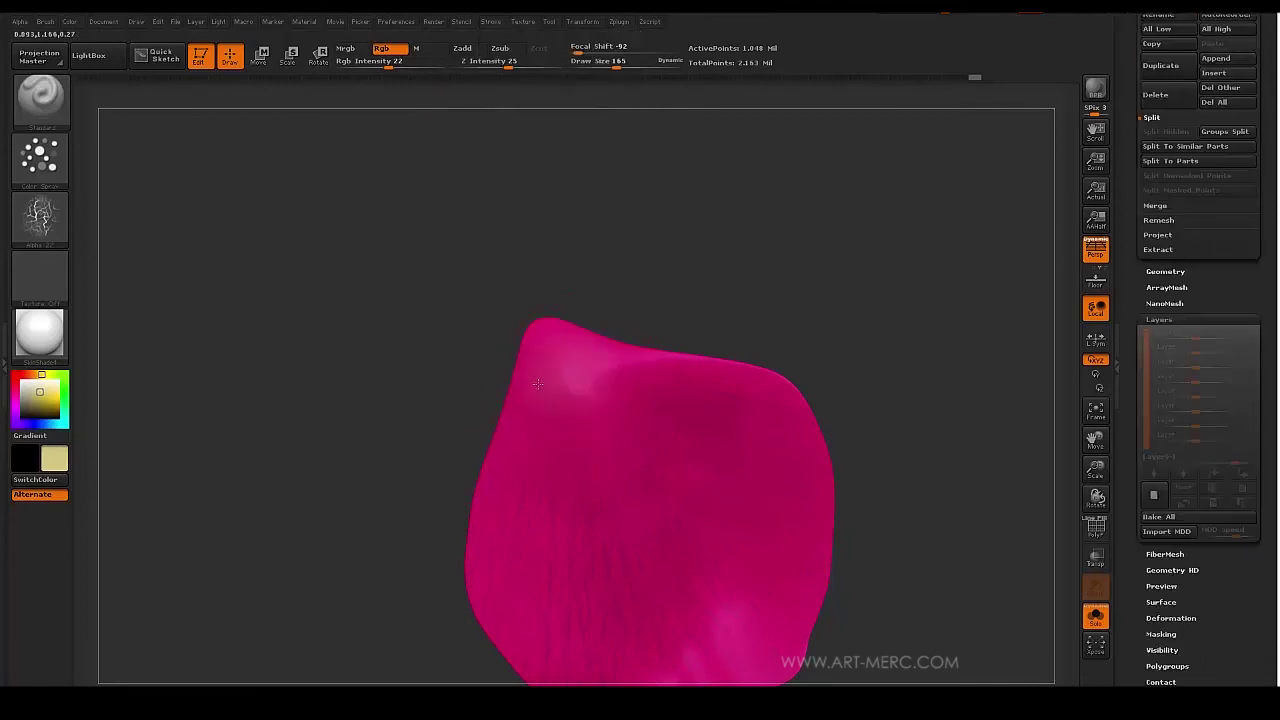
mouse_move(537, 384)
mouse_down()
mouse_move(605, 360)
mouse_move(530, 340)
mouse_move(518, 388)
mouse_move(568, 360)
mouse_move(645, 362)
mouse_move(560, 335)
mouse_move(516, 397)
mouse_move(545, 350)
mouse_move(605, 342)
mouse_move(645, 354)
mouse_up()
key(s)
drag(486, 303, 660, 330)
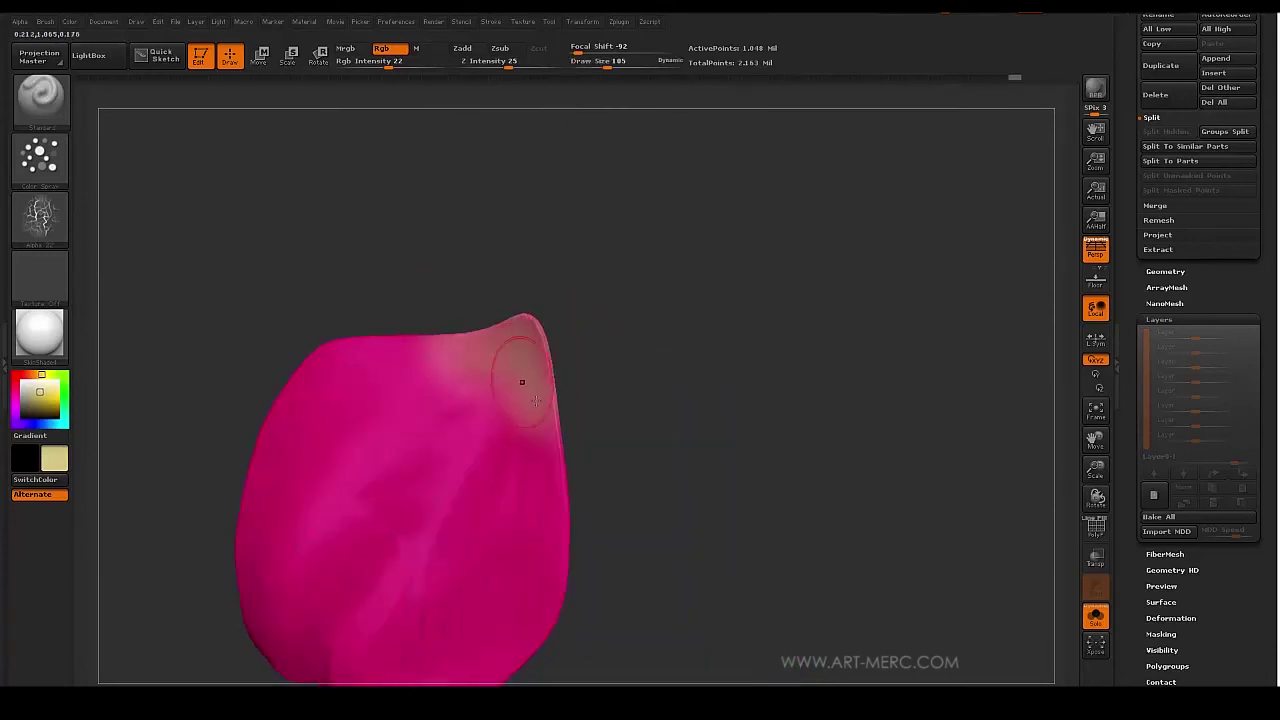
mouse_move(522, 382)
mouse_down()
mouse_move(470, 360)
mouse_move(530, 386)
mouse_move(534, 333)
mouse_move(585, 308)
mouse_move(566, 398)
mouse_up()
Build up the pale yellow around the tip's edges and extend it into the magenta area.
drag(558, 327, 500, 314)
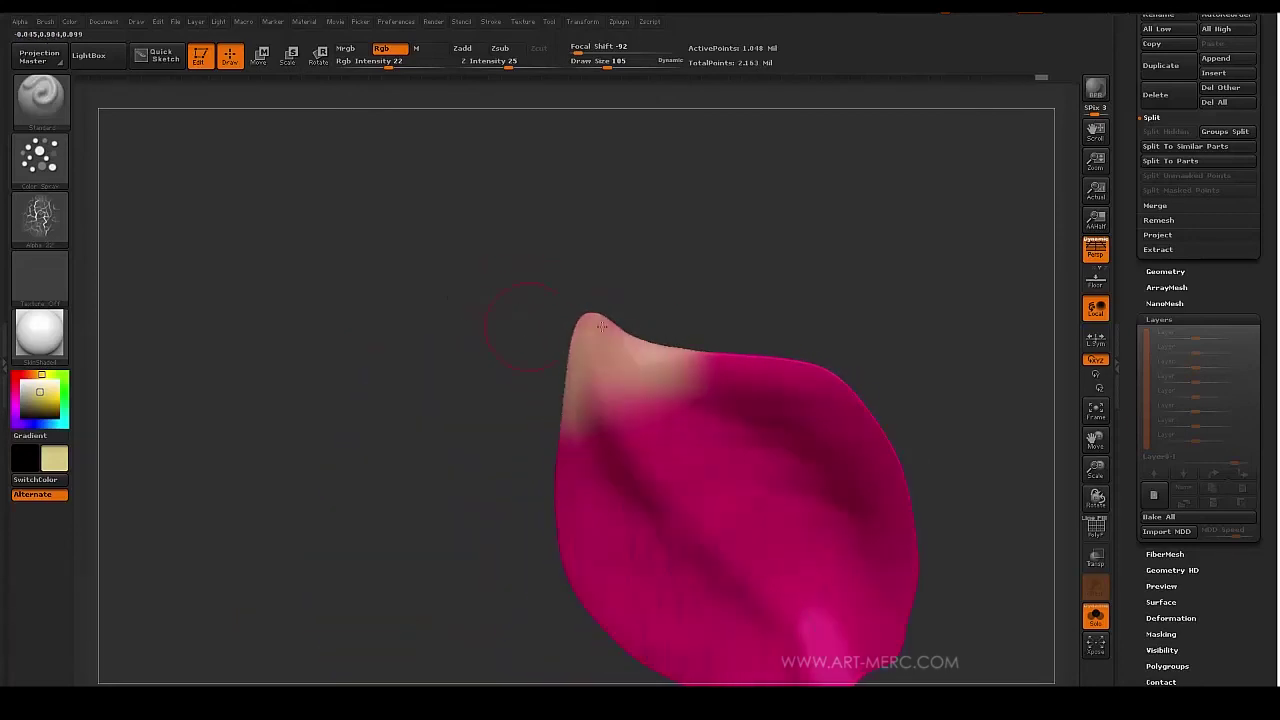
mouse_move(590, 316)
mouse_down()
mouse_move(509, 274)
mouse_move(586, 357)
mouse_move(574, 317)
mouse_up()
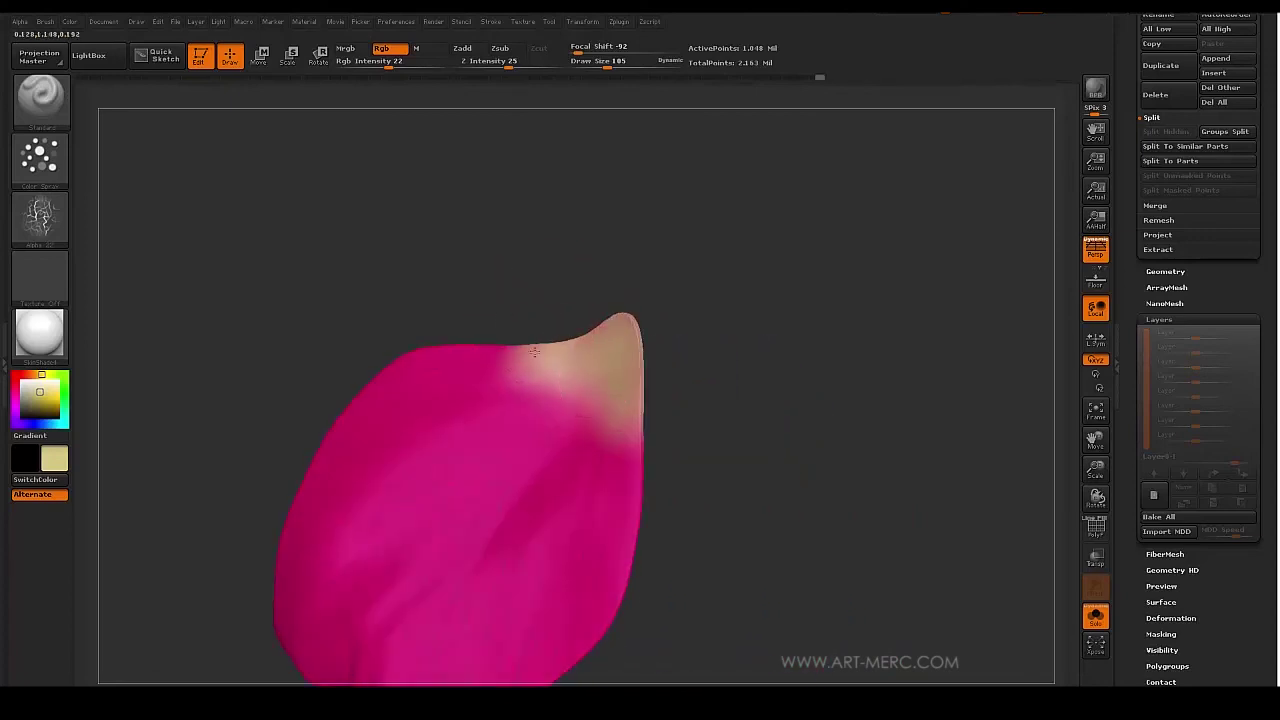
drag(641, 425, 565, 395)
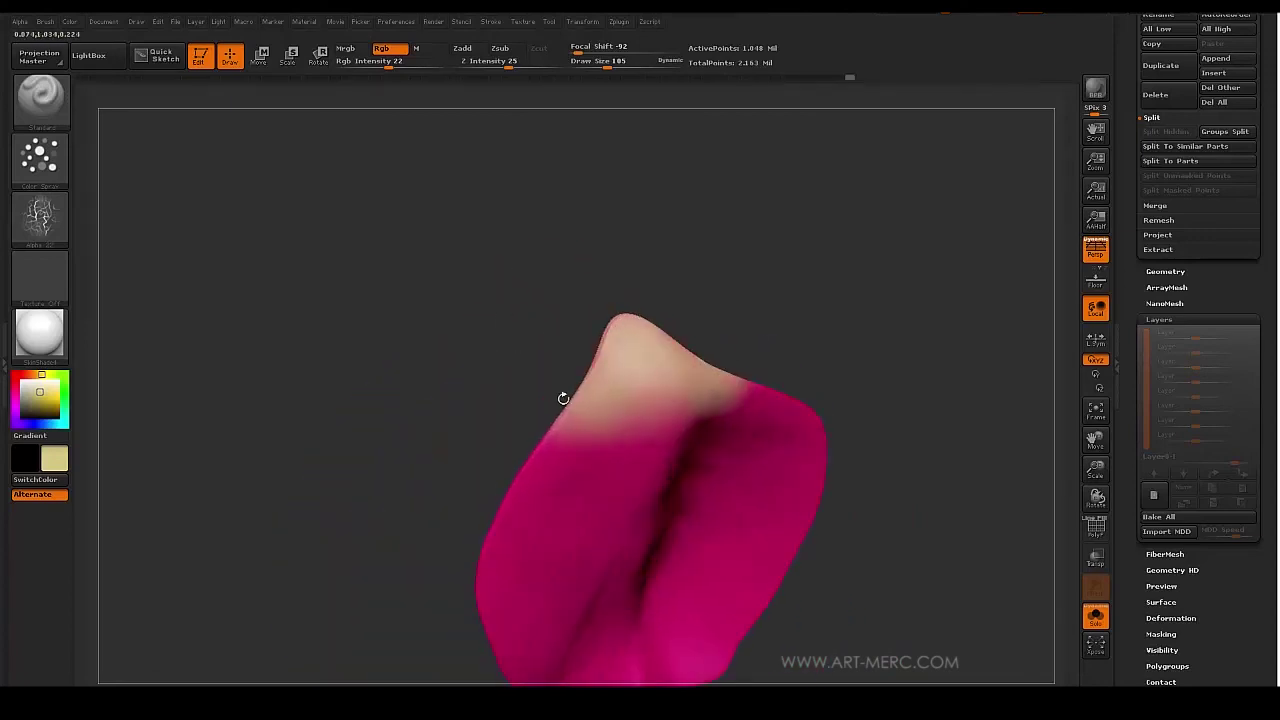
drag(514, 314, 443, 243)
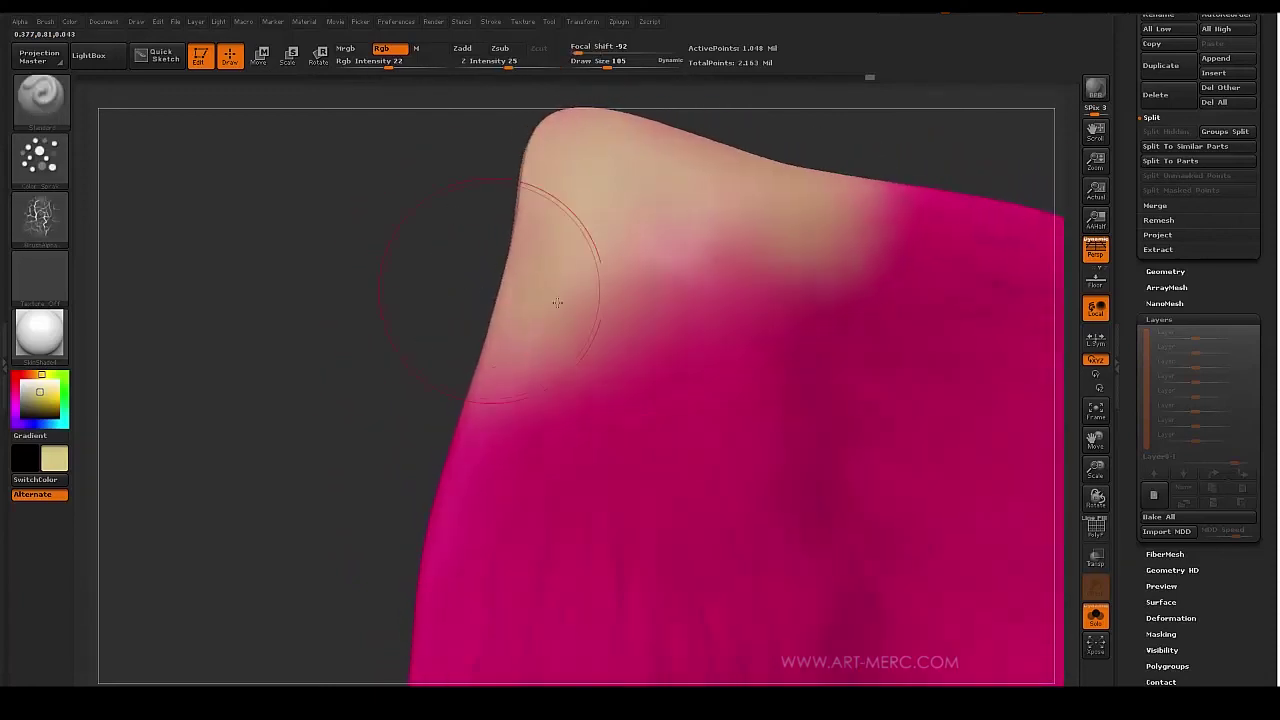
mouse_move(724, 305)
mouse_down()
mouse_move(685, 360)
mouse_move(645, 341)
mouse_up()
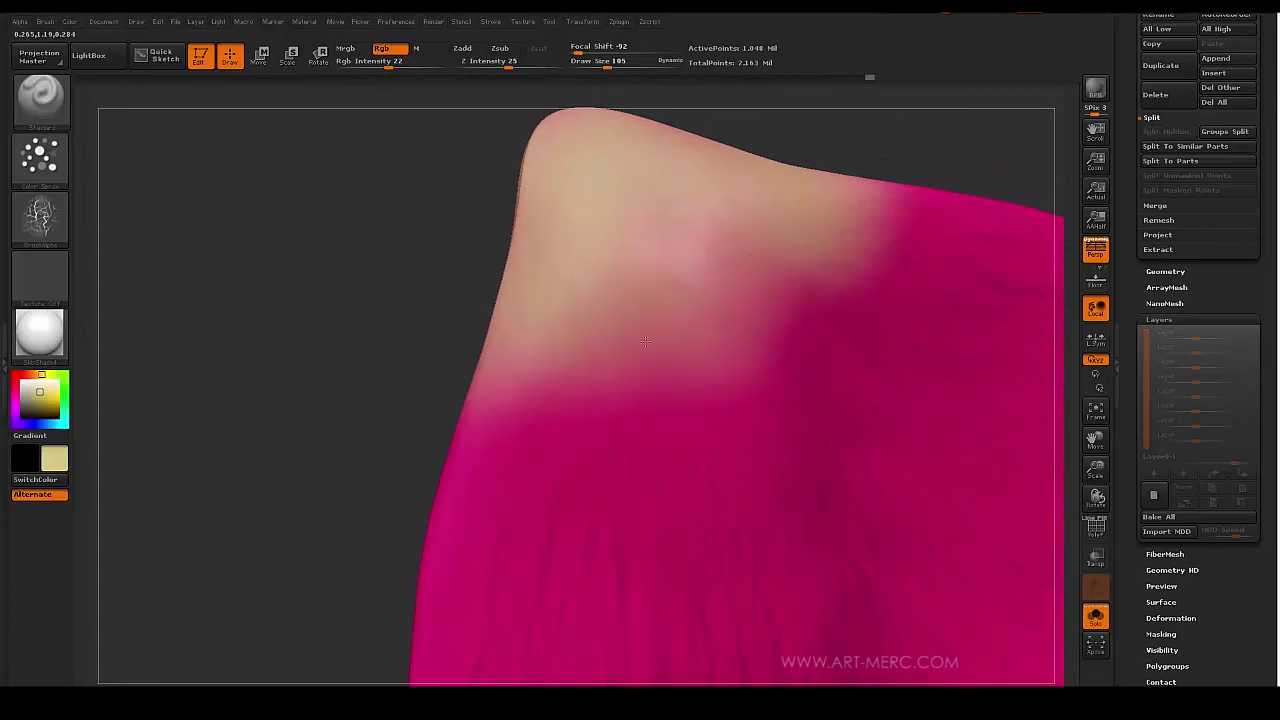
mouse_move(450, 236)
mouse_down()
mouse_move(563, 251)
mouse_move(452, 232)
mouse_move(414, 263)
mouse_move(420, 205)
mouse_move(399, 317)
mouse_move(403, 334)
mouse_move(428, 333)
mouse_up()
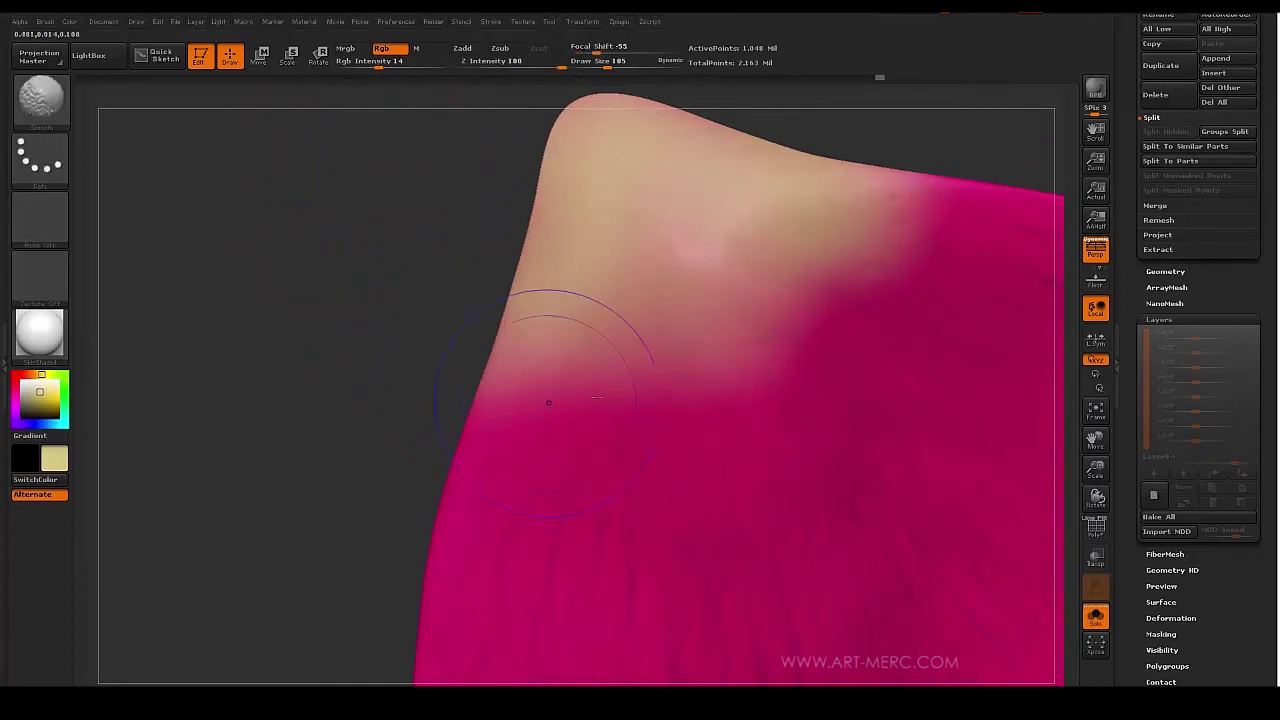
Blend the yellow-to-magenta transition with the Smooth brush, raising its RGB intensity to 54.
mouse_move(635, 380)
shift+mouse_down()
mouse_move(640, 324)
mouse_move(626, 300)
mouse_move(610, 326)
mouse_move(647, 415)
mouse_move(621, 363)
mouse_move(637, 385)
mouse_move(638, 371)
mouse_move(620, 361)
shift+mouse_up()
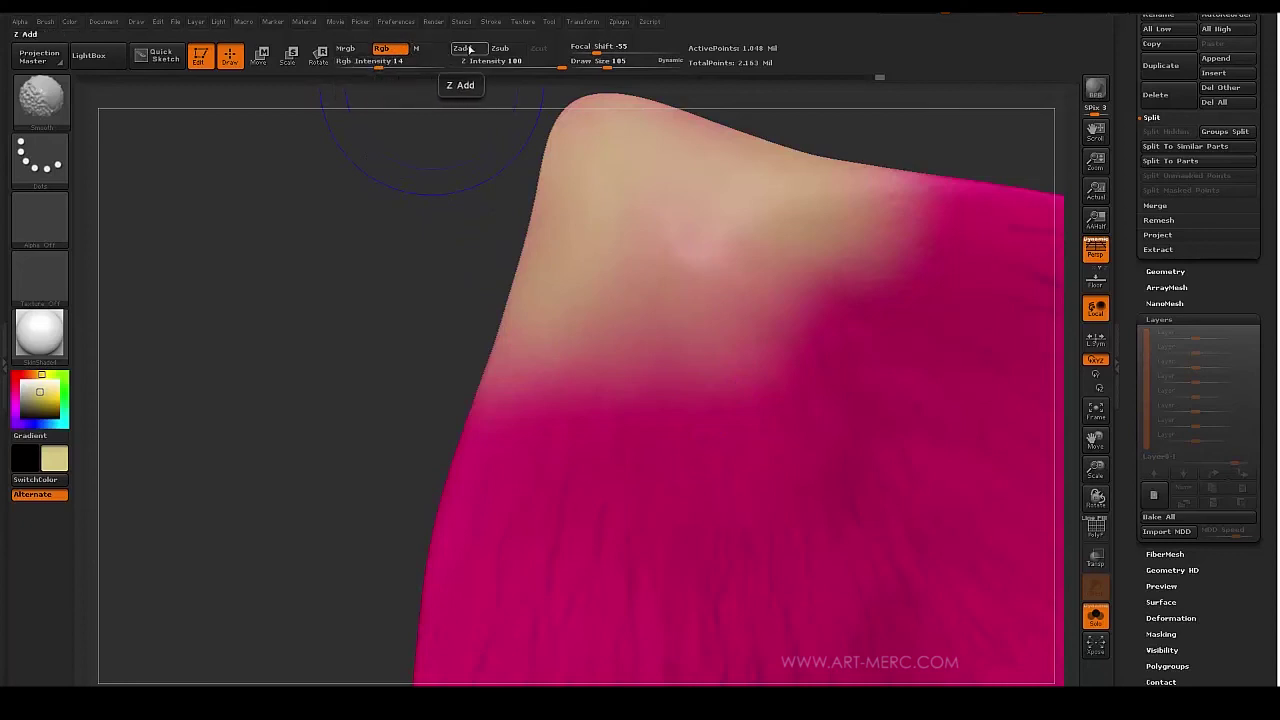
drag(380, 64, 411, 61)
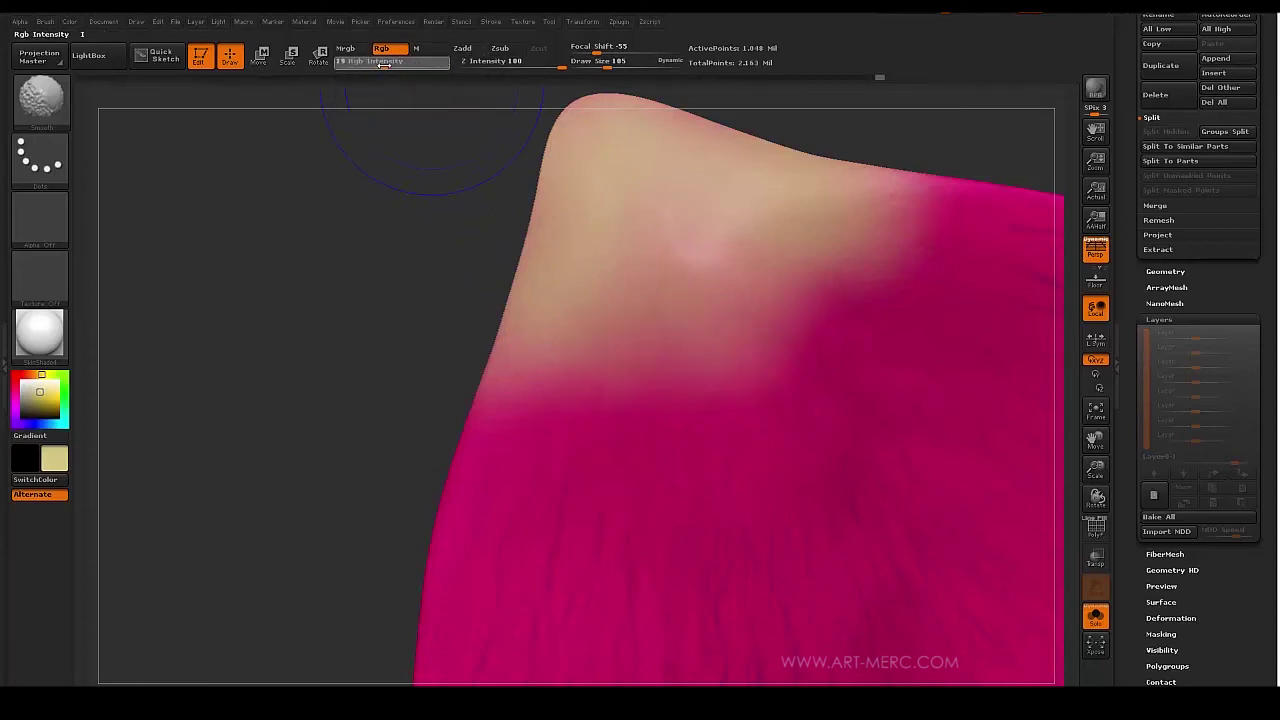
drag(390, 62, 383, 62)
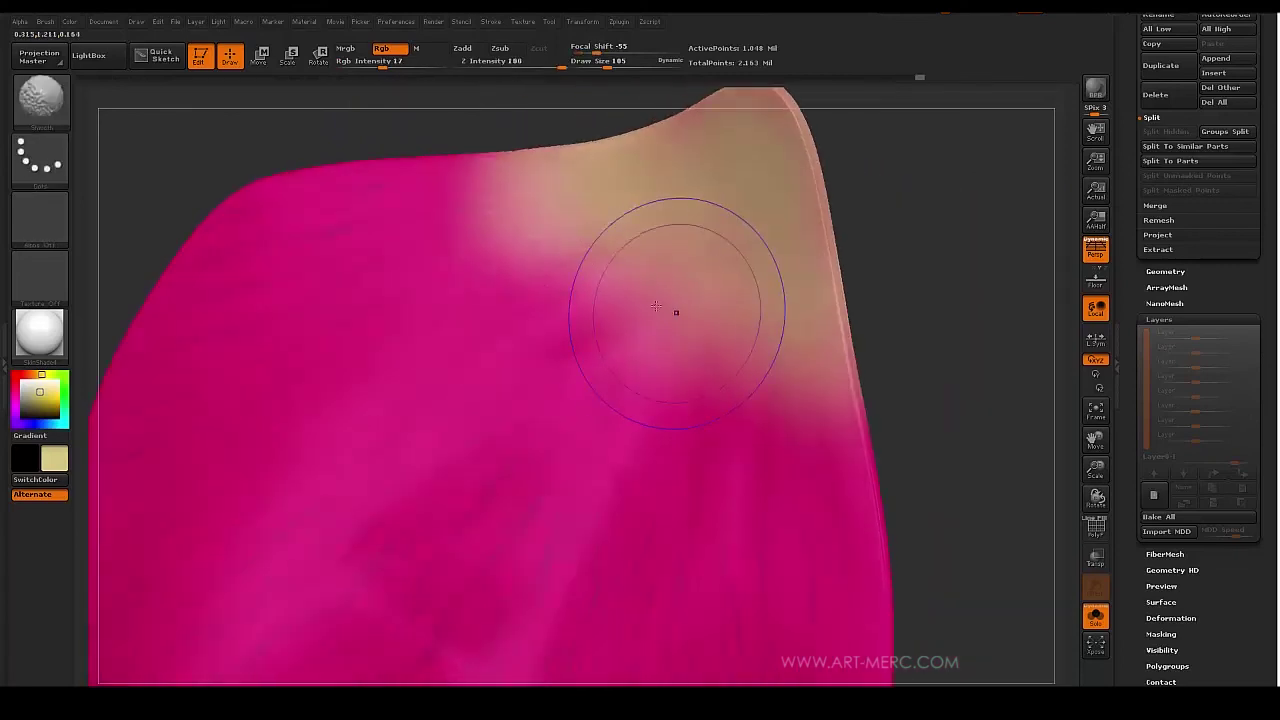
shift+click(416, 63)
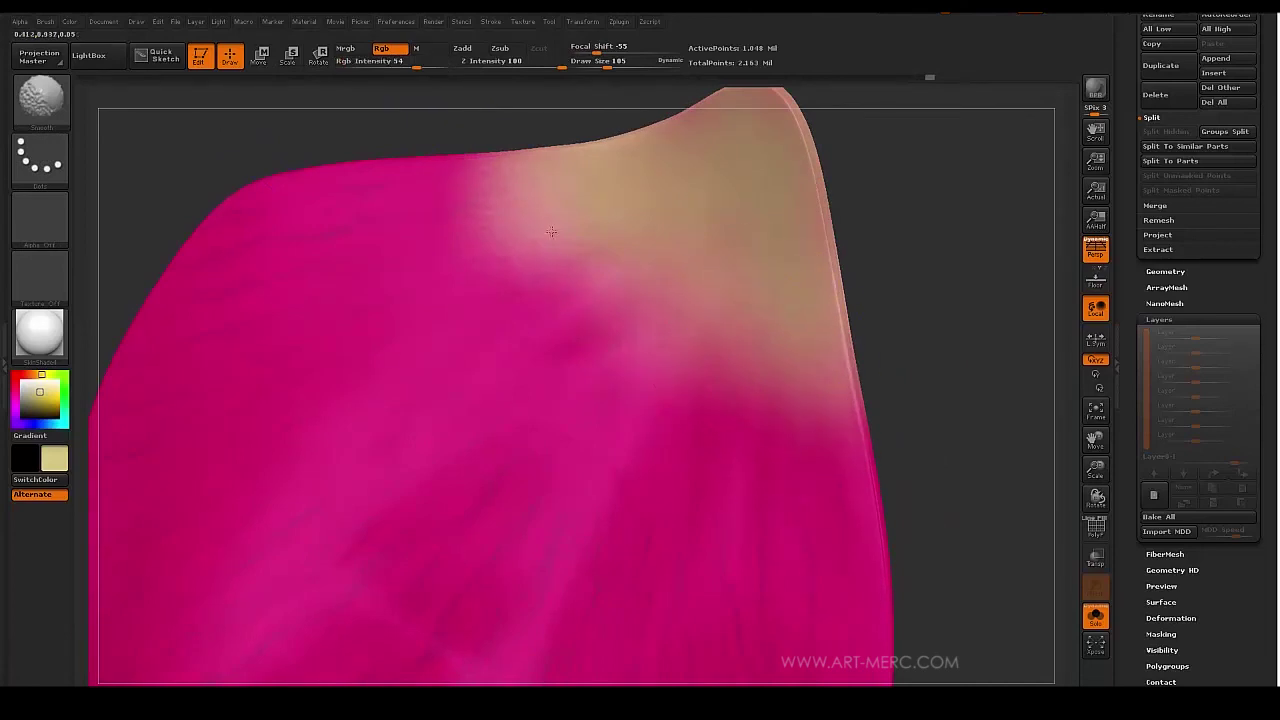
shift+drag(503, 175, 577, 203)
Try smoothing the yellow-to-magenta transition at RGB intensity 100, and undo the last strokes.
drag(330, 125, 670, 180)
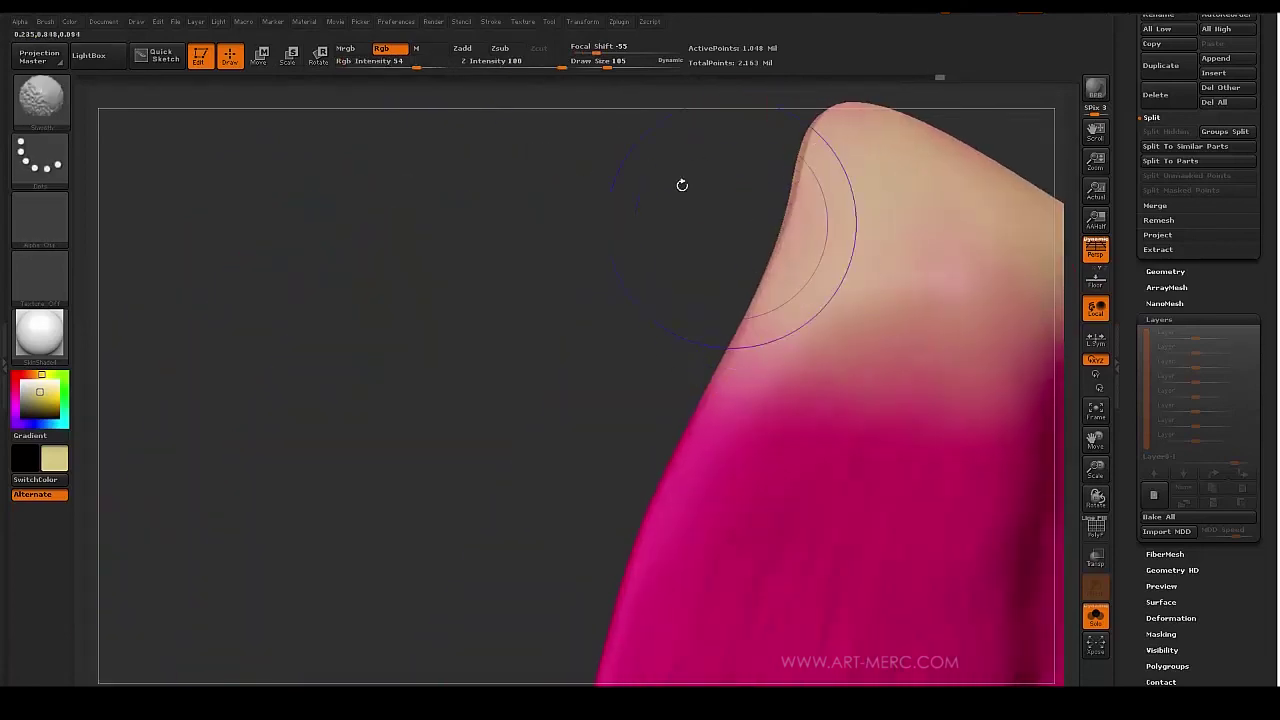
drag(430, 72, 455, 70)
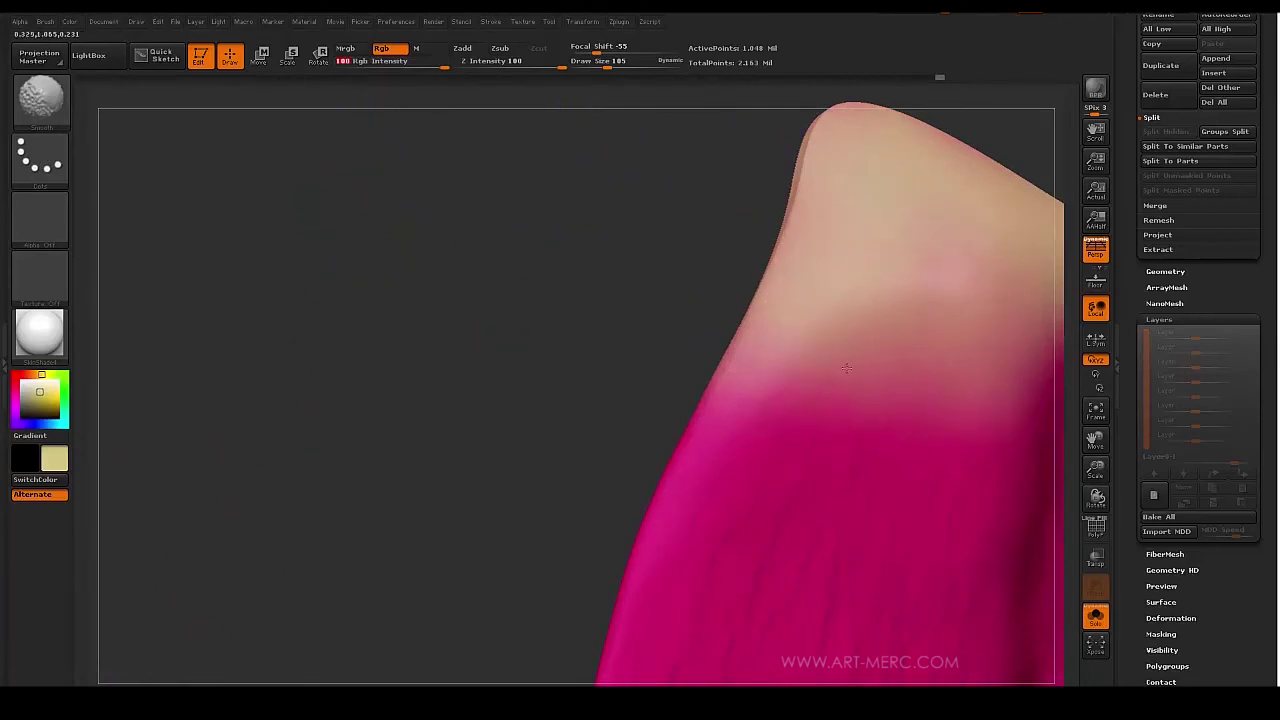
shift+drag(769, 367, 800, 345)
mouse_move(560, 225)
mouse_down()
mouse_move(605, 232)
mouse_move(523, 248)
mouse_up()
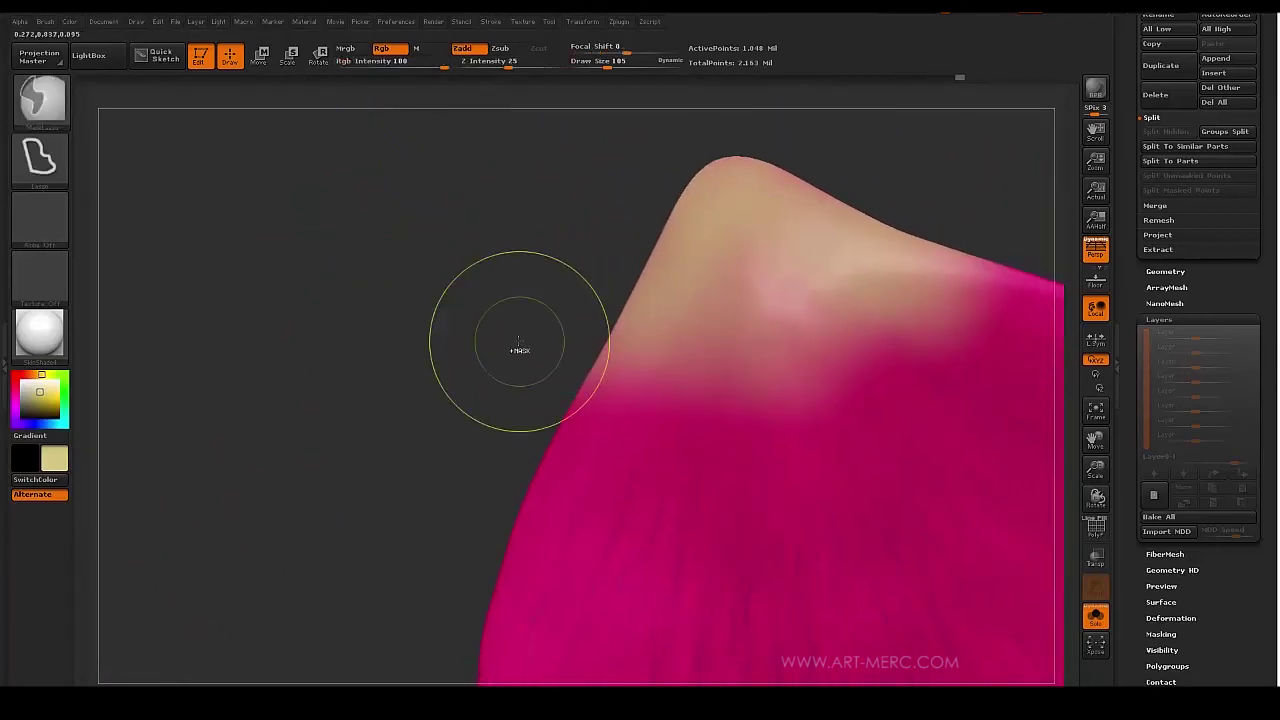
key(ctrl+z)
key(ctrl+z)
Sample a magenta-pink from the petal near the yellow transition as the active paint colour.
mouse_move(455, 278)
mouse_down()
mouse_move(791, 314)
mouse_move(709, 277)
mouse_move(434, 270)
mouse_move(434, 328)
mouse_move(471, 254)
mouse_move(434, 237)
mouse_move(462, 223)
mouse_move(443, 200)
mouse_move(440, 243)
mouse_move(415, 279)
mouse_up()
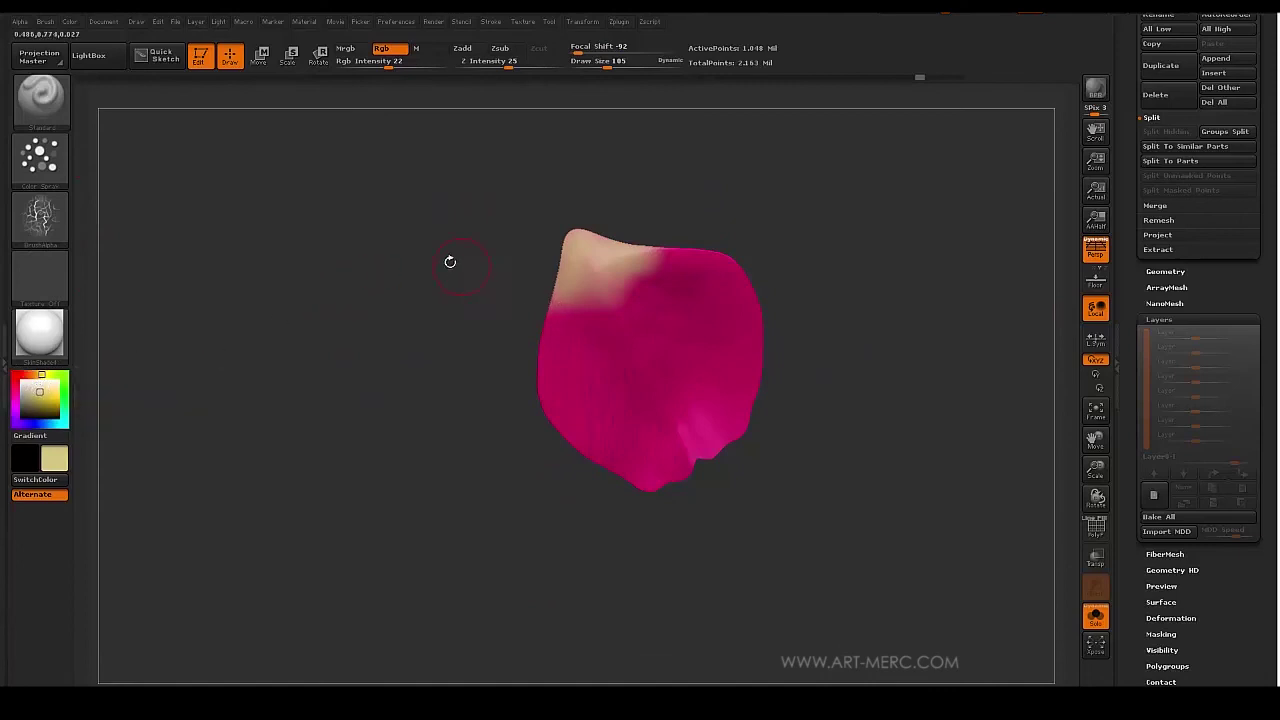
alt+drag(451, 270, 452, 370)
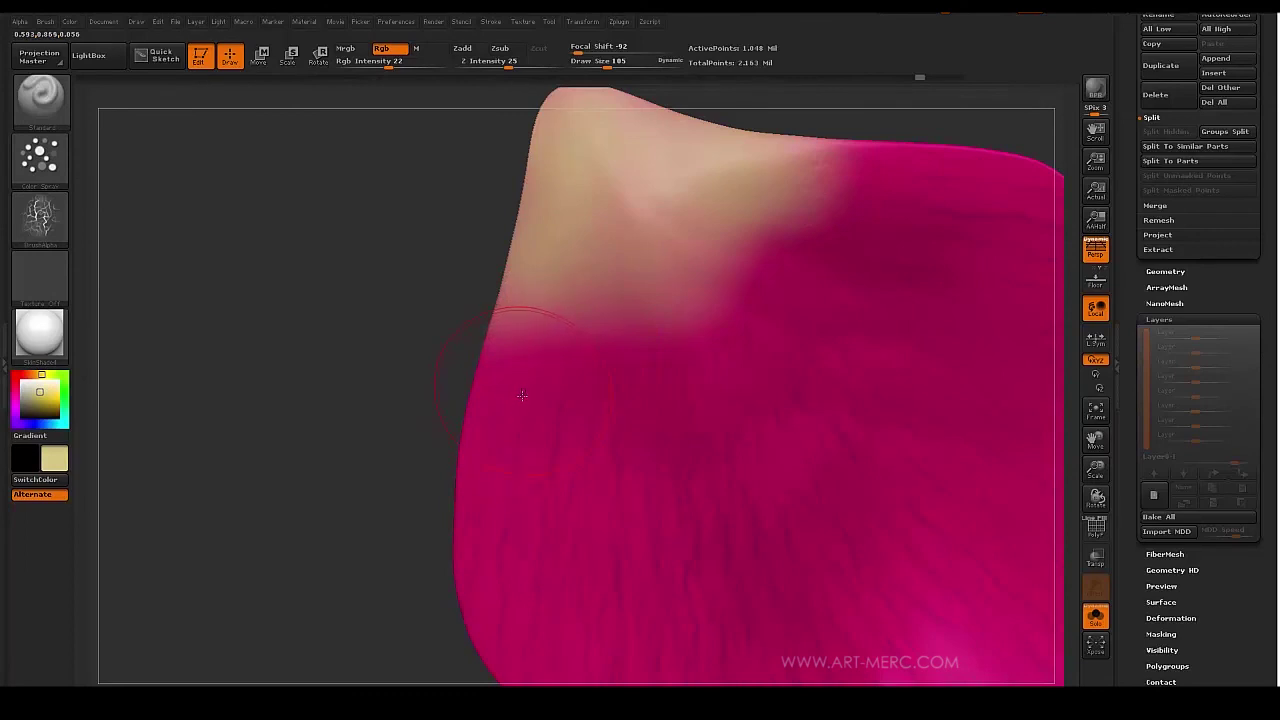
key(c)
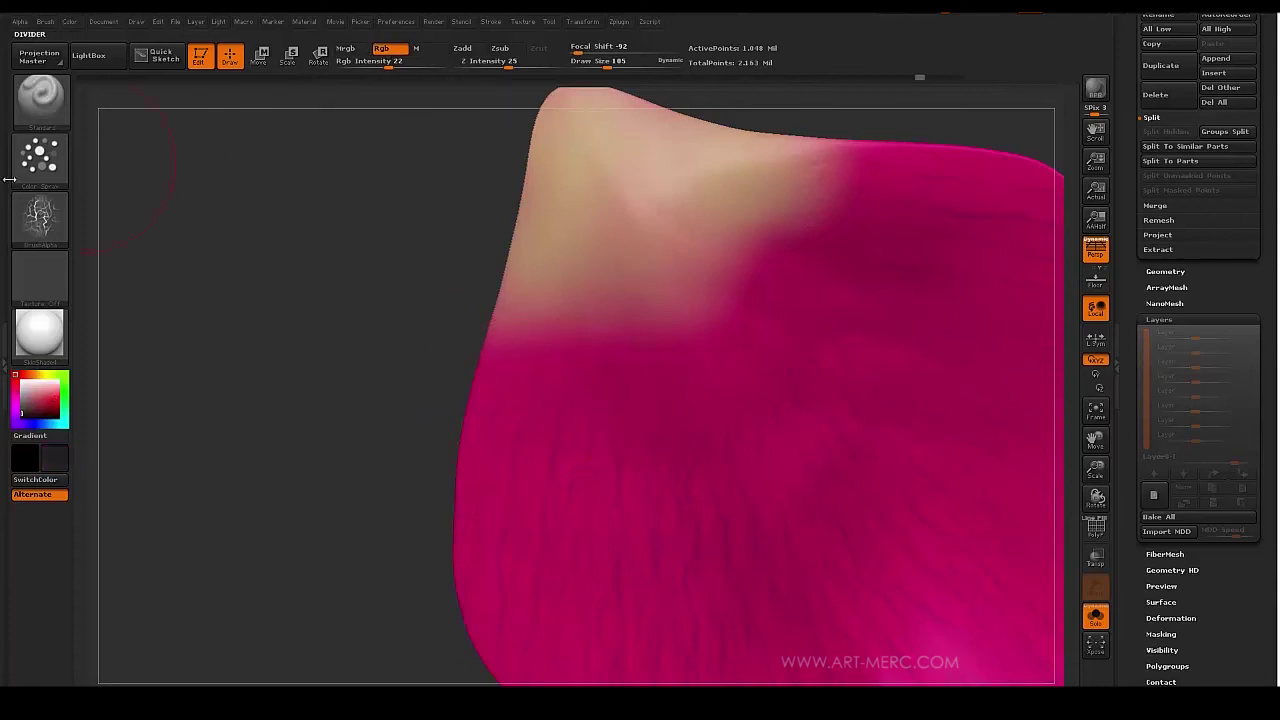
click(47, 390)
key(c)
key(c)
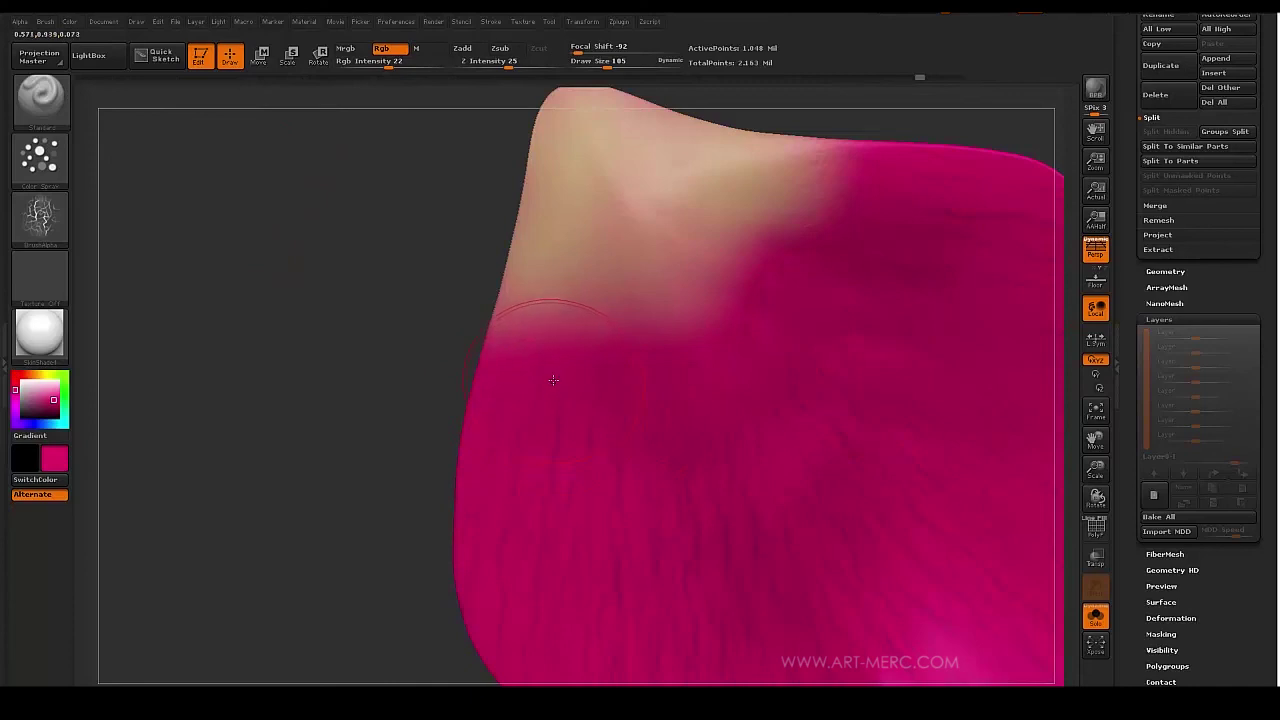
key(c)
key(c)
key(c)
key(c)
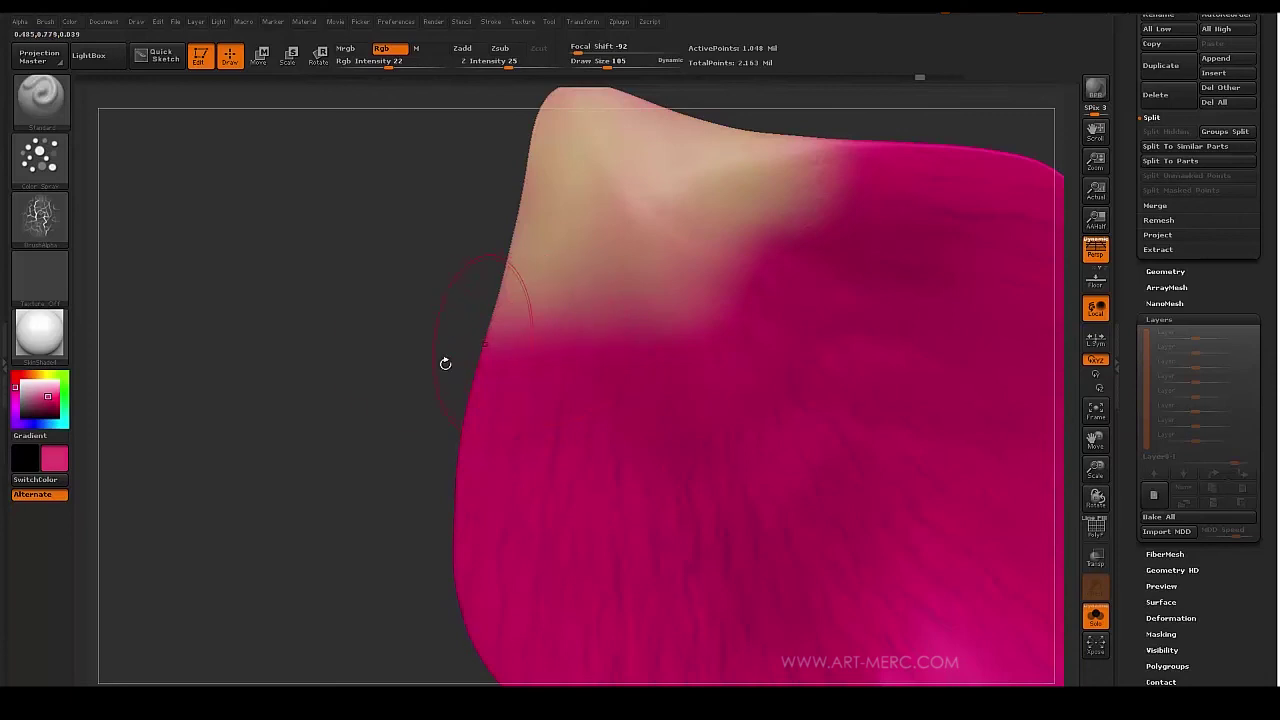
drag(365, 371, 349, 314)
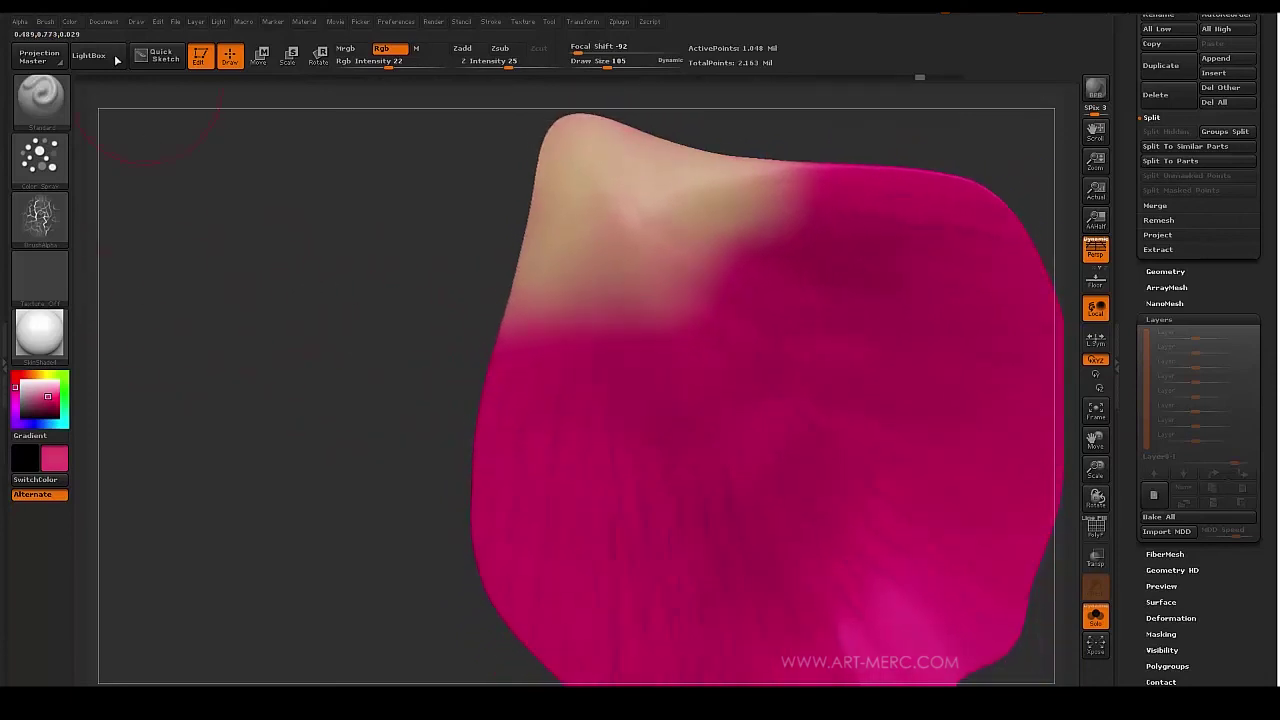
Adjust the active colour to a softer, warmer pink with RGB 225, 89, 103.
click(70, 21)
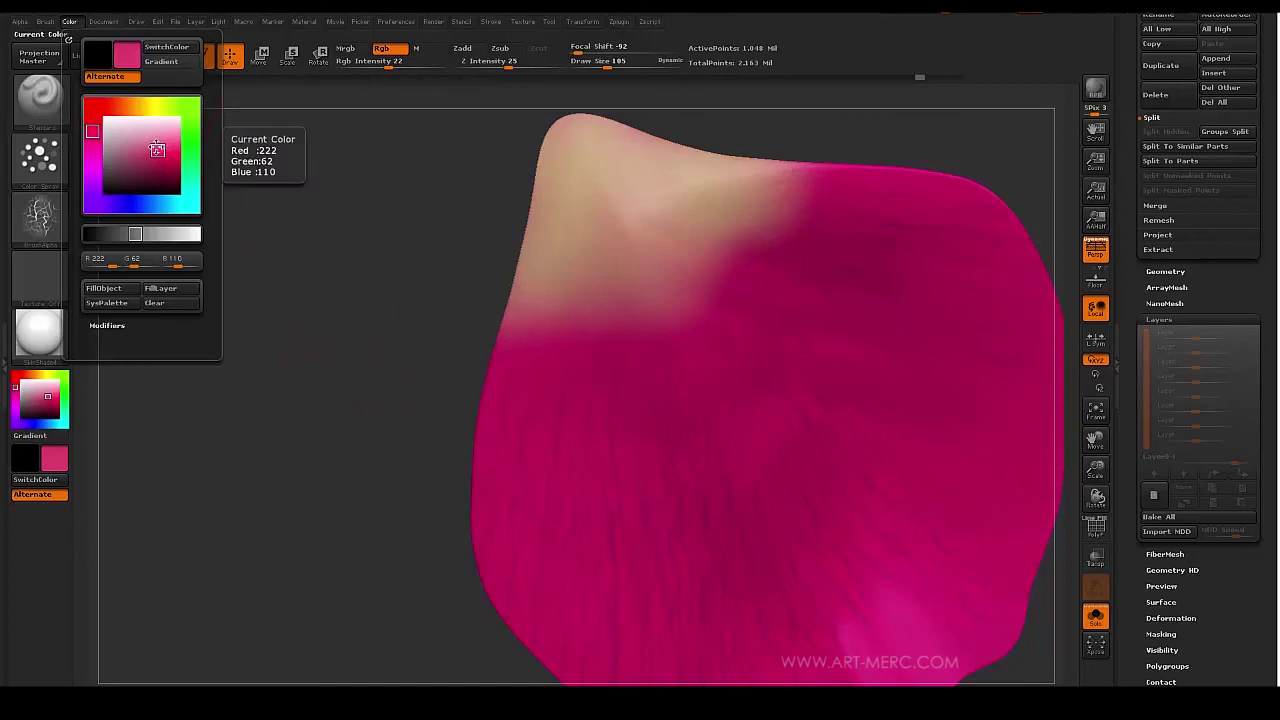
click(154, 142)
click(156, 147)
click(153, 148)
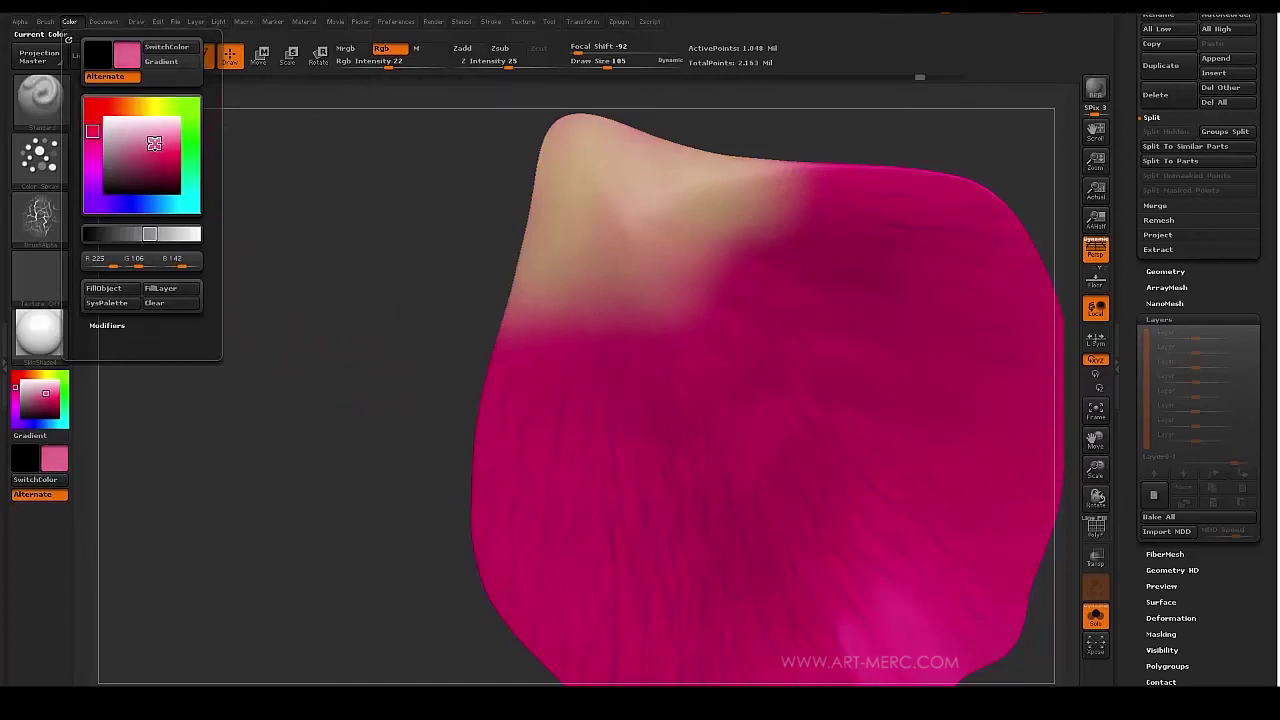
drag(154, 143, 159, 143)
click(92, 125)
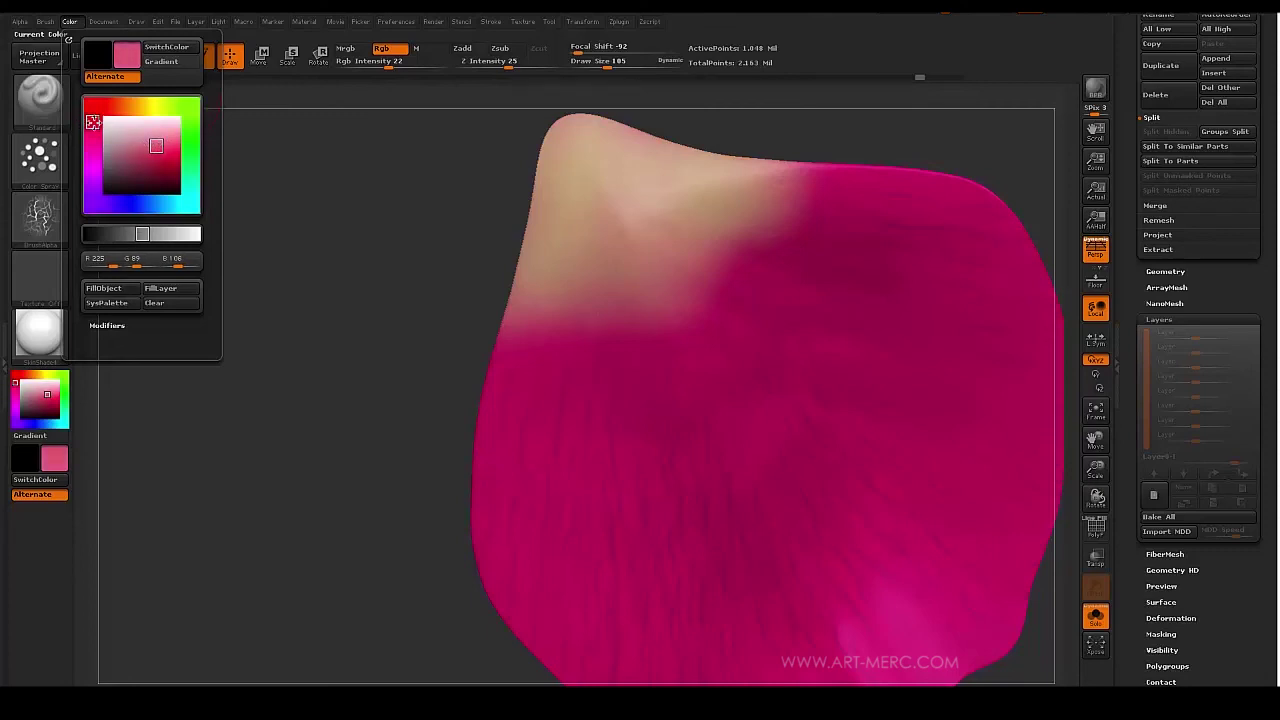
Tint the whole petal by filling it with the pink at RGB intensity 7, and undo the last fill.
alt+drag(381, 357, 348, 252)
drag(386, 63, 371, 62)
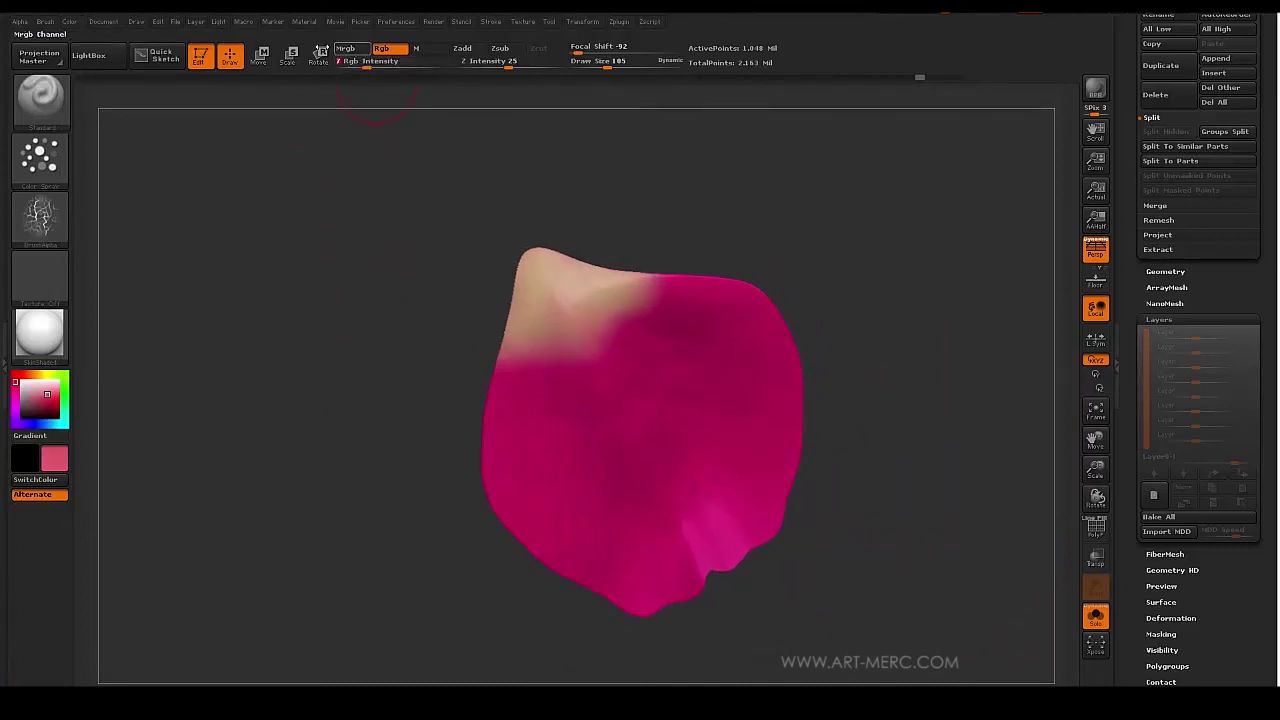
click(69, 21)
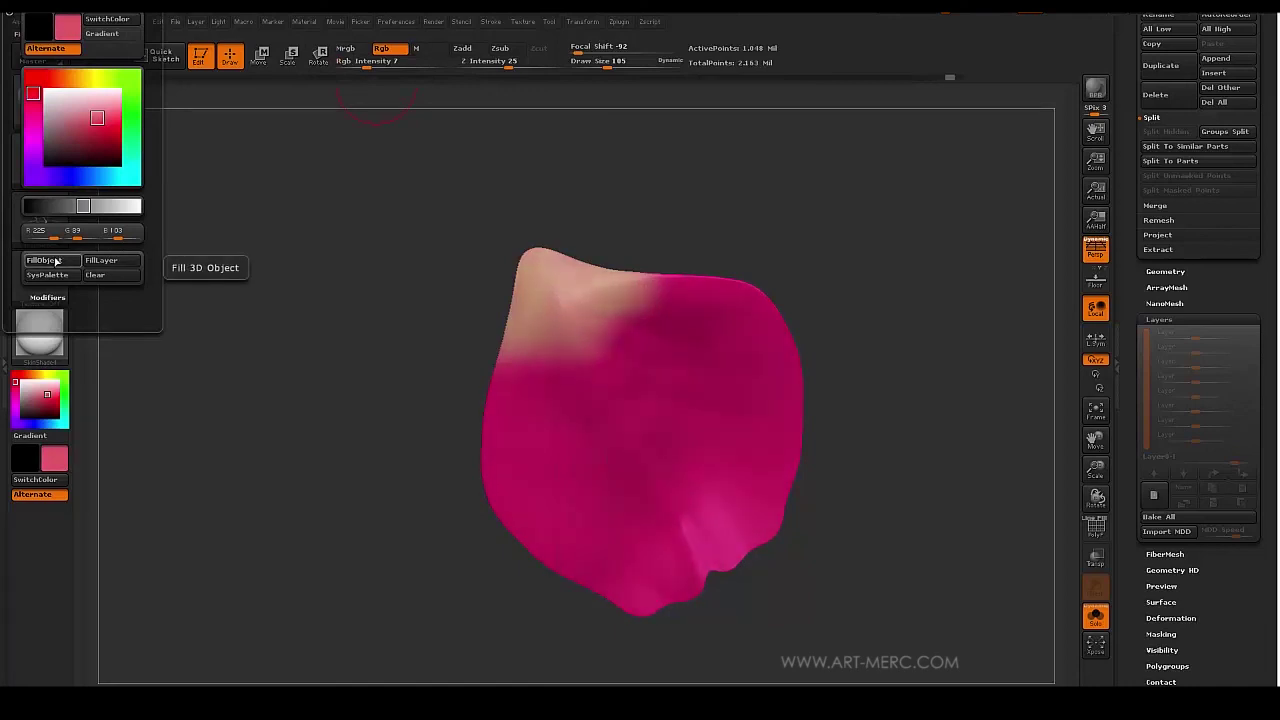
click(55, 261)
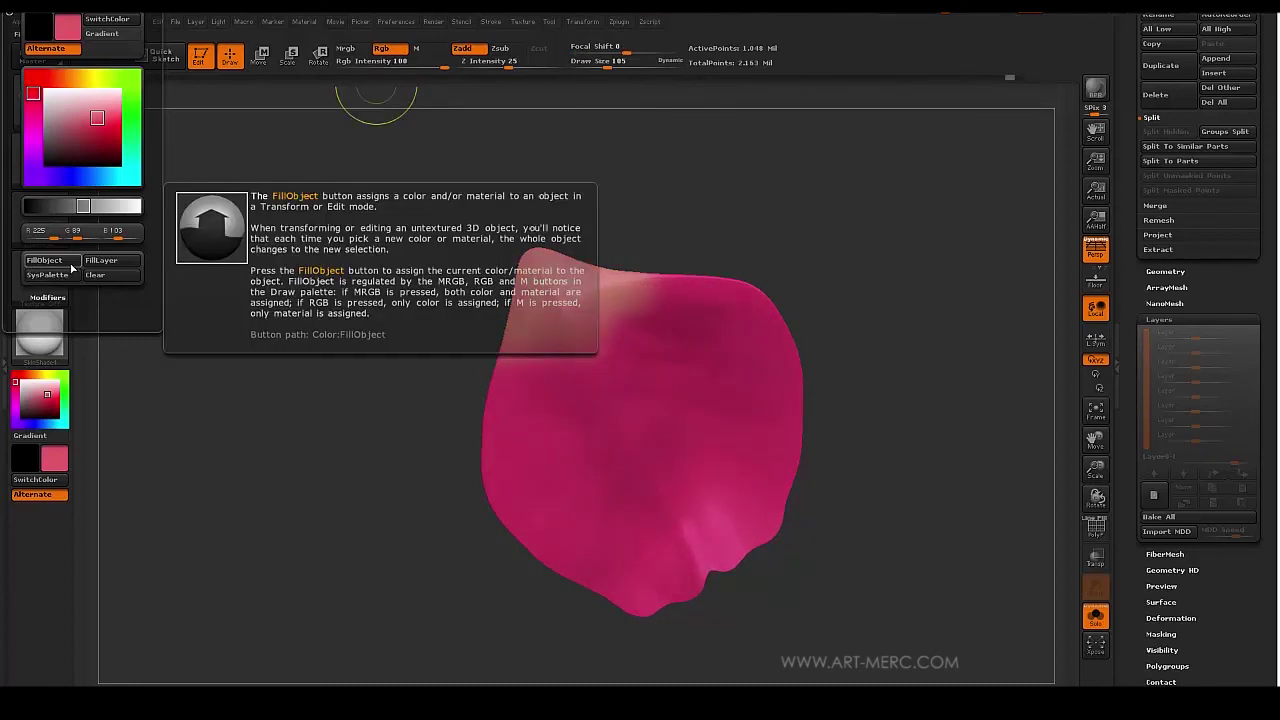
key(ctrl)
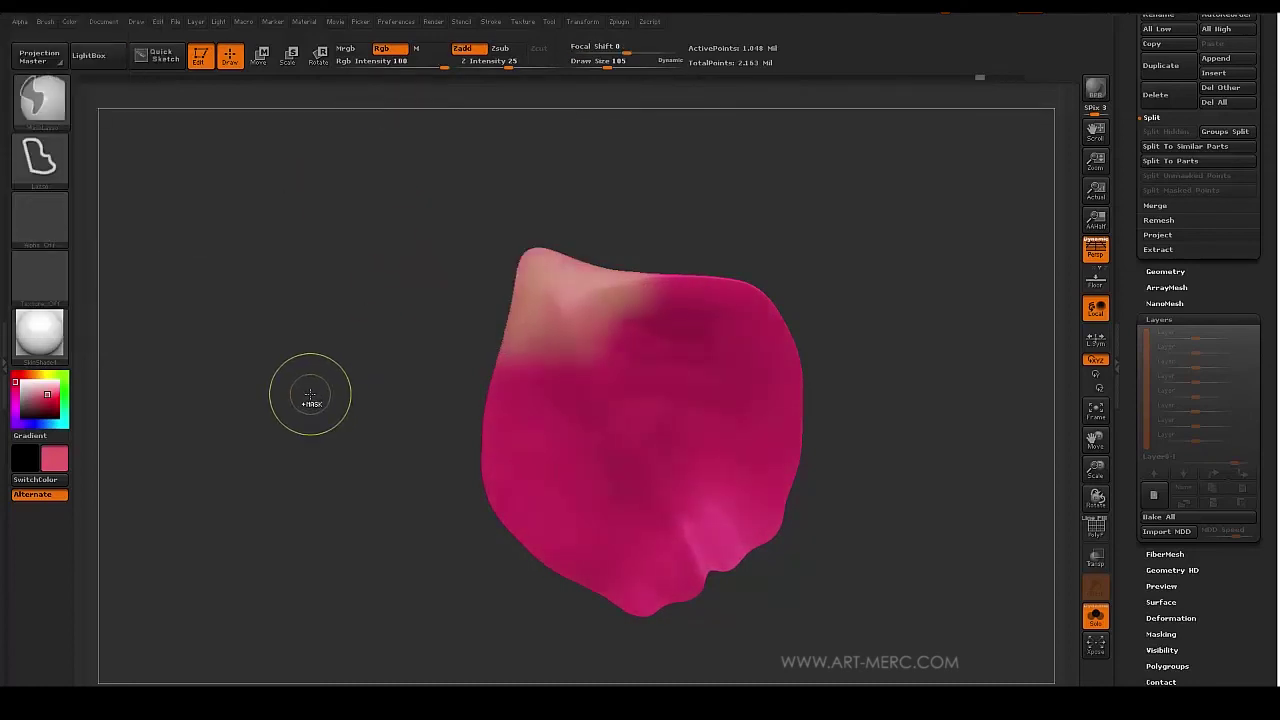
mouse_move(303, 328)
mouse_down()
mouse_move(215, 318)
mouse_move(299, 301)
mouse_up()
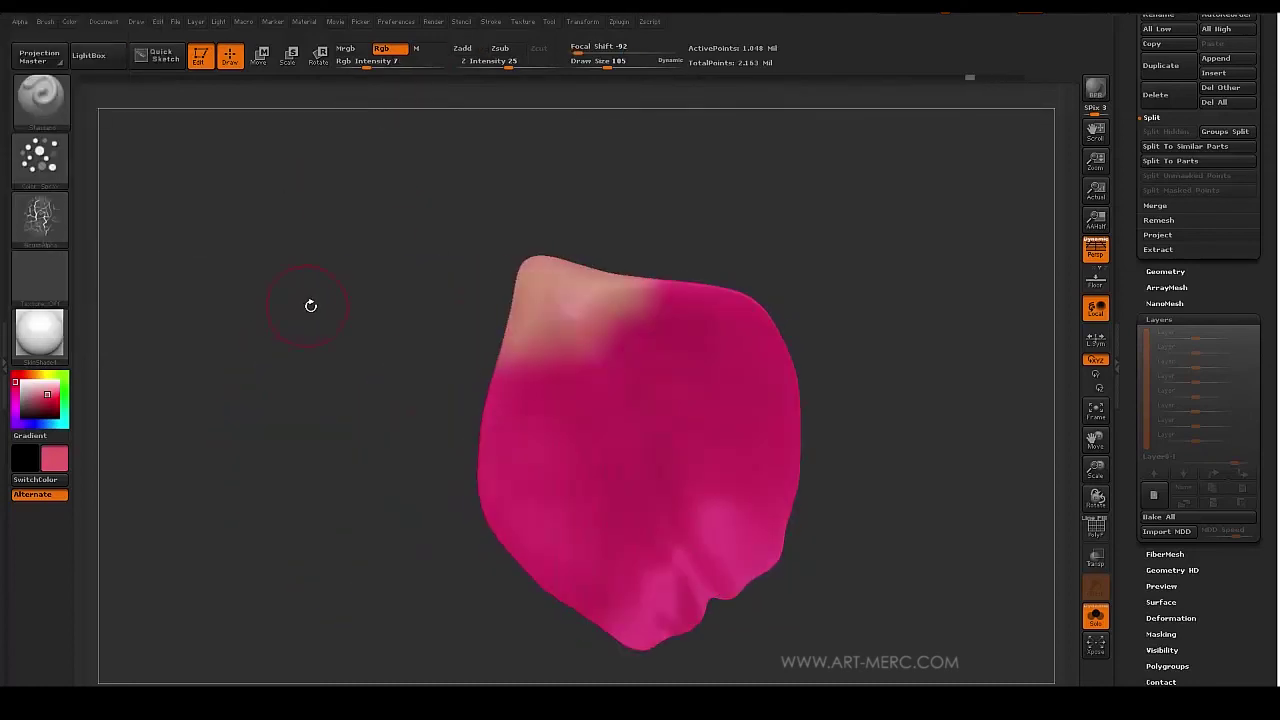
key(ctrl+z)
drag(336, 372, 272, 271)
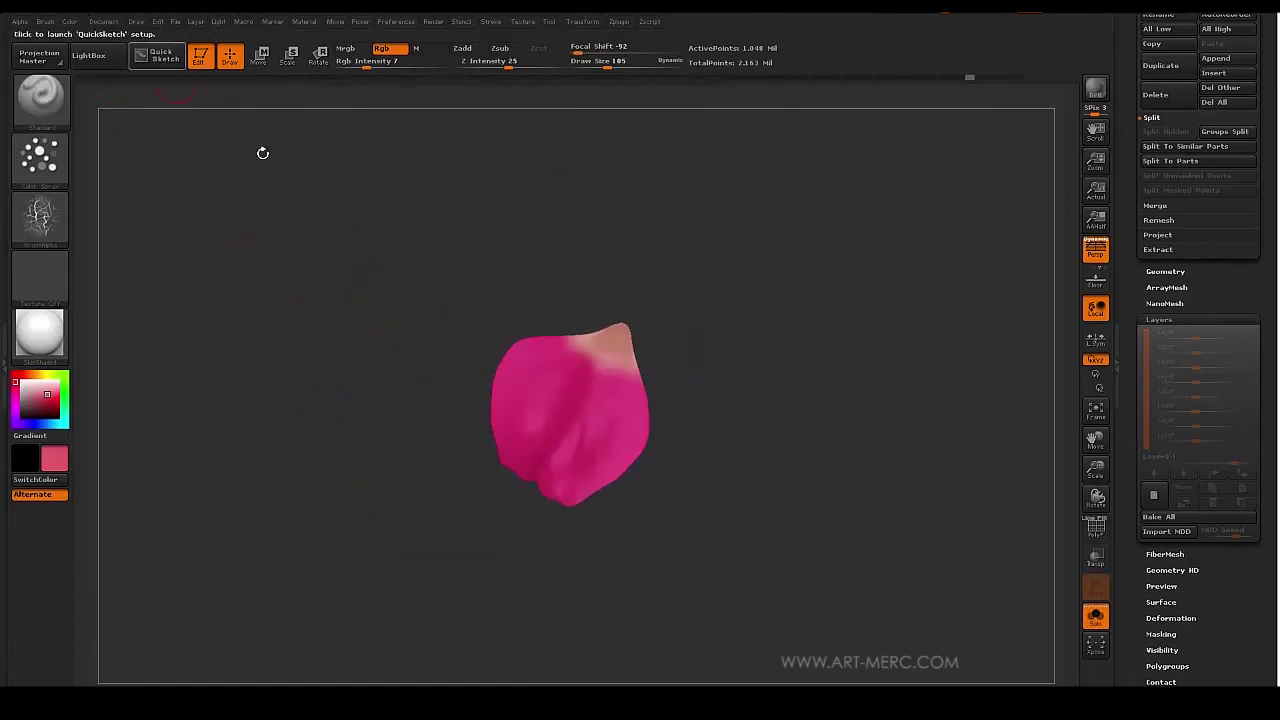
drag(292, 297, 303, 252)
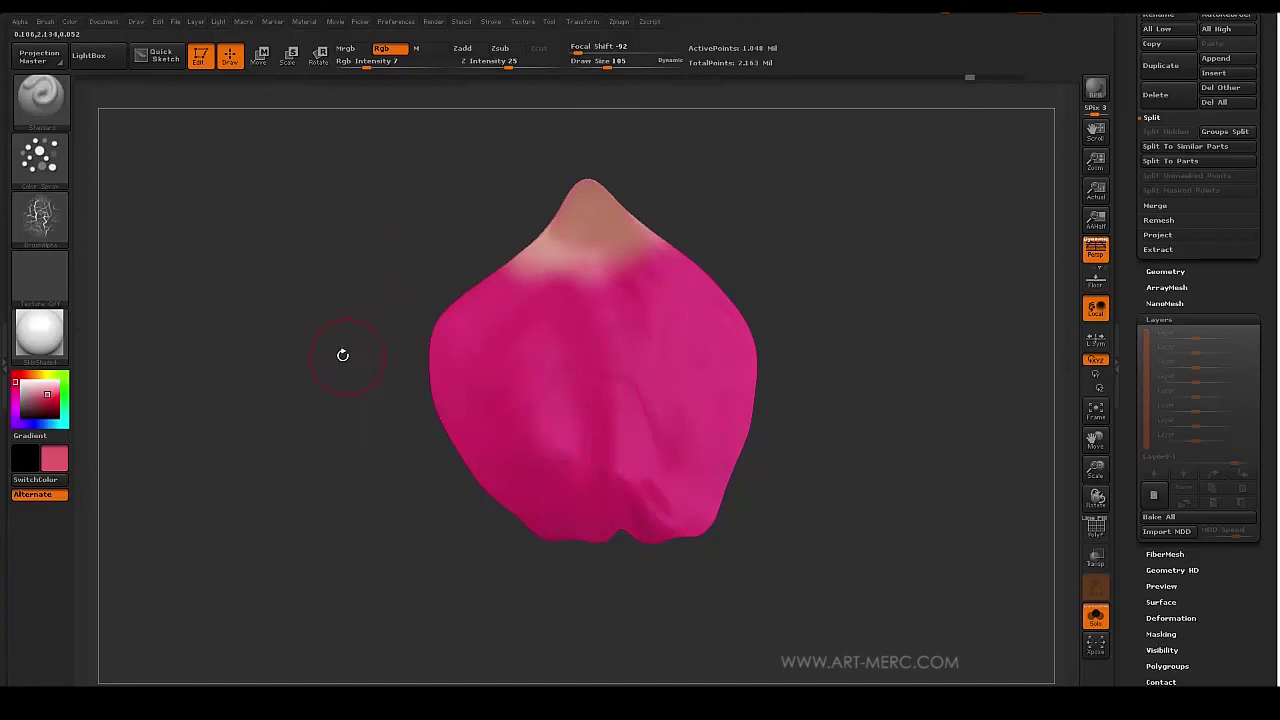
mouse_move(325, 365)
mouse_down()
mouse_move(314, 371)
mouse_move(340, 331)
mouse_move(337, 405)
mouse_move(346, 372)
mouse_move(335, 380)
mouse_move(349, 397)
mouse_move(366, 387)
mouse_move(337, 337)
mouse_move(363, 346)
mouse_move(357, 357)
mouse_up()
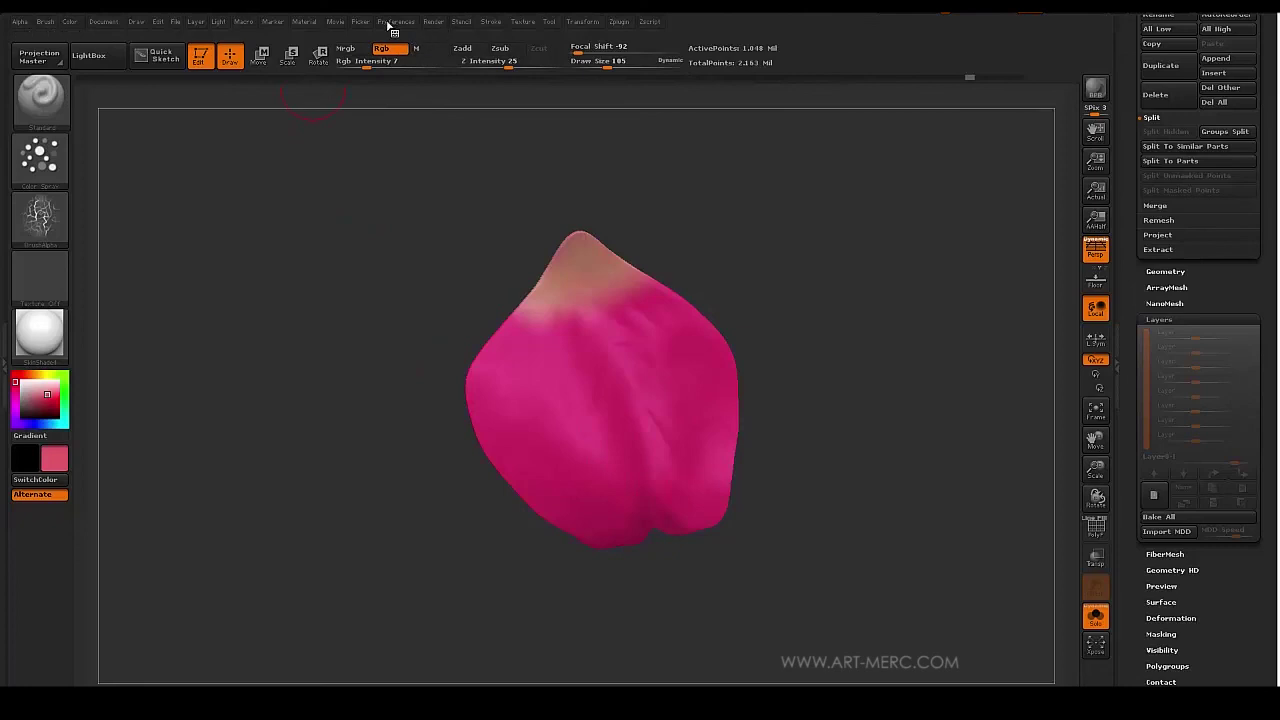
Switch the colour to white, raise RGB intensity to 97 and fill the whole petal with it.
click(16, 382)
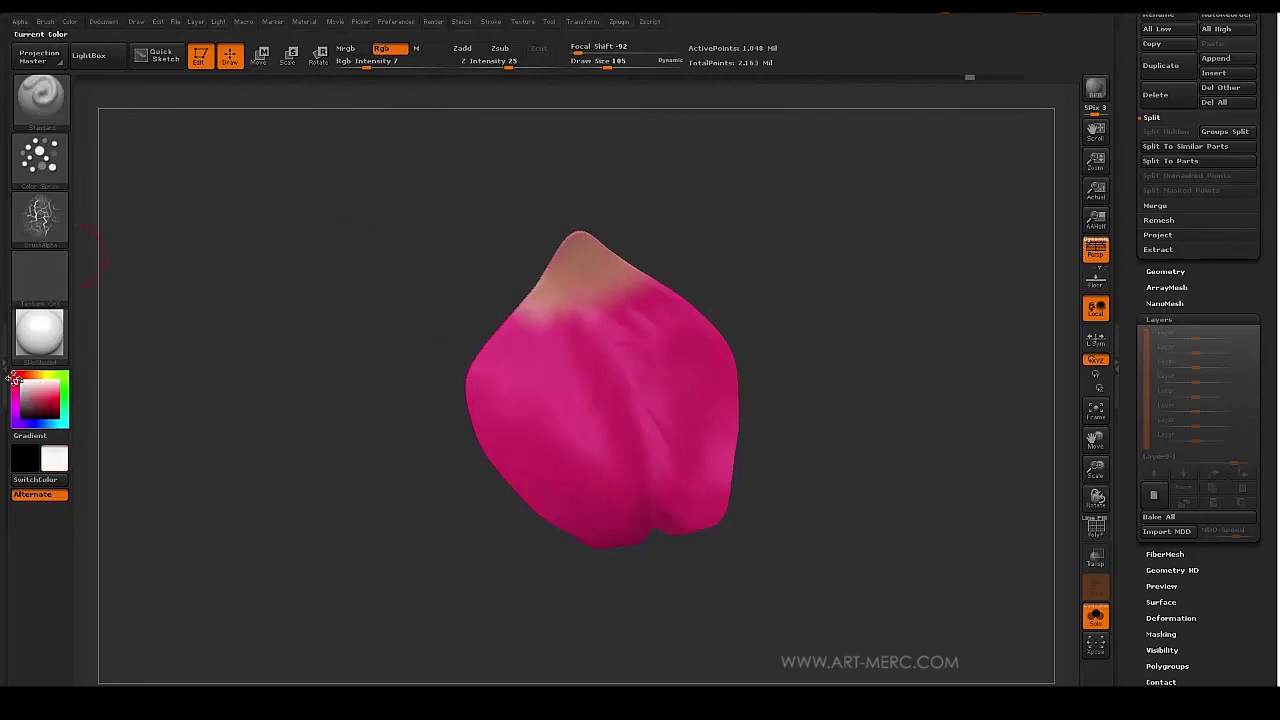
click(70, 22)
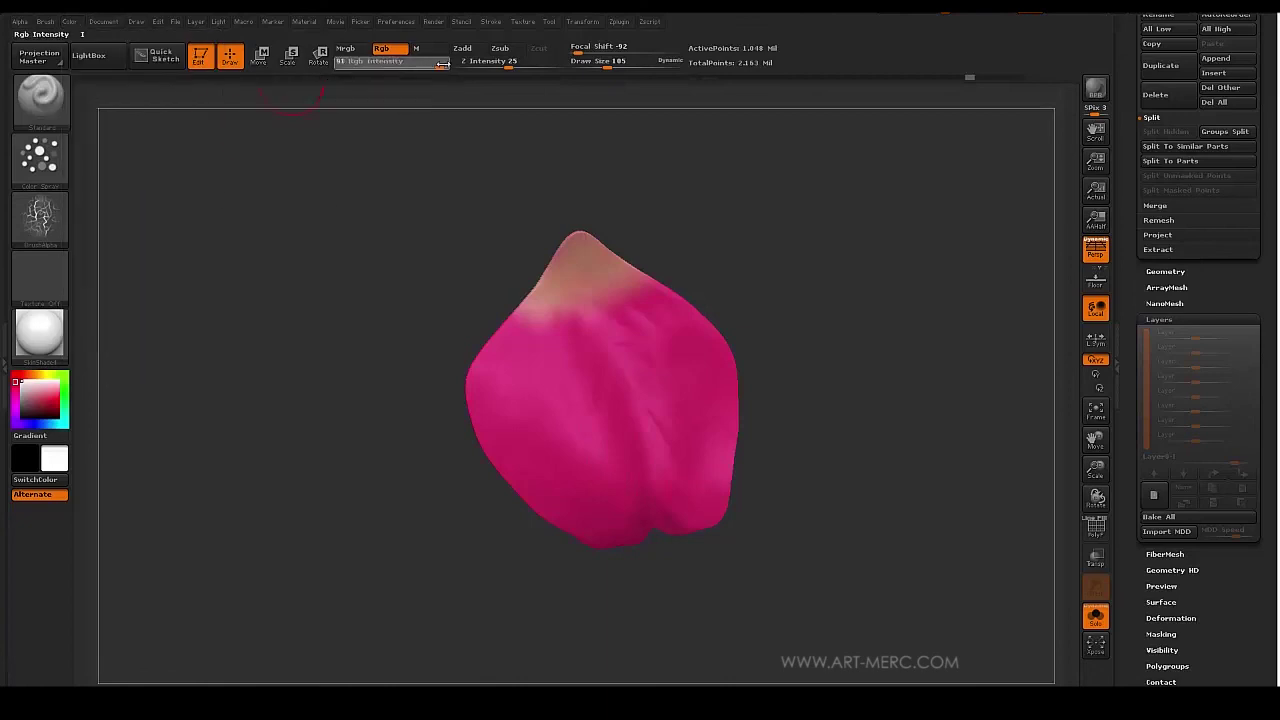
click(70, 22)
click(103, 292)
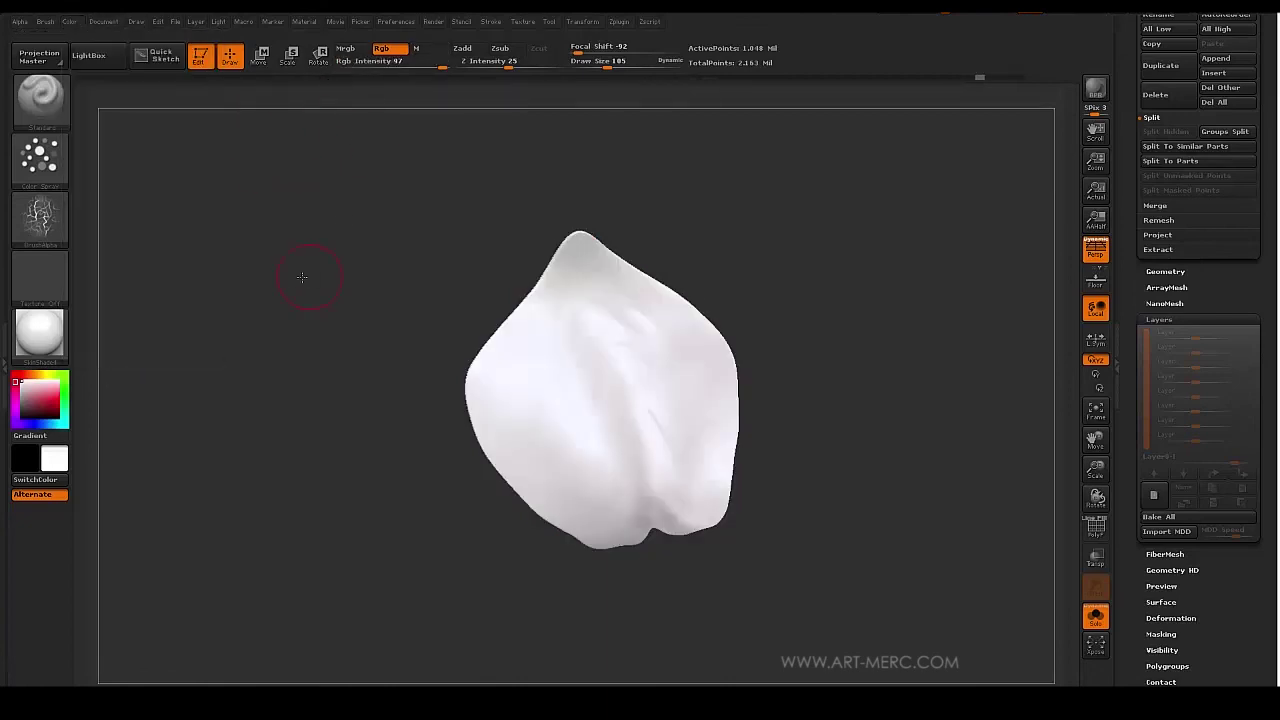
Turn the petal to face the view and add the Rose_Petal_by_Halo_Junky texture to Spotlight.
mouse_move(301, 277)
mouse_down()
mouse_move(300, 291)
mouse_move(291, 280)
mouse_move(310, 317)
mouse_move(358, 144)
mouse_move(366, 229)
mouse_move(395, 140)
mouse_up()
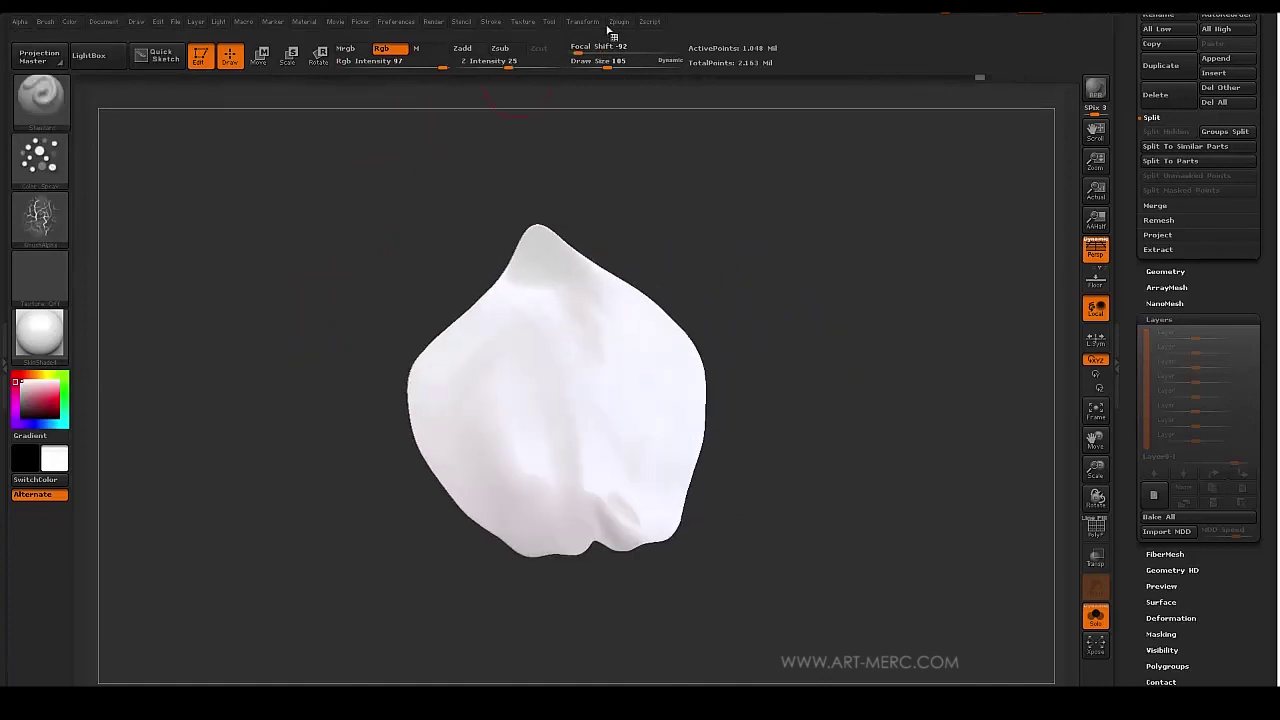
click(517, 26)
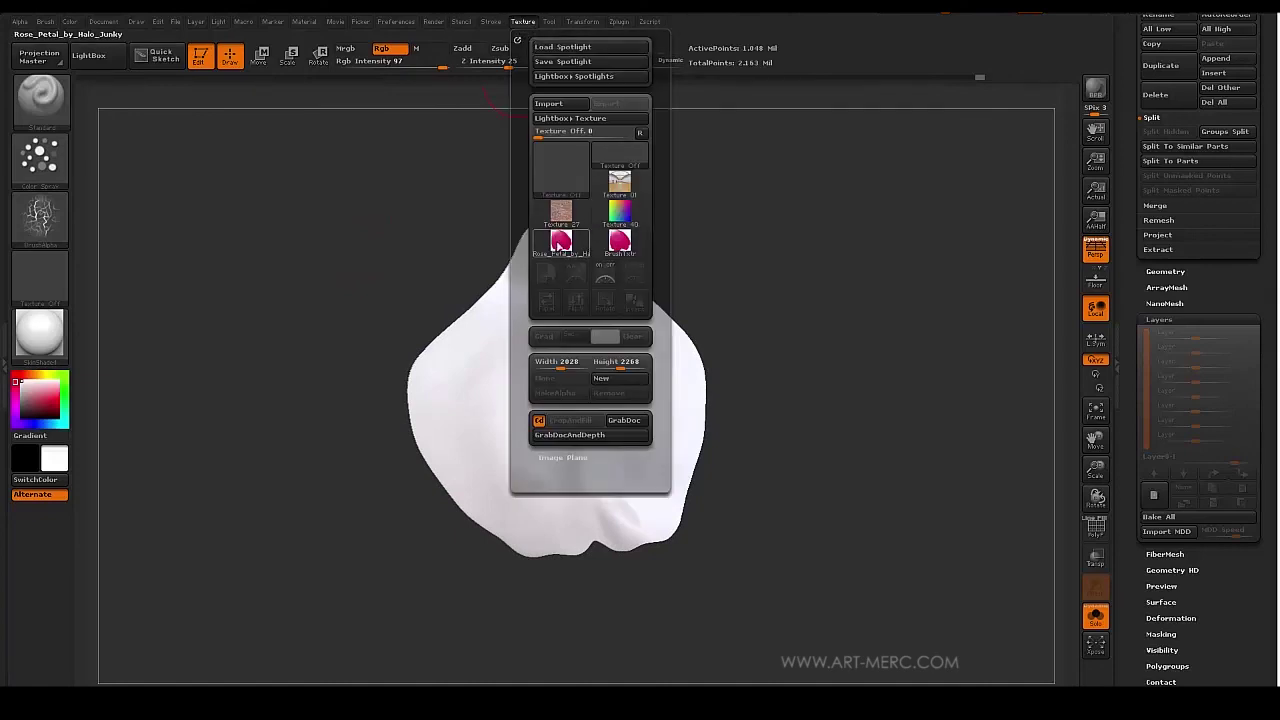
mouse_move(561, 246)
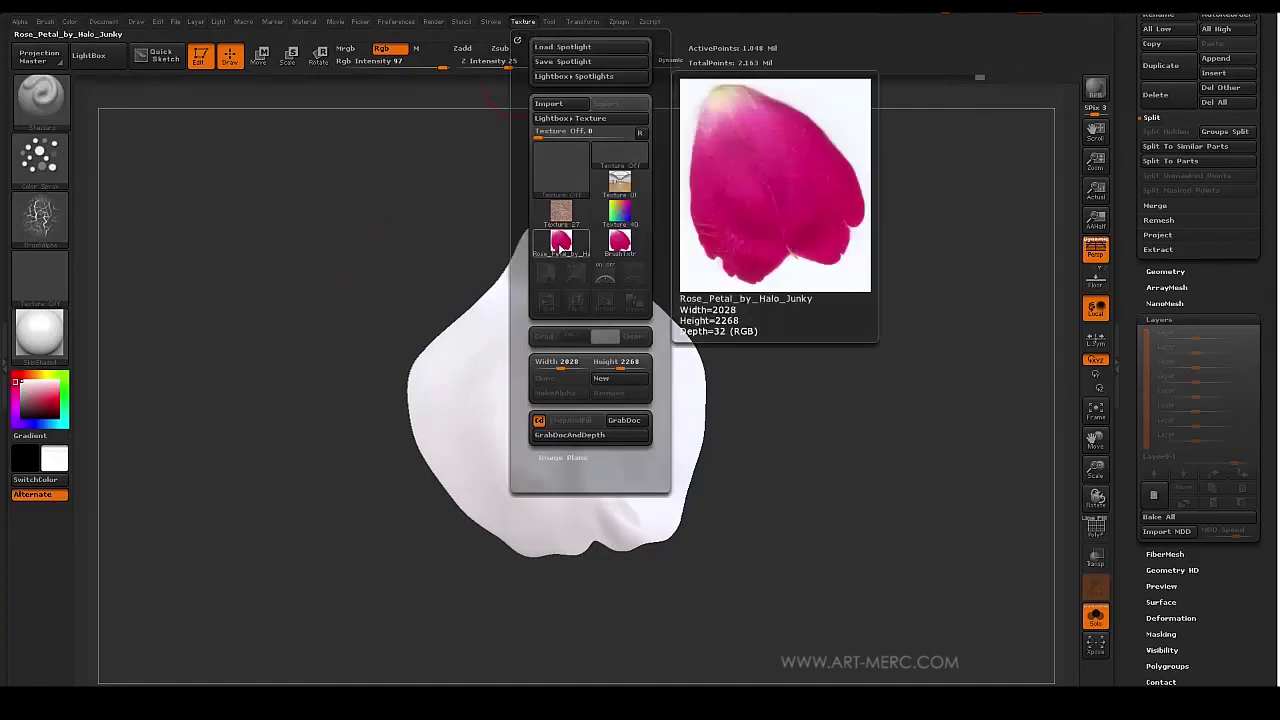
click(561, 243)
mouse_move(561, 160)
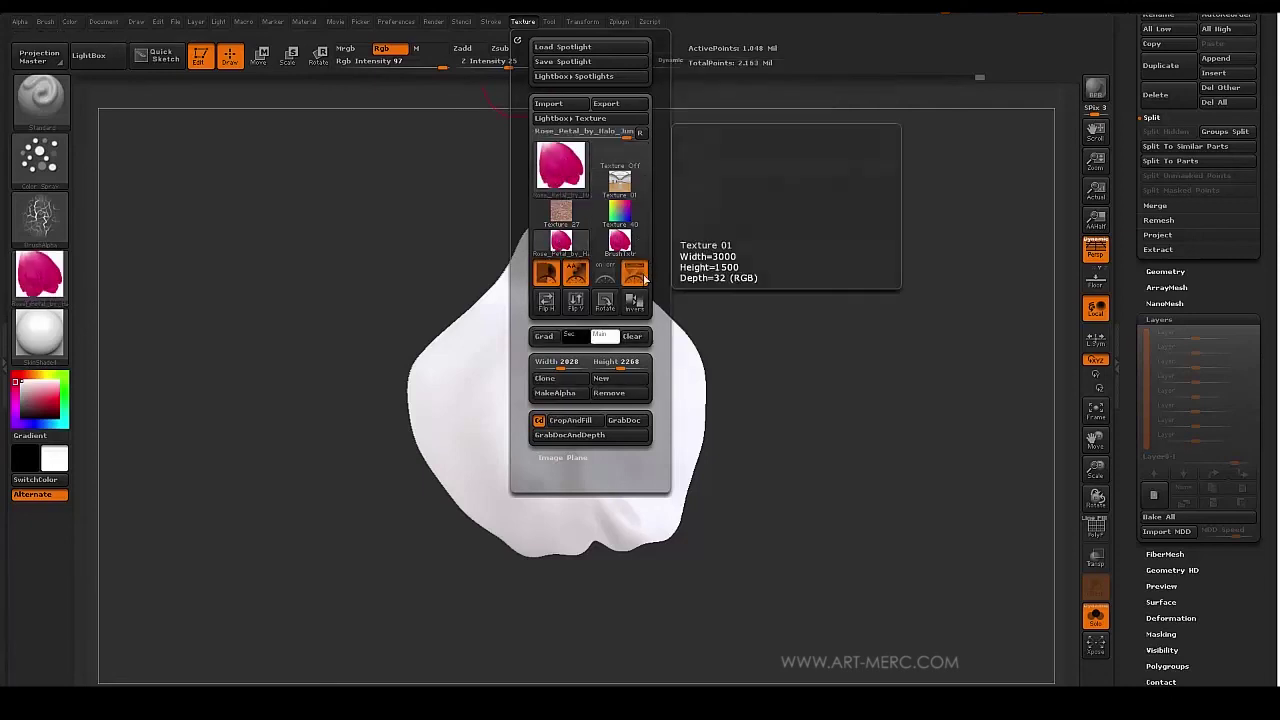
click(634, 280)
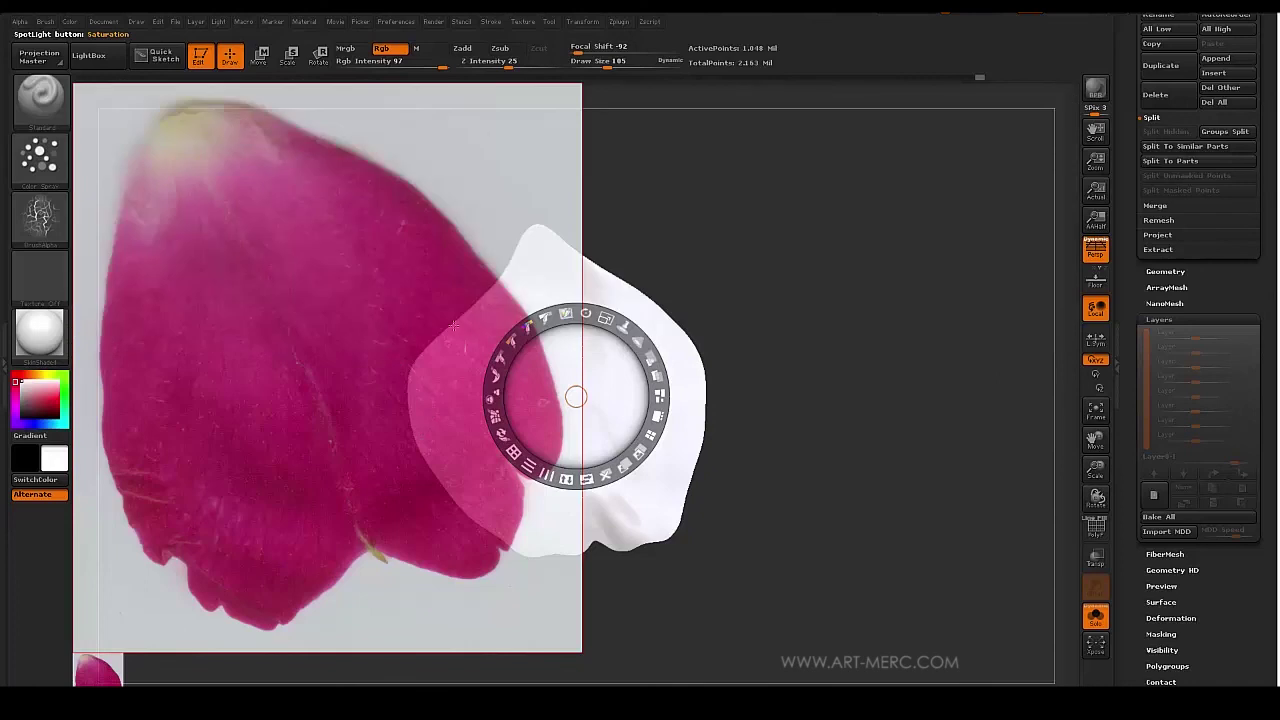
Move, rotate and scale down the Spotlight photo so its pale tip and centre crease align with the petal.
drag(393, 366, 699, 320)
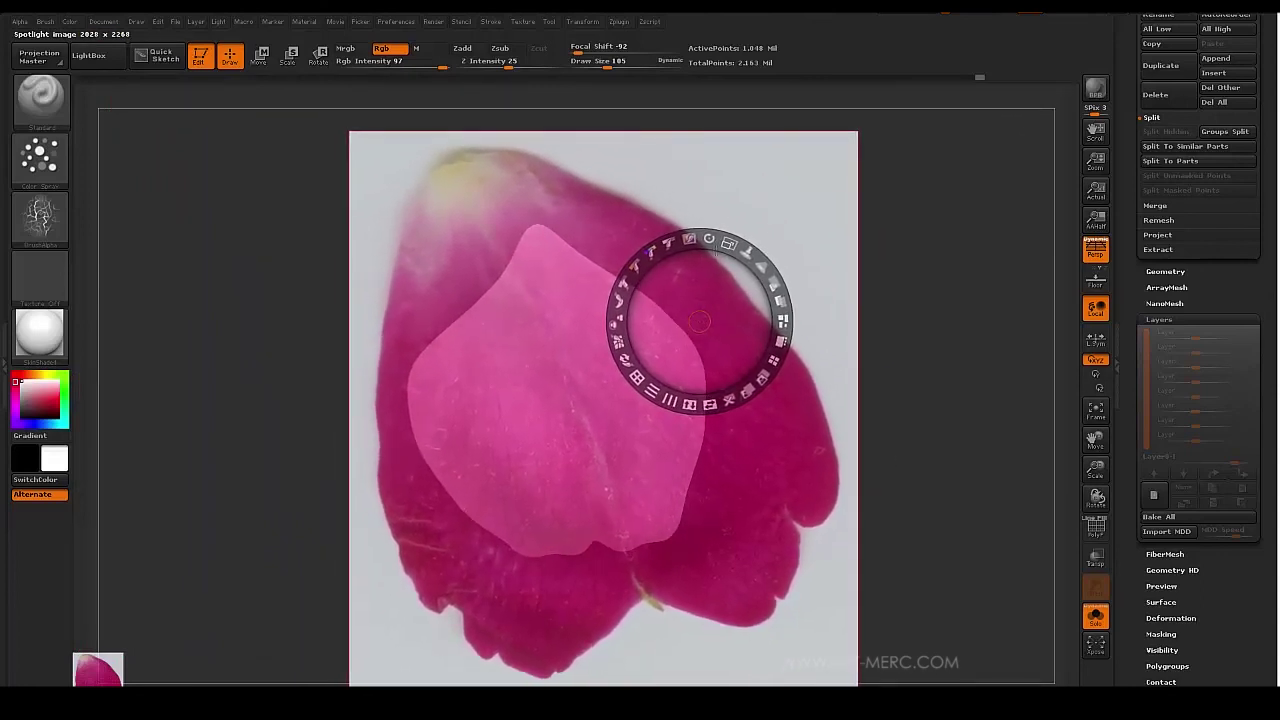
drag(709, 240, 670, 267)
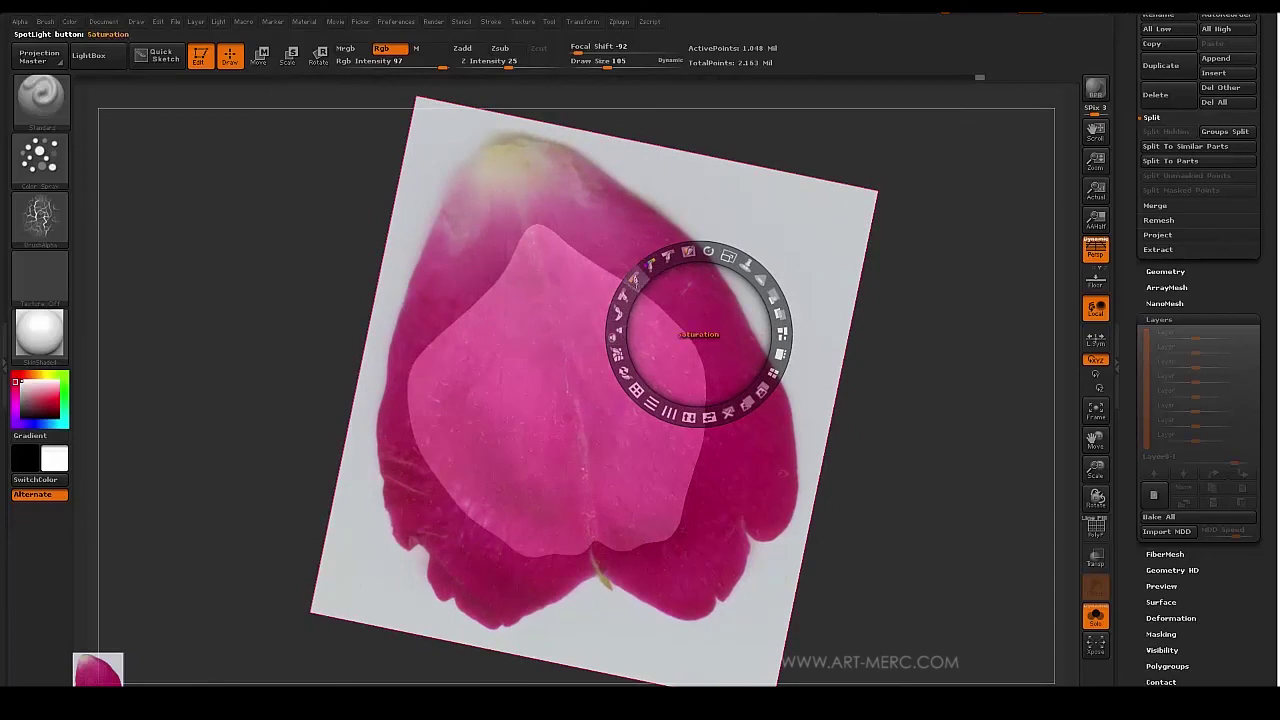
click(653, 265)
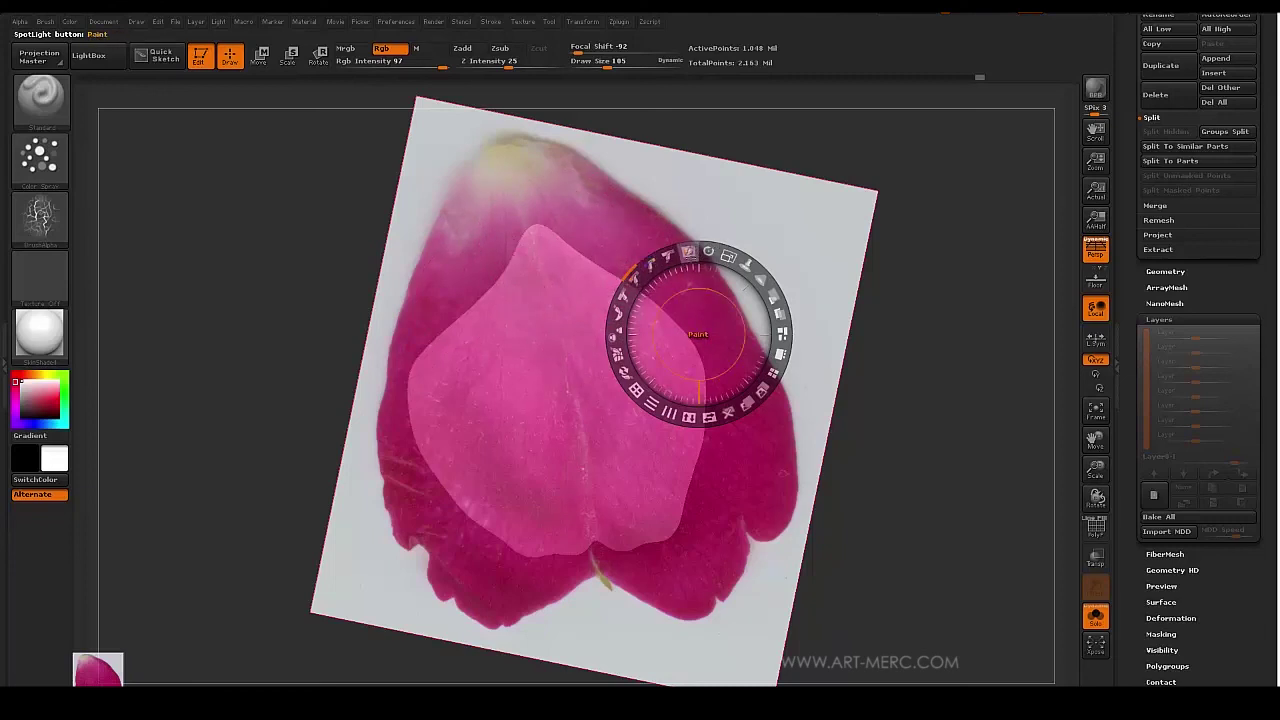
click(688, 252)
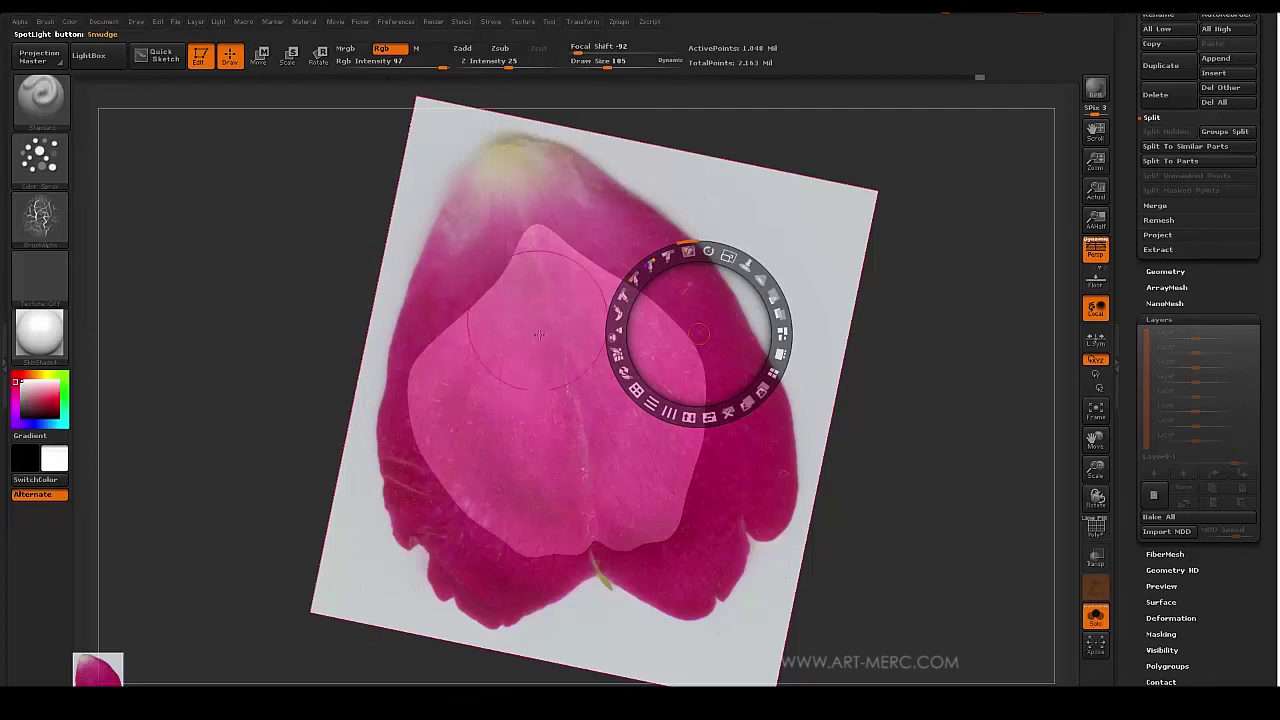
drag(728, 257, 693, 297)
drag(687, 328, 685, 331)
drag(681, 302, 673, 331)
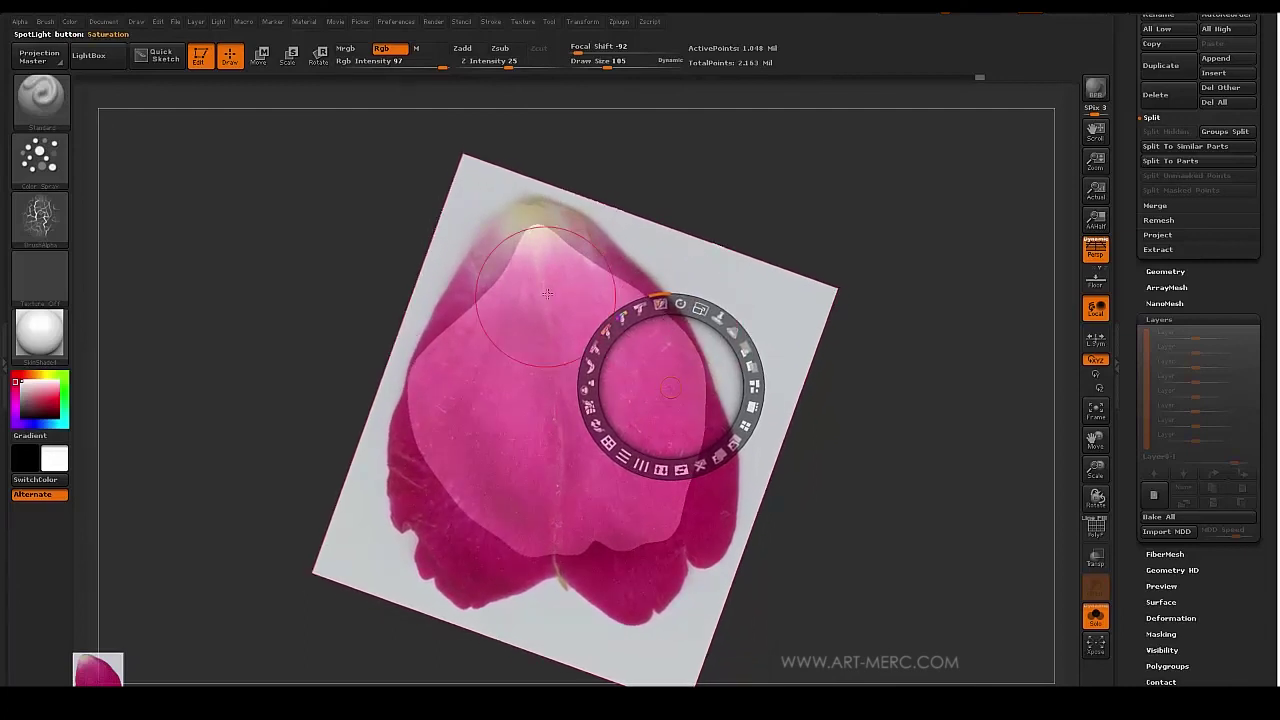
drag(696, 350, 699, 365)
click(710, 332)
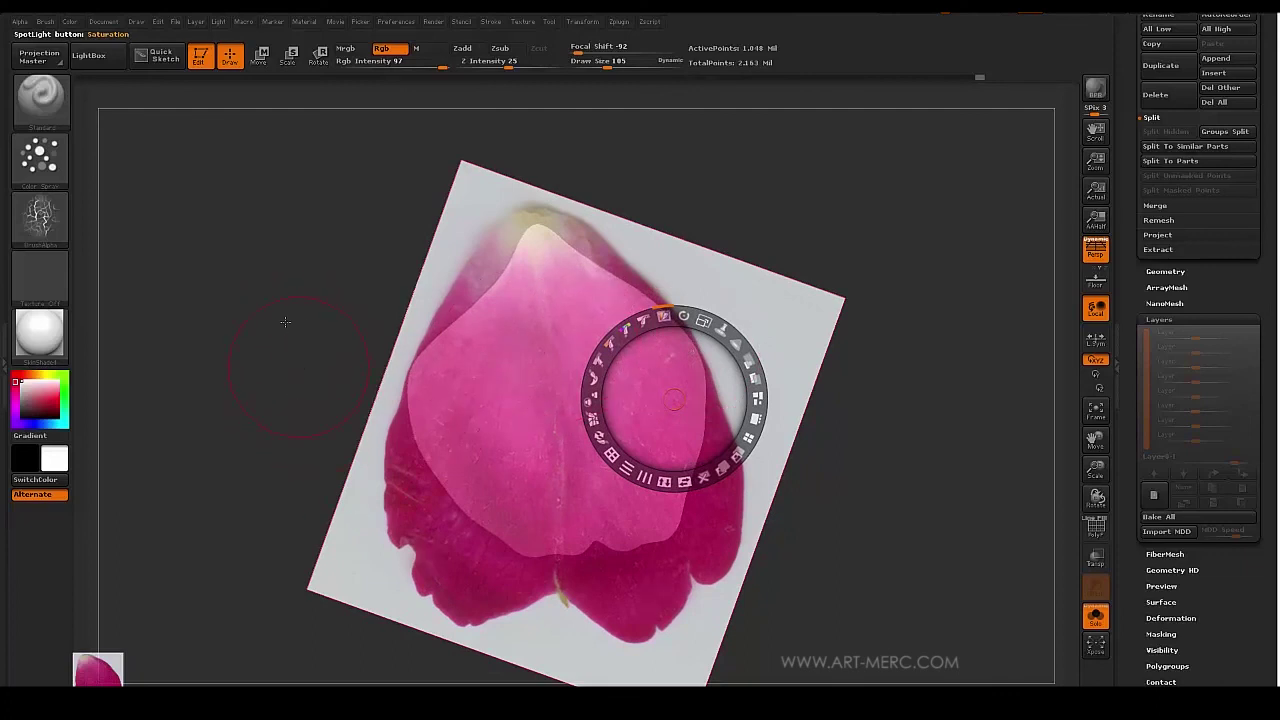
Turn off the brush alpha and hide the Spotlight dial, leaving the photo active for painting.
click(42, 222)
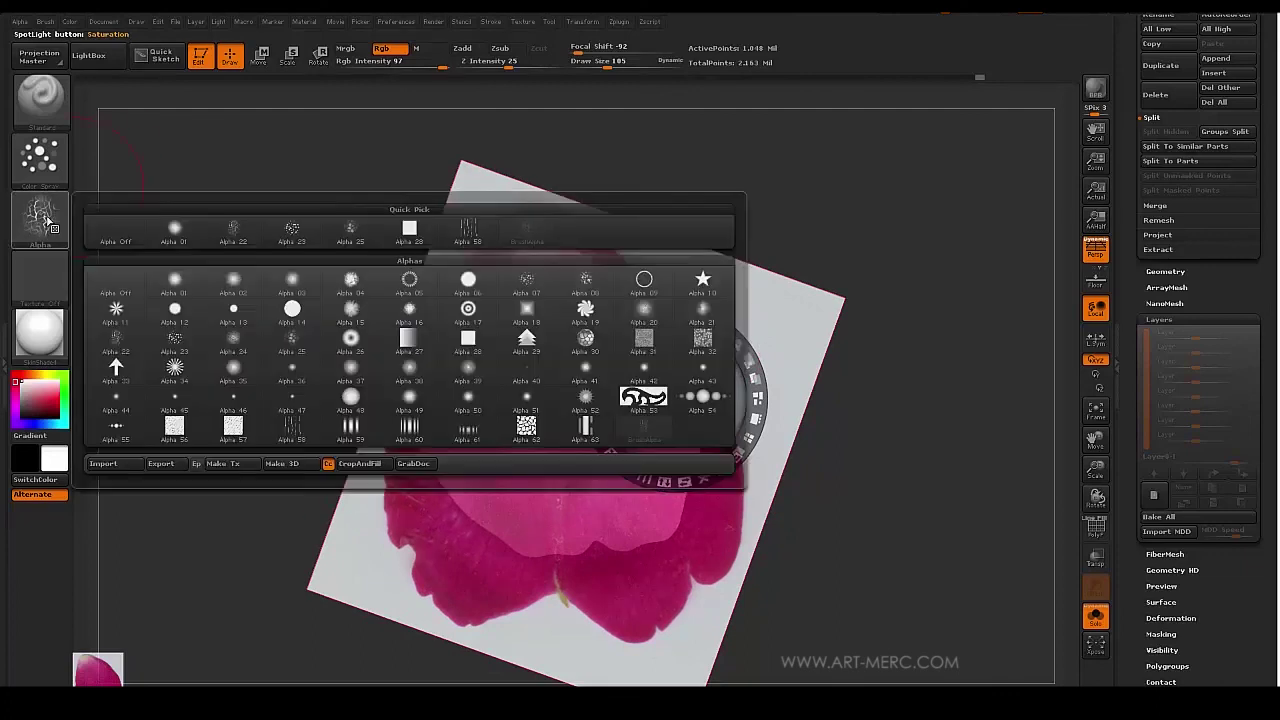
click(115, 230)
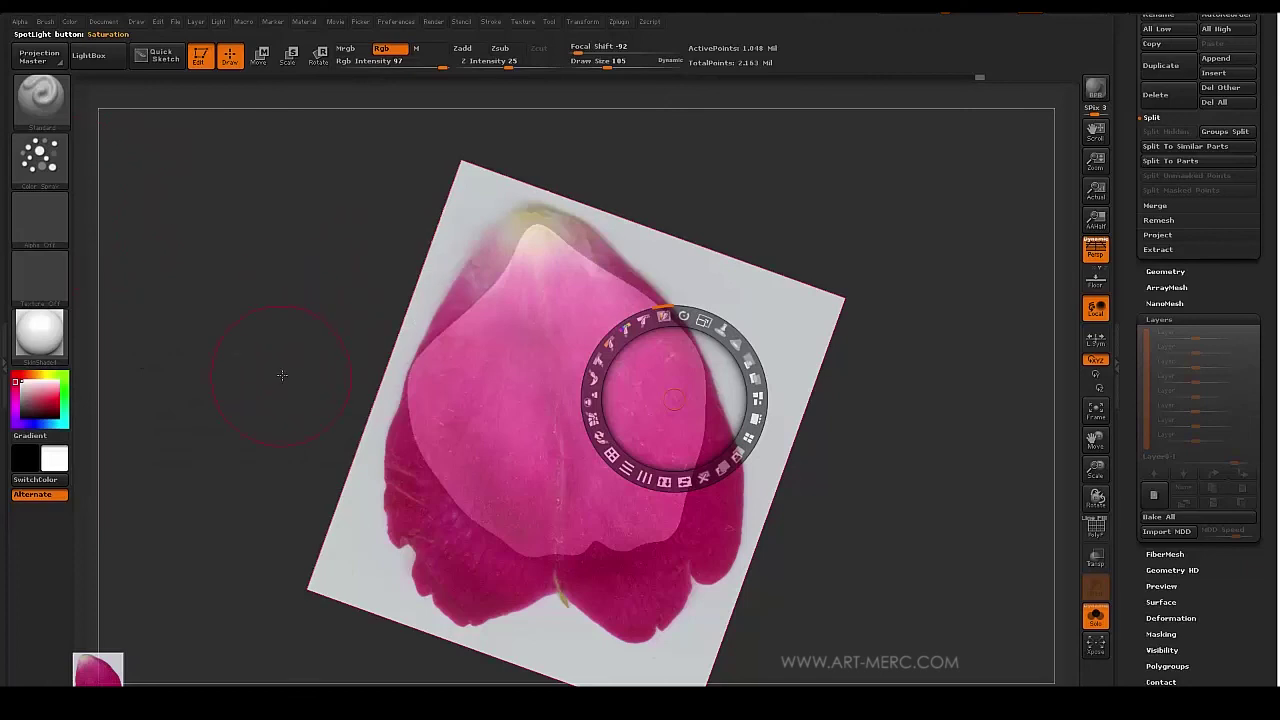
key(shift)
key(shift+z)
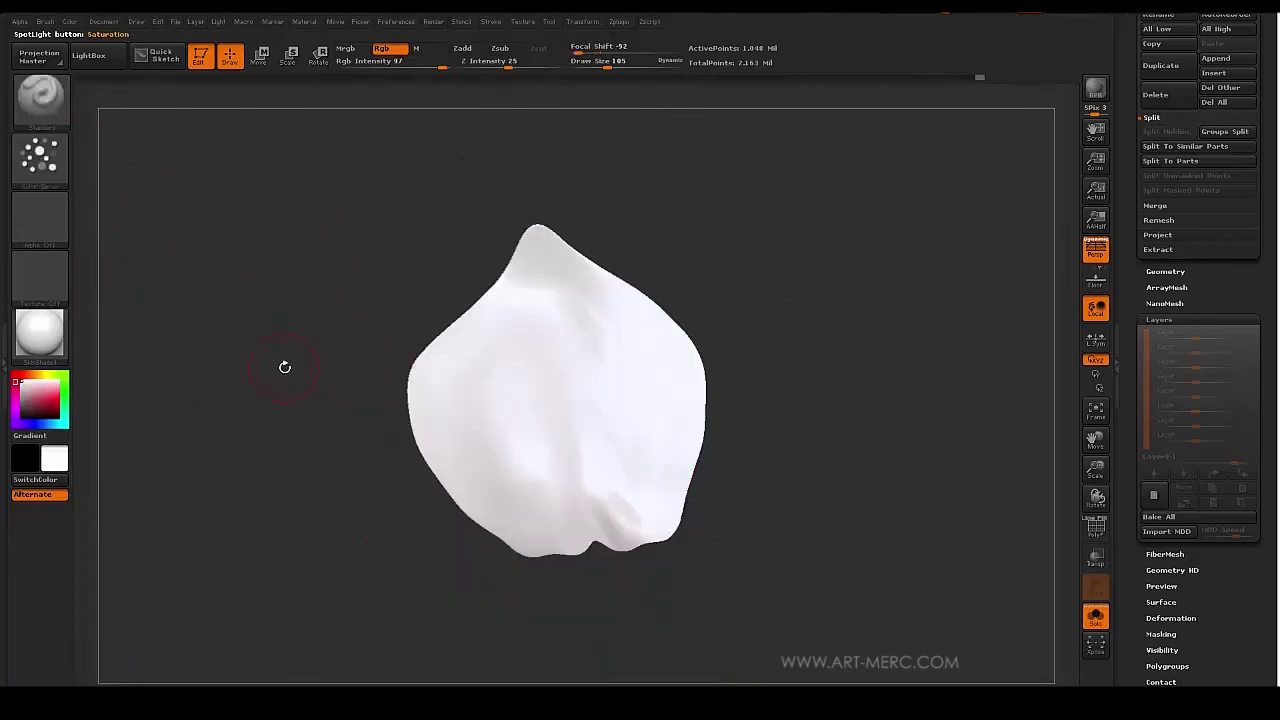
key(z)
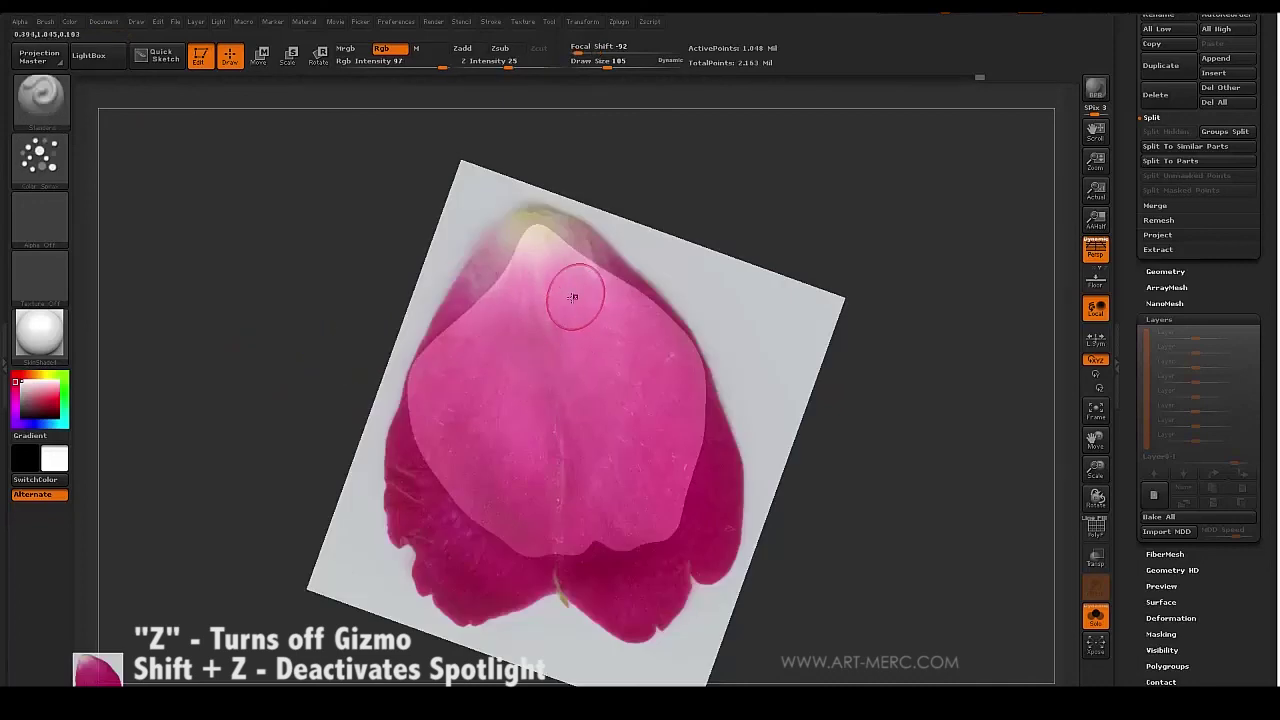
Paint the projected rose photo over the petal's entire surface, and turn Spotlight off to inspect the result.
mouse_move(551, 283)
mouse_down()
mouse_move(545, 335)
mouse_move(499, 301)
mouse_move(430, 400)
mouse_move(470, 502)
mouse_move(610, 470)
mouse_move(634, 411)
mouse_up()
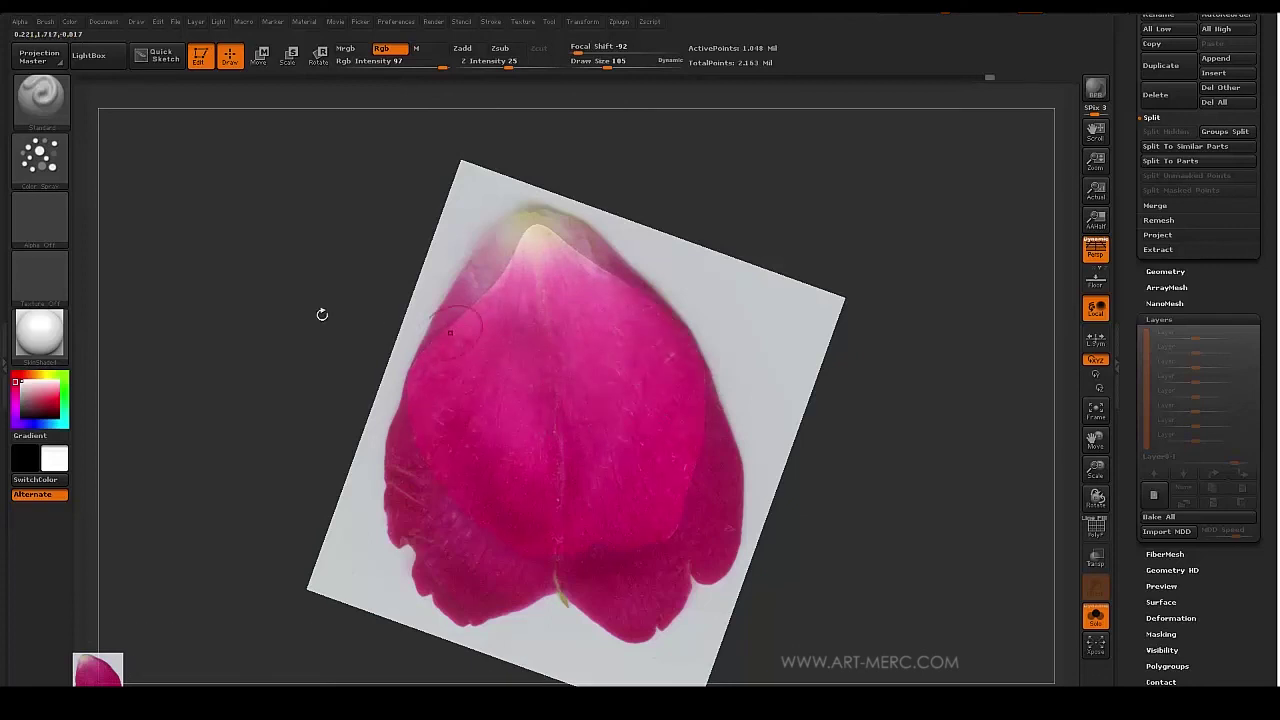
key(shift+z)
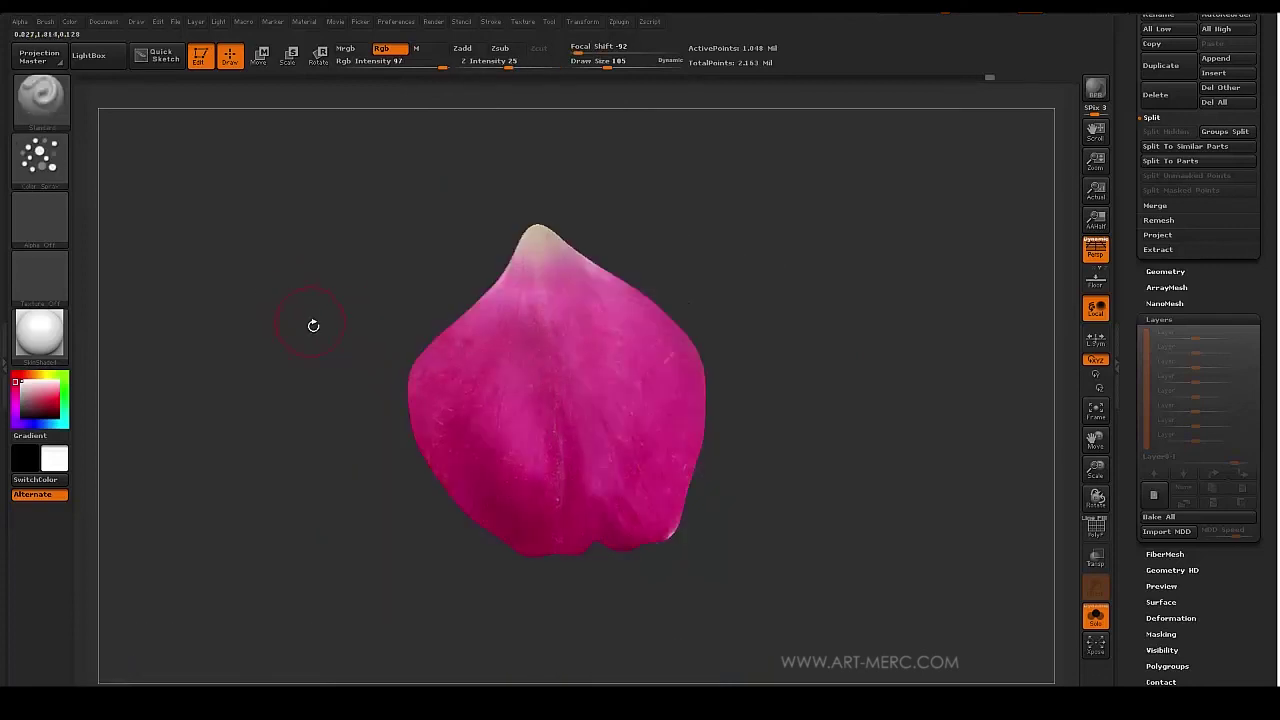
key(shift)
key(shift+z)
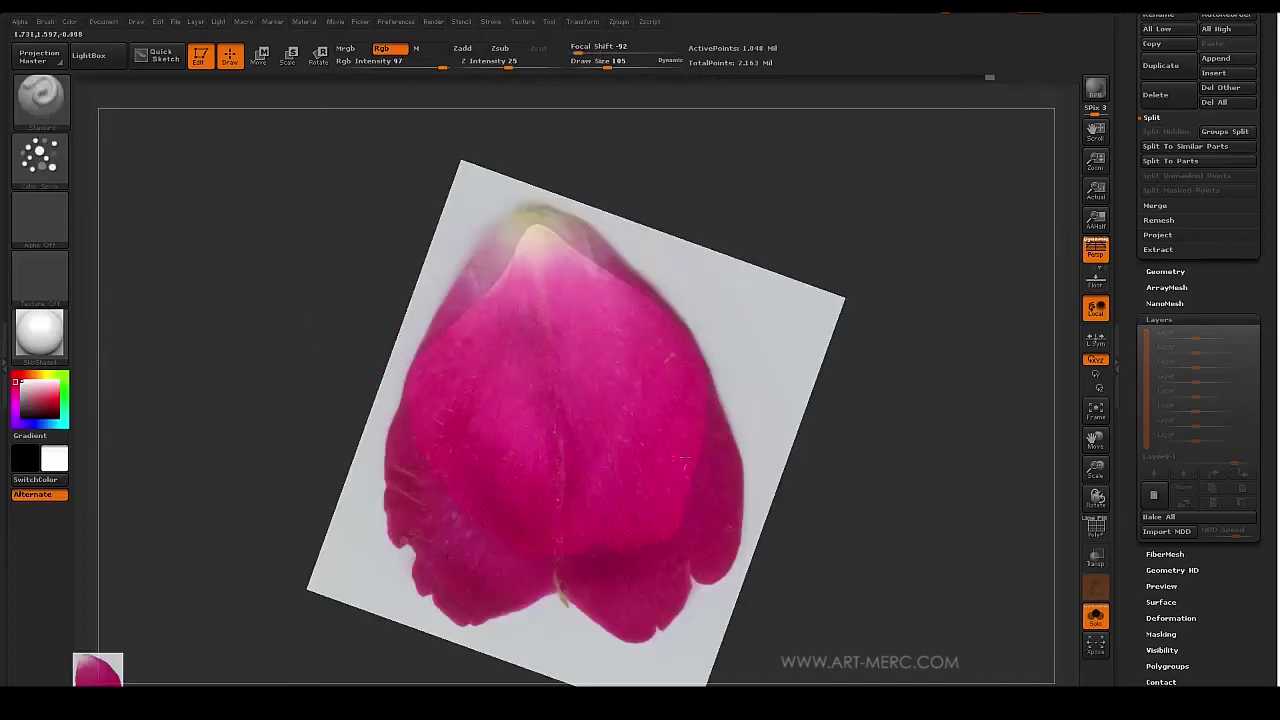
key(shift+z)
mouse_move(257, 254)
mouse_down()
mouse_move(298, 264)
mouse_move(280, 268)
mouse_move(292, 262)
mouse_move(326, 324)
mouse_move(297, 318)
mouse_move(337, 246)
mouse_move(250, 242)
mouse_move(300, 260)
mouse_move(406, 191)
mouse_move(414, 397)
mouse_move(452, 287)
mouse_move(357, 314)
mouse_move(339, 407)
mouse_move(344, 319)
mouse_move(309, 331)
mouse_move(314, 369)
mouse_move(295, 388)
mouse_move(306, 423)
mouse_move(340, 369)
mouse_move(300, 391)
mouse_move(339, 418)
mouse_move(317, 463)
mouse_move(329, 389)
mouse_move(305, 401)
mouse_move(337, 354)
mouse_move(325, 350)
mouse_move(337, 317)
mouse_move(306, 420)
mouse_move(343, 380)
mouse_move(346, 403)
mouse_move(313, 363)
mouse_move(294, 380)
mouse_move(300, 406)
mouse_move(331, 334)
mouse_move(297, 463)
mouse_move(323, 312)
mouse_move(300, 429)
mouse_move(326, 374)
mouse_up()
key(shift)
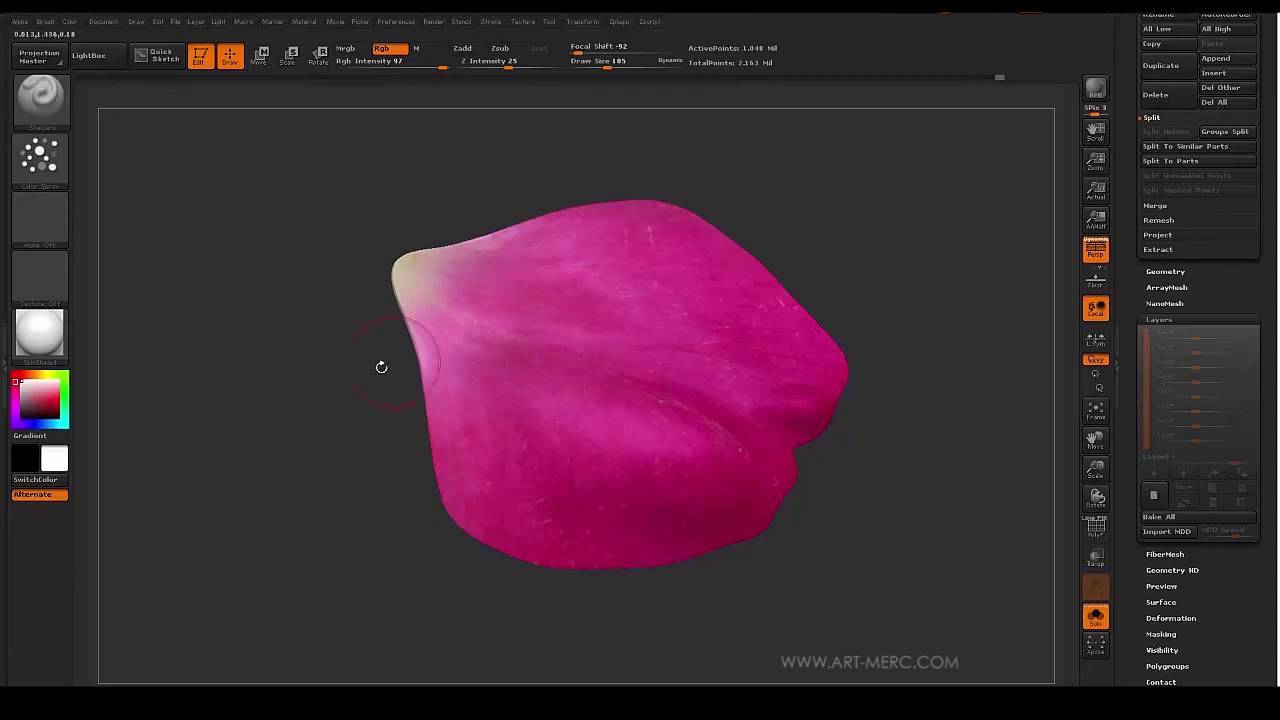
drag(336, 416, 306, 409)
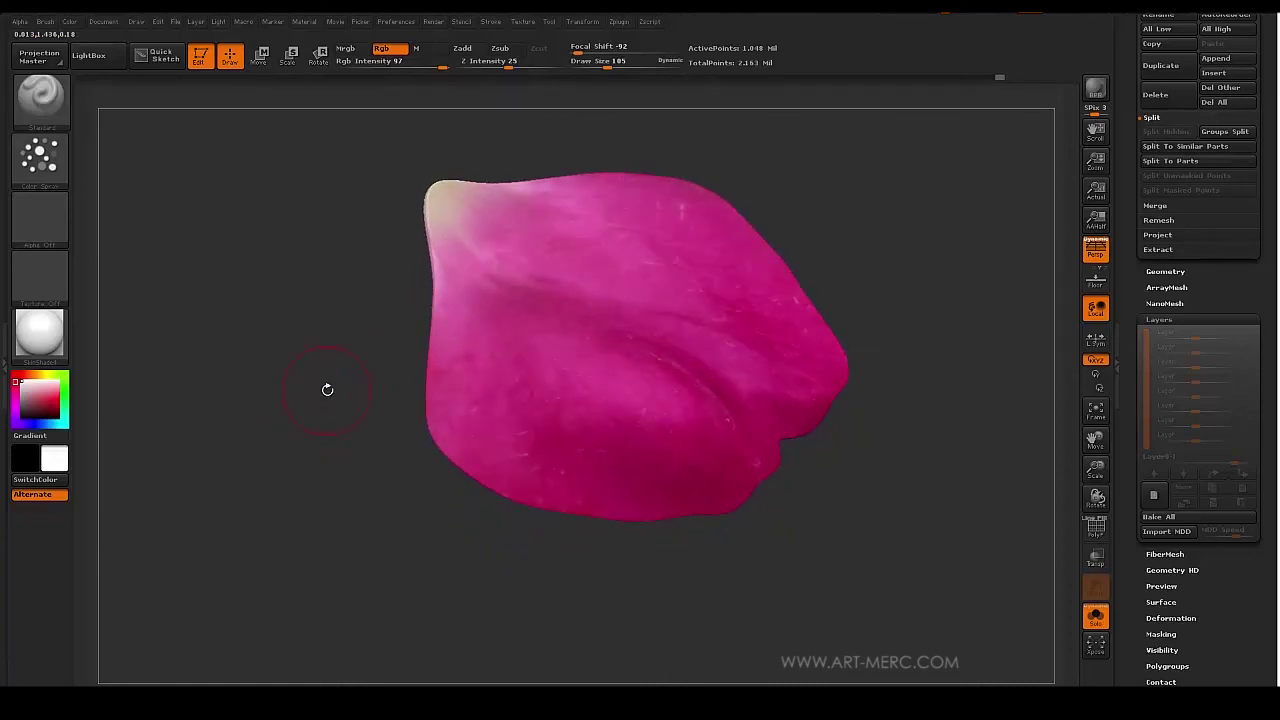